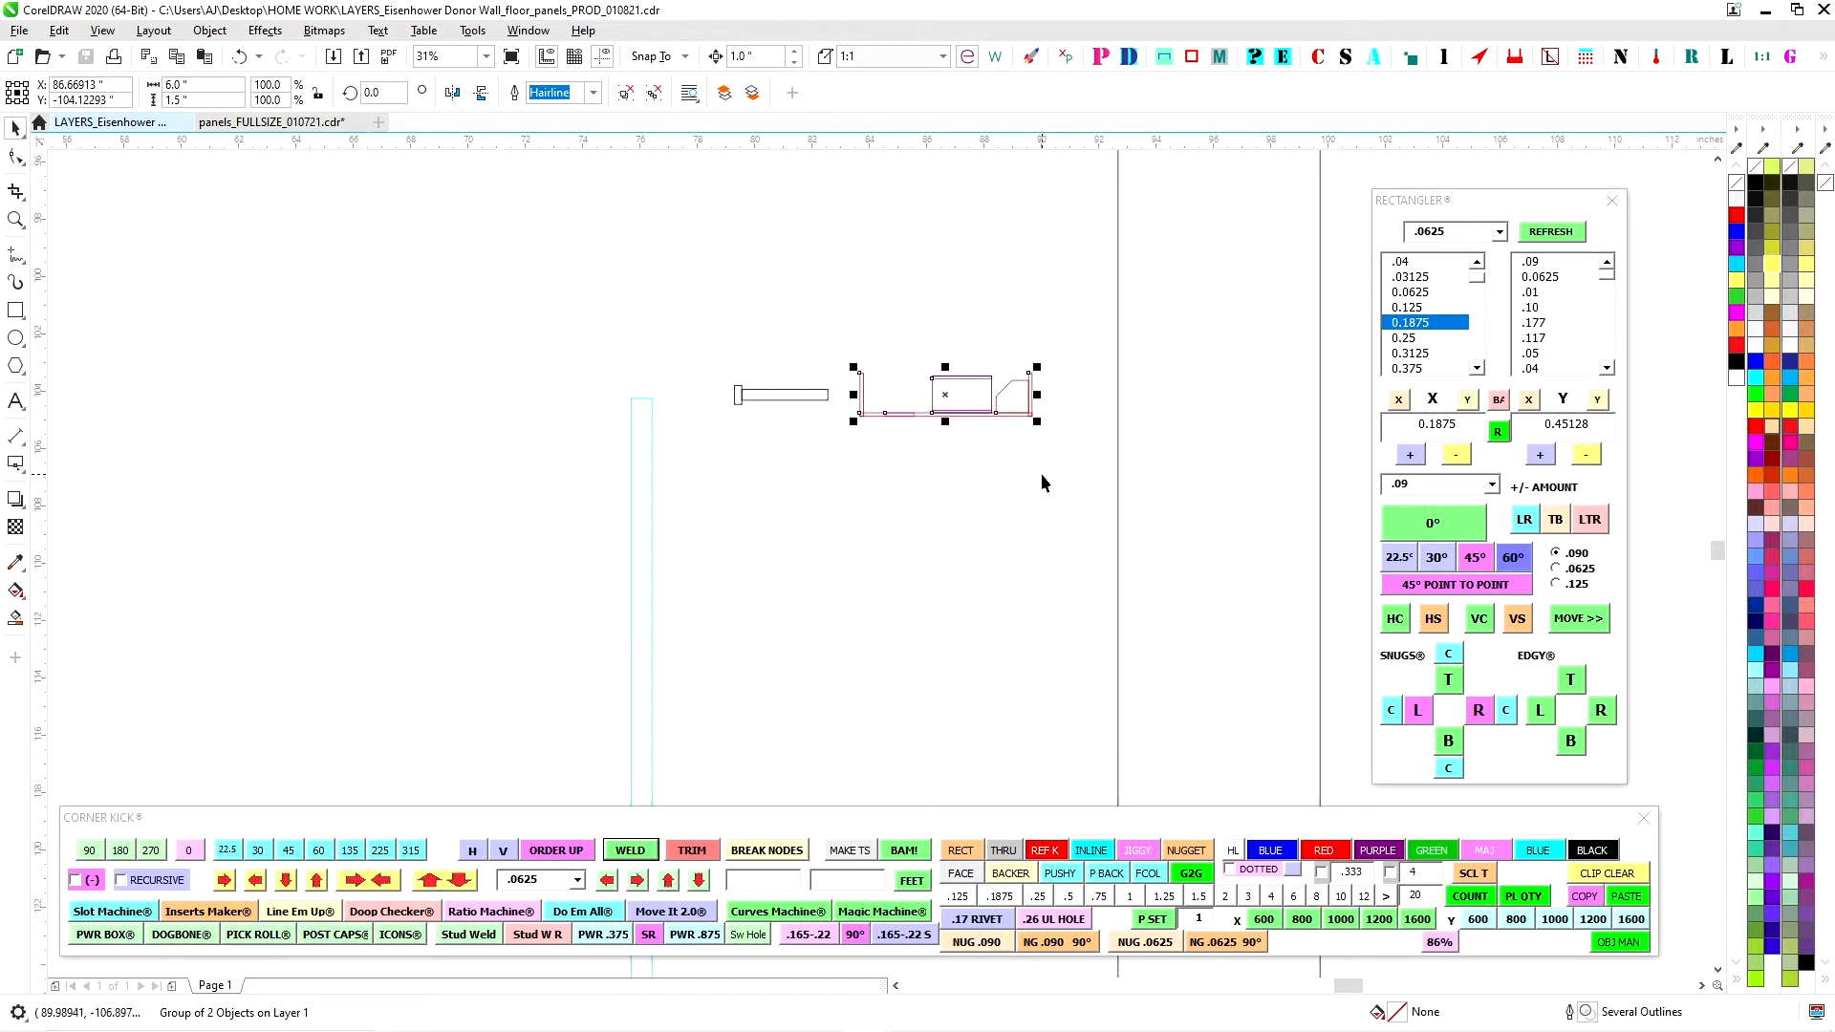
Move the U-shaped header channel section 3 inches right so its back edge meets the wall line.
{"action": "scroll", "coordinate": [853, 387], "scroll_direction": "up", "scroll_amount": 2}
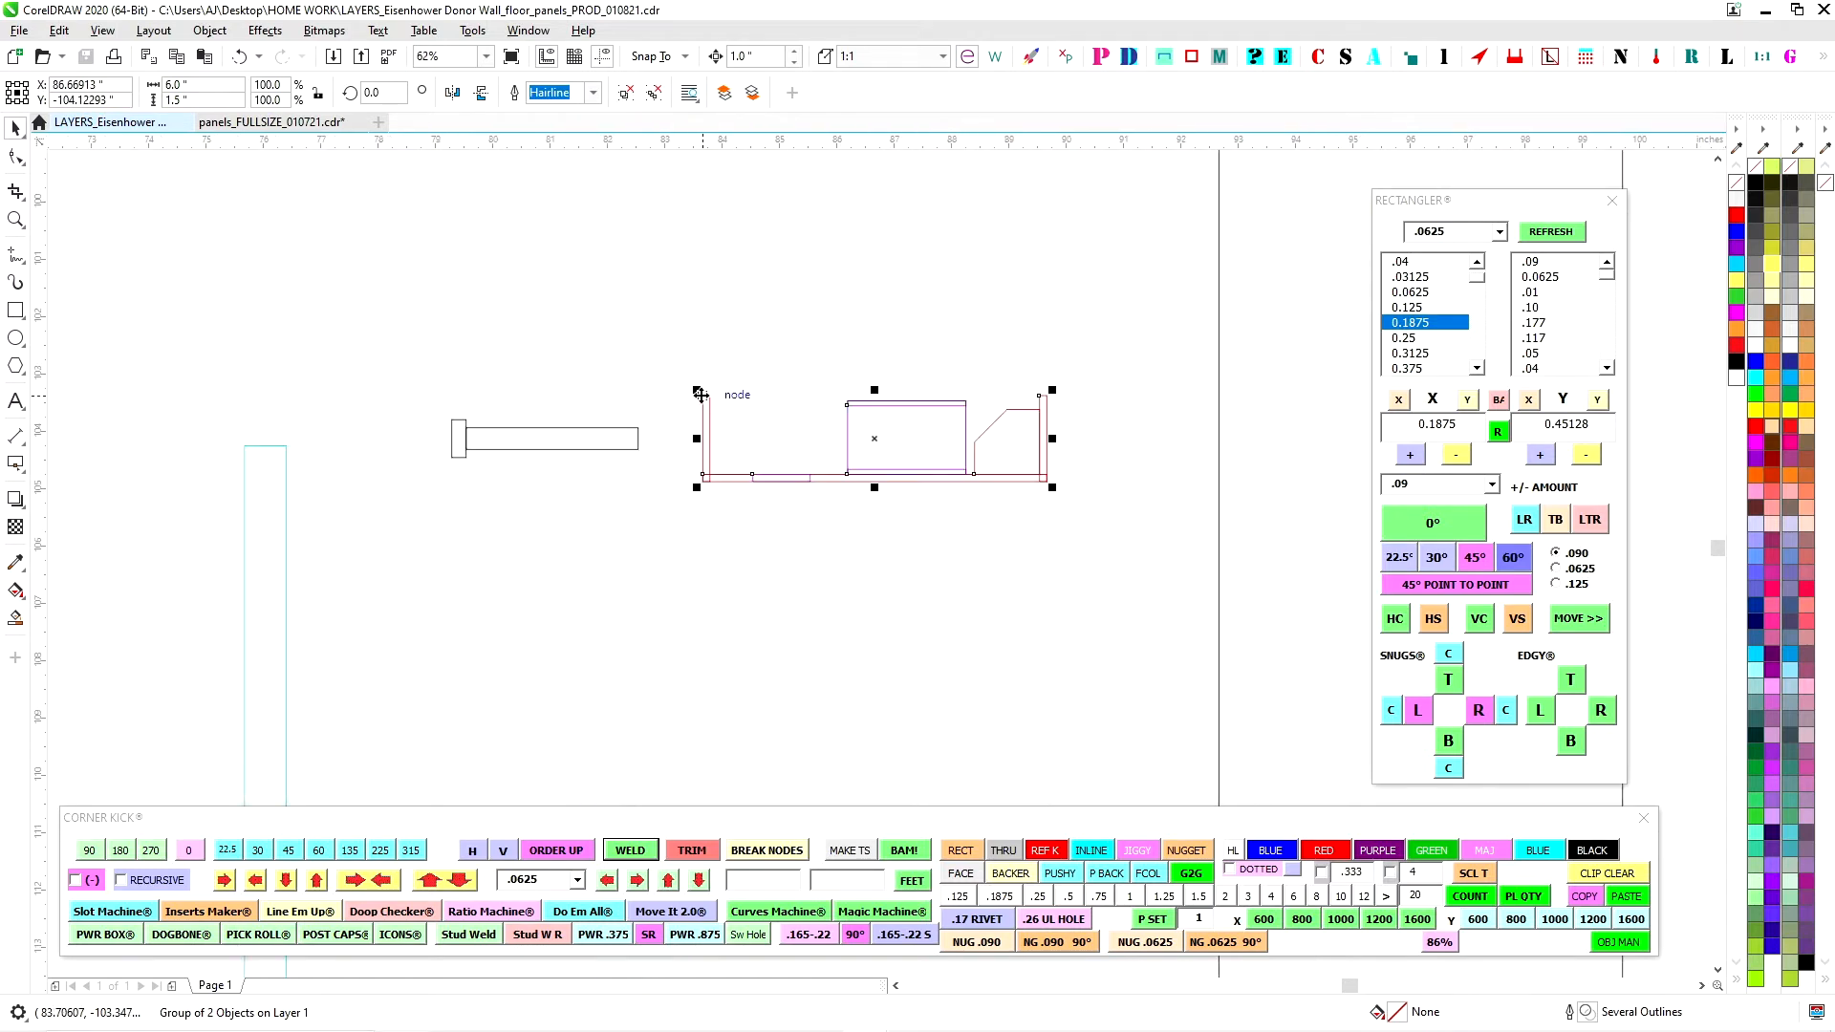
{"action": "left_click", "coordinate": [927, 539]}
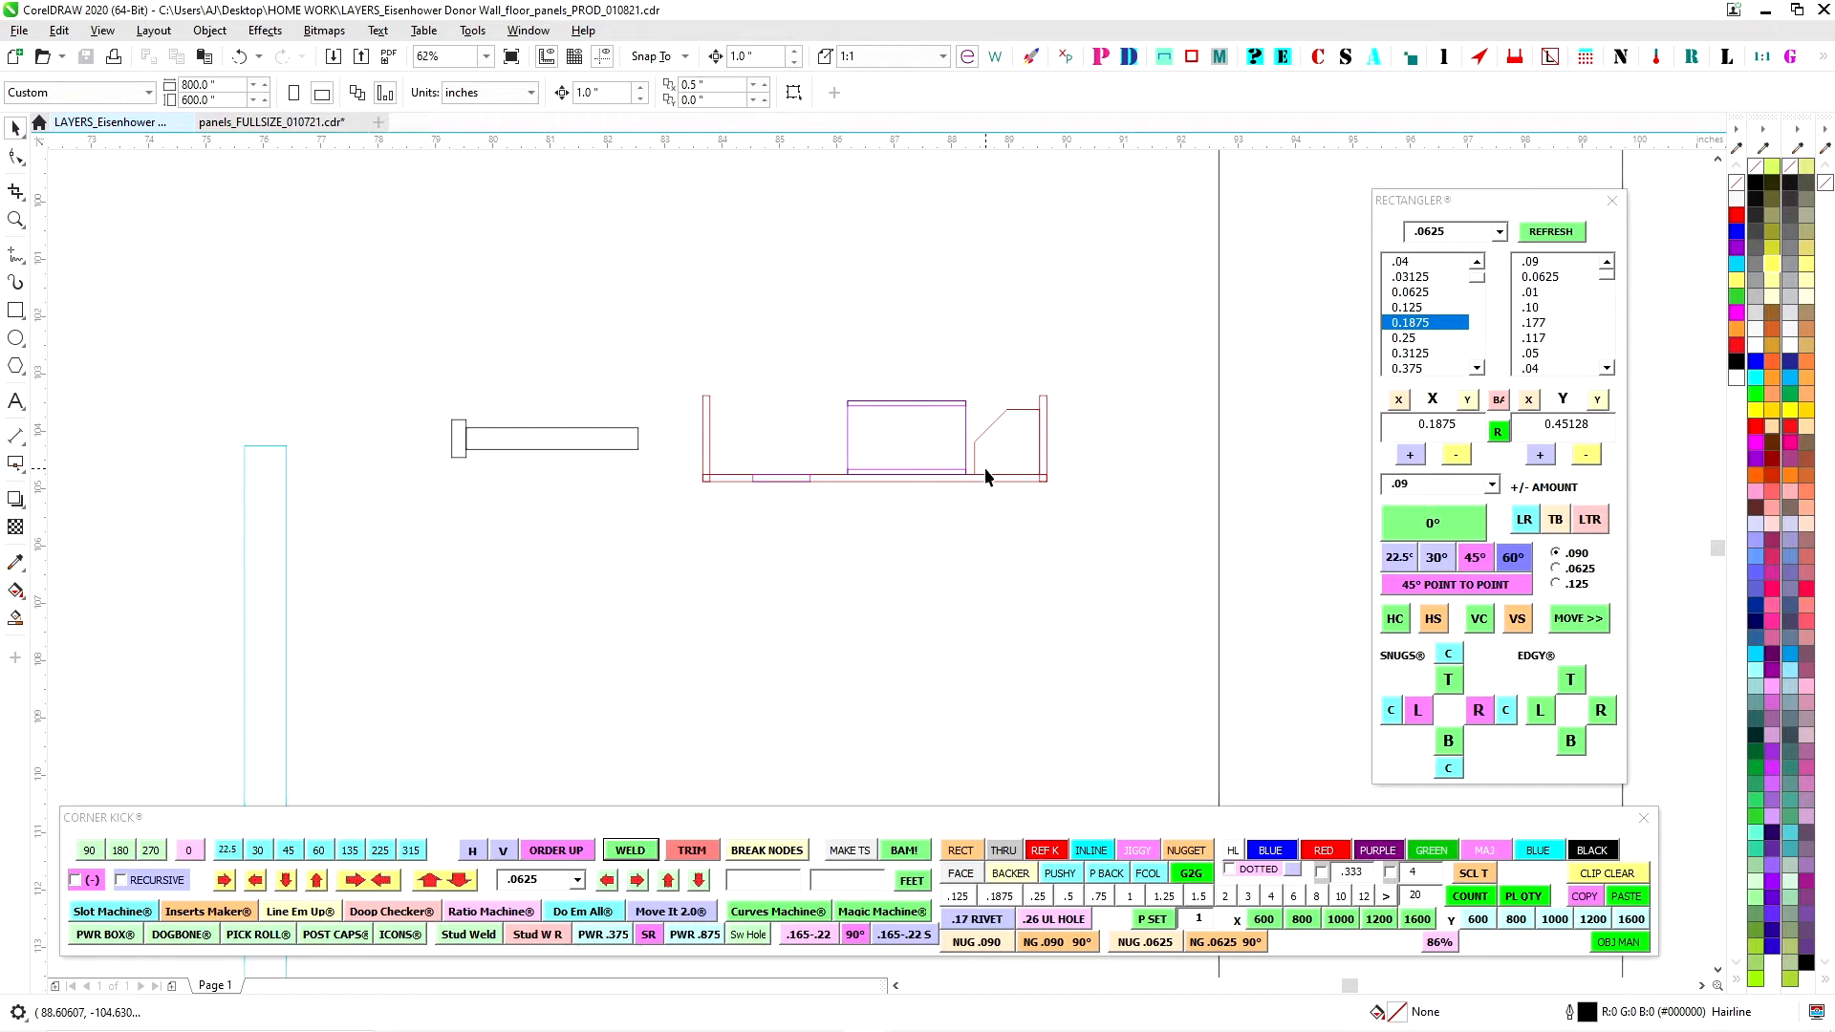
{"action": "scroll", "coordinate": [1051, 430], "scroll_direction": "down", "scroll_amount": 5}
{"action": "scroll", "coordinate": [626, 464], "scroll_direction": "up", "scroll_amount": 4}
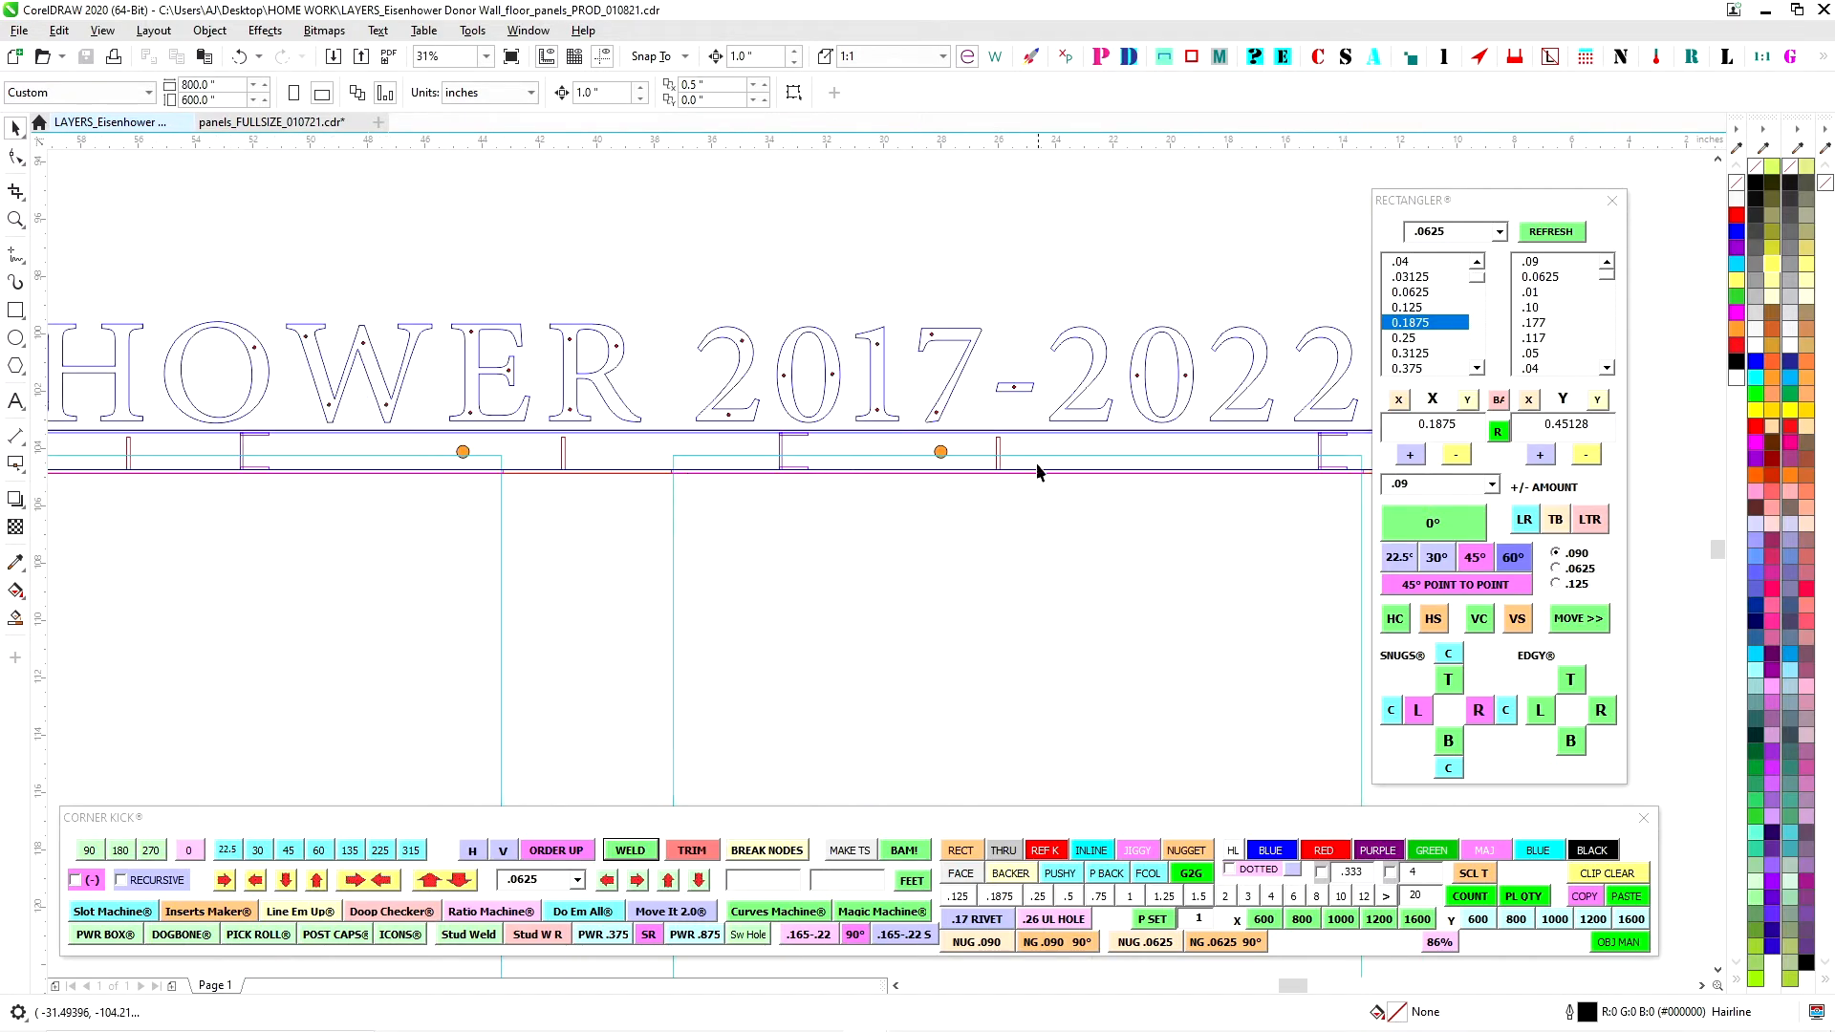
{"action": "scroll", "coordinate": [315, 454], "scroll_direction": "down", "scroll_amount": 3}
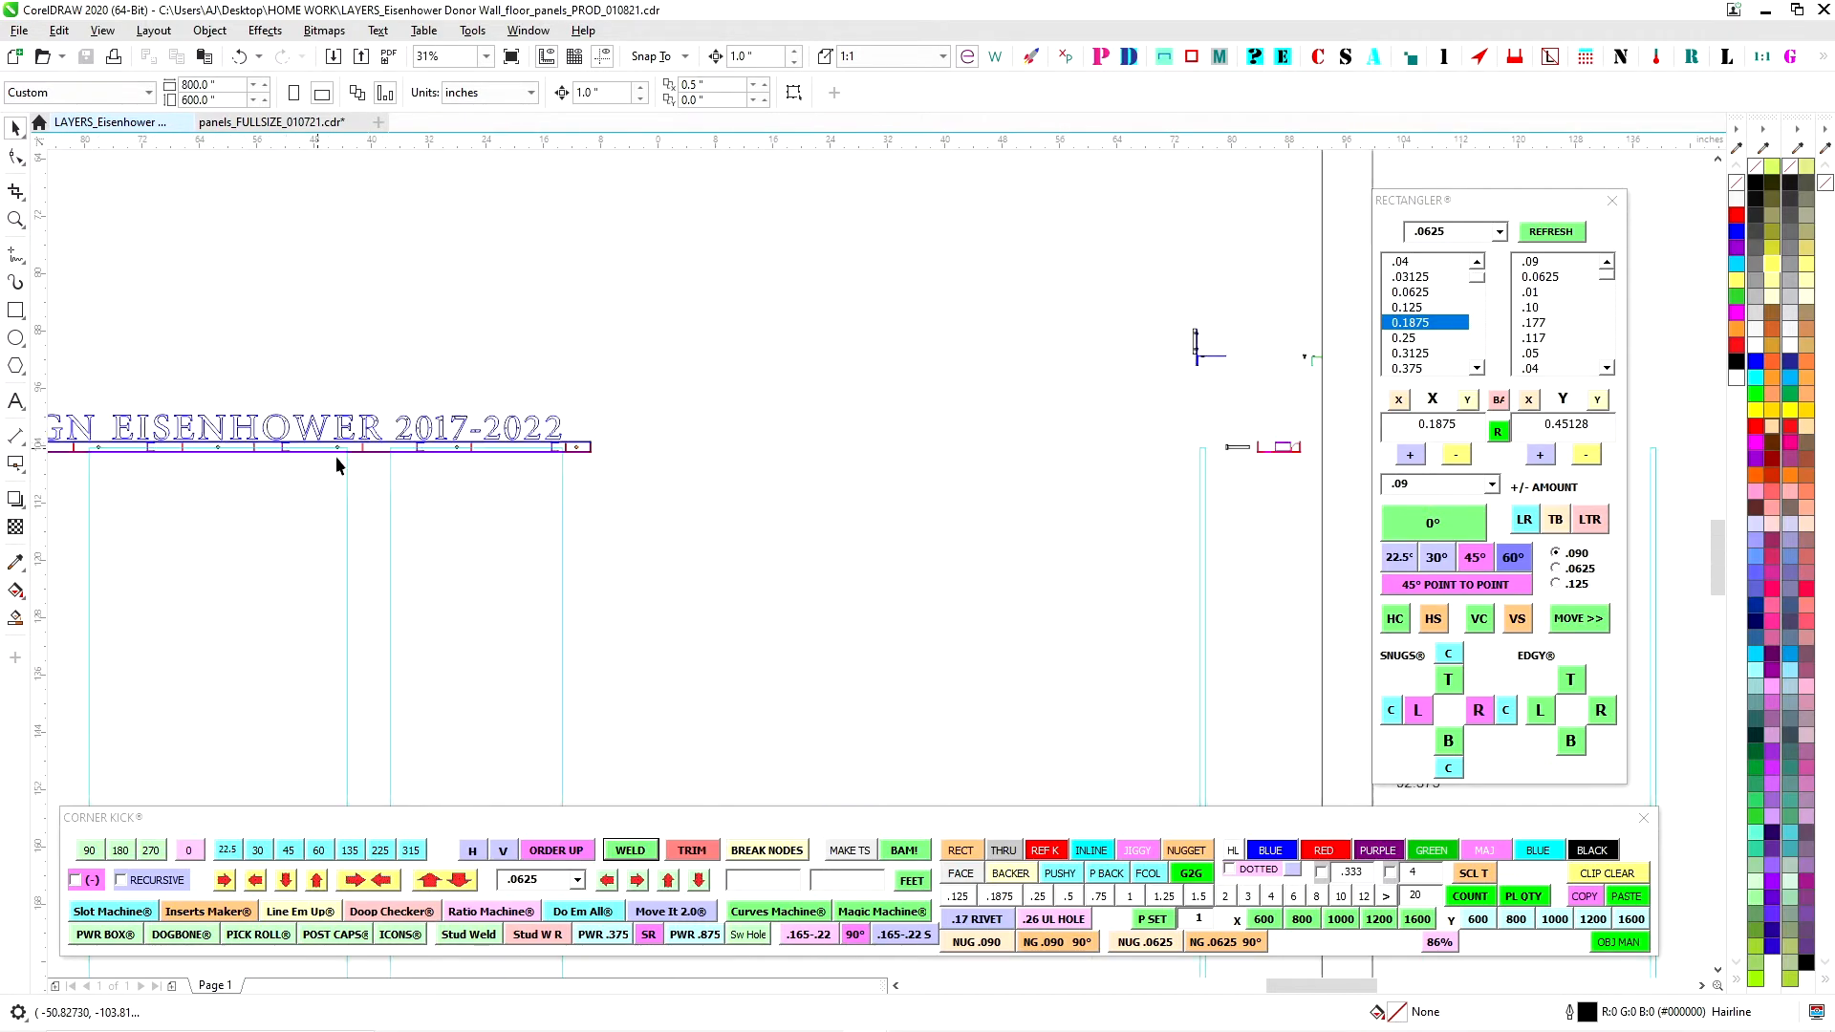
{"action": "scroll", "coordinate": [1186, 466], "scroll_direction": "up", "scroll_amount": 3}
{"action": "left_click_drag", "start_coordinate": [1009, 400], "coordinate": [1344, 524]}
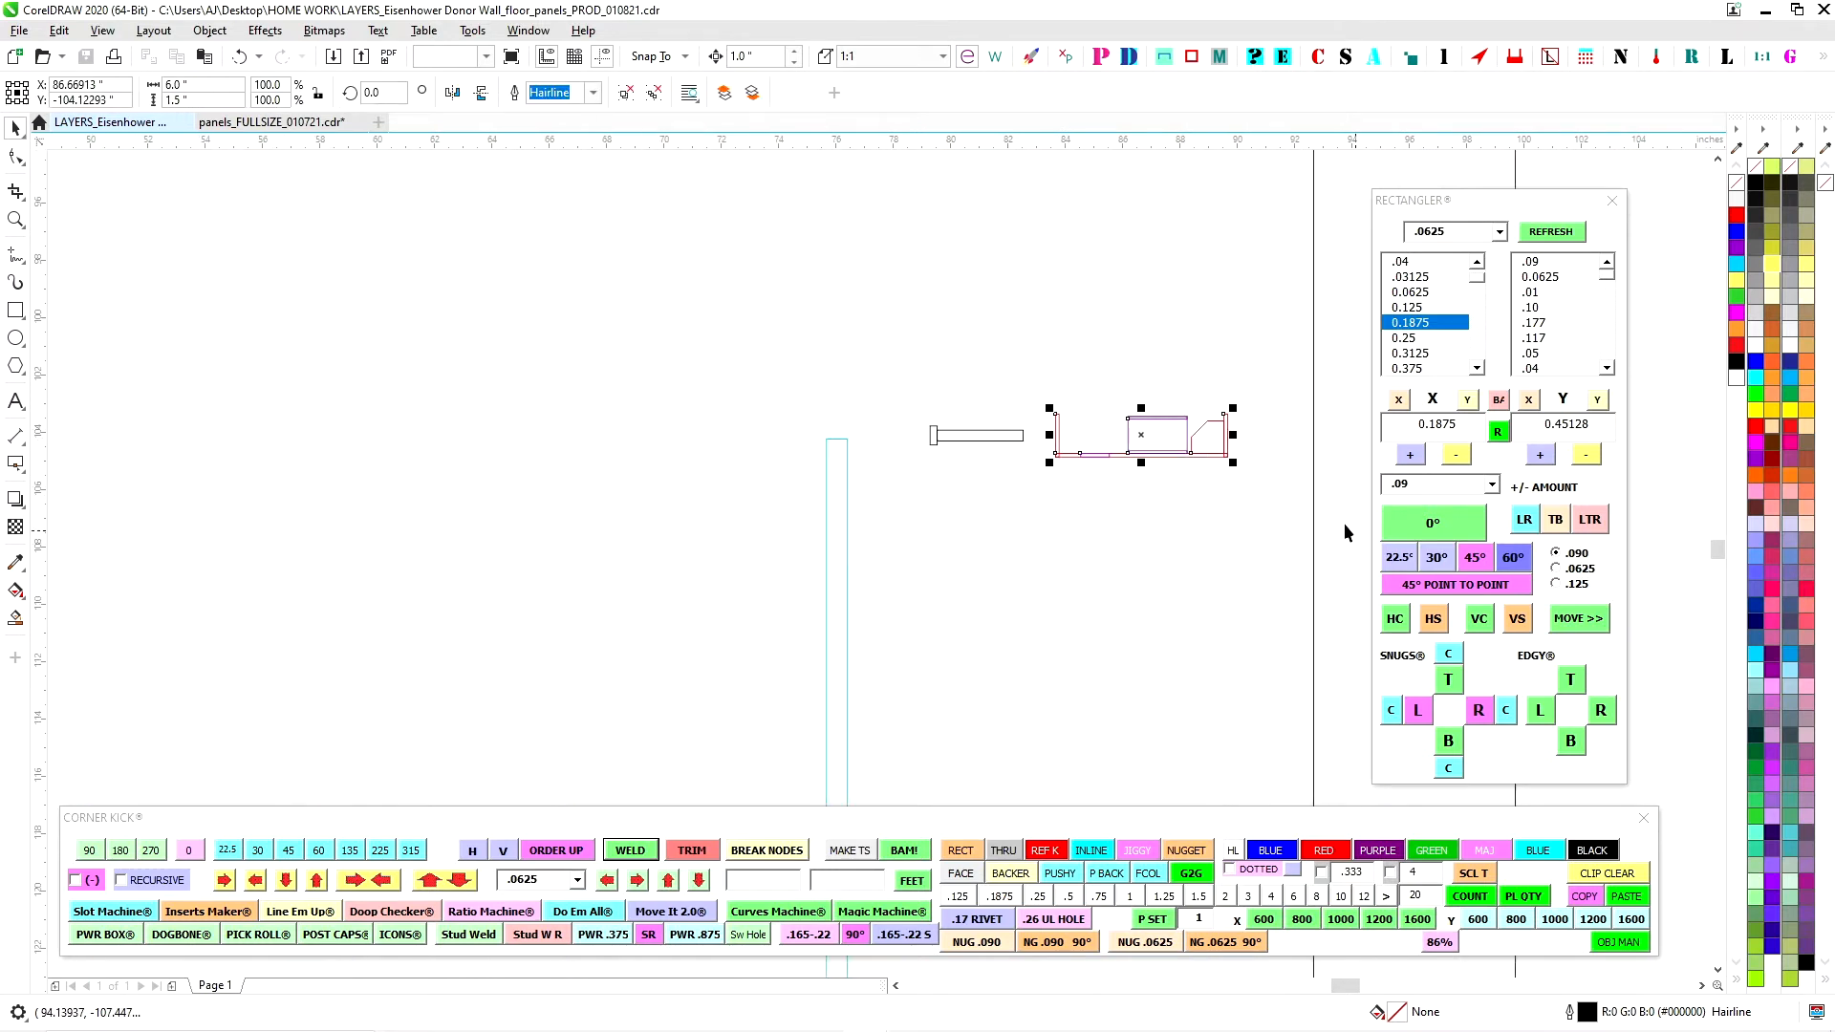
{"action": "key", "text": "Right"}
{"action": "key", "text": "Right"}
{"action": "key", "text": "Right"}
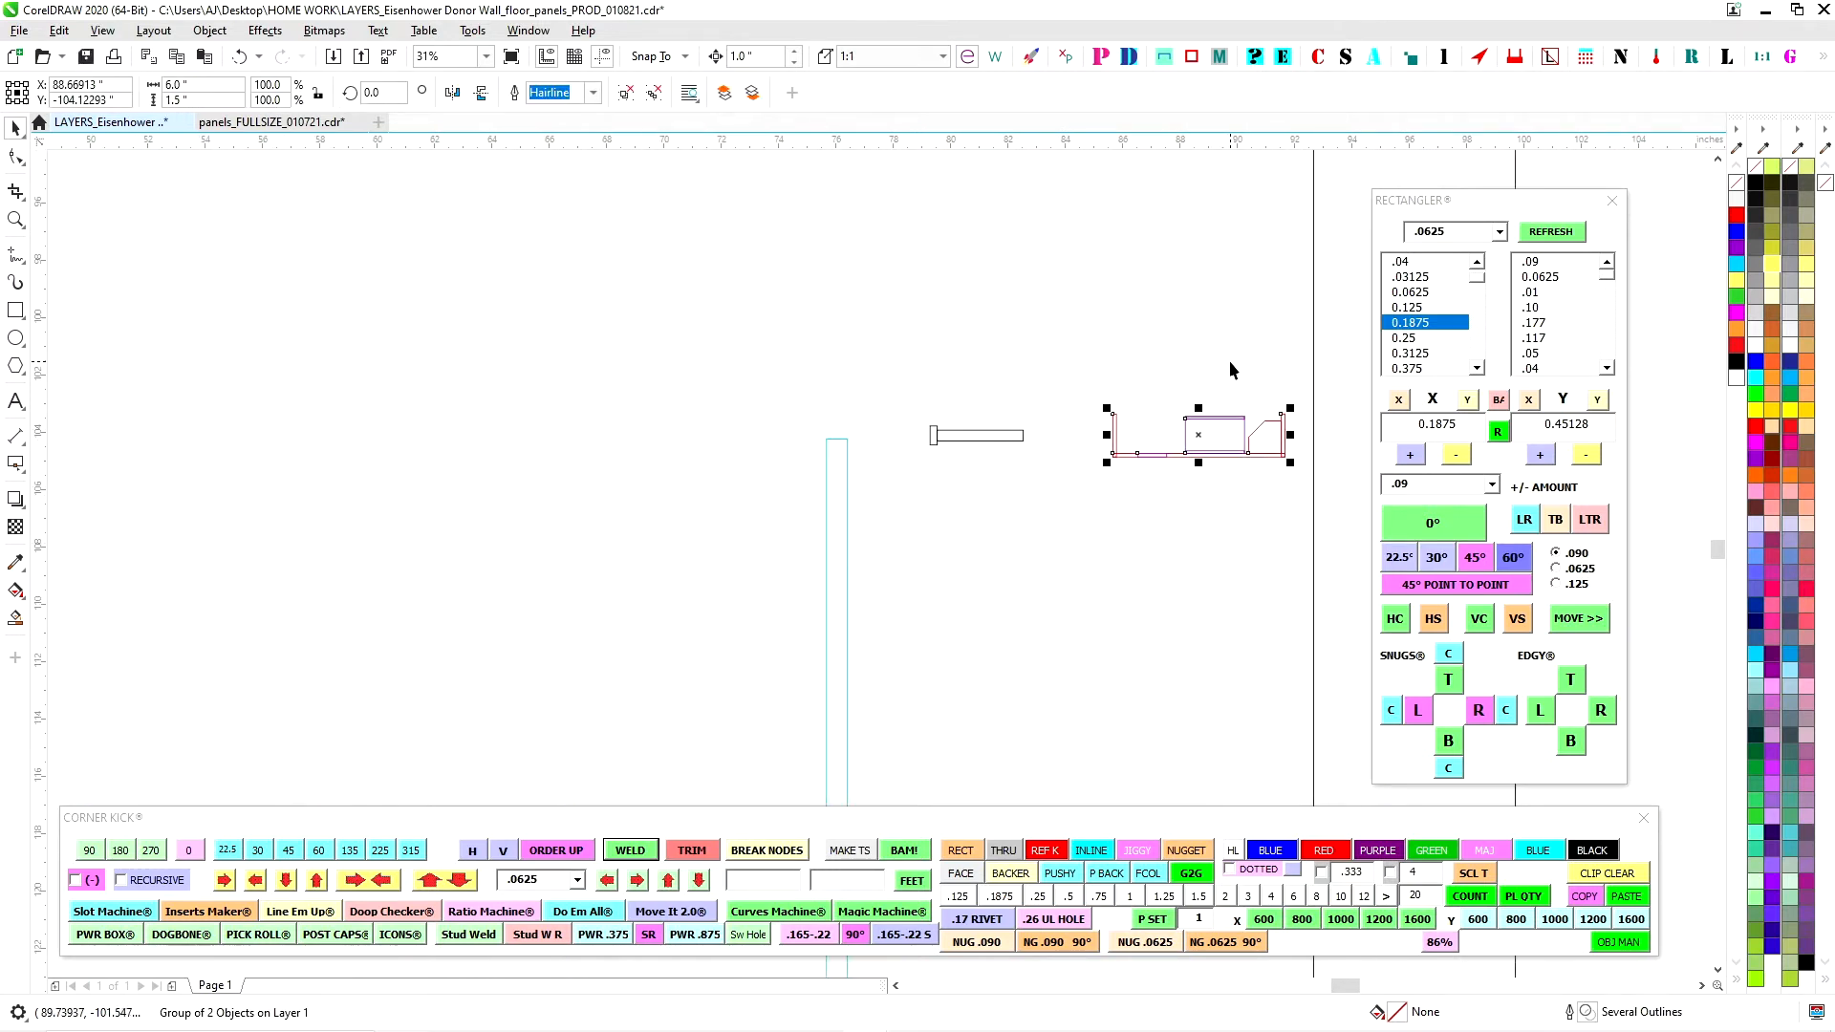
Move the anchor bolt 13 inches right so its head sits inside the channel and its shank enters the wall.
{"action": "scroll", "coordinate": [709, 365], "scroll_direction": "right", "scroll_amount": 3}
{"action": "left_click_drag", "start_coordinate": [594, 376], "coordinate": [809, 513]}
{"action": "key", "text": "Right"}
{"action": "key", "text": "Right"}
{"action": "key", "text": "Right"}
{"action": "key", "text": "Right"}
{"action": "key", "text": "Right"}
{"action": "key", "text": "Right"}
{"action": "key", "text": "Right"}
{"action": "key", "text": "Right"}
{"action": "key", "text": "Right"}
{"action": "key", "text": "Right"}
{"action": "key", "text": "Right"}
{"action": "key", "text": "Right"}
{"action": "key", "text": "Right"}
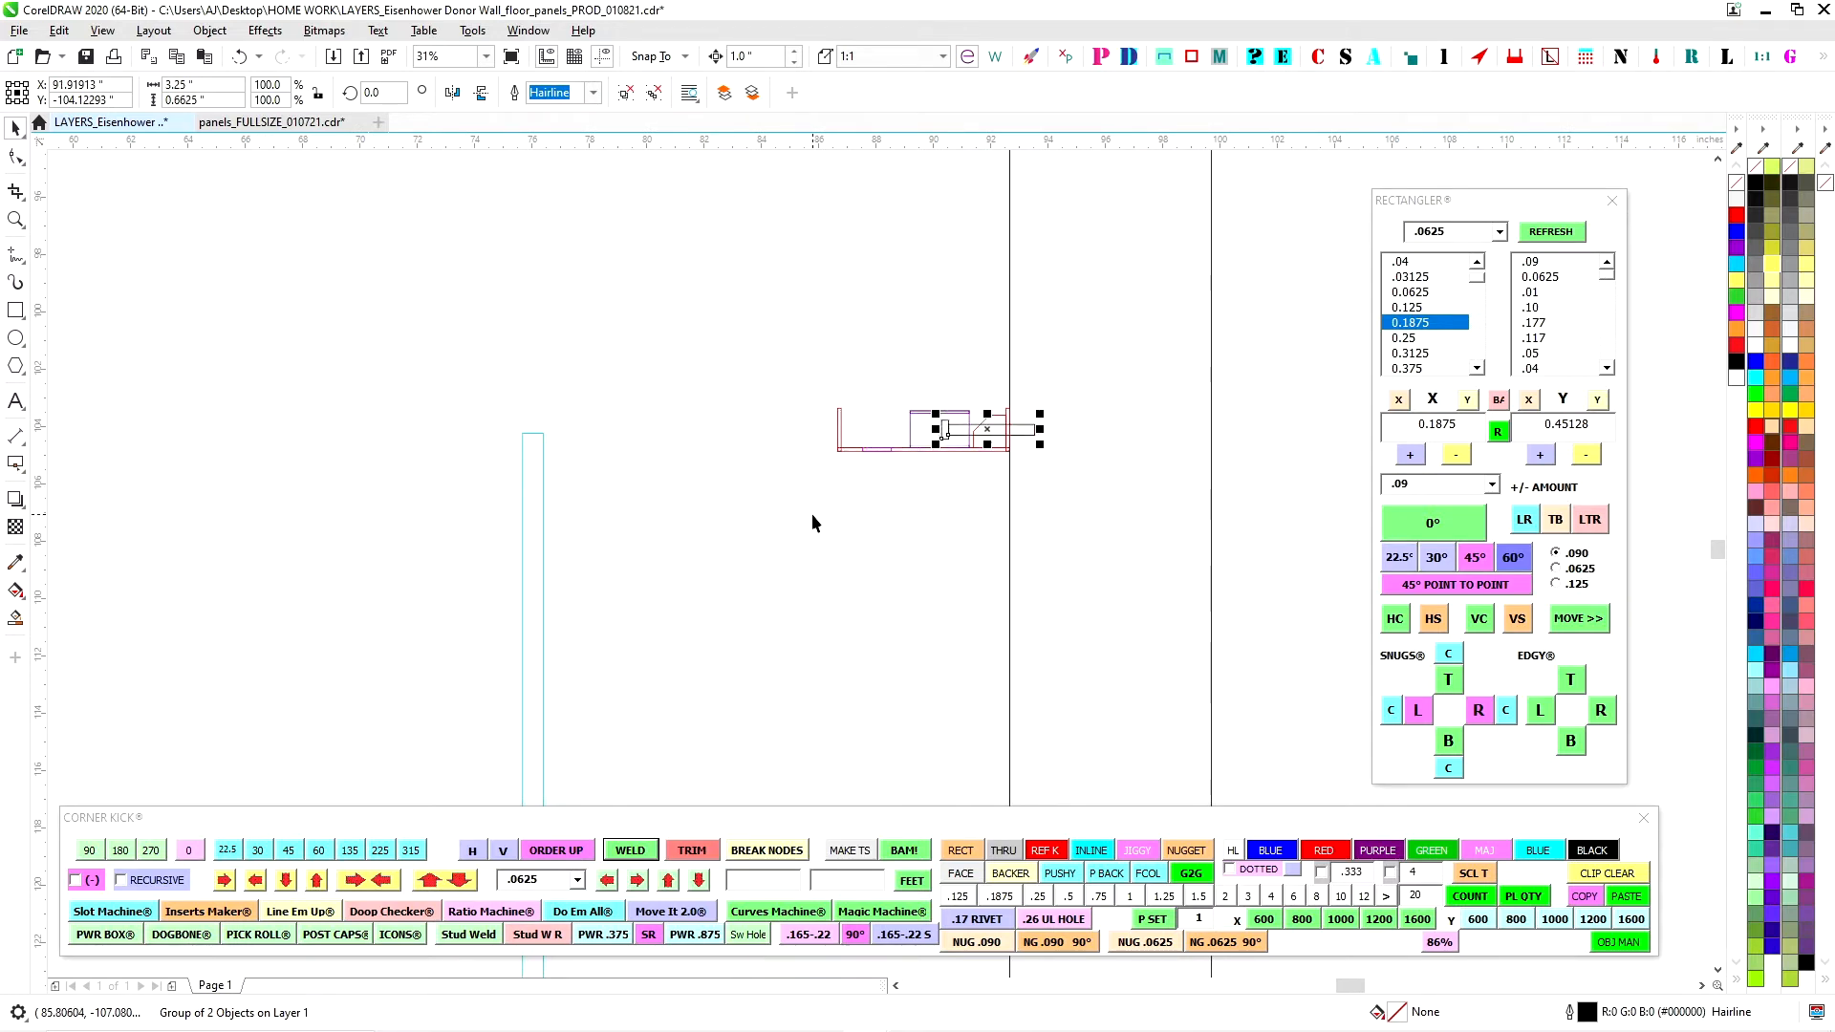
{"action": "scroll", "coordinate": [1035, 407], "scroll_direction": "up", "scroll_amount": 4}
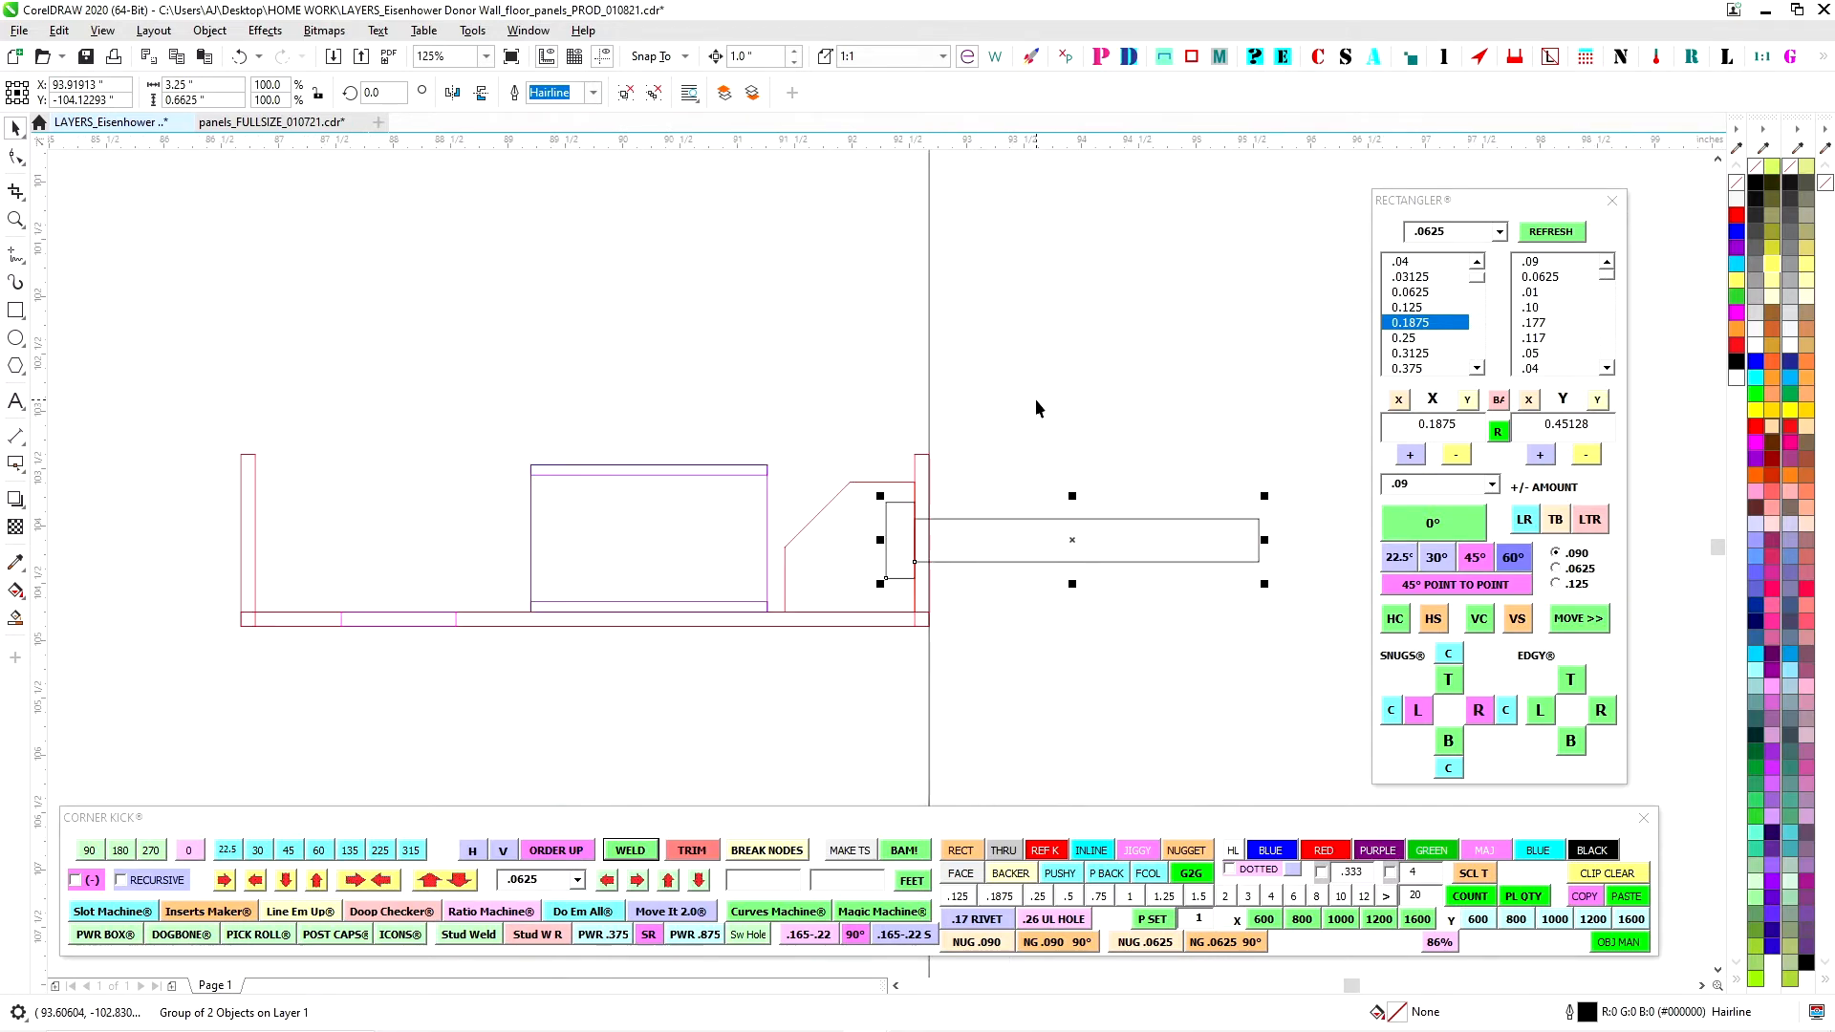
{"action": "left_click", "coordinate": [822, 361]}
Examine the bolted channel section at the wall and compare it with the lettered header in the front elevation.
{"action": "scroll", "coordinate": [889, 353], "scroll_direction": "down", "scroll_amount": 2}
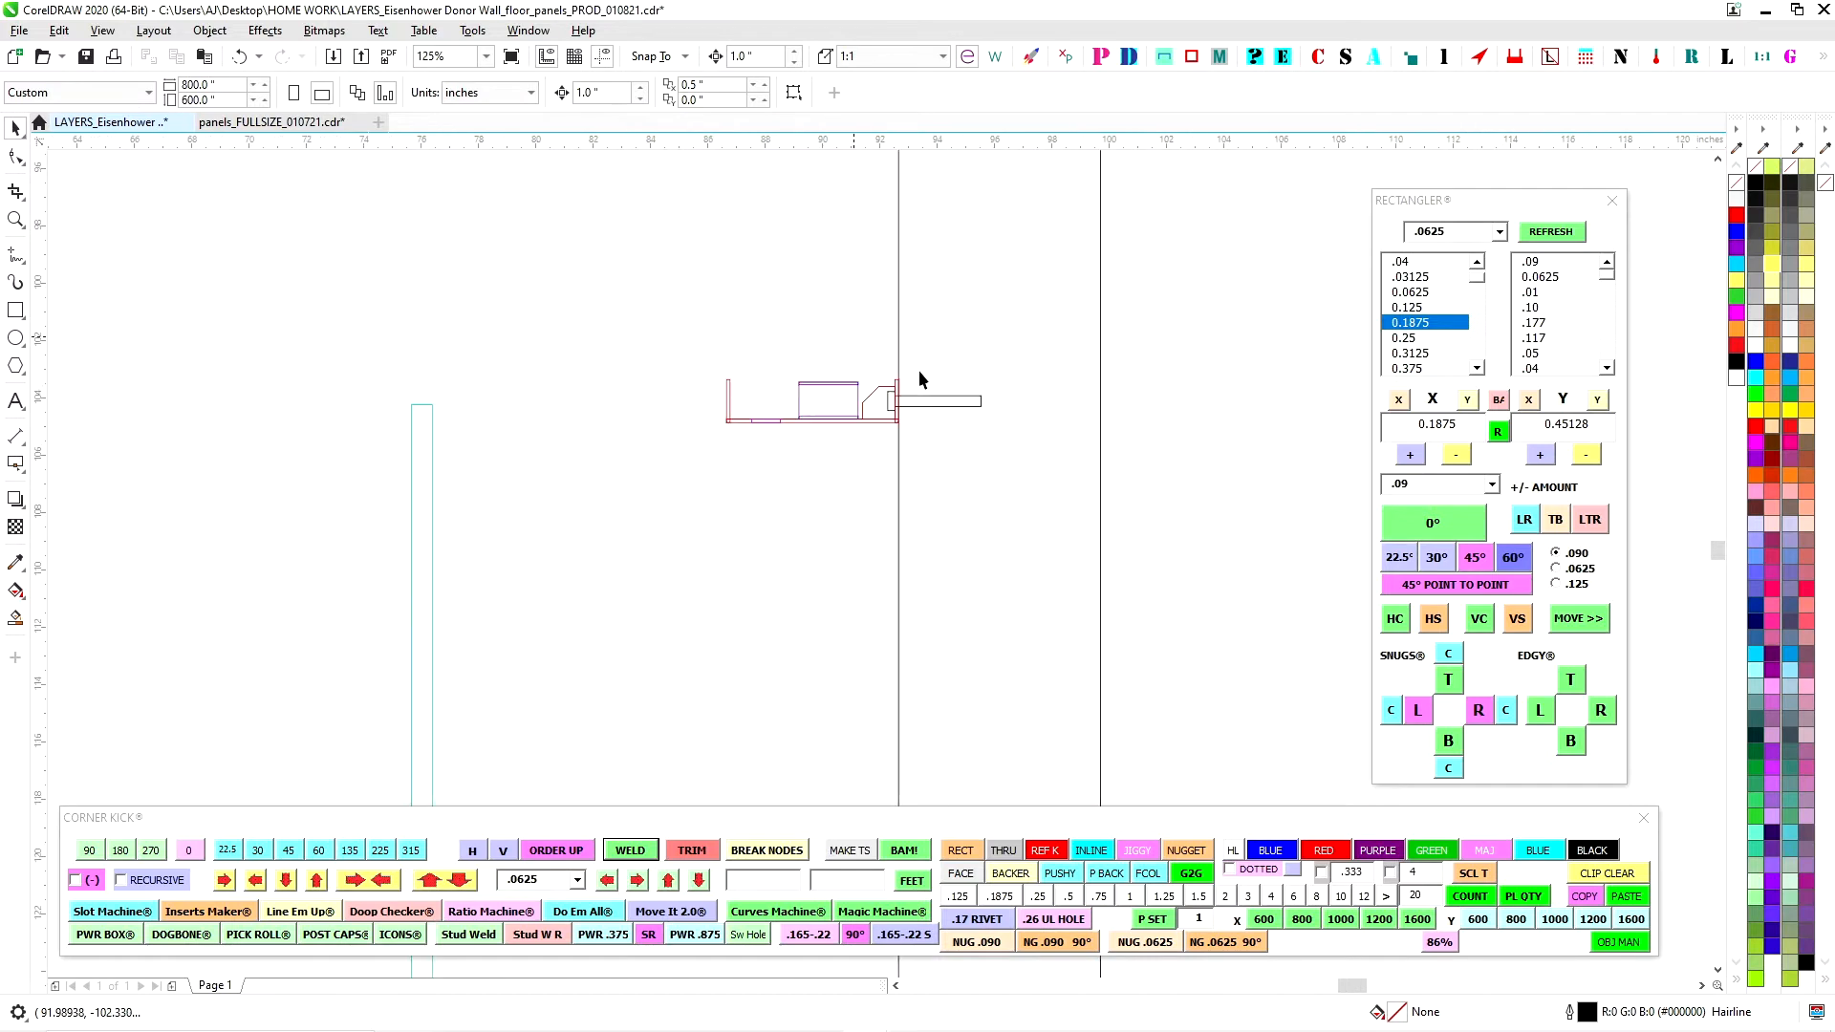
{"action": "left_click_drag", "start_coordinate": [671, 364], "coordinate": [1137, 481]}
{"action": "scroll", "coordinate": [809, 366], "scroll_direction": "up", "scroll_amount": 1}
{"action": "left_click", "coordinate": [792, 301]}
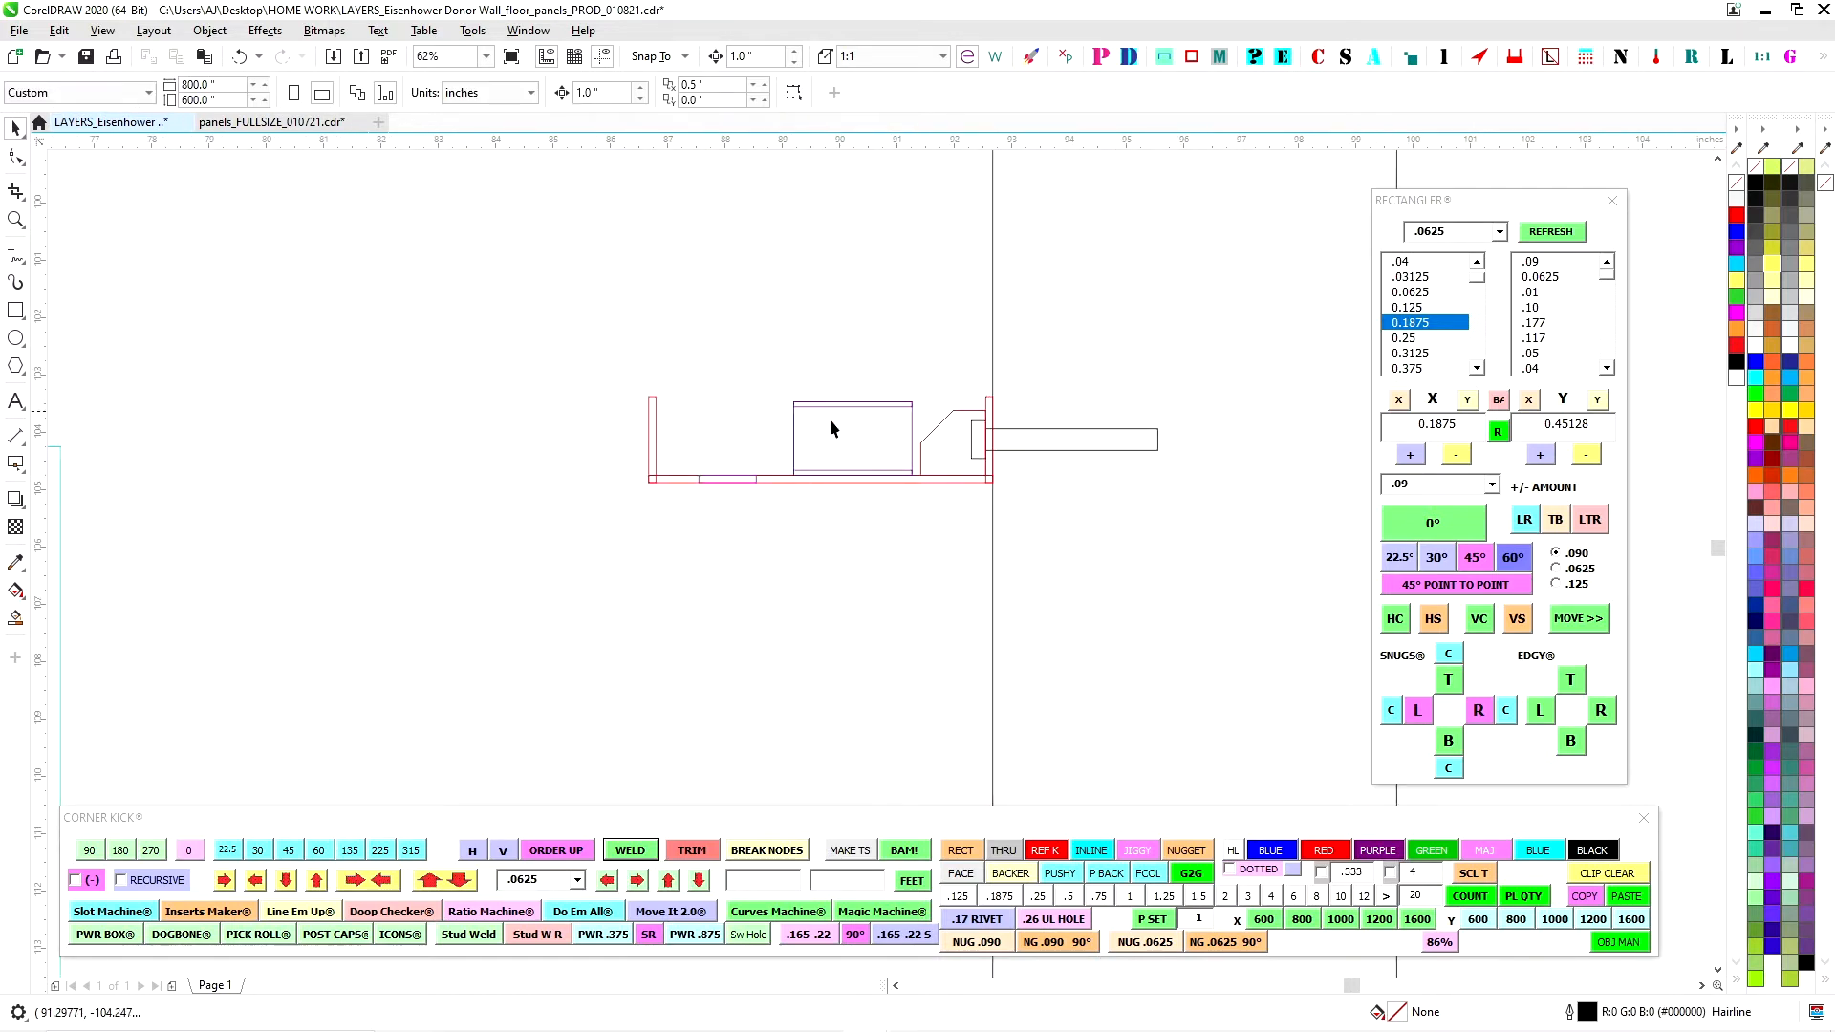
{"action": "scroll", "coordinate": [925, 436], "scroll_direction": "down", "scroll_amount": 3}
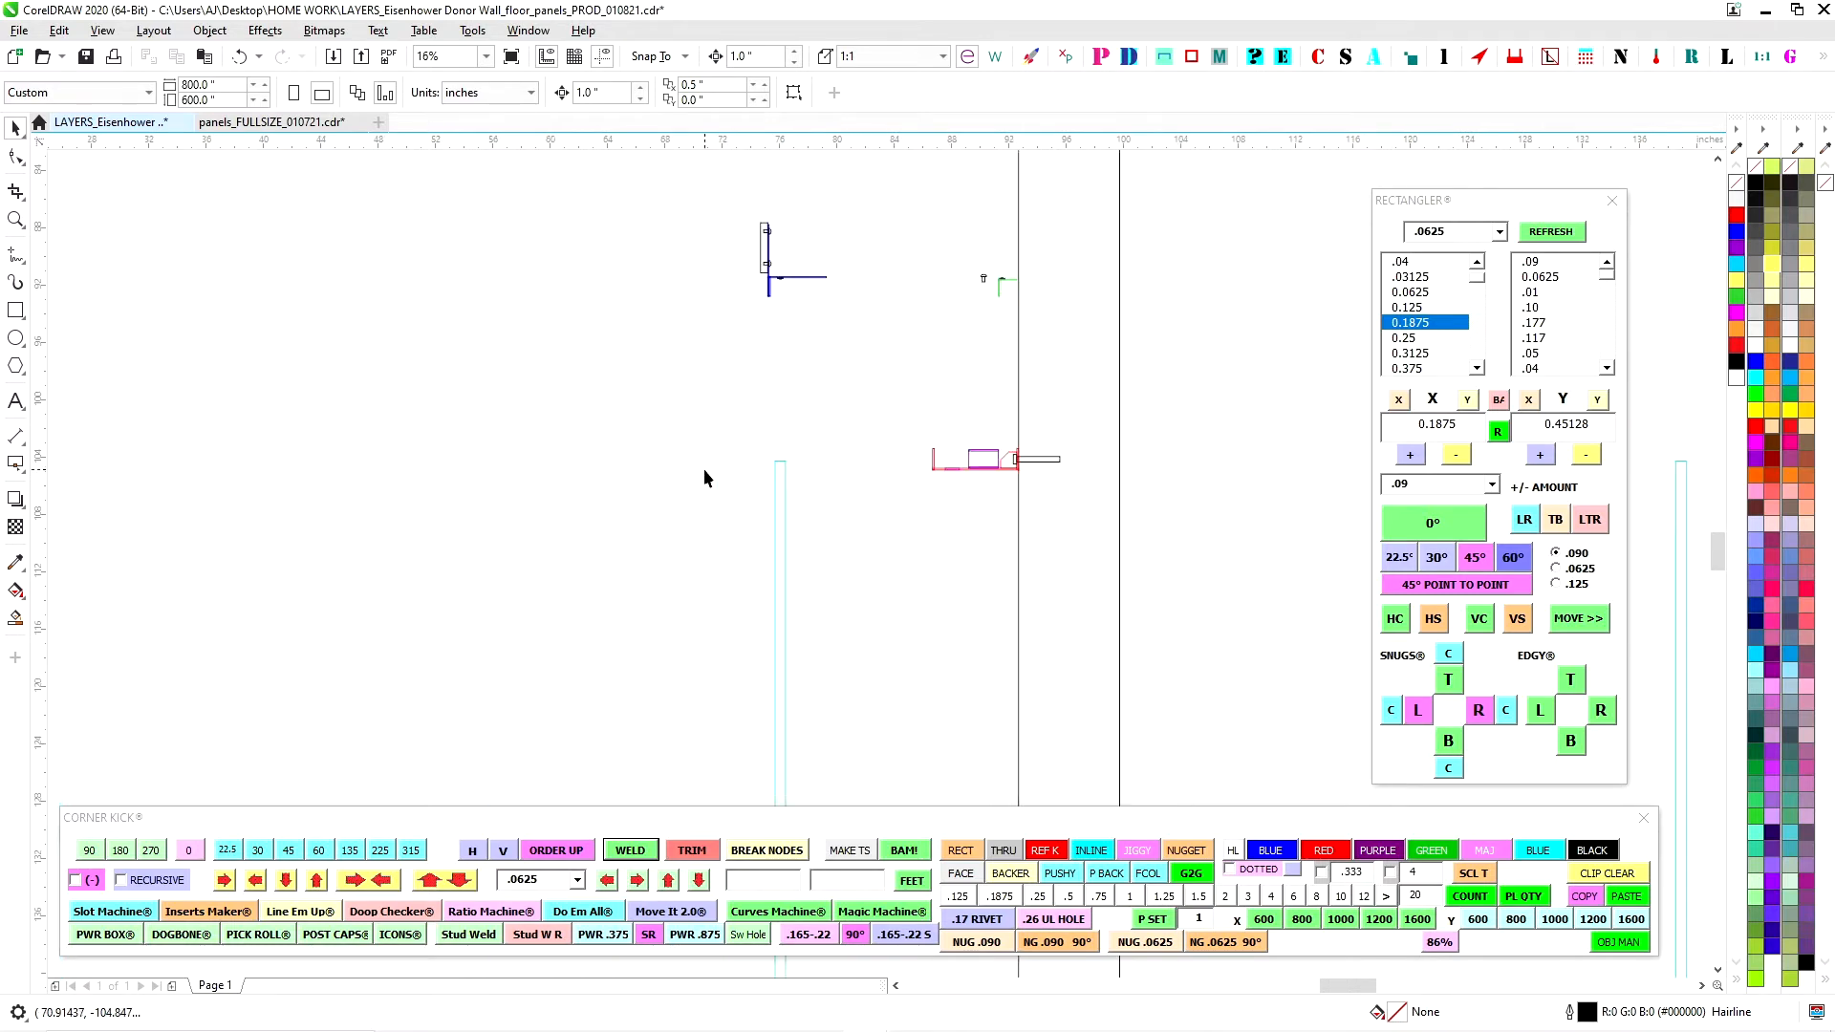
{"action": "scroll", "coordinate": [212, 444], "scroll_direction": "down", "scroll_amount": 2}
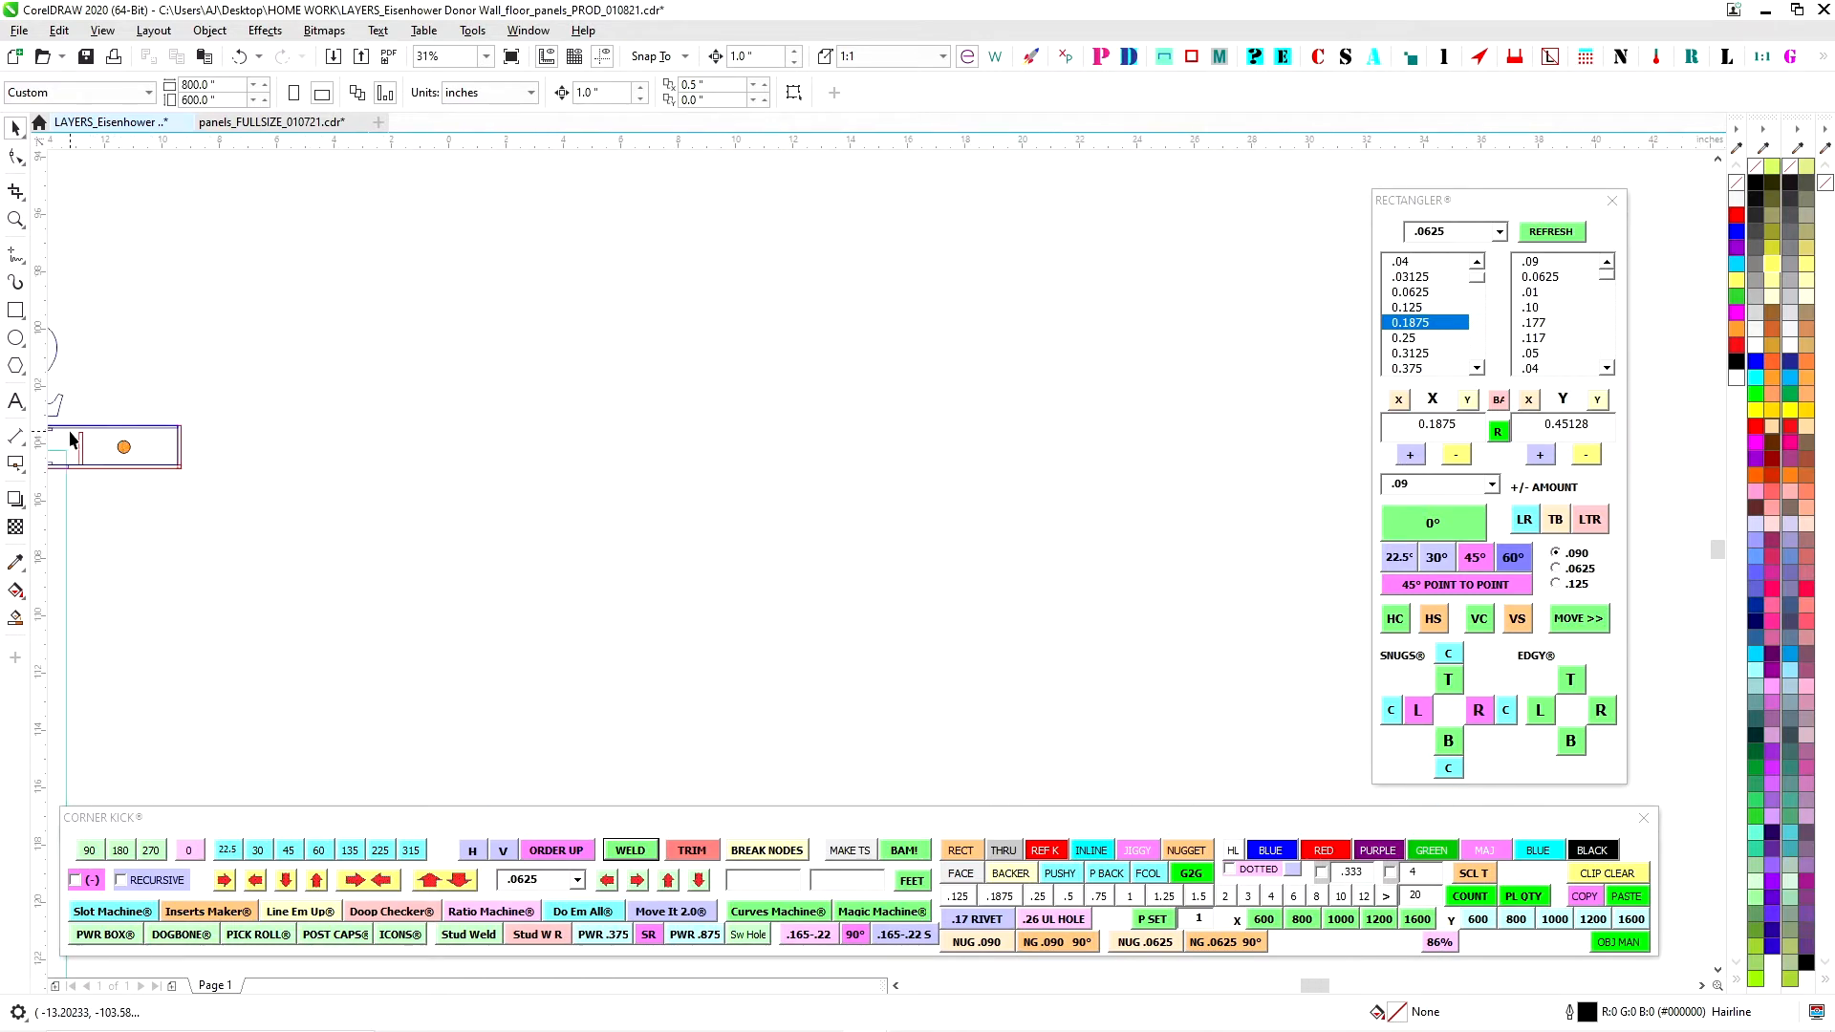
{"action": "scroll", "coordinate": [352, 450], "scroll_direction": "up", "scroll_amount": 3}
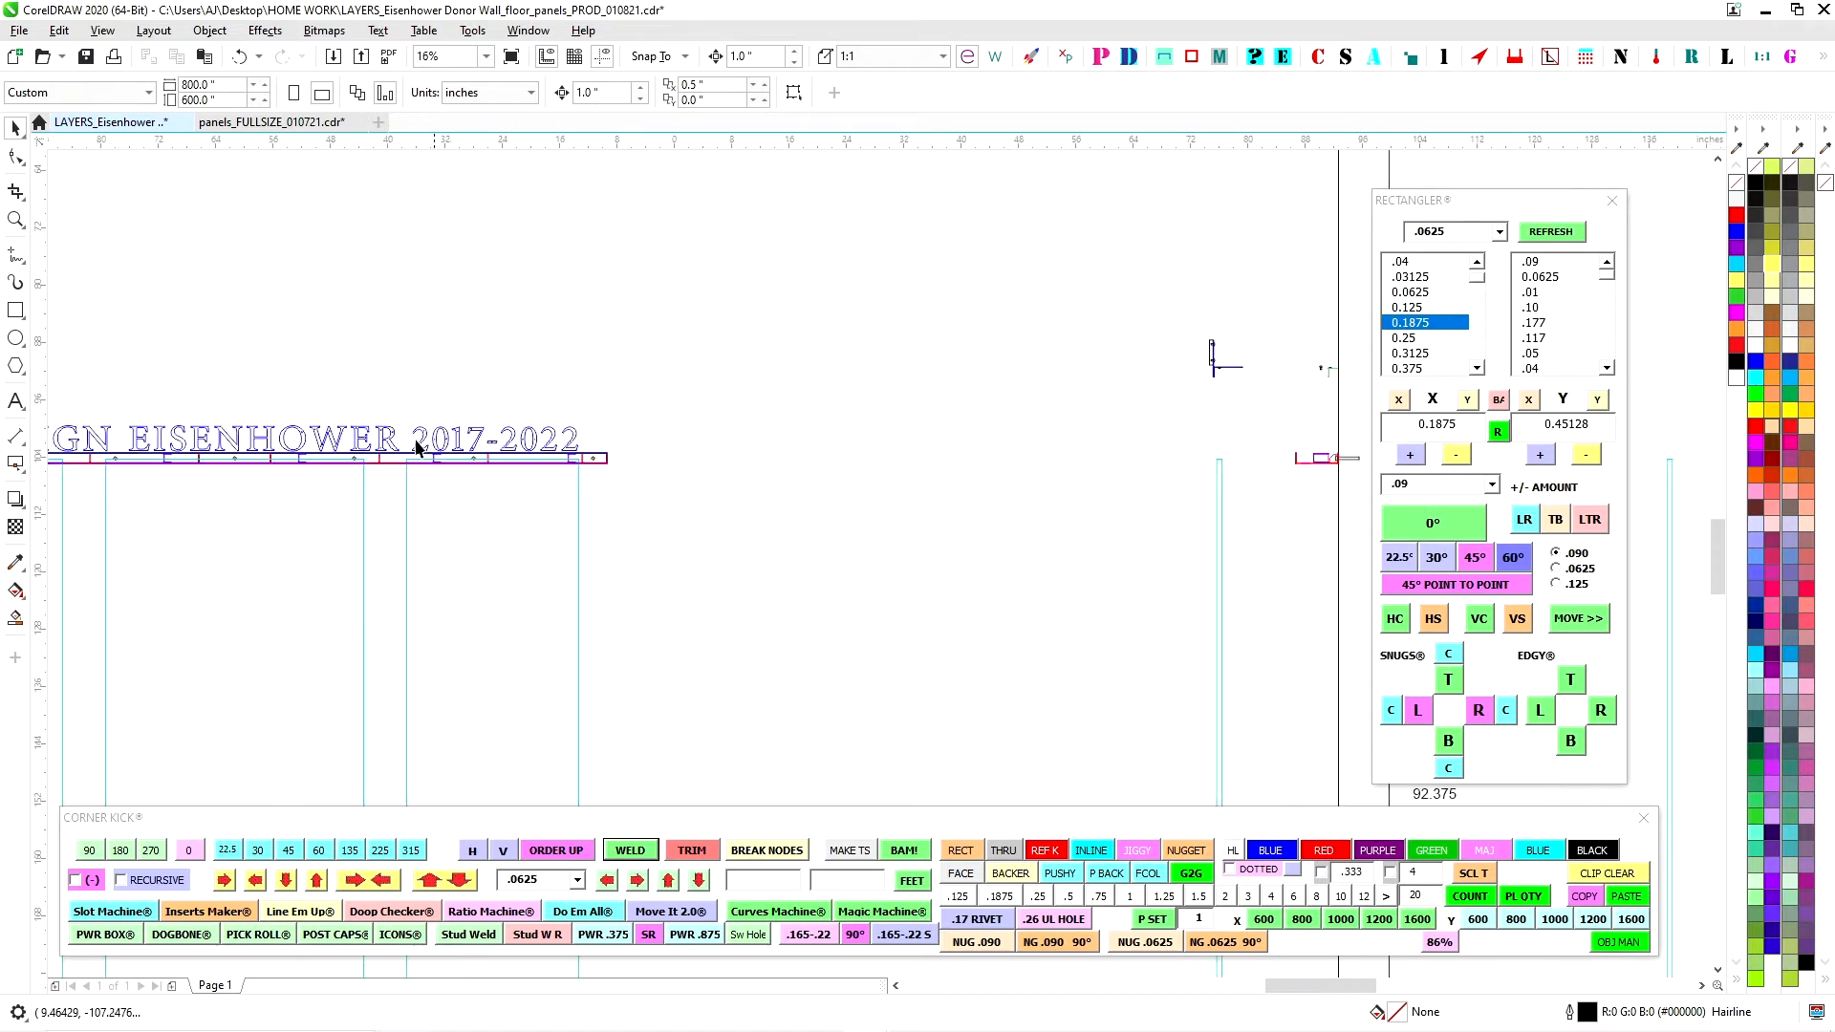
{"action": "scroll", "coordinate": [705, 478], "scroll_direction": "down", "scroll_amount": 2}
{"action": "left_click_drag", "start_coordinate": [1092, 496], "coordinate": [415, 476]}
{"action": "scroll", "coordinate": [732, 462], "scroll_direction": "up", "scroll_amount": 2}
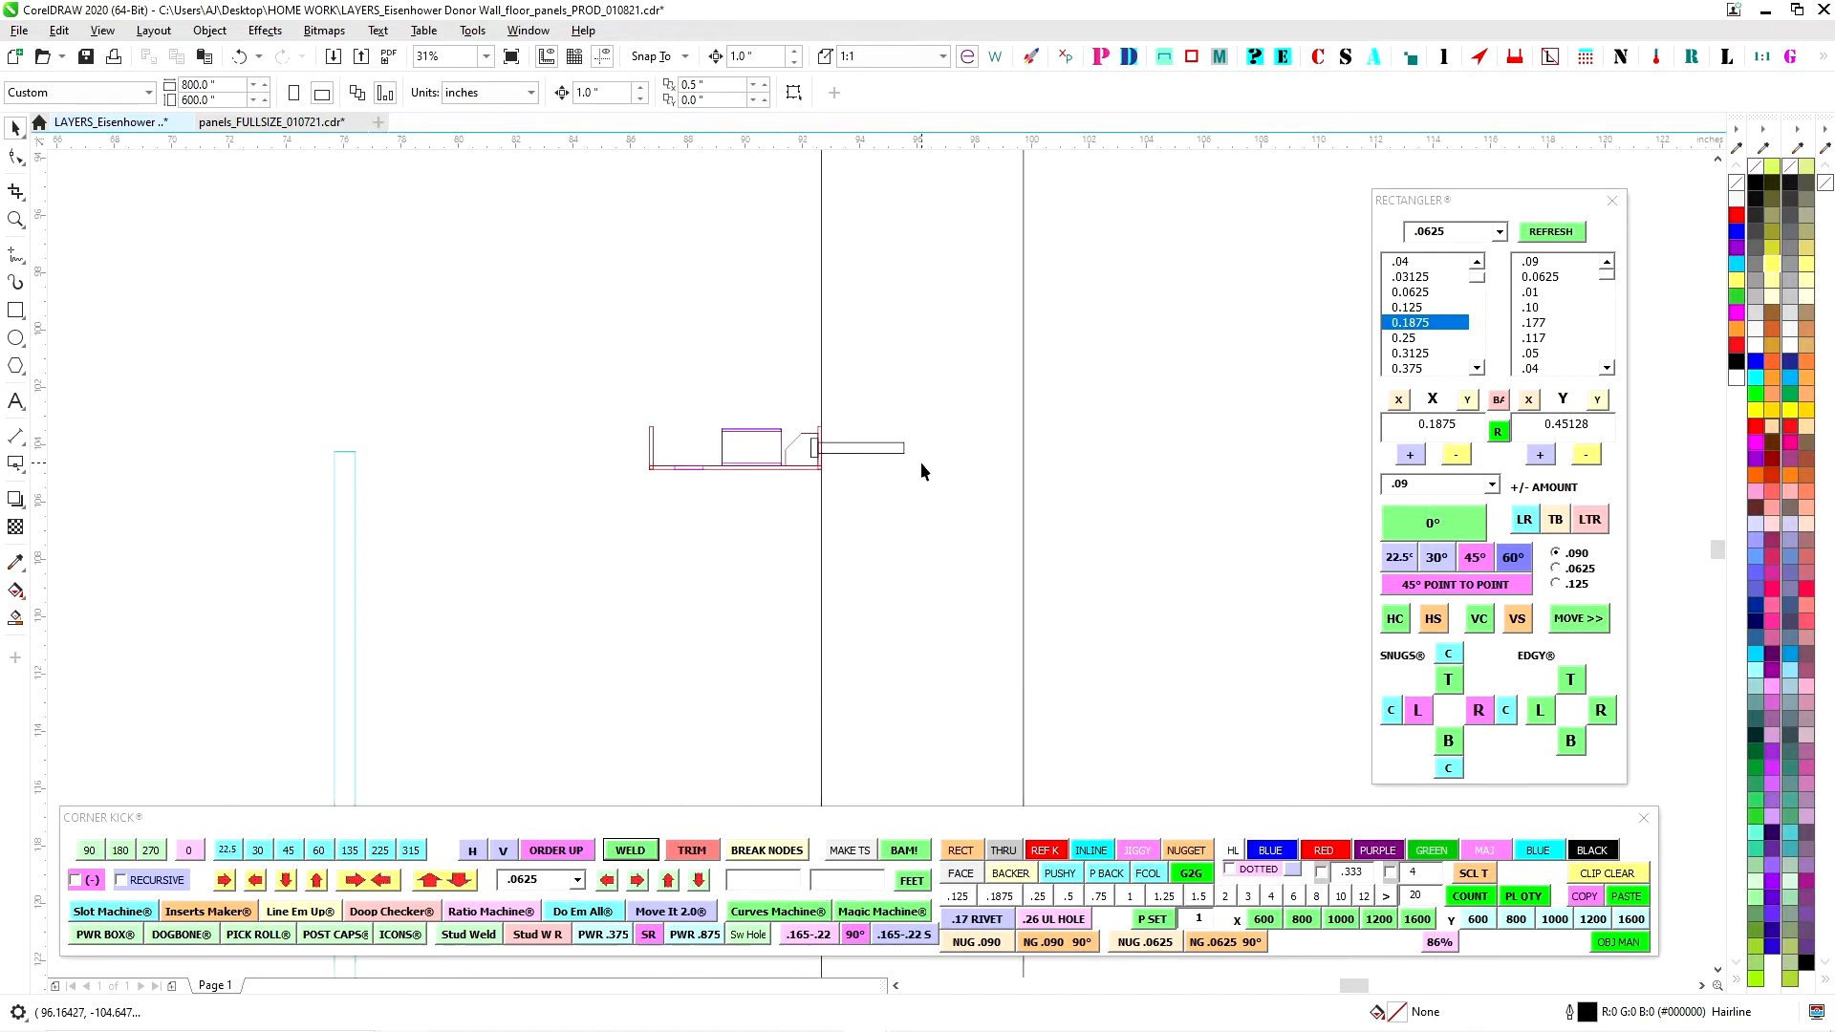
{"action": "scroll", "coordinate": [610, 335], "scroll_direction": "down", "scroll_amount": 2}
{"action": "left_click_drag", "start_coordinate": [594, 548], "coordinate": [690, 470]}
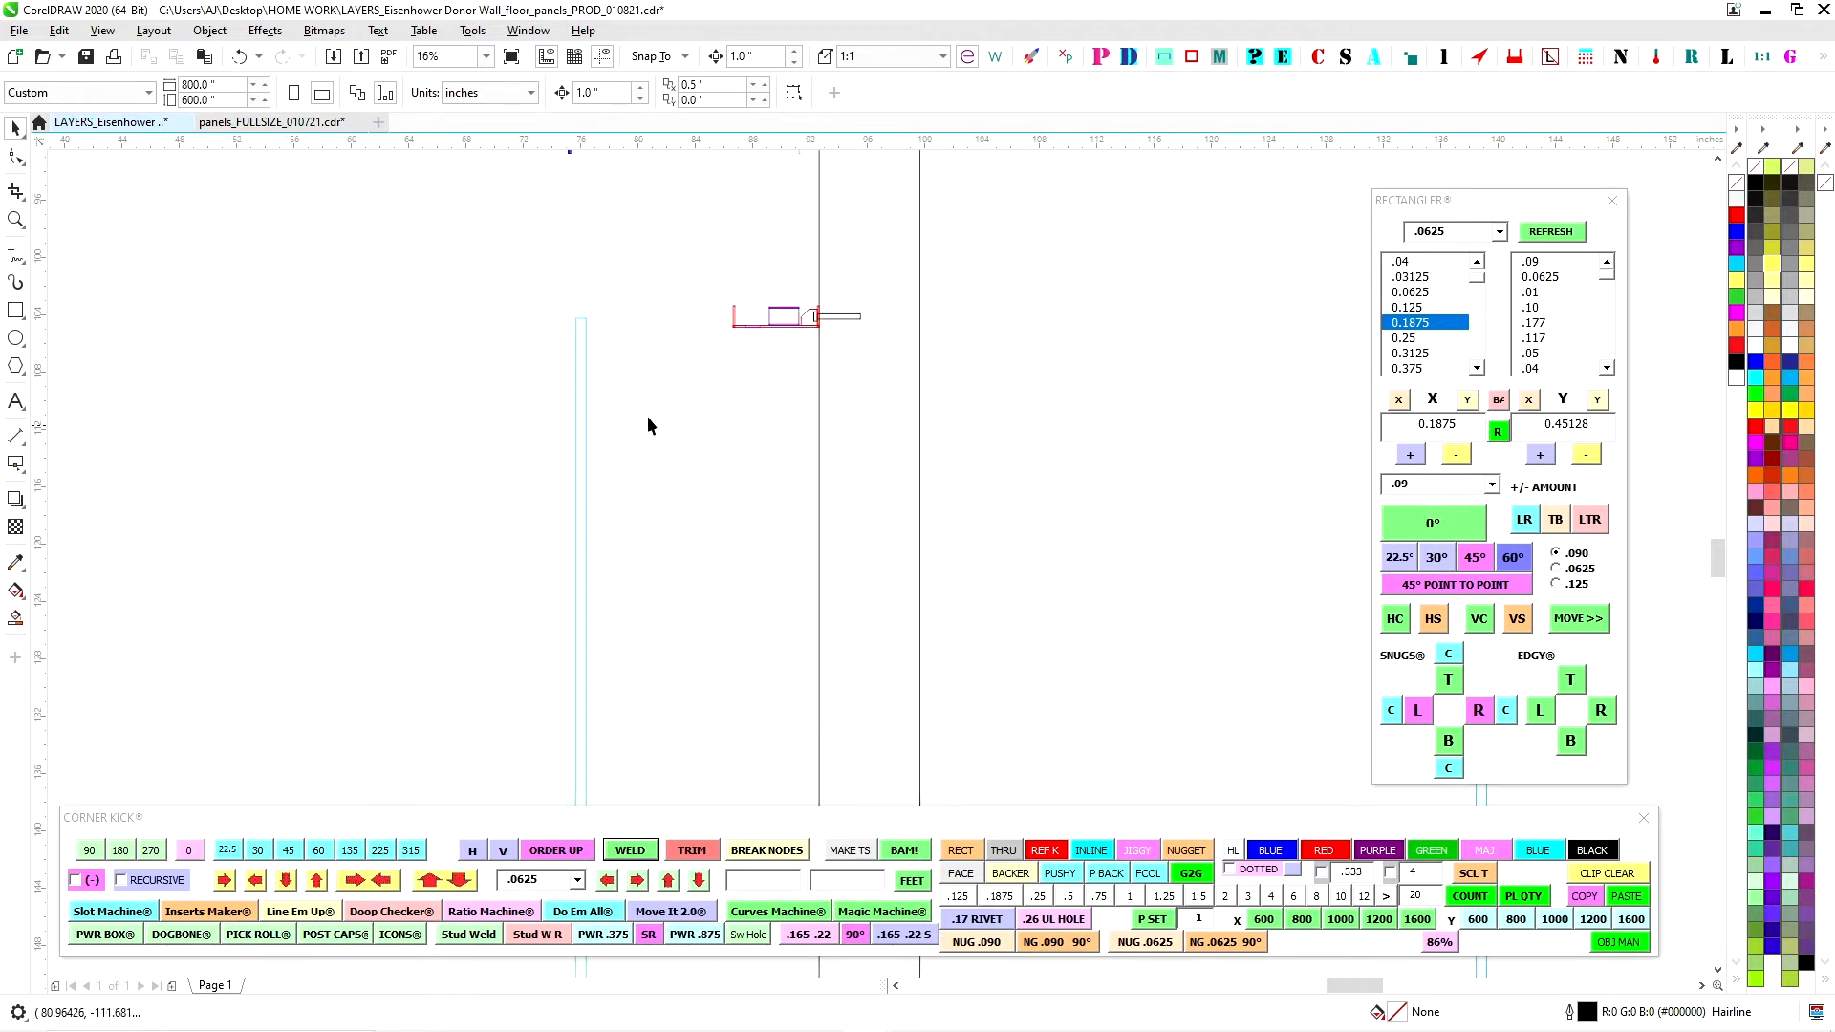
Raise the sky blue panel side view in front of the wall by 9 inches, clear of the base.
{"action": "left_click", "coordinate": [583, 390]}
{"action": "scroll", "coordinate": [841, 463], "scroll_direction": "down", "scroll_amount": 4}
{"action": "key", "text": "Up"}
{"action": "key", "text": "Up"}
{"action": "key", "text": "Up"}
{"action": "key", "text": "Up"}
{"action": "key", "text": "Up"}
{"action": "key", "text": "Up"}
{"action": "key", "text": "Up"}
{"action": "key", "text": "Up"}
{"action": "key", "text": "Up"}
{"action": "left_click_drag", "start_coordinate": [792, 525], "coordinate": [747, 612]}
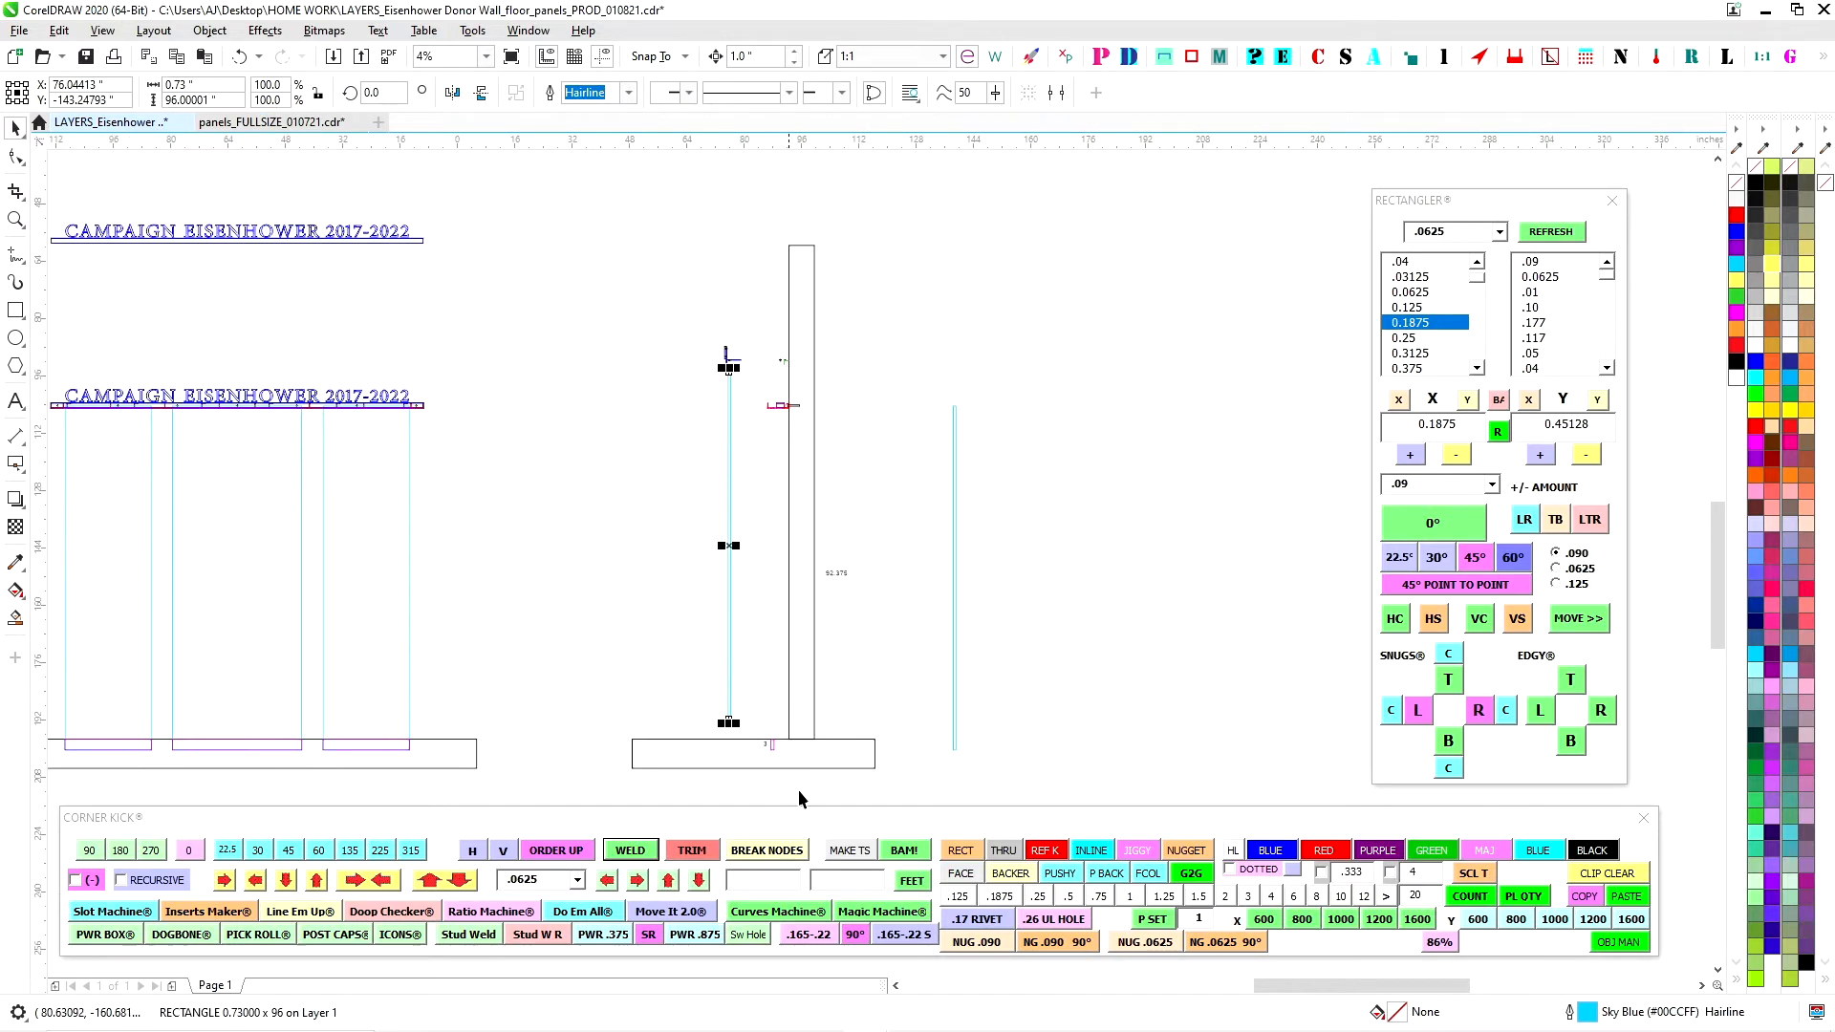
{"action": "scroll", "coordinate": [767, 738], "scroll_direction": "up", "scroll_amount": 4}
{"action": "scroll", "coordinate": [774, 588], "scroll_direction": "down", "scroll_amount": 4}
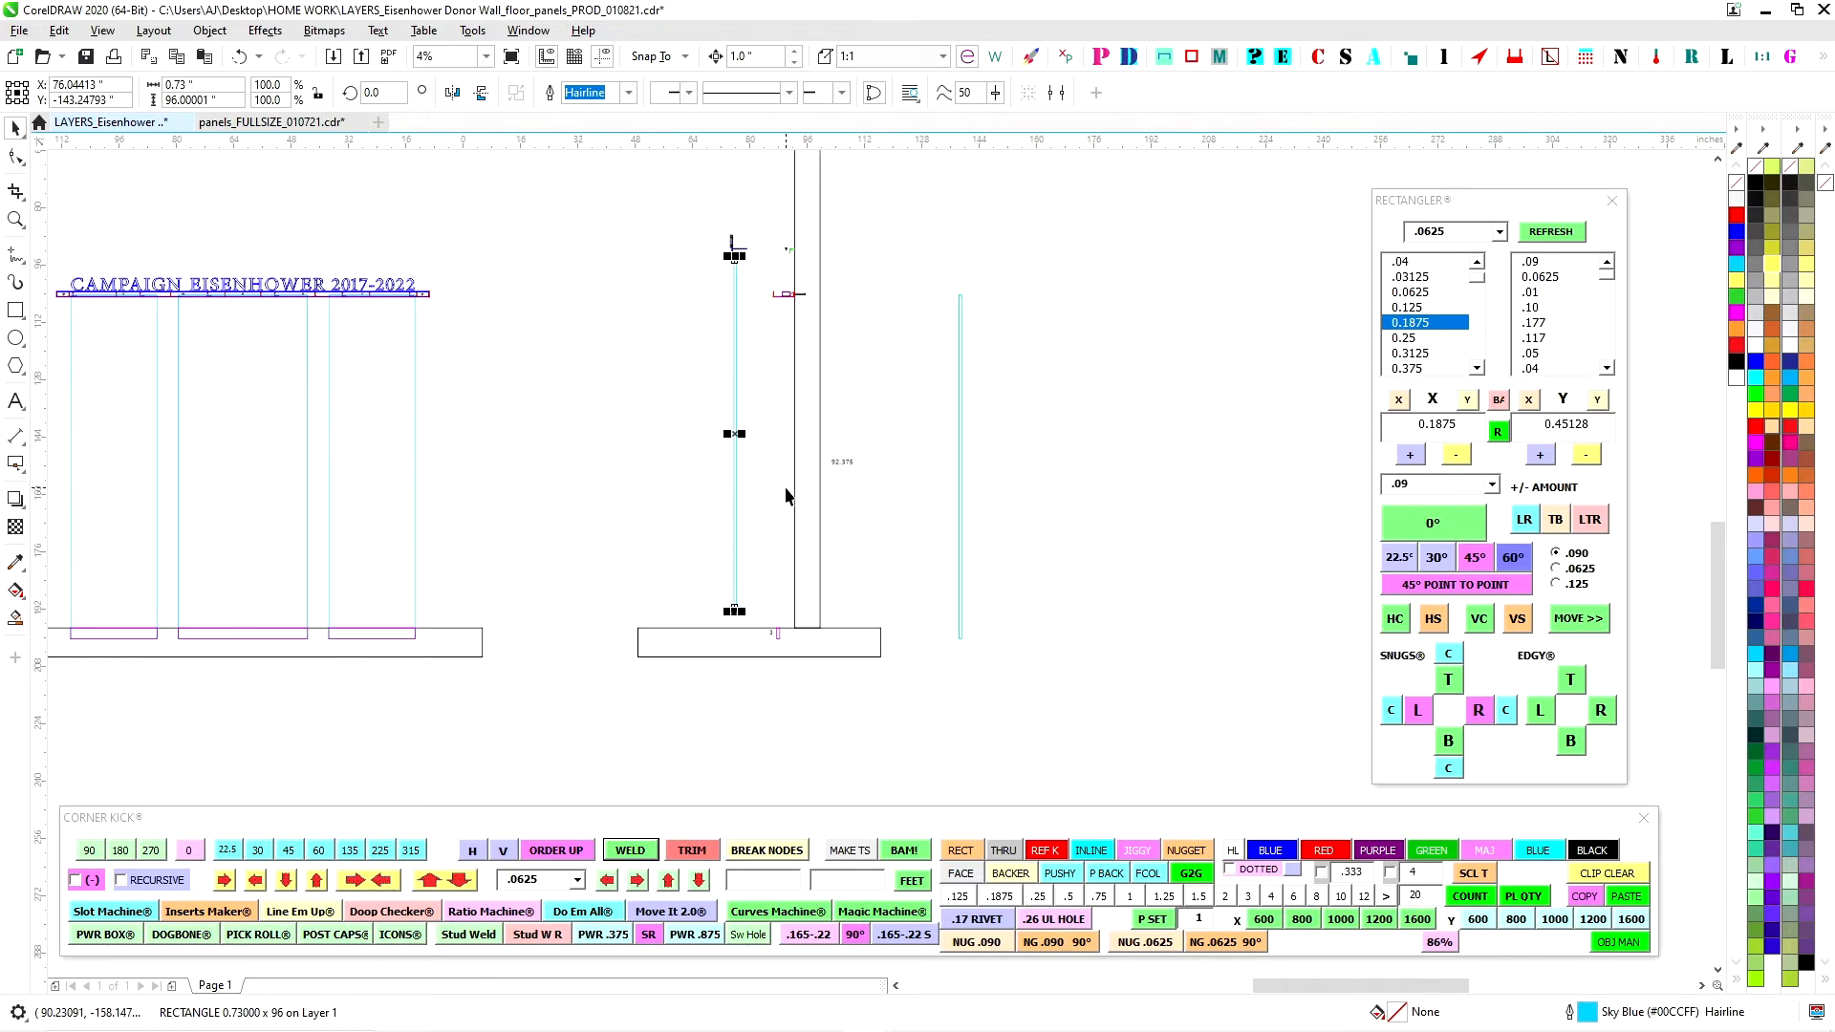
{"action": "scroll", "coordinate": [741, 401], "scroll_direction": "up", "scroll_amount": 4}
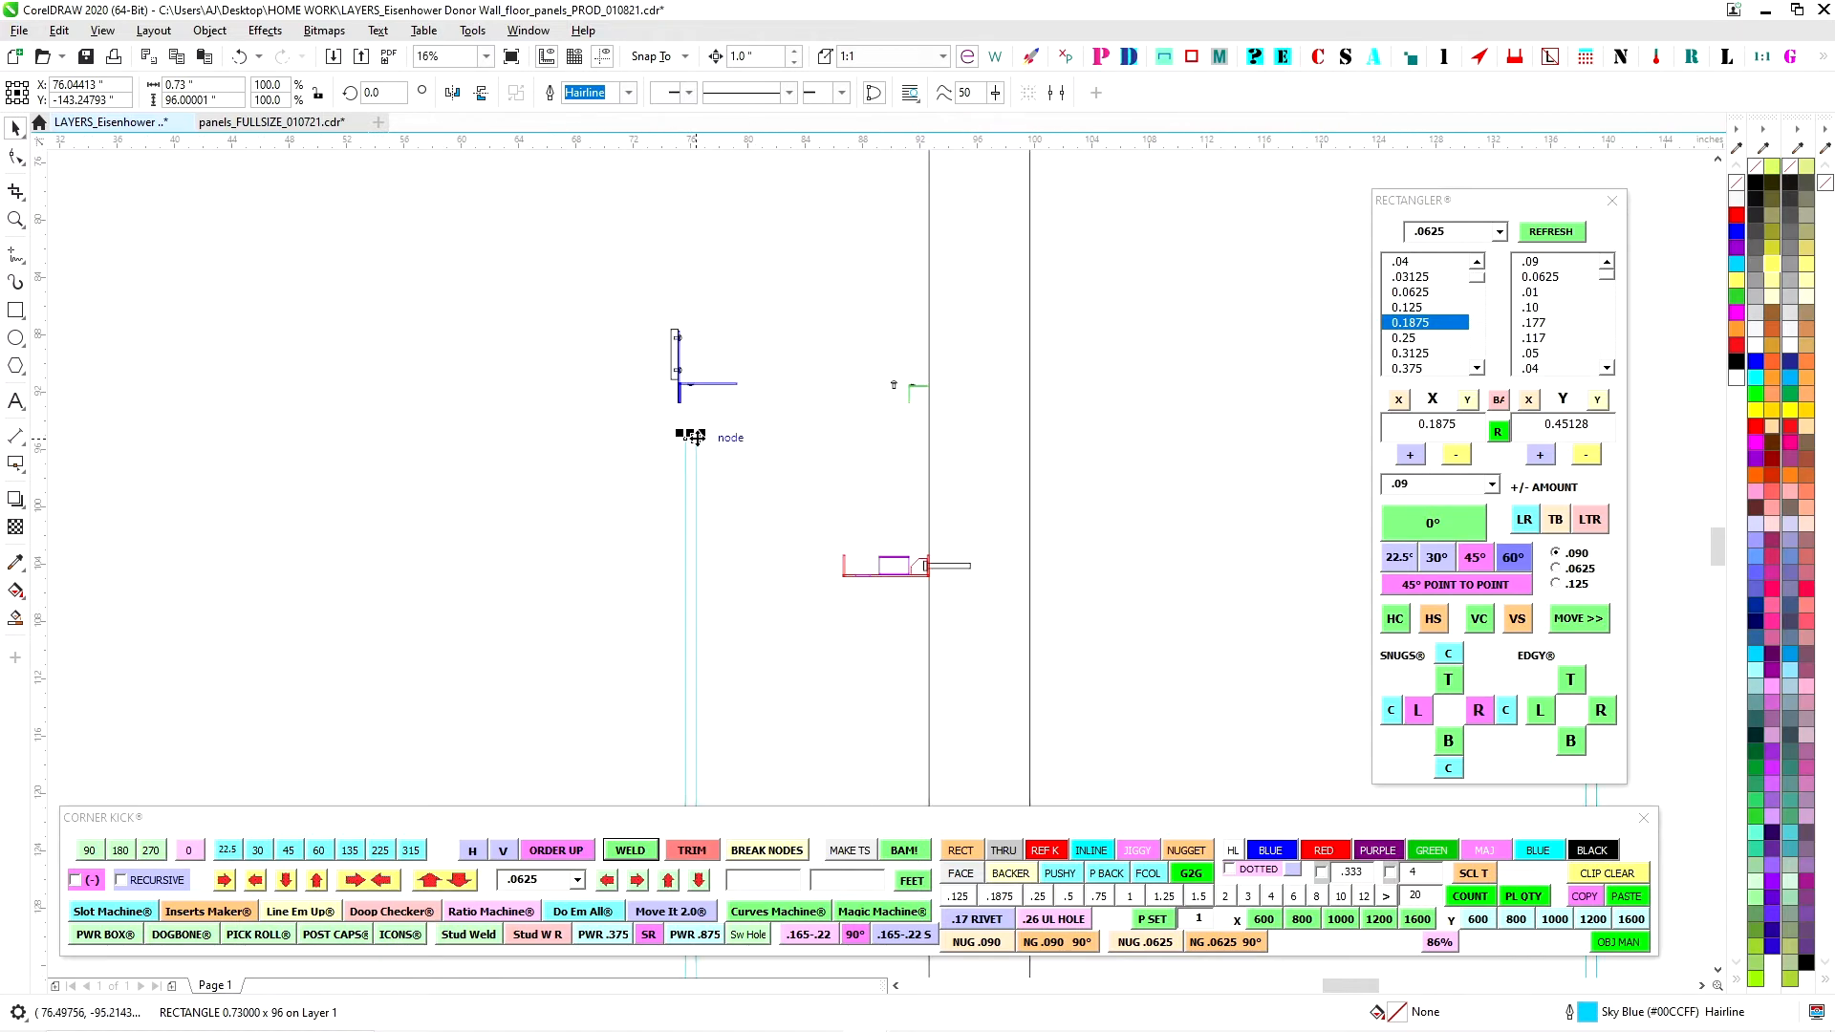
Bring the panel's upper end to the channel's slot and tilt the panel to a rotation of about 338.38 degrees.
{"action": "left_click_drag", "start_coordinate": [694, 437], "coordinate": [865, 591]}
{"action": "scroll", "coordinate": [861, 579], "scroll_direction": "up", "scroll_amount": 4}
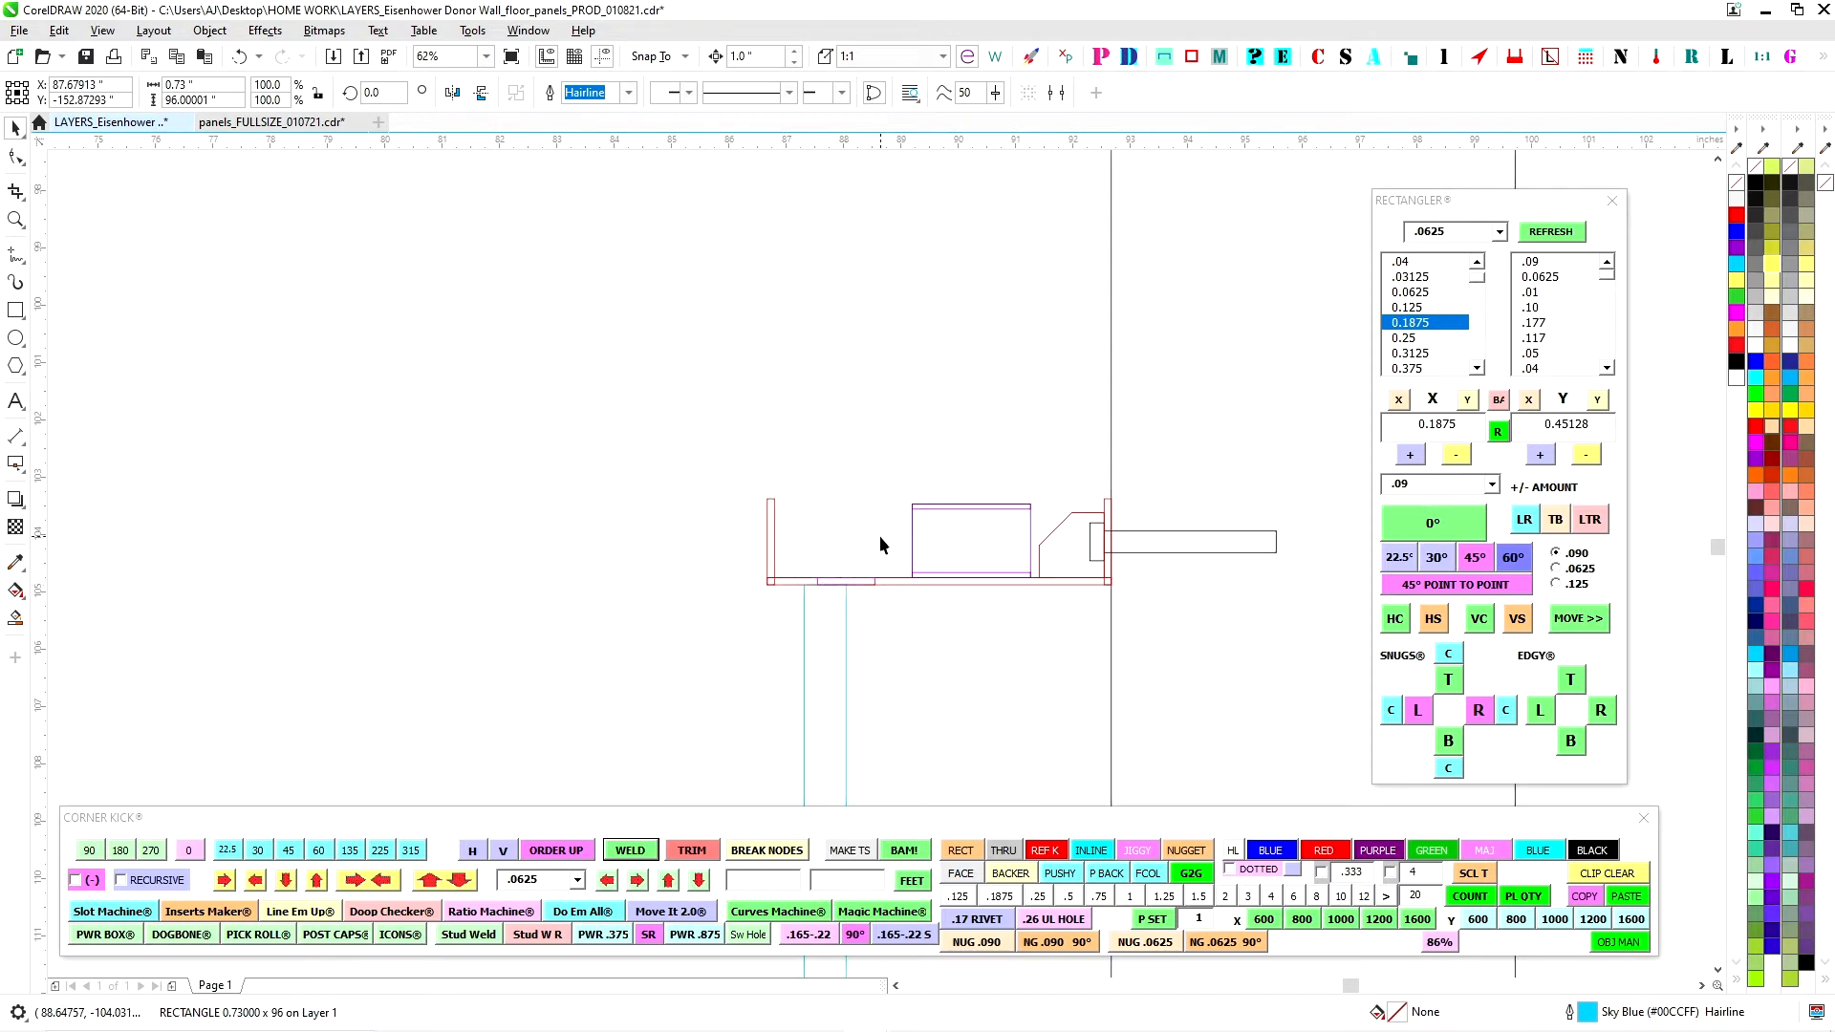
{"action": "left_click", "coordinate": [882, 545]}
{"action": "left_click_drag", "start_coordinate": [847, 598], "coordinate": [876, 547]}
{"action": "left_click", "coordinate": [868, 623]}
{"action": "left_click", "coordinate": [938, 679]}
{"action": "left_click", "coordinate": [852, 622]}
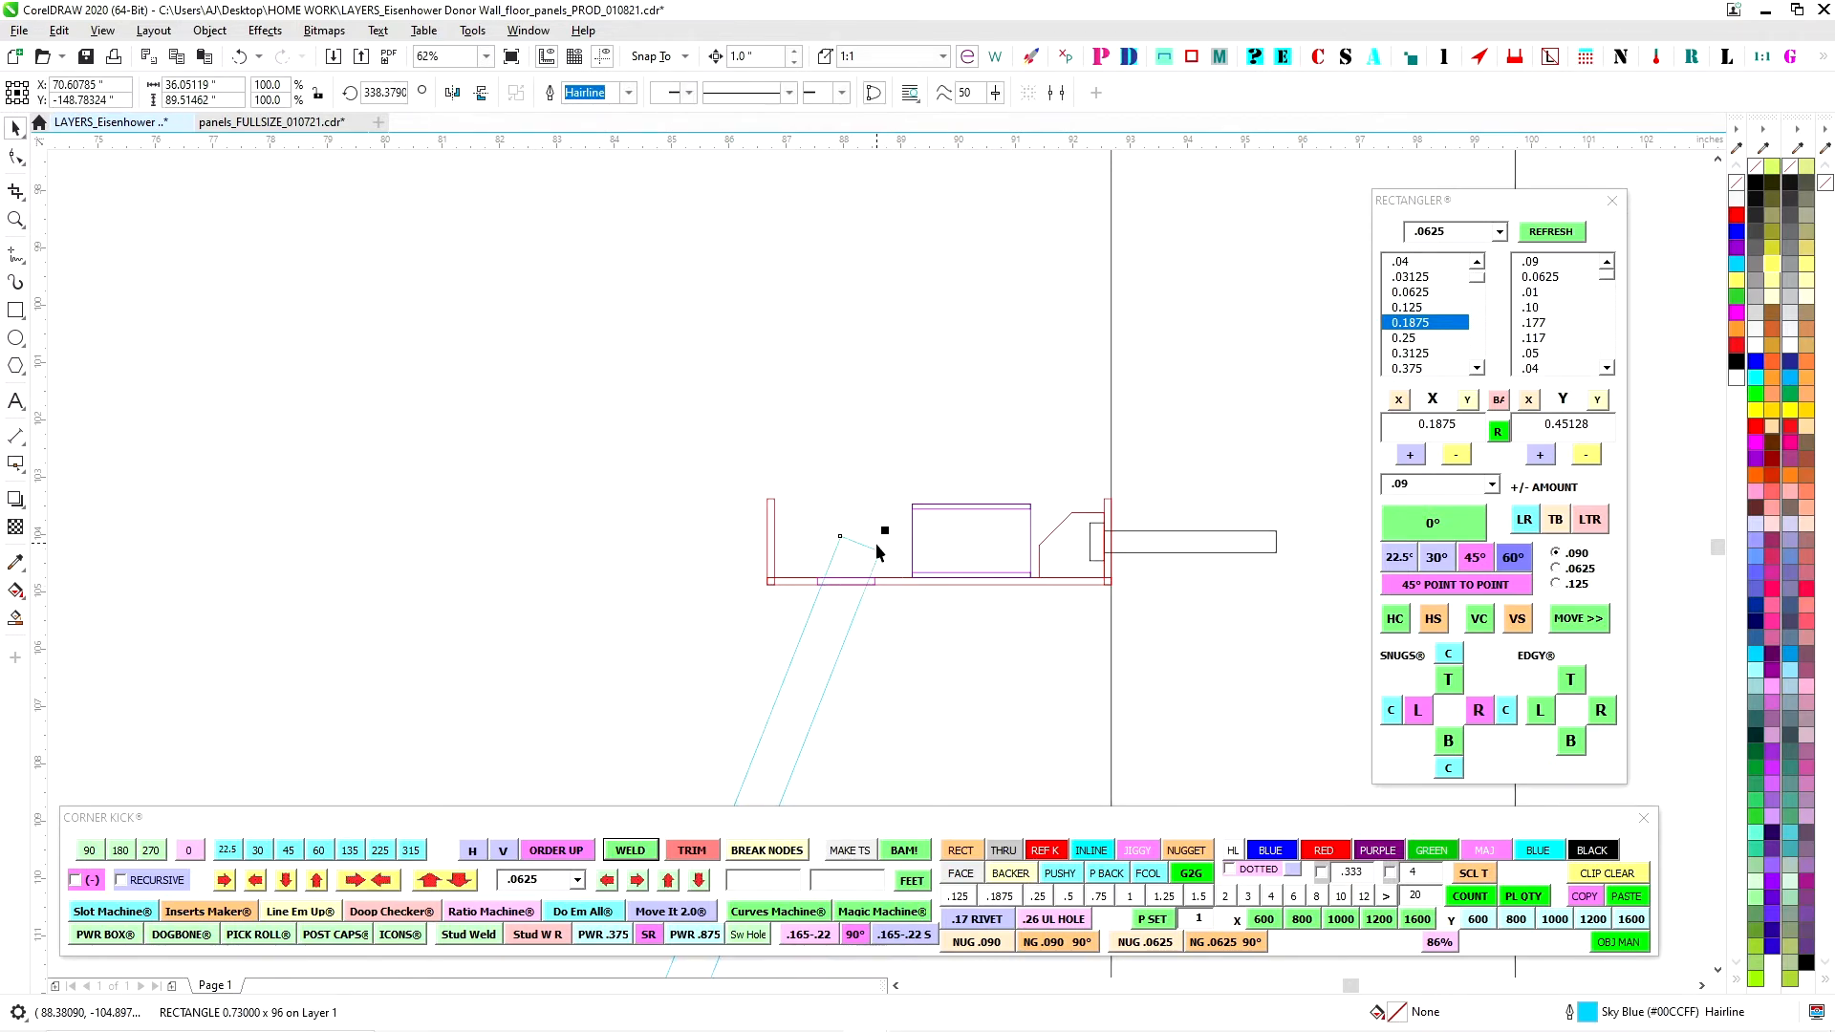
Slide the tilted panel up through the channel slot and reduce its tilt to a rotation of about 340.34 degrees.
{"action": "scroll", "coordinate": [875, 550], "scroll_direction": "down", "scroll_amount": 6}
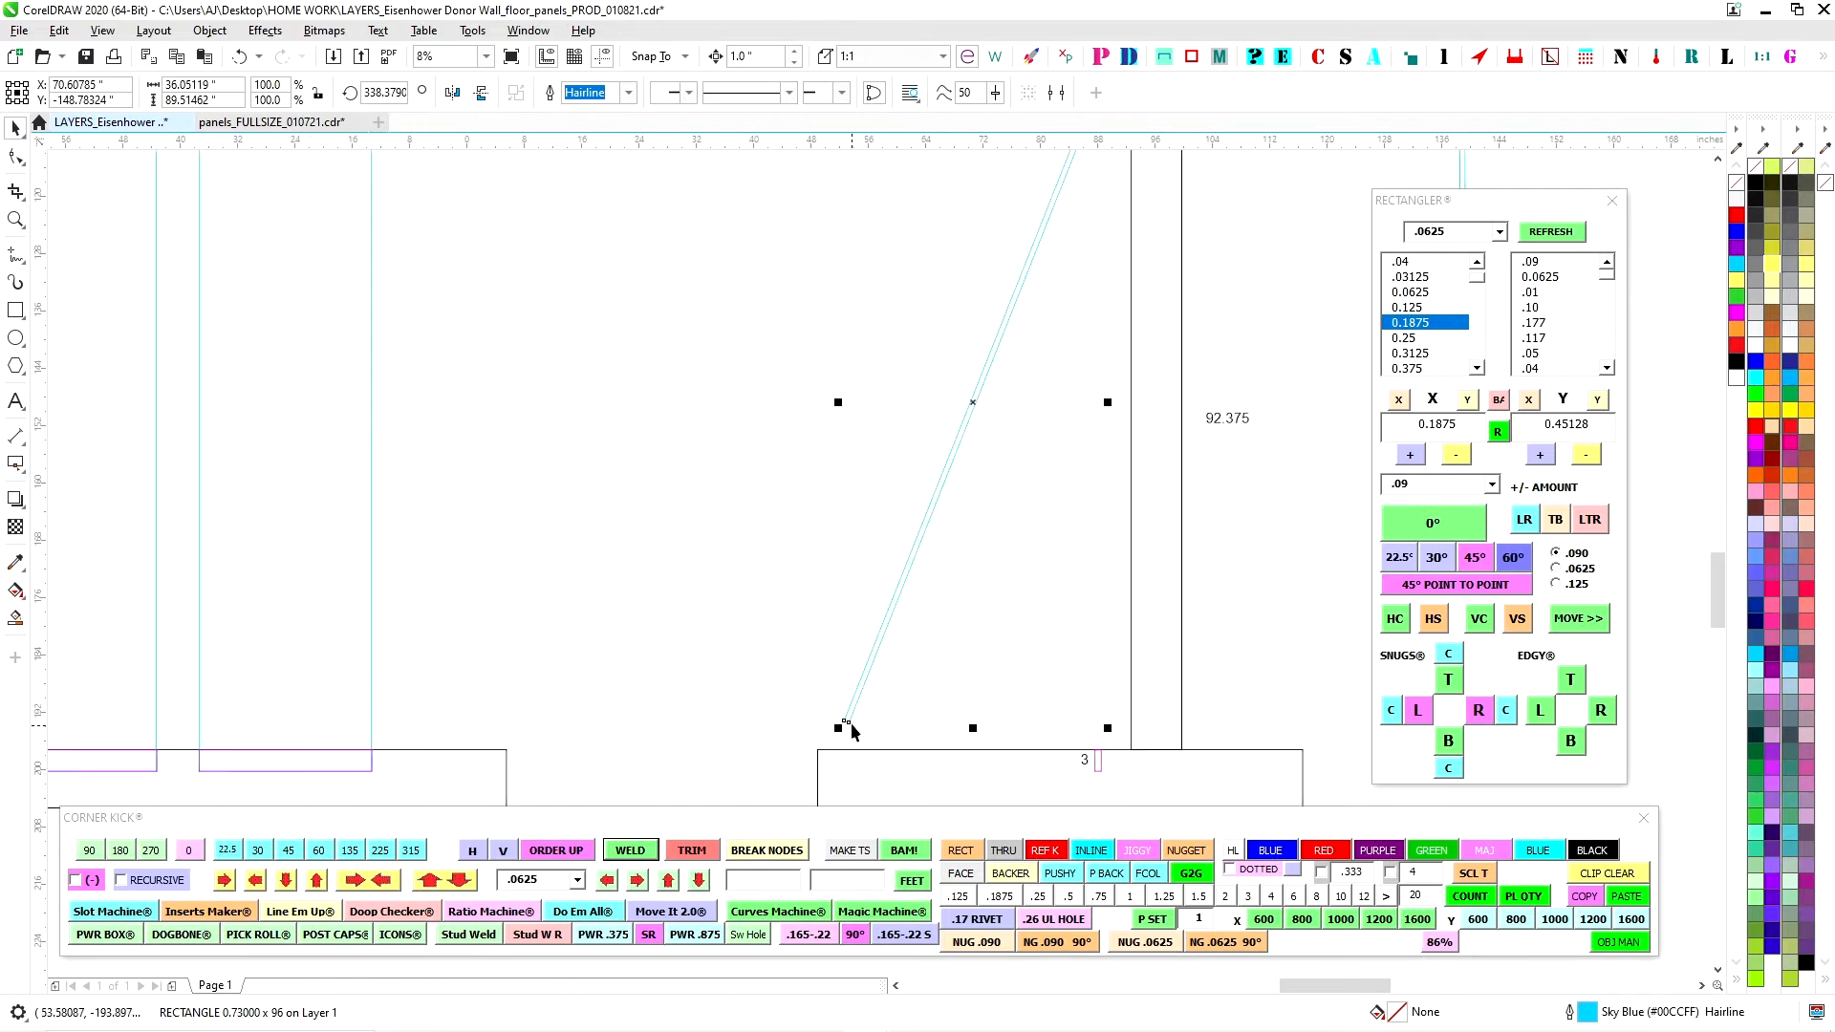
{"action": "scroll", "coordinate": [1028, 472], "scroll_direction": "up", "scroll_amount": 6}
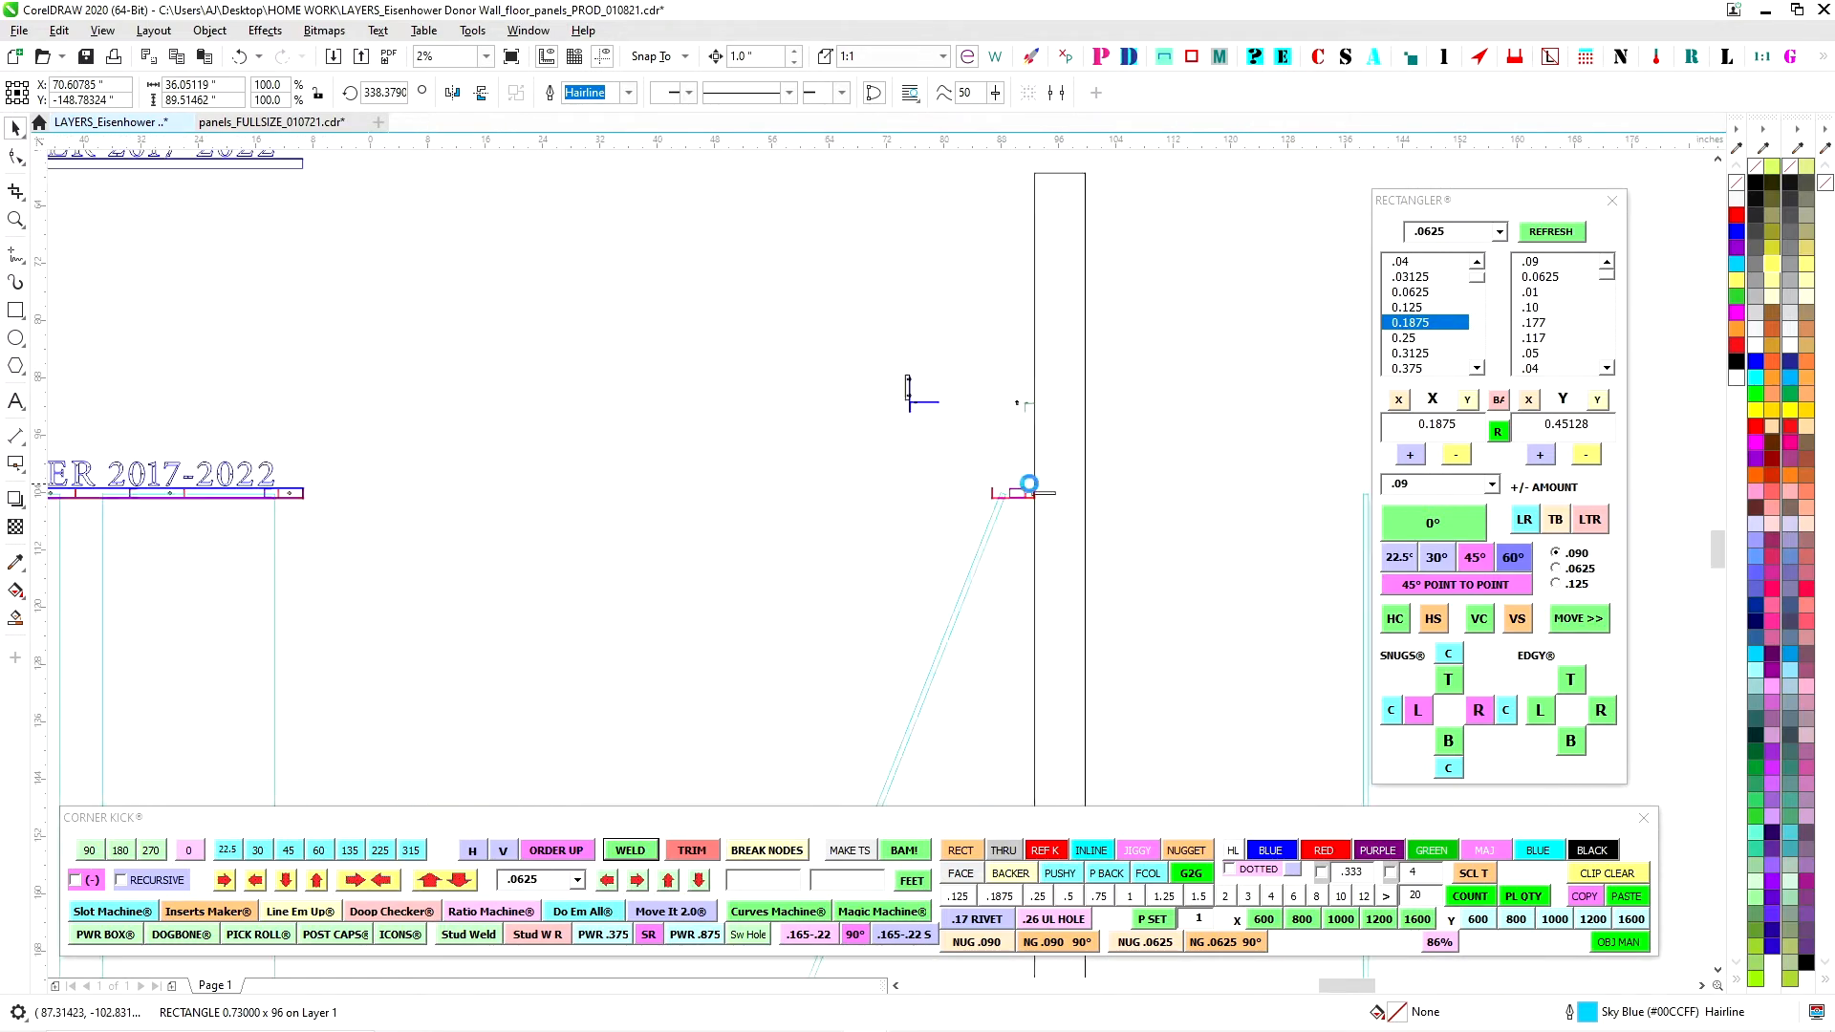
{"action": "left_click_drag", "start_coordinate": [972, 524], "coordinate": [1027, 364]}
{"action": "left_click", "coordinate": [1012, 414]}
{"action": "scroll", "coordinate": [978, 257], "scroll_direction": "down", "scroll_amount": 1}
{"action": "left_click_drag", "start_coordinate": [966, 603], "coordinate": [1025, 196]}
{"action": "scroll", "coordinate": [993, 277], "scroll_direction": "down", "scroll_amount": 1}
{"action": "left_click_drag", "start_coordinate": [964, 402], "coordinate": [1066, 165]}
{"action": "mouse_move", "coordinate": [906, 638]}
{"action": "left_mouse_down"}
{"action": "mouse_move", "coordinate": [1000, 383]}
{"action": "mouse_move", "coordinate": [913, 582]}
{"action": "mouse_move", "coordinate": [970, 420]}
{"action": "left_mouse_up"}
{"action": "scroll", "coordinate": [863, 568], "scroll_direction": "up", "scroll_amount": 1}
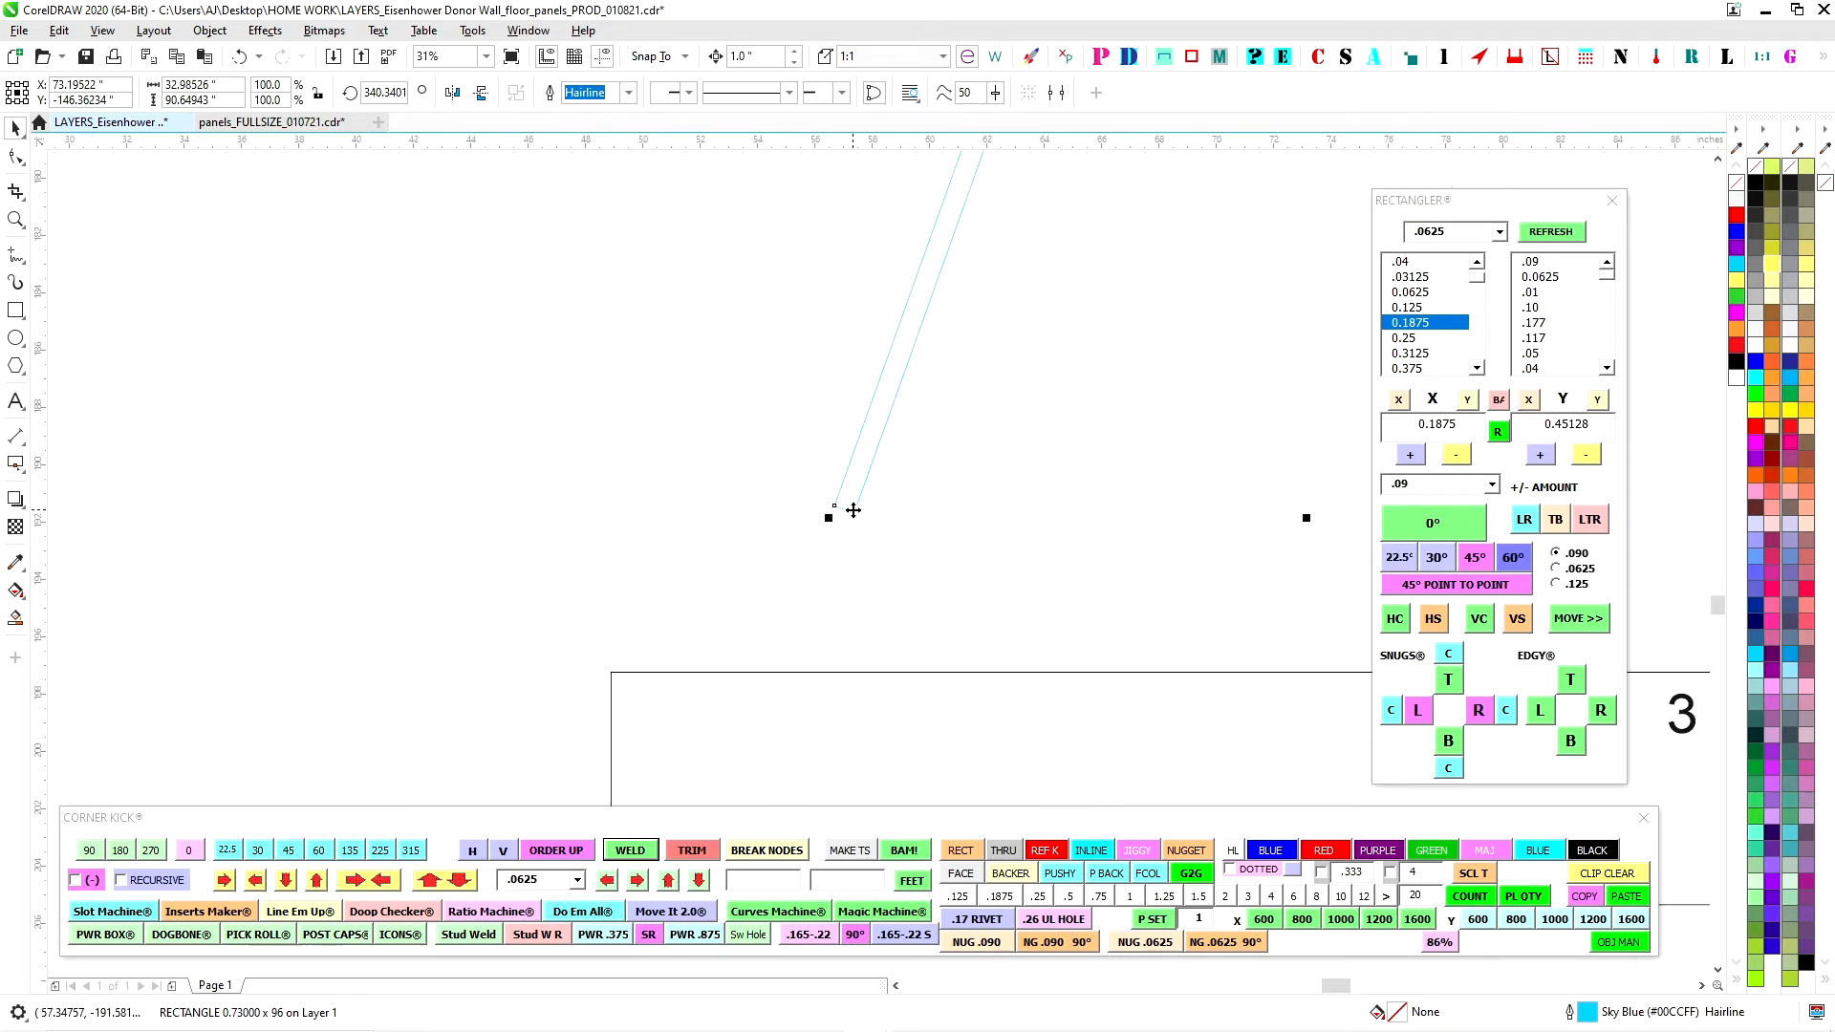
Swing the panel's lower end toward the wall to about 349.27 degrees and shift its upper part back into the slot.
{"action": "left_click_drag", "start_coordinate": [826, 522], "coordinate": [664, 698]}
{"action": "scroll", "coordinate": [778, 679], "scroll_direction": "down", "scroll_amount": 2}
{"action": "left_click_drag", "start_coordinate": [865, 372], "coordinate": [798, 742]}
{"action": "scroll", "coordinate": [830, 444], "scroll_direction": "up", "scroll_amount": 1}
{"action": "scroll", "coordinate": [858, 365], "scroll_direction": "up", "scroll_amount": 2}
{"action": "left_click", "coordinate": [796, 451]}
{"action": "scroll", "coordinate": [772, 491], "scroll_direction": "up", "scroll_amount": 1}
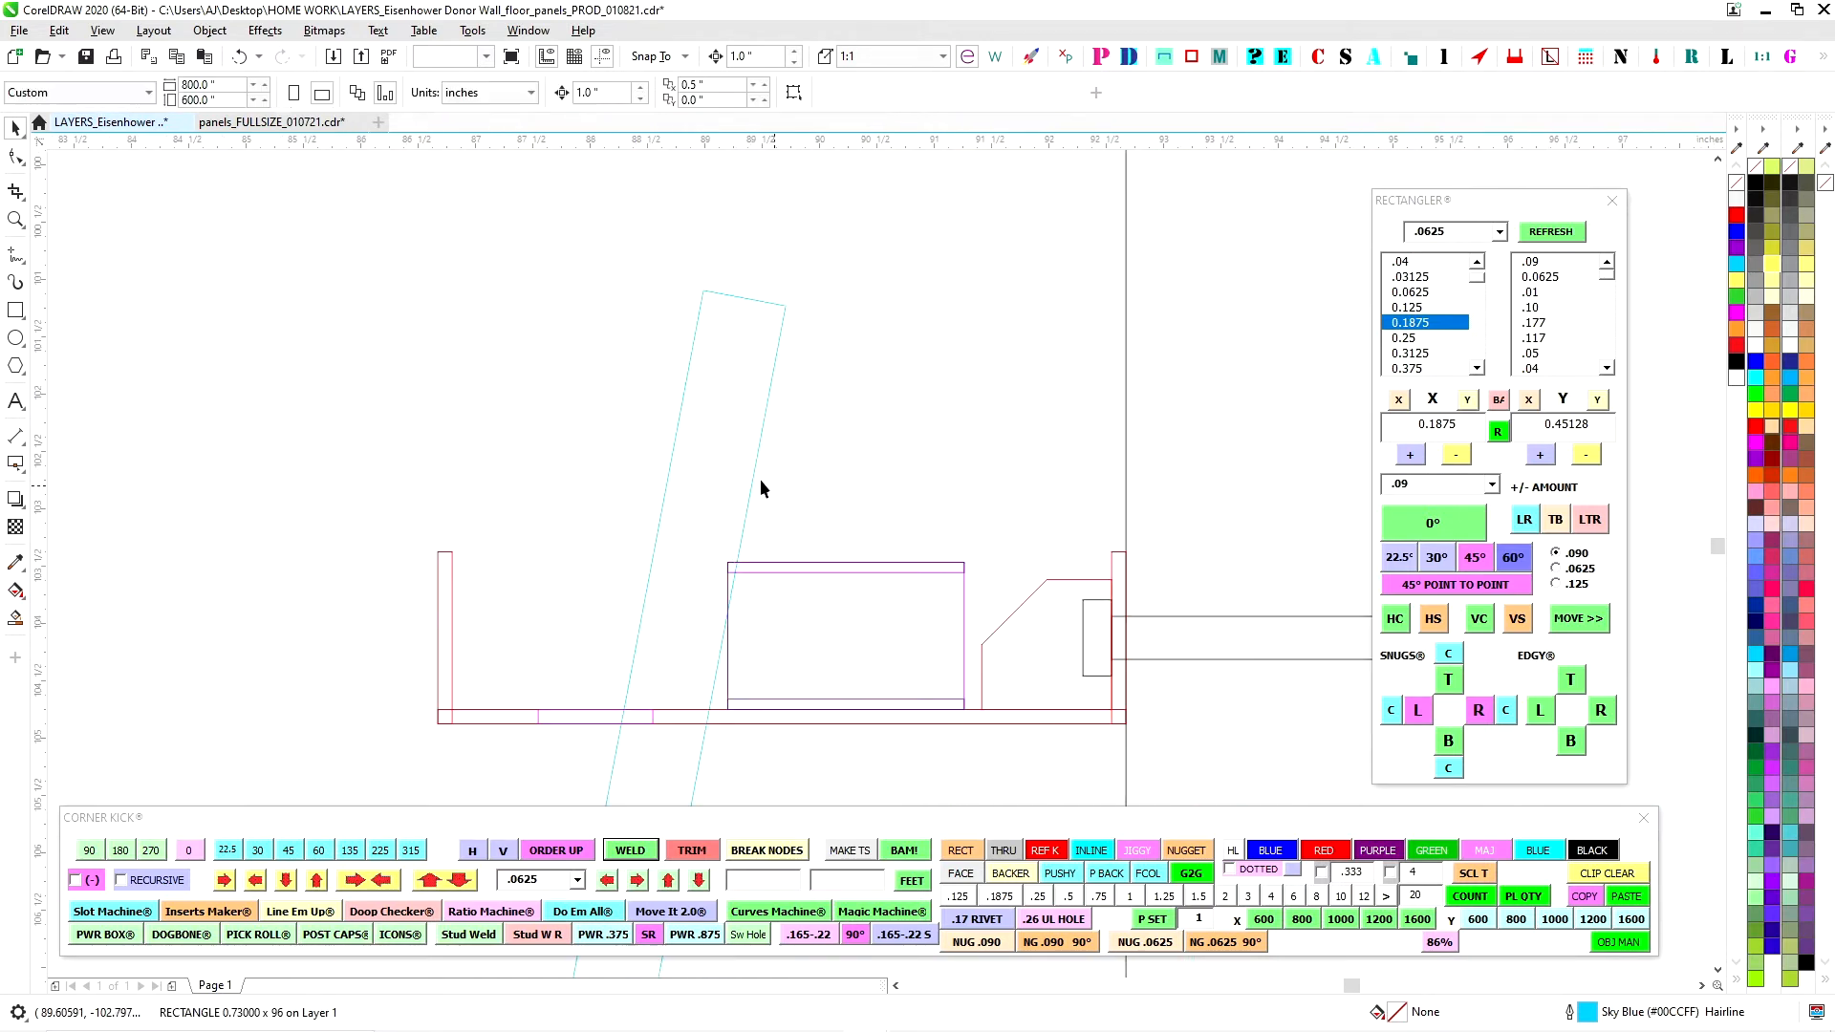
{"action": "left_click_drag", "start_coordinate": [752, 469], "coordinate": [711, 357]}
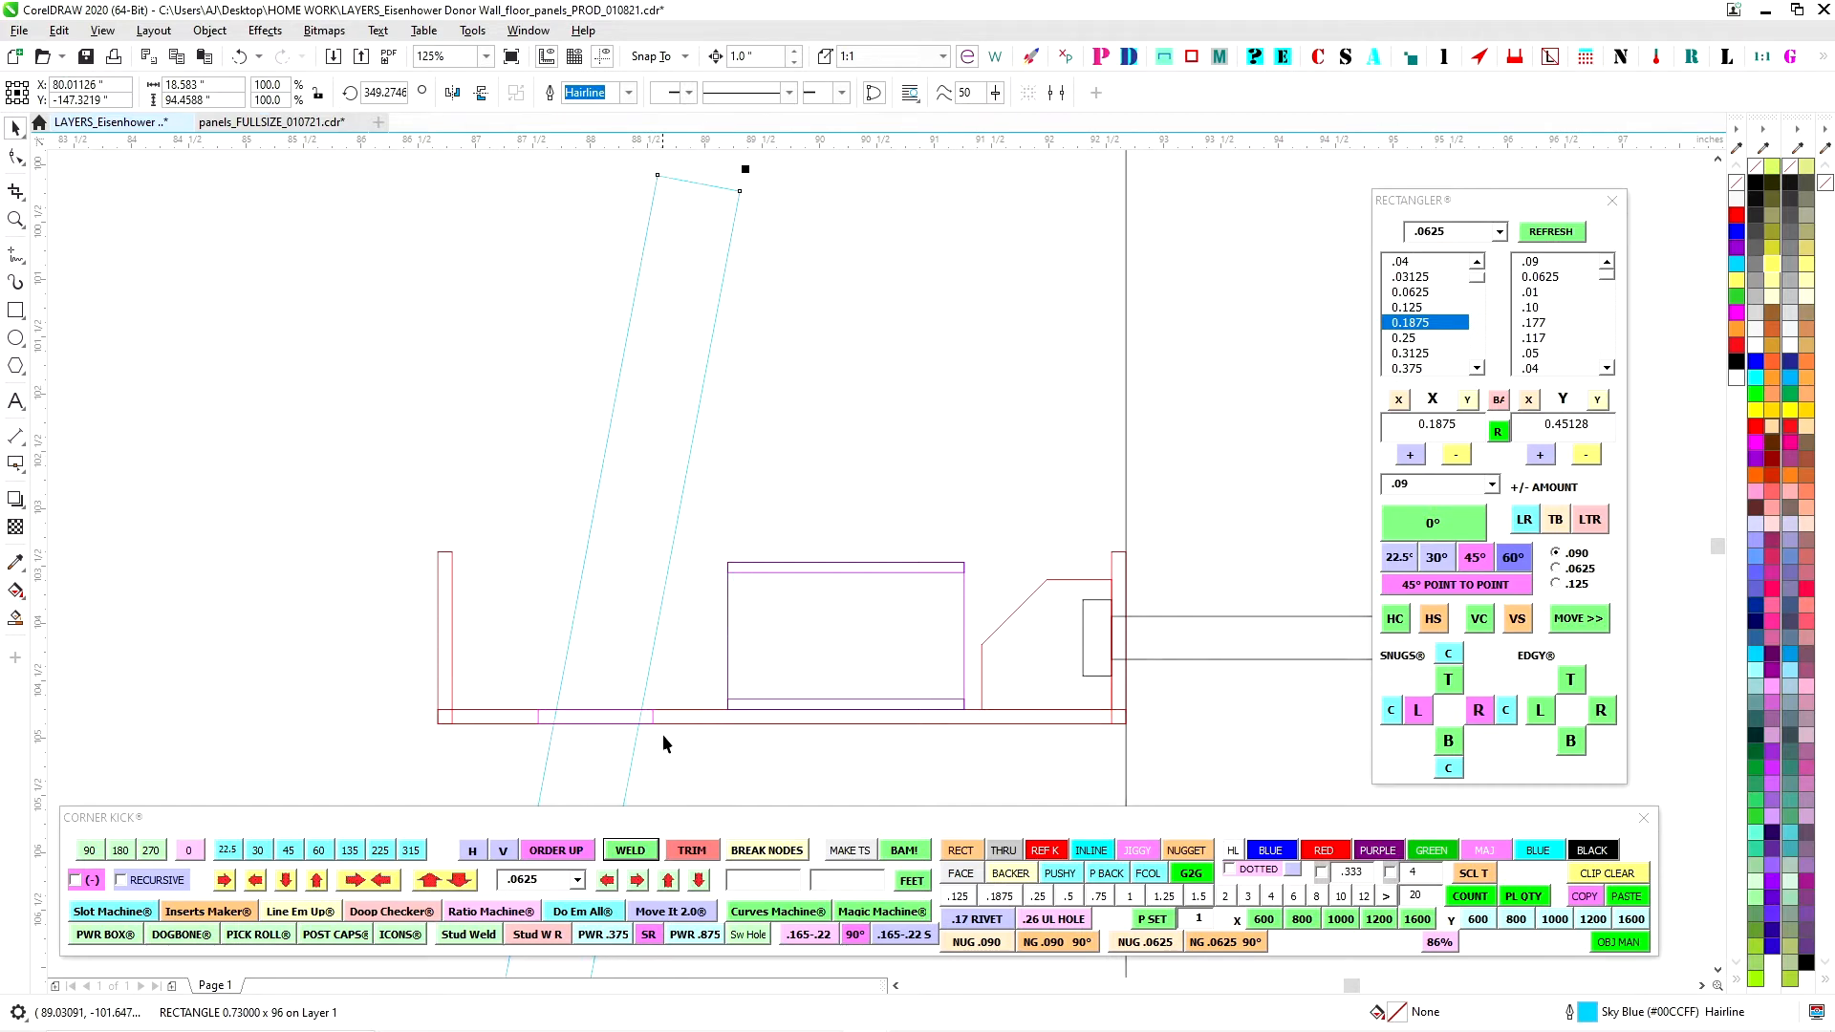
Rotate the panel closer to vertical, to about 357.93 degrees, and reposition it so it passes through the channel slot.
{"action": "scroll", "coordinate": [726, 289], "scroll_direction": "down", "scroll_amount": 4}
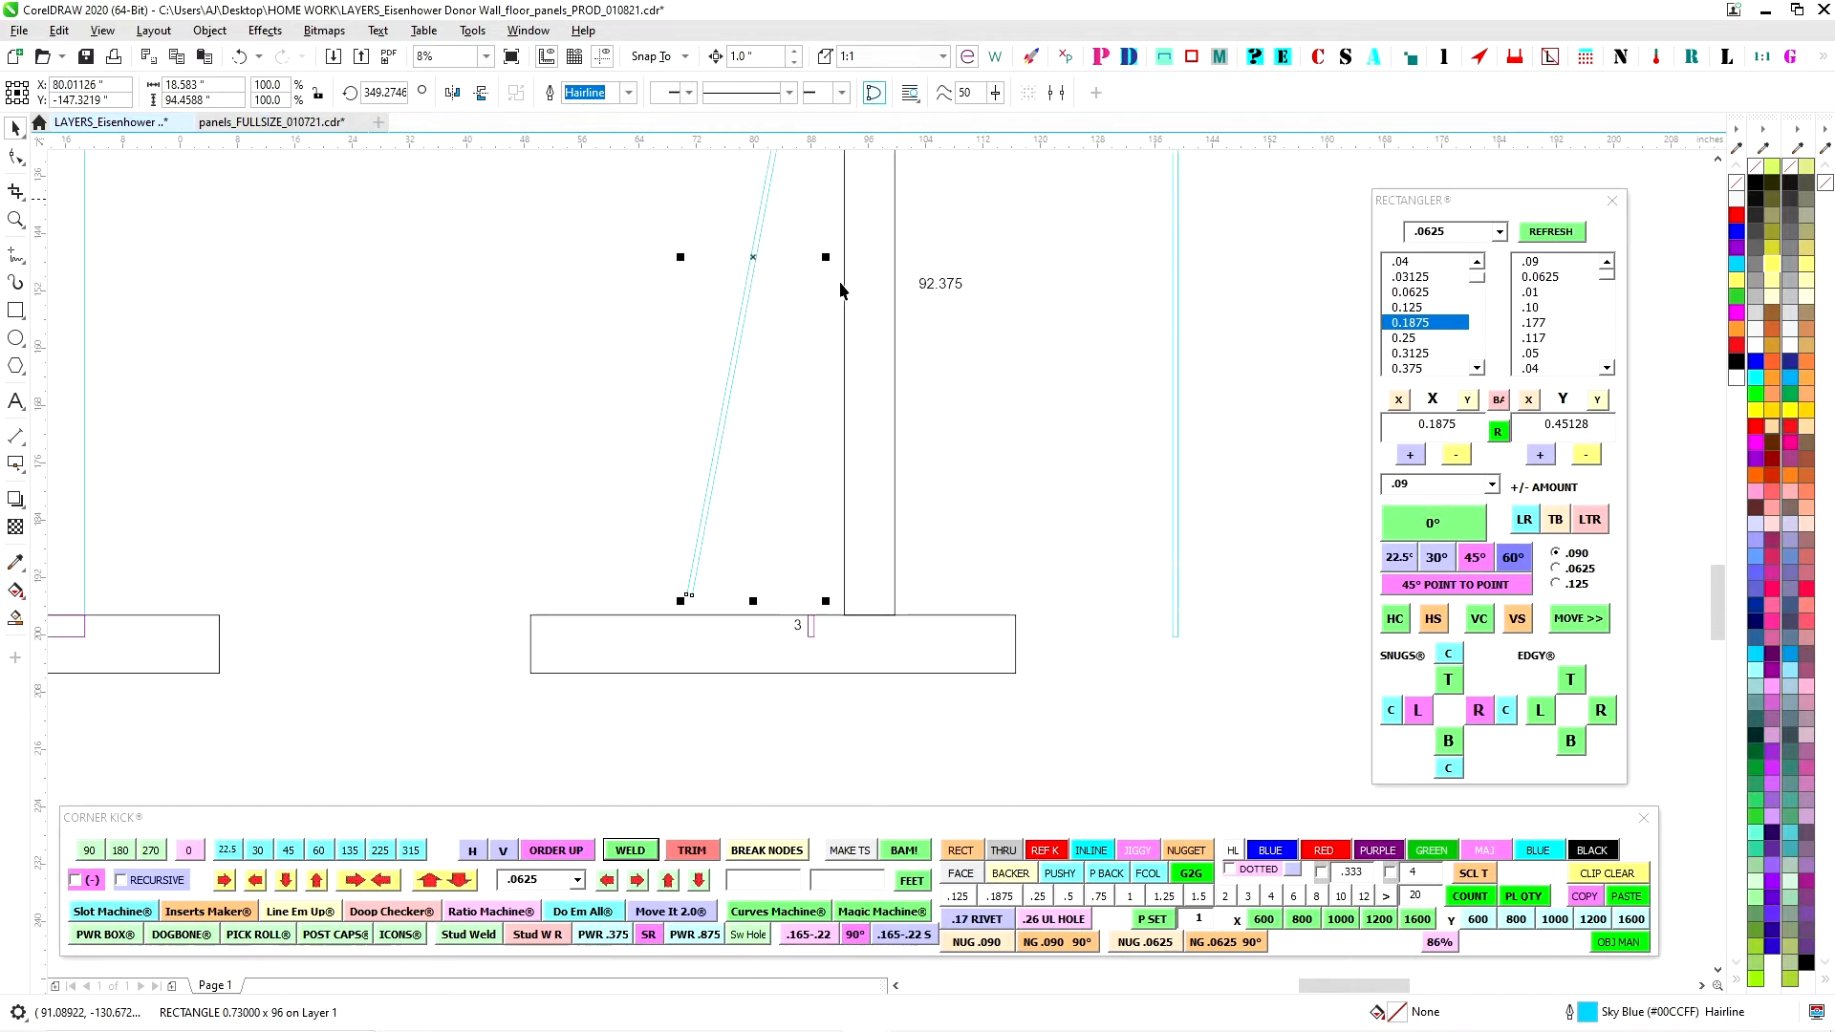
{"action": "left_click", "coordinate": [690, 596]}
{"action": "scroll", "coordinate": [693, 607], "scroll_direction": "up", "scroll_amount": 1}
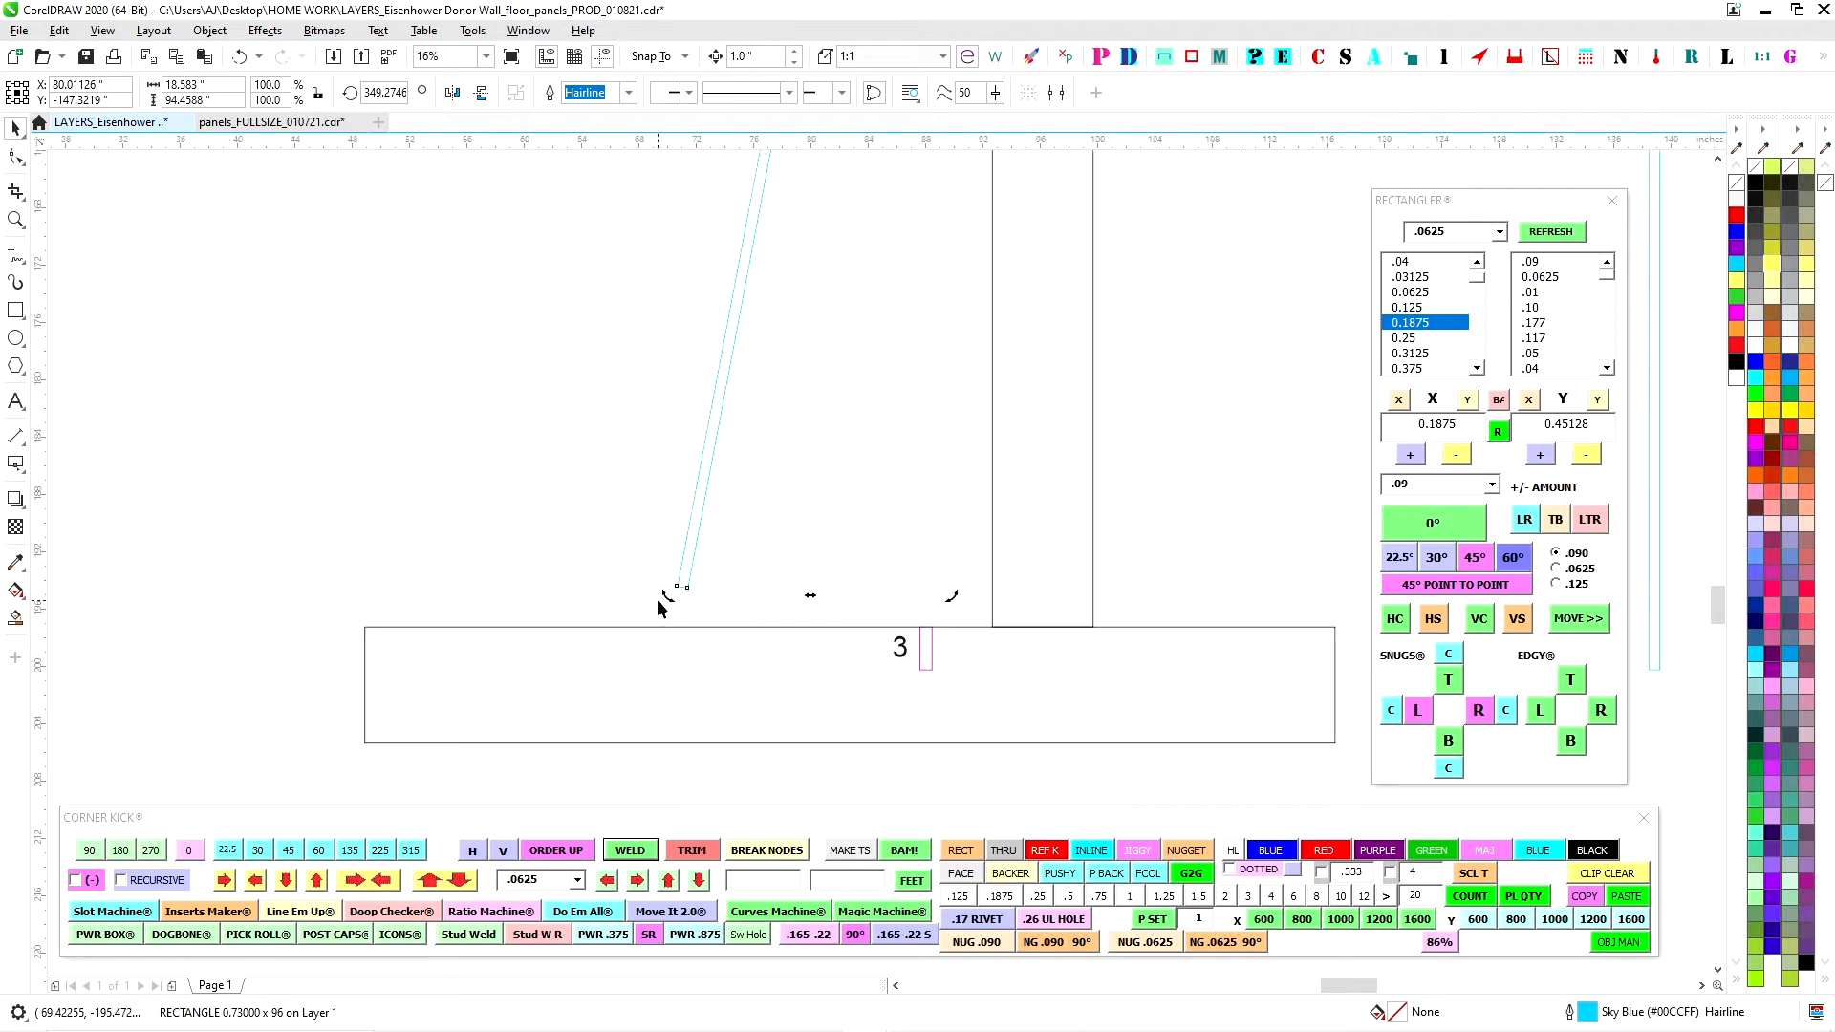
{"action": "left_click_drag", "start_coordinate": [666, 600], "coordinate": [878, 643]}
{"action": "scroll", "coordinate": [947, 492], "scroll_direction": "down", "scroll_amount": 3}
{"action": "left_click_drag", "start_coordinate": [904, 469], "coordinate": [950, 646]}
{"action": "scroll", "coordinate": [927, 602], "scroll_direction": "up", "scroll_amount": 3}
{"action": "left_click_drag", "start_coordinate": [902, 578], "coordinate": [944, 235]}
{"action": "scroll", "coordinate": [973, 655], "scroll_direction": "up", "scroll_amount": 2}
{"action": "left_click_drag", "start_coordinate": [1010, 564], "coordinate": [966, 576]}
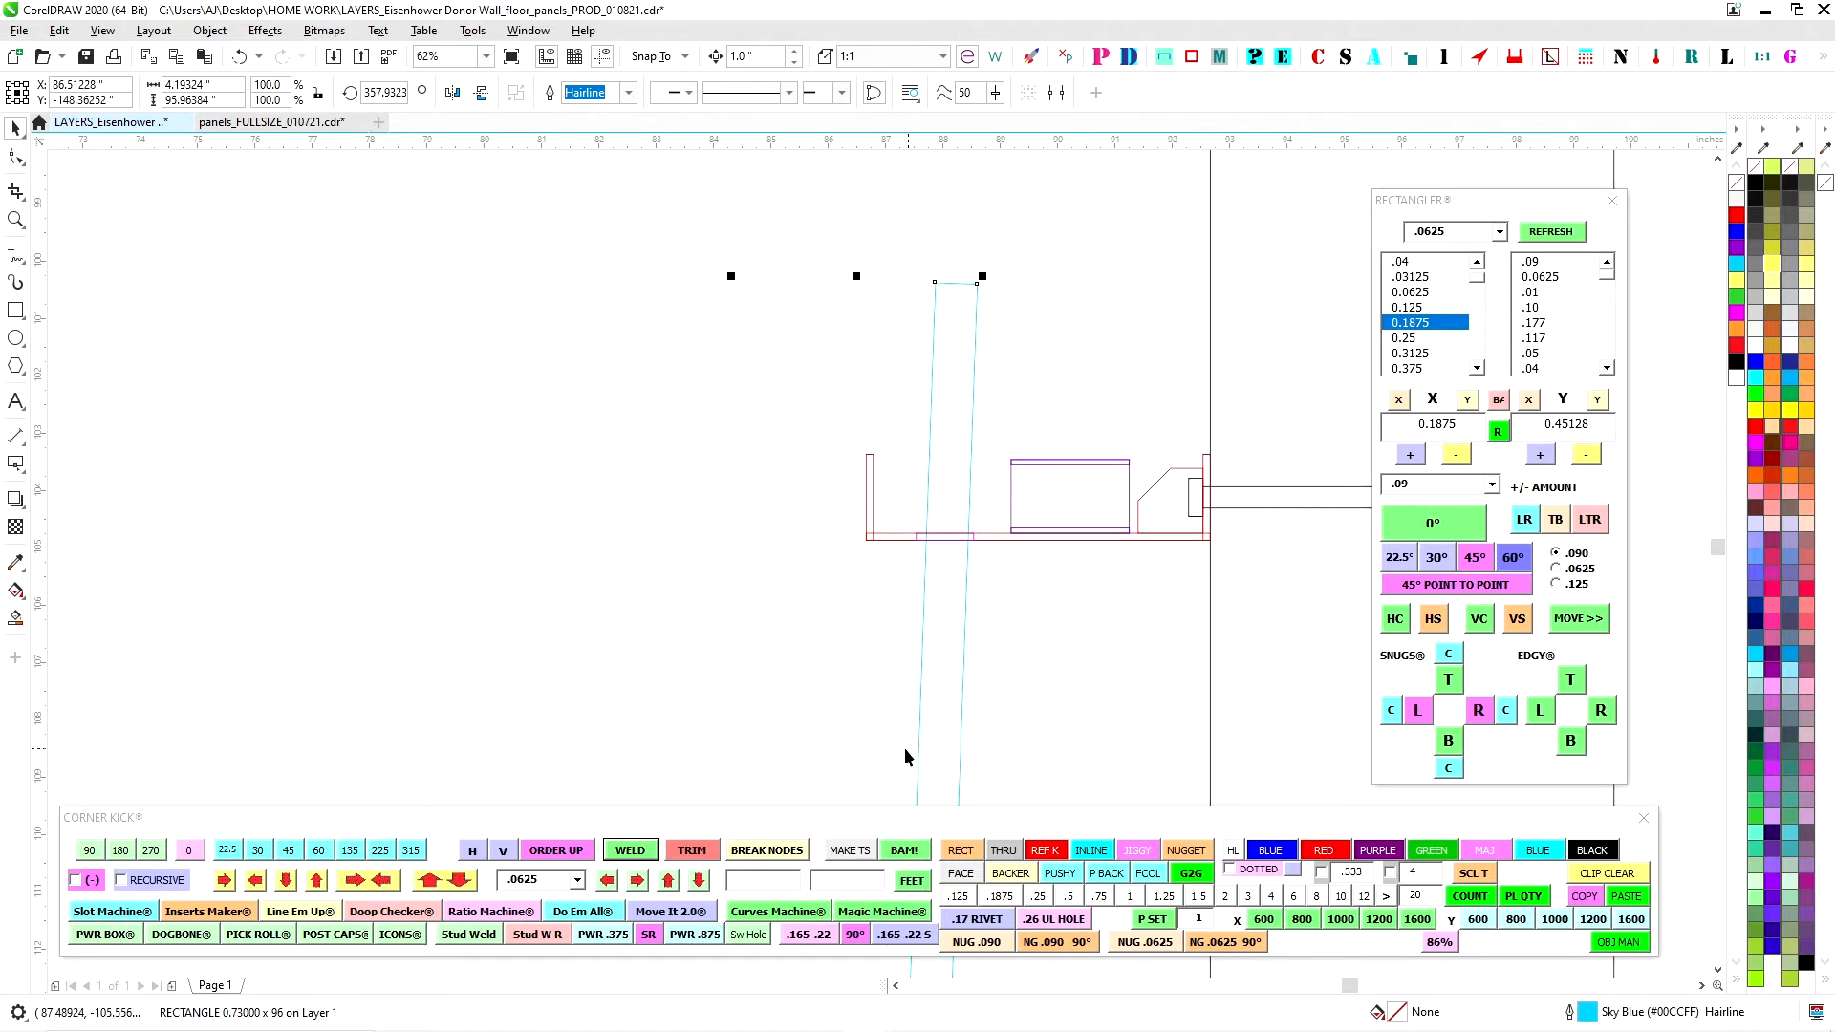
Check the tilted panel's lower end above the base and delete that panel.
{"action": "scroll", "coordinate": [909, 749], "scroll_direction": "down", "scroll_amount": 4}
{"action": "scroll", "coordinate": [757, 656], "scroll_direction": "up", "scroll_amount": 1}
{"action": "scroll", "coordinate": [819, 620], "scroll_direction": "up", "scroll_amount": 1}
{"action": "left_click", "coordinate": [864, 495]}
{"action": "left_click", "coordinate": [838, 468]}
{"action": "scroll", "coordinate": [753, 425], "scroll_direction": "down", "scroll_amount": 2}
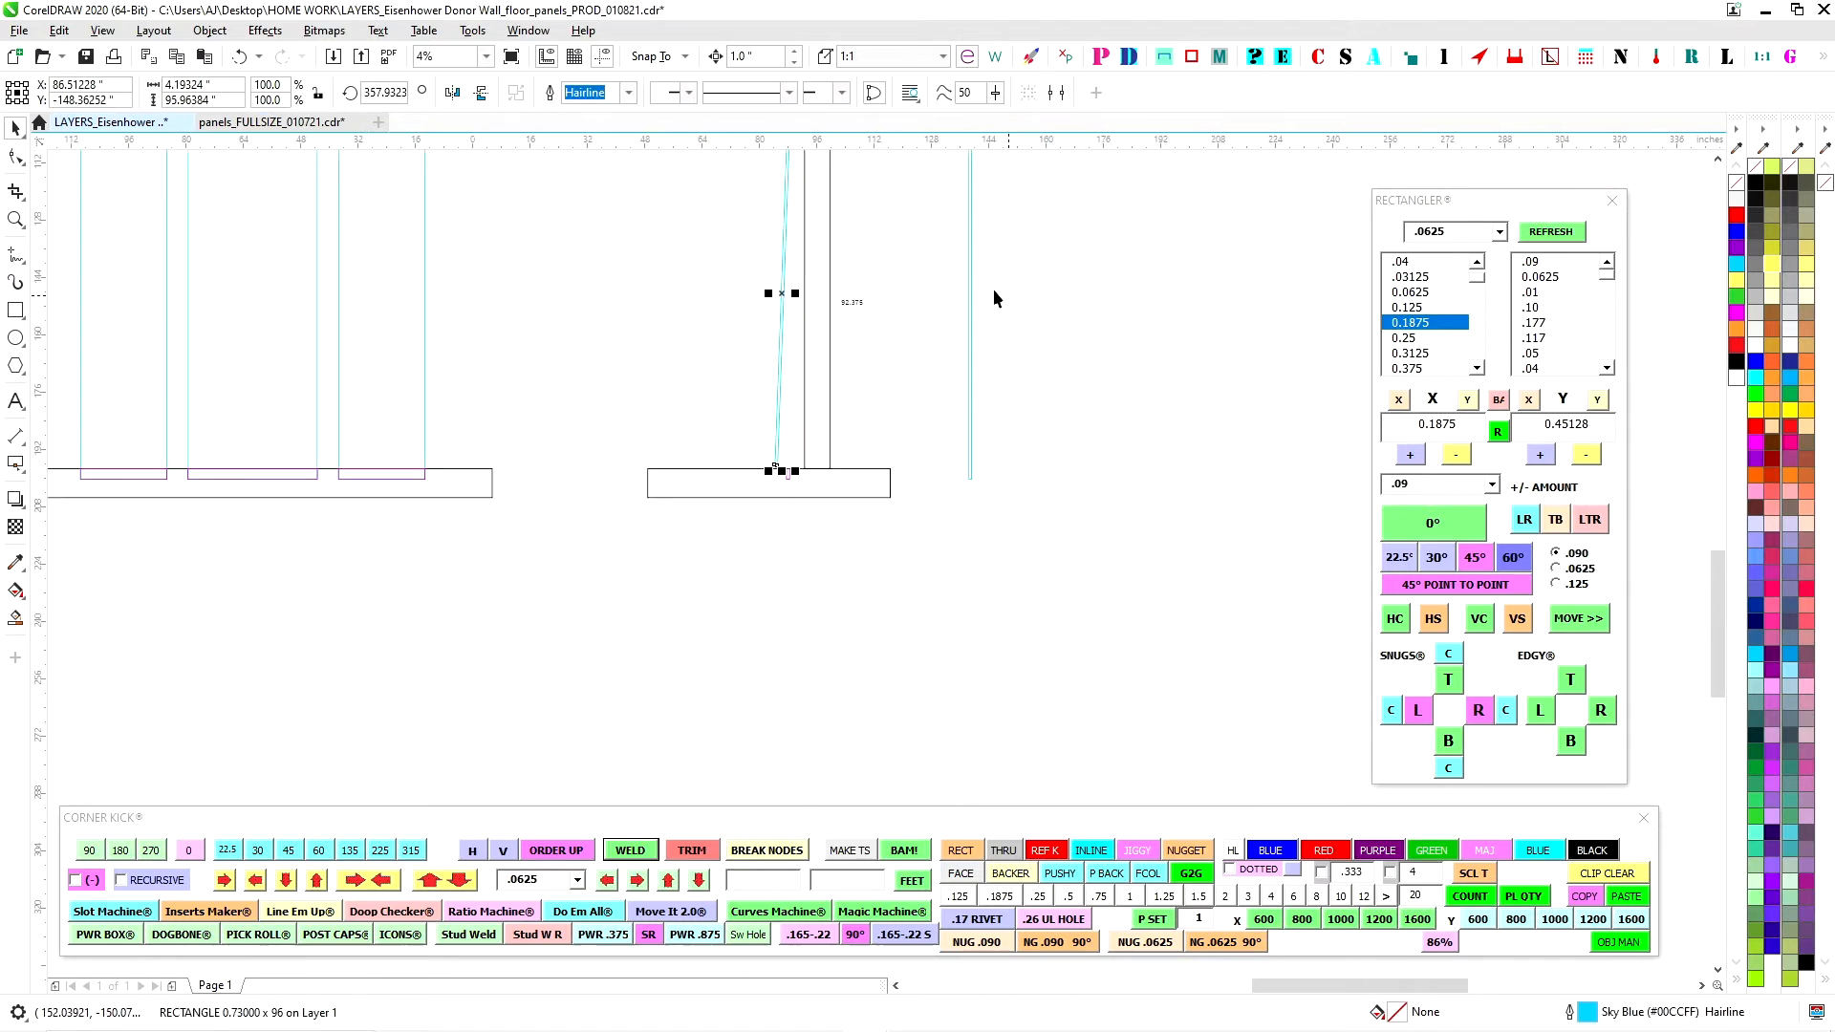
{"action": "key", "text": "Delete"}
Center the remaining vertical panel, standing beyond the wall, horizontally on the small slot in the base.
{"action": "left_click", "coordinate": [972, 274]}
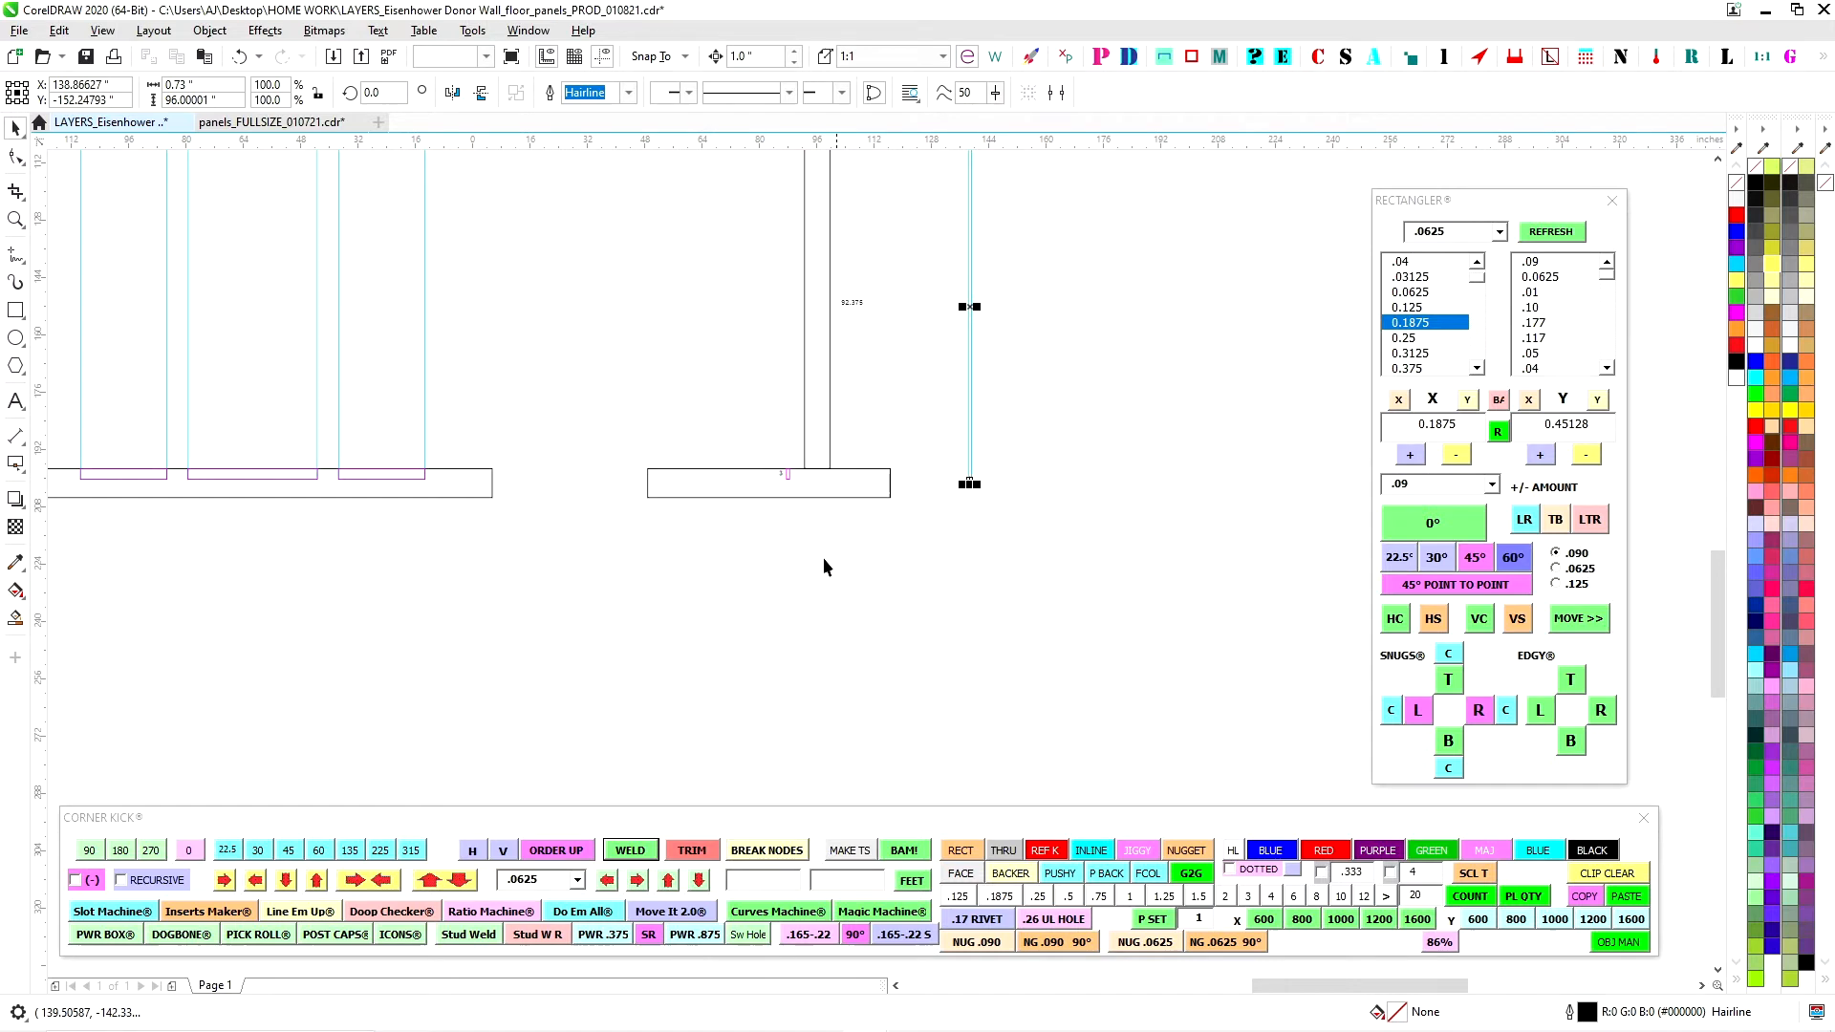
{"action": "left_click", "coordinate": [788, 470], "text": "shift"}
{"action": "key", "text": "c"}
{"action": "left_click", "coordinate": [889, 583]}
Examine how the vertical panel's upper end sits in the header channel's slot.
{"action": "scroll", "coordinate": [736, 454], "scroll_direction": "up", "scroll_amount": 1}
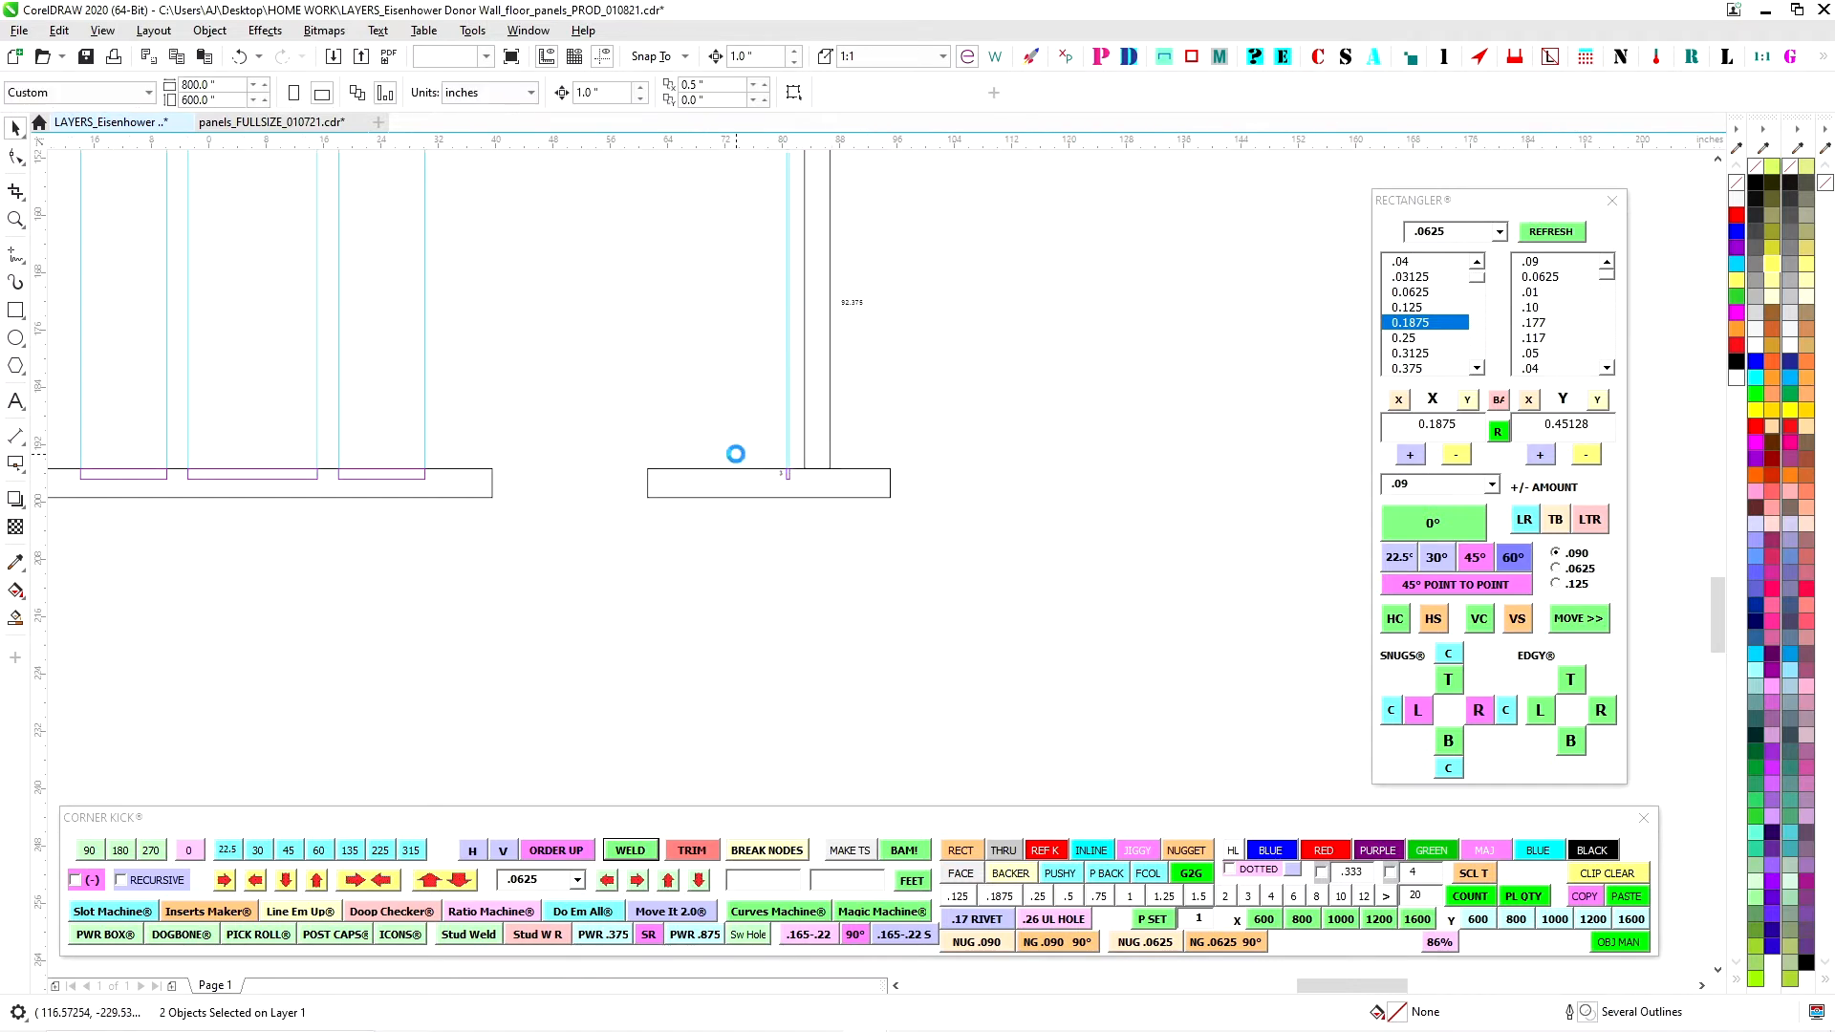
{"action": "scroll", "coordinate": [736, 454], "scroll_direction": "up", "scroll_amount": 2}
{"action": "scroll", "coordinate": [1097, 568], "scroll_direction": "down", "scroll_amount": 2}
{"action": "left_click_drag", "start_coordinate": [1098, 568], "coordinate": [975, 929]}
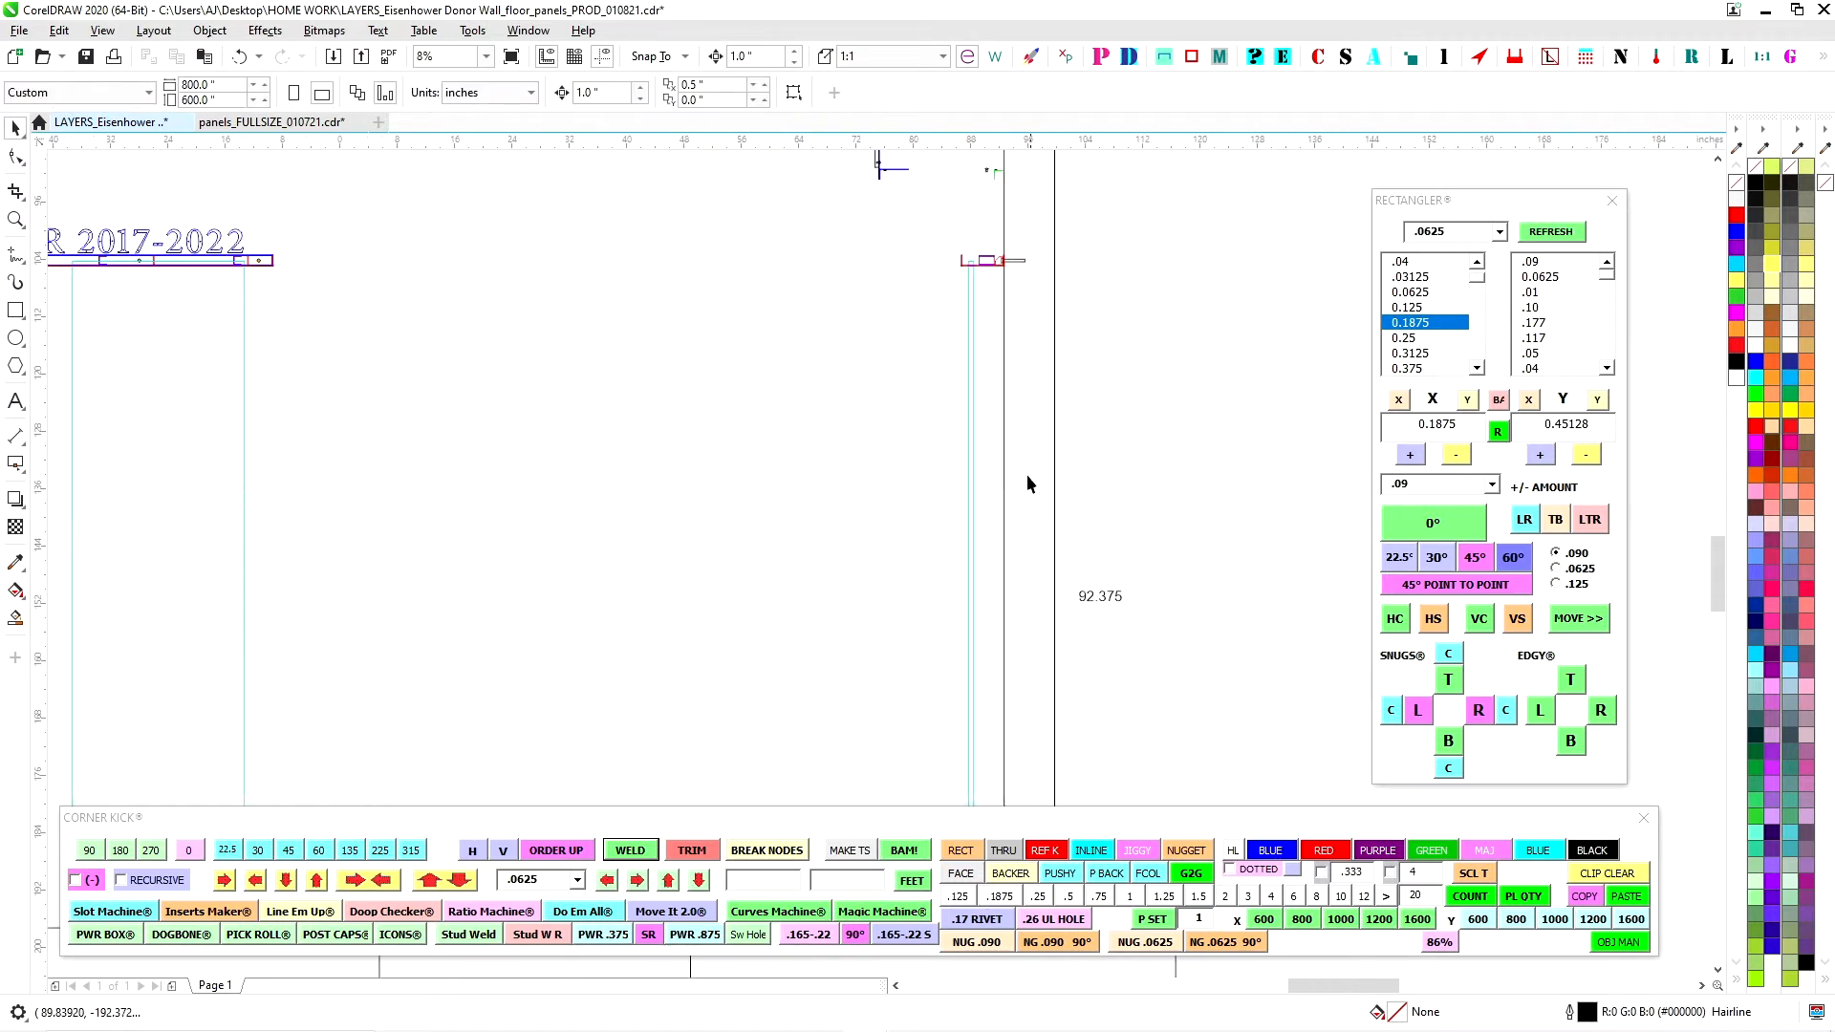
{"action": "scroll", "coordinate": [982, 272], "scroll_direction": "up", "scroll_amount": 4}
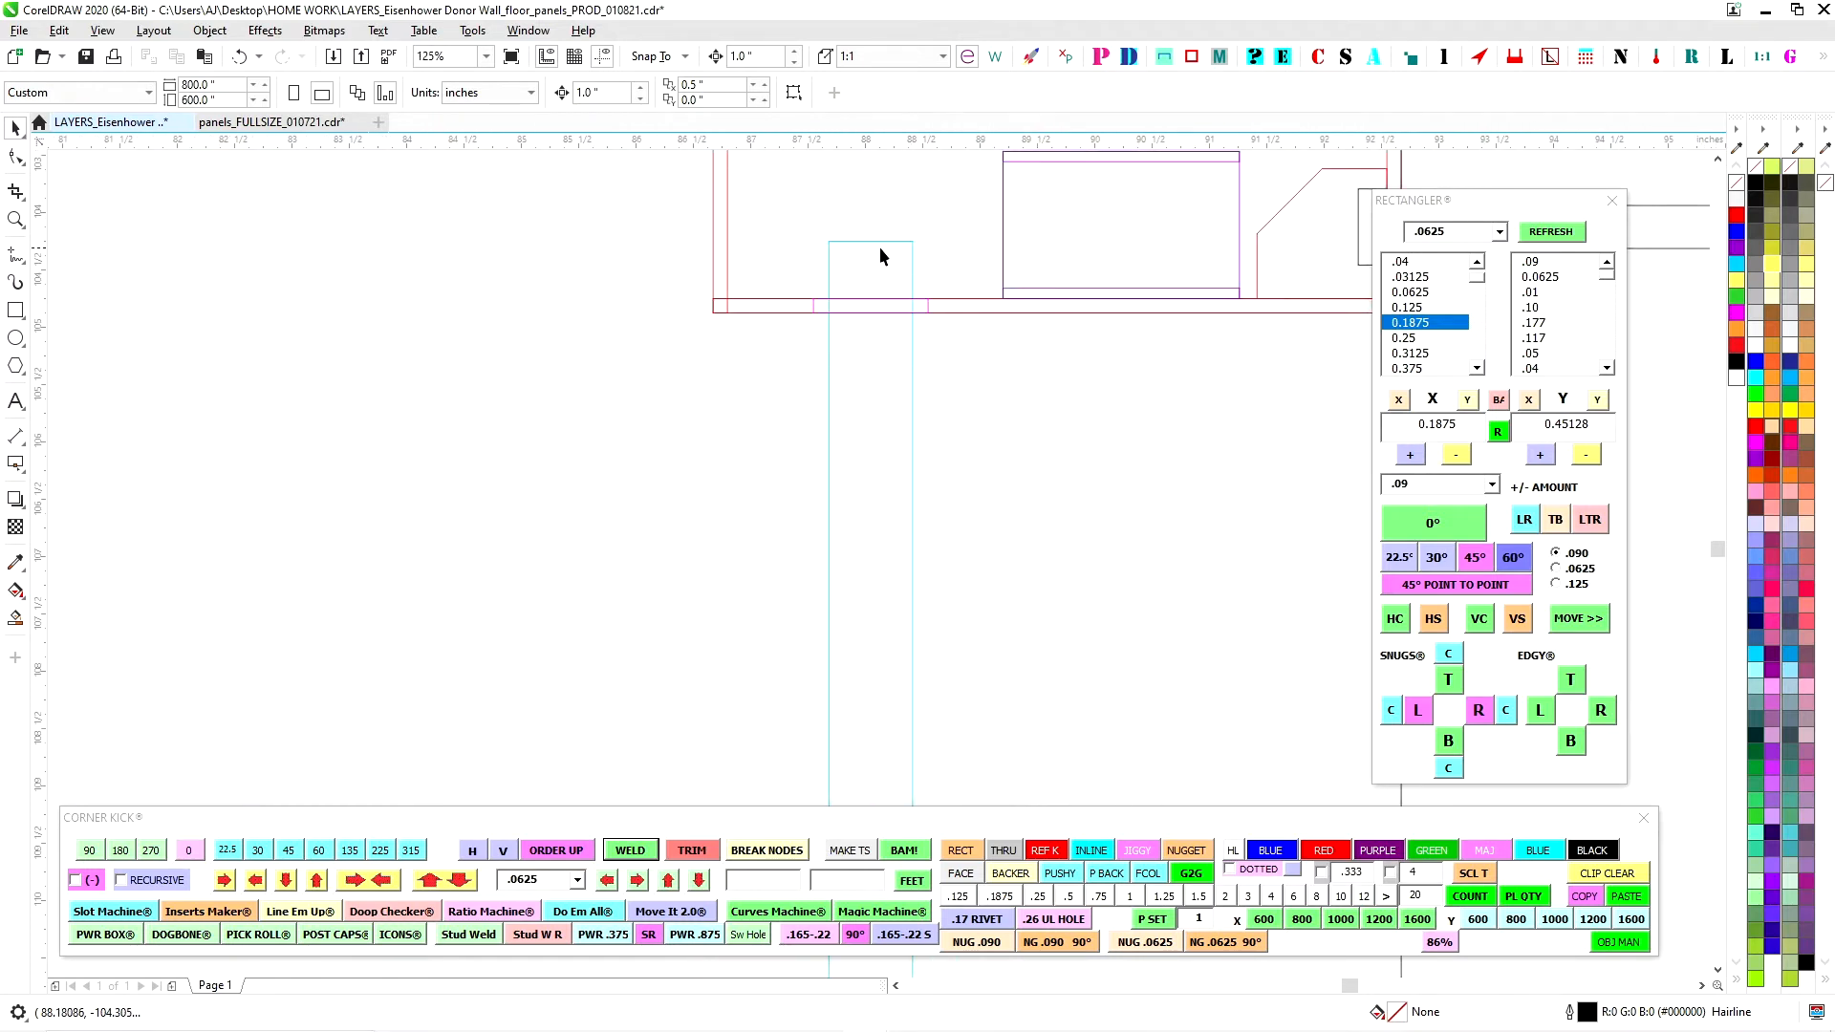
{"action": "scroll", "coordinate": [823, 310], "scroll_direction": "up", "scroll_amount": 2}
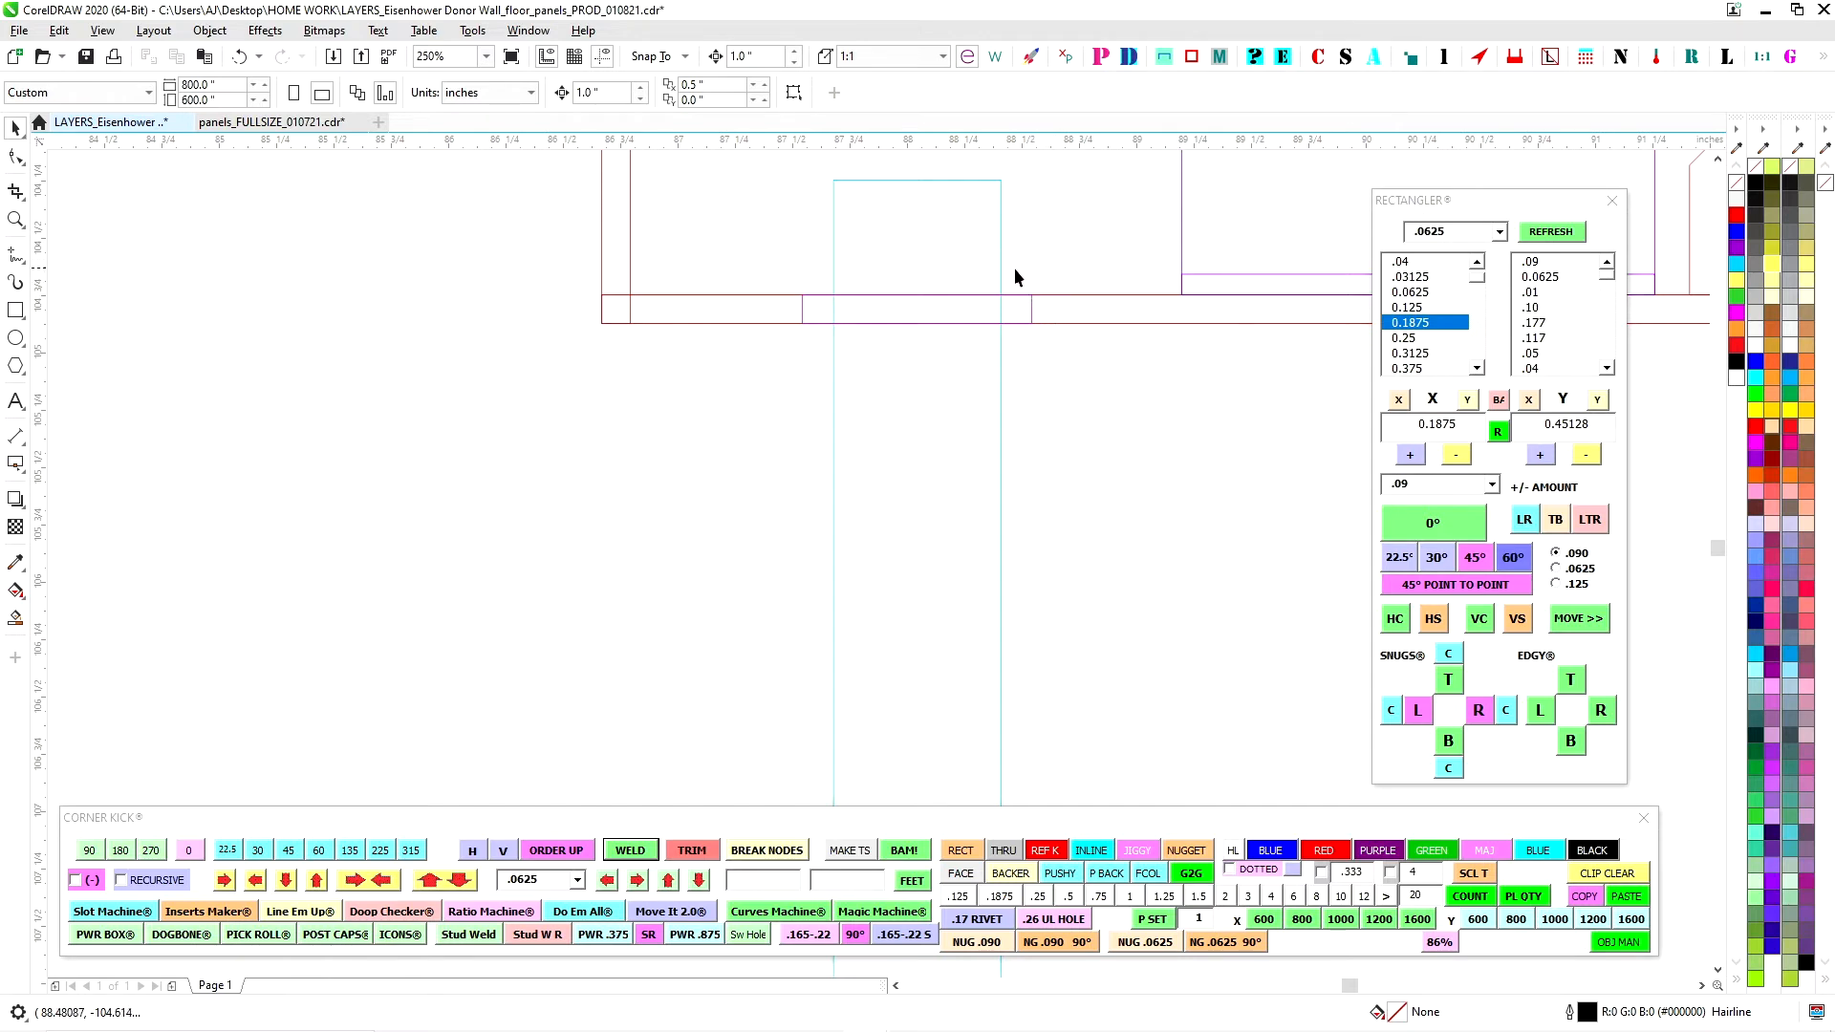
{"action": "scroll", "coordinate": [1017, 265], "scroll_direction": "down", "scroll_amount": 4}
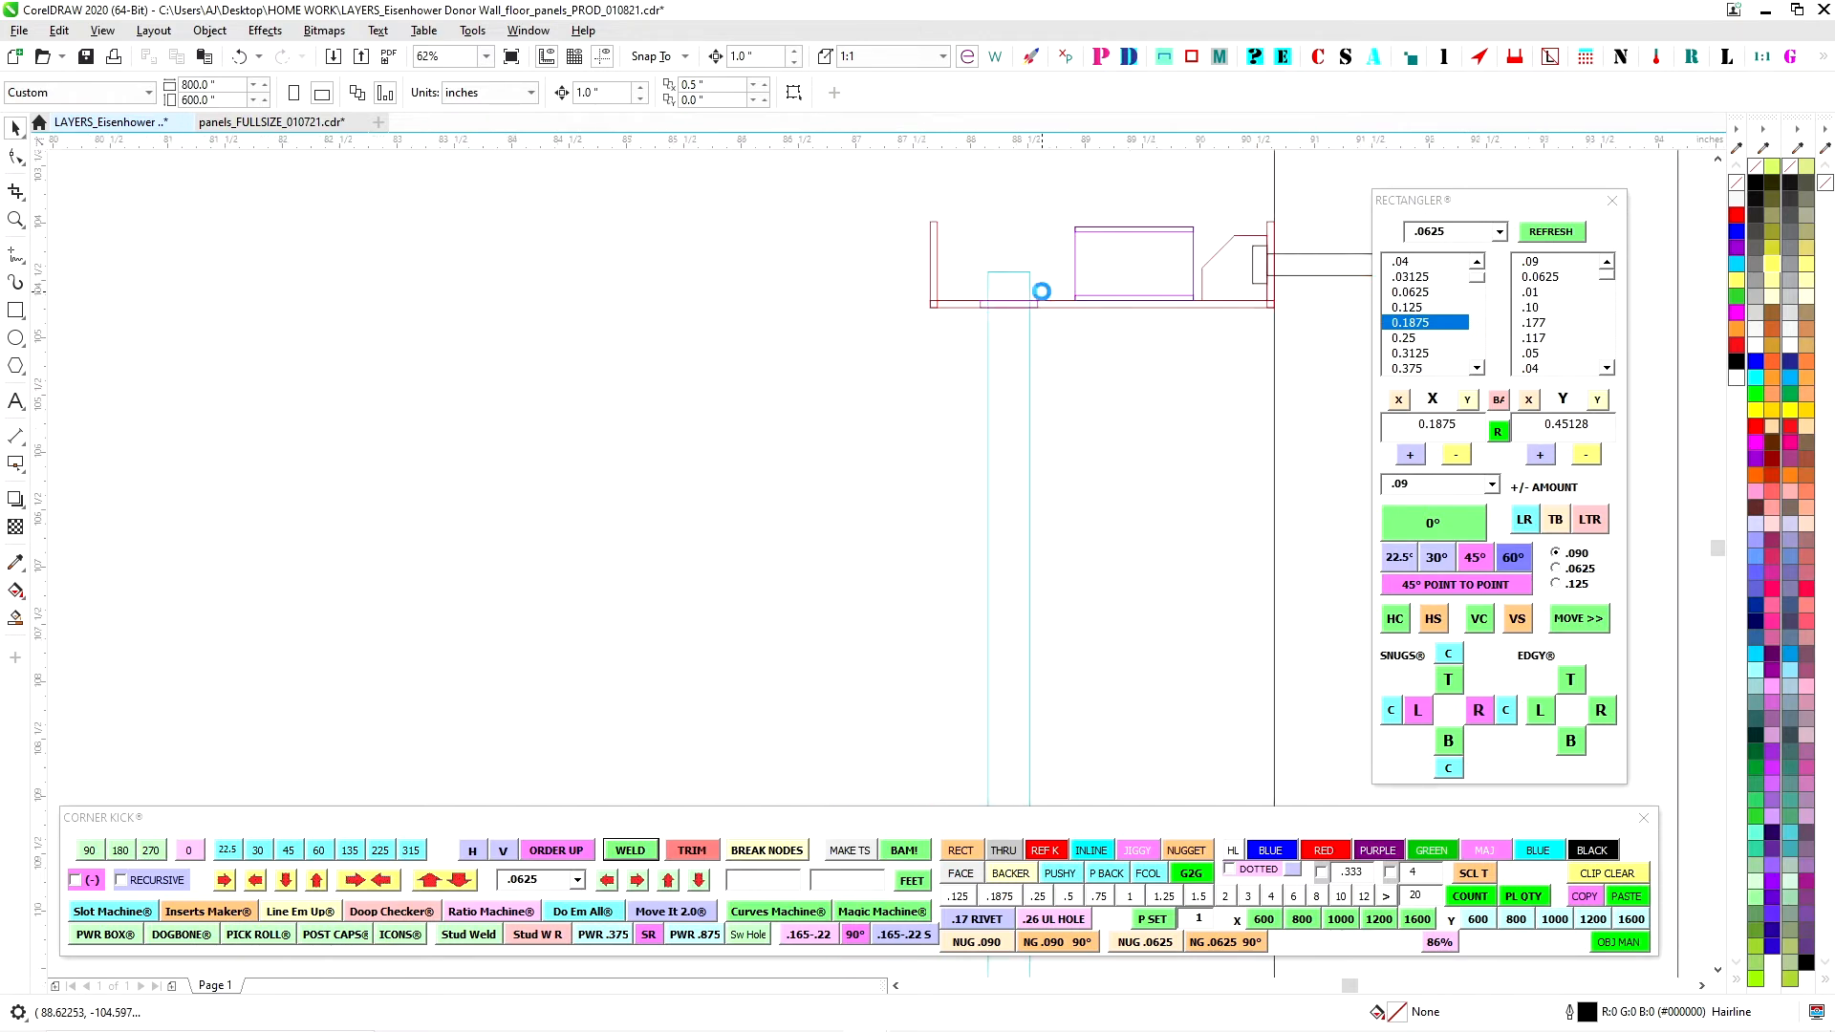
Move the group with the upright letter and L-shaped cover 12 inches right and 12 inches down into the header channel.
{"action": "scroll", "coordinate": [1040, 298], "scroll_direction": "up", "scroll_amount": 4}
{"action": "scroll", "coordinate": [1033, 302], "scroll_direction": "down", "scroll_amount": 4}
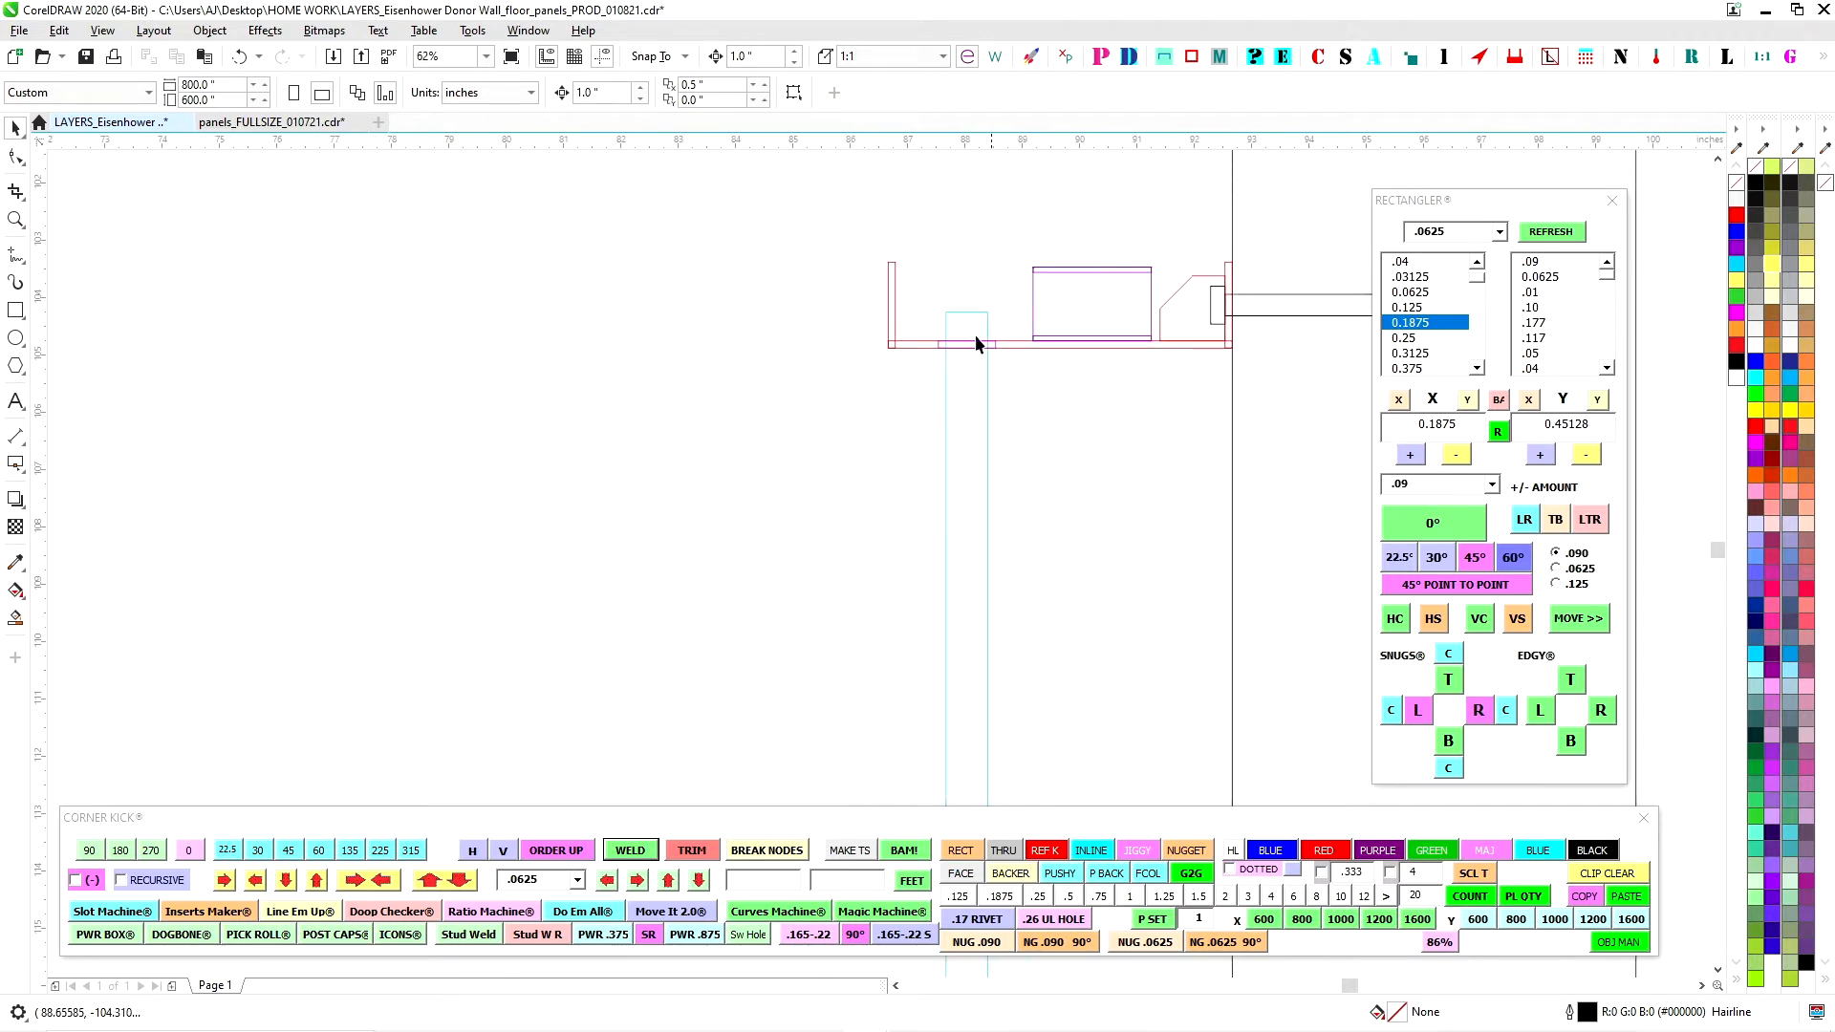
{"action": "scroll", "coordinate": [1076, 403], "scroll_direction": "down", "scroll_amount": 2}
{"action": "left_click_drag", "start_coordinate": [1090, 402], "coordinate": [963, 577]}
{"action": "scroll", "coordinate": [955, 498], "scroll_direction": "up", "scroll_amount": 1}
{"action": "left_click", "coordinate": [592, 235]}
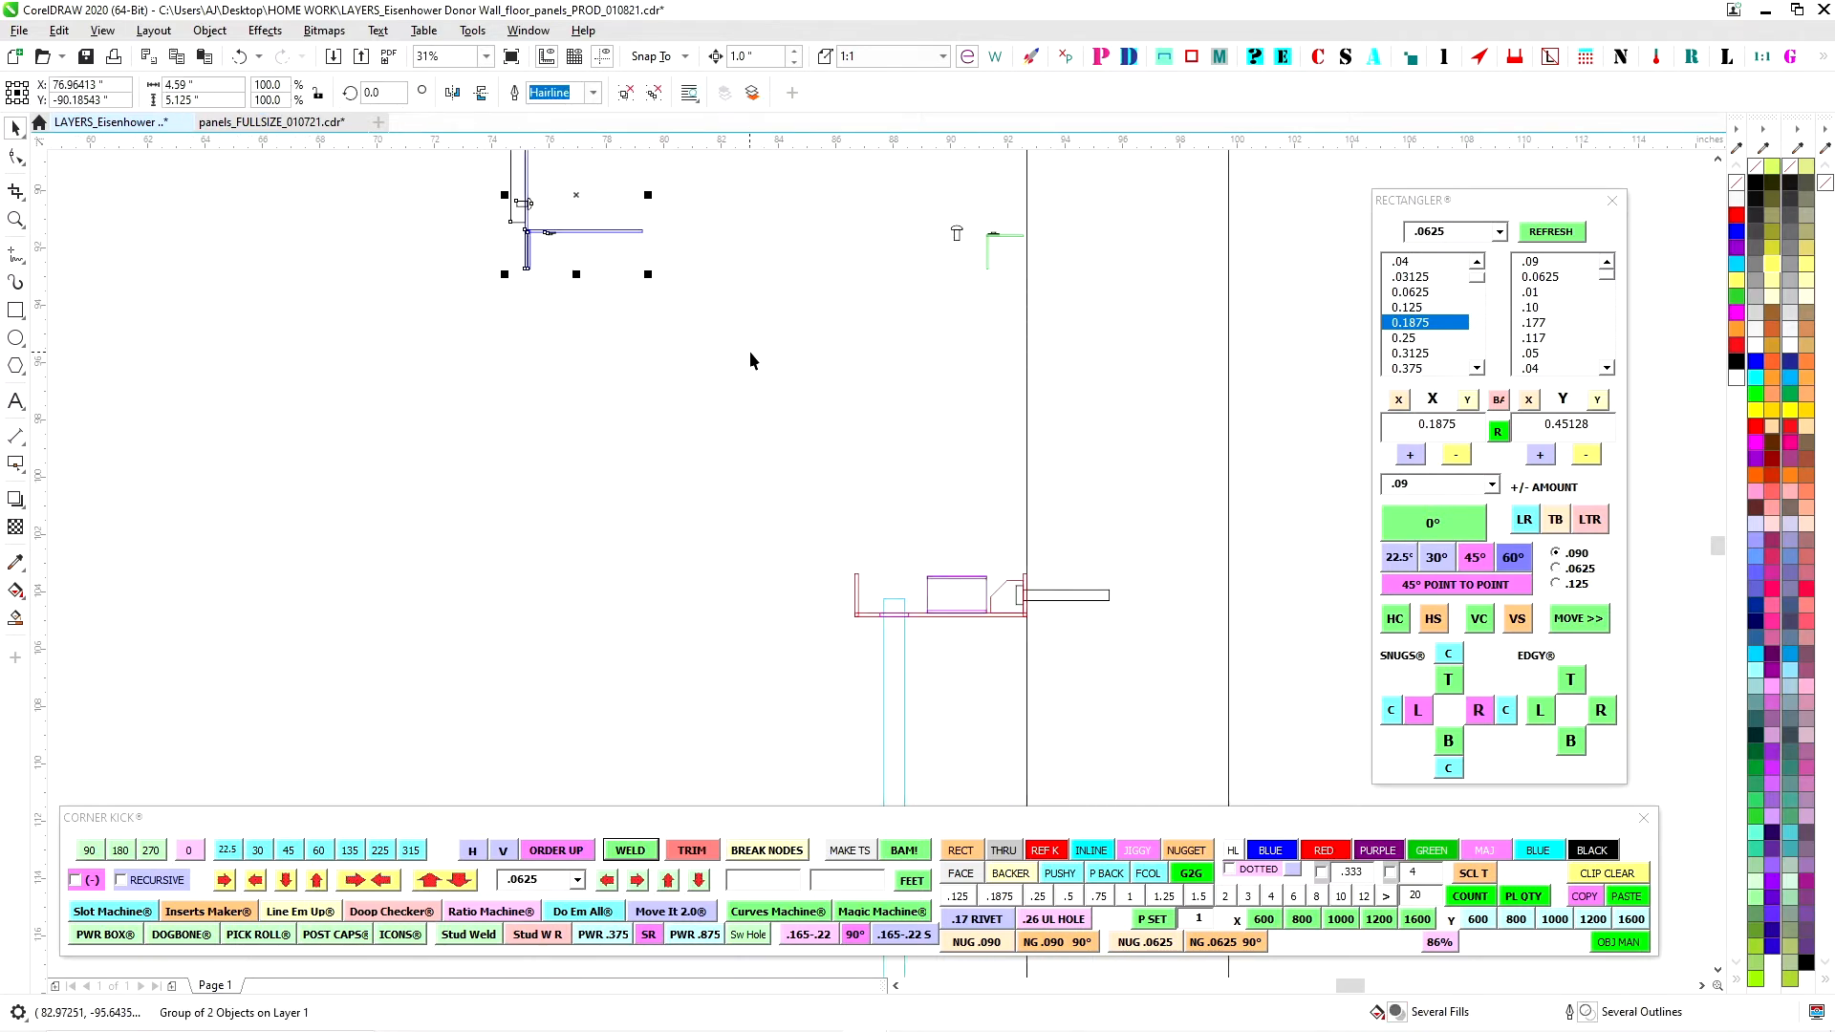
{"action": "key", "text": "shift+Down"}
{"action": "key", "text": "shift+Left"}
{"action": "key", "text": "shift+Right"}
{"action": "key", "text": "shift+Right"}
{"action": "scroll", "coordinate": [912, 548], "scroll_direction": "up", "scroll_amount": 3}
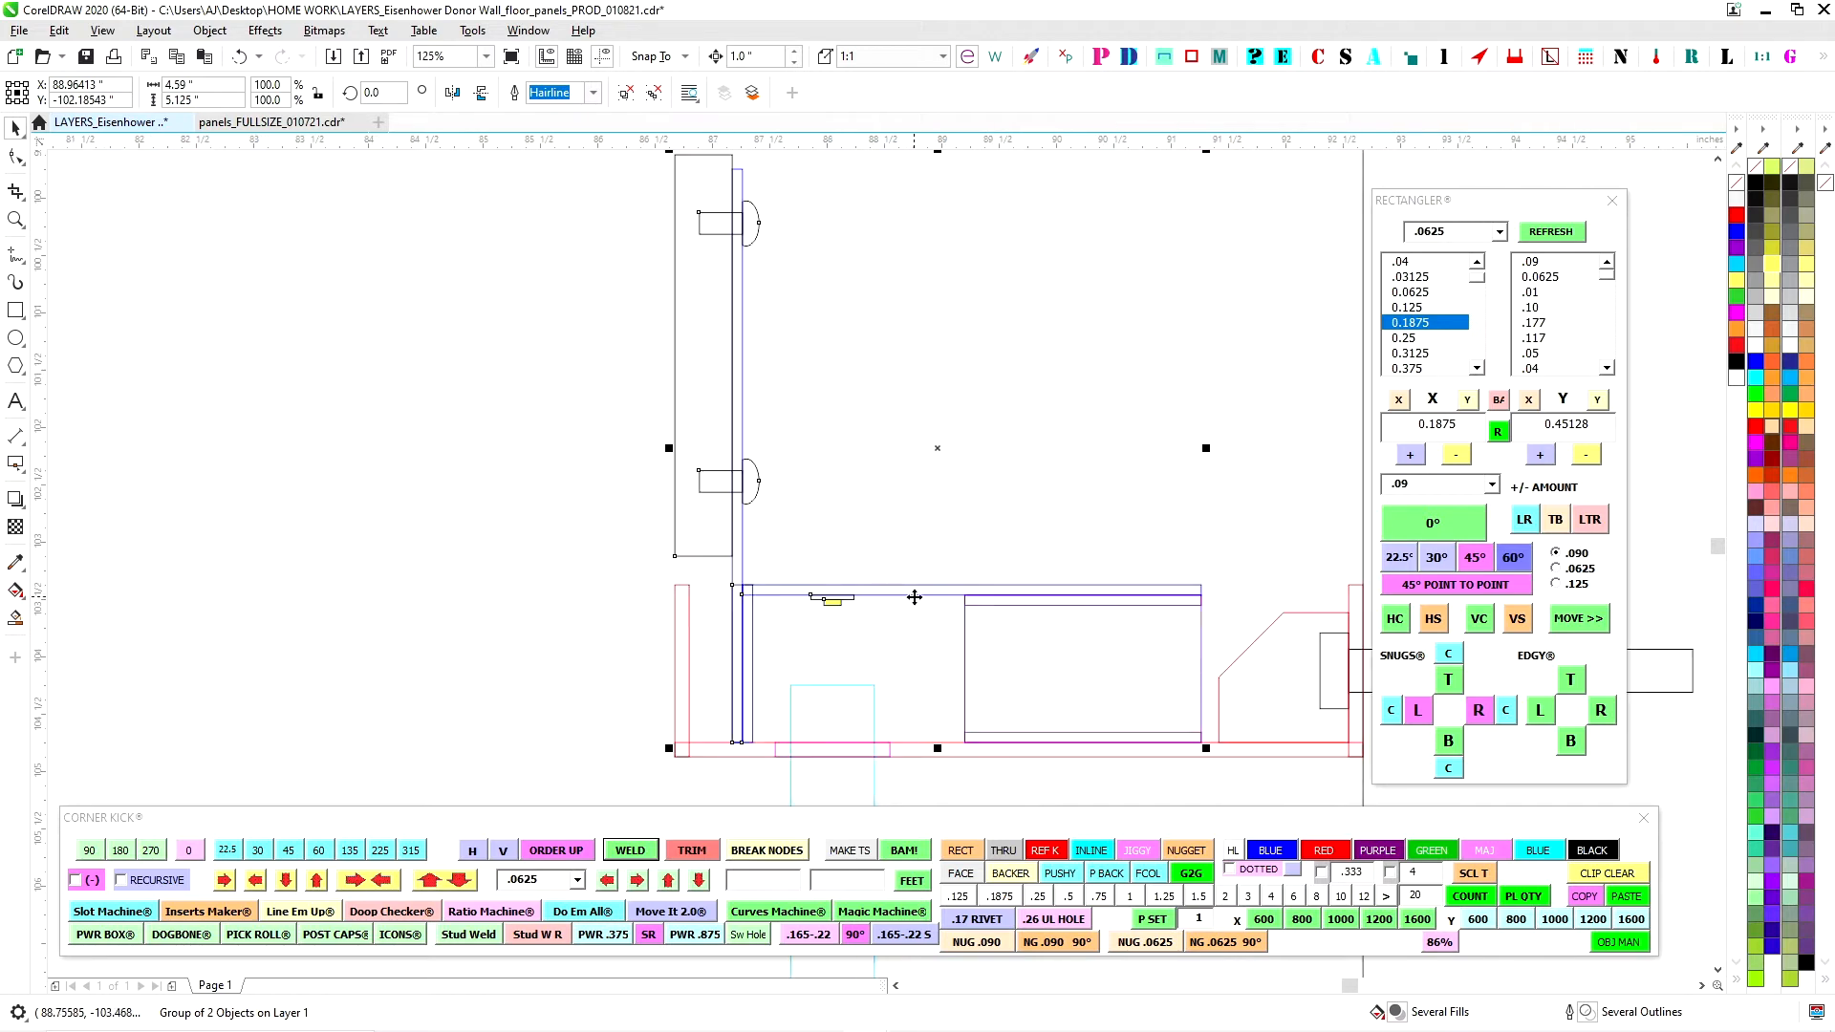
Raise the letter and cover group 2 inches above the channel, inspect the light strip beneath it, and lower it back.
{"action": "scroll", "coordinate": [762, 369], "scroll_direction": "down", "scroll_amount": 3}
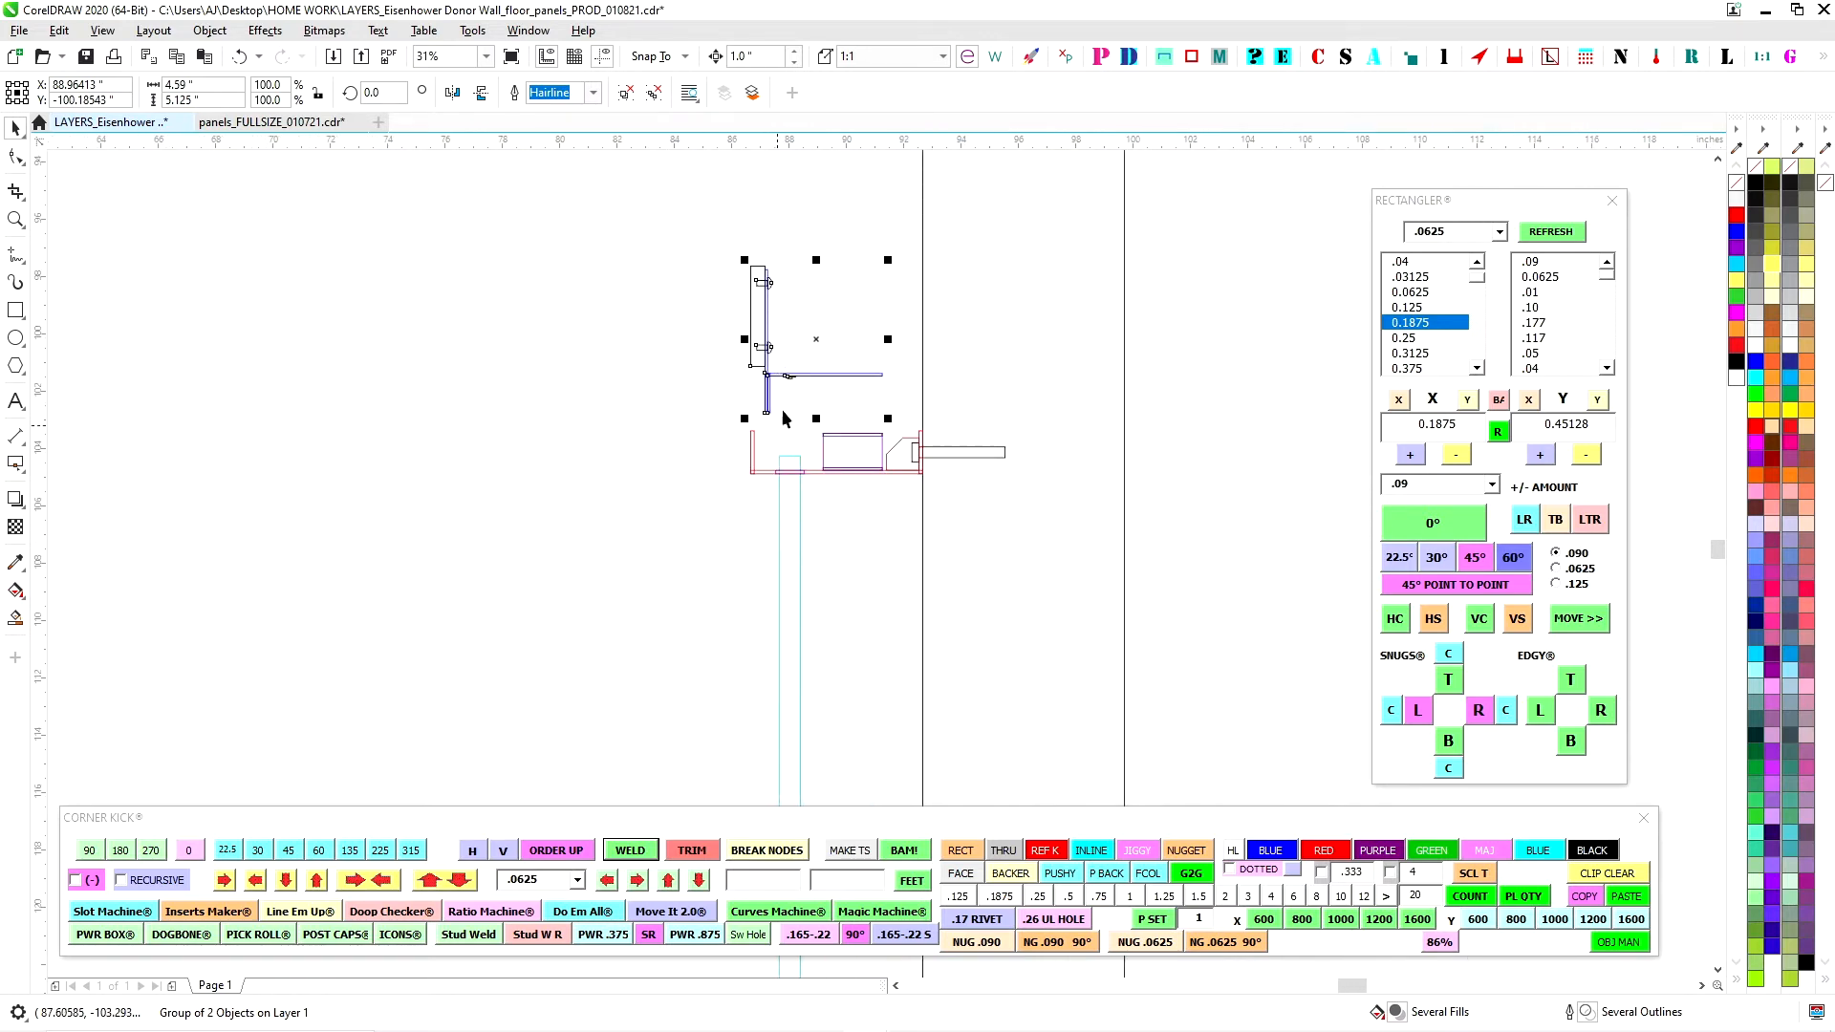
{"action": "scroll", "coordinate": [783, 418], "scroll_direction": "up", "scroll_amount": 1}
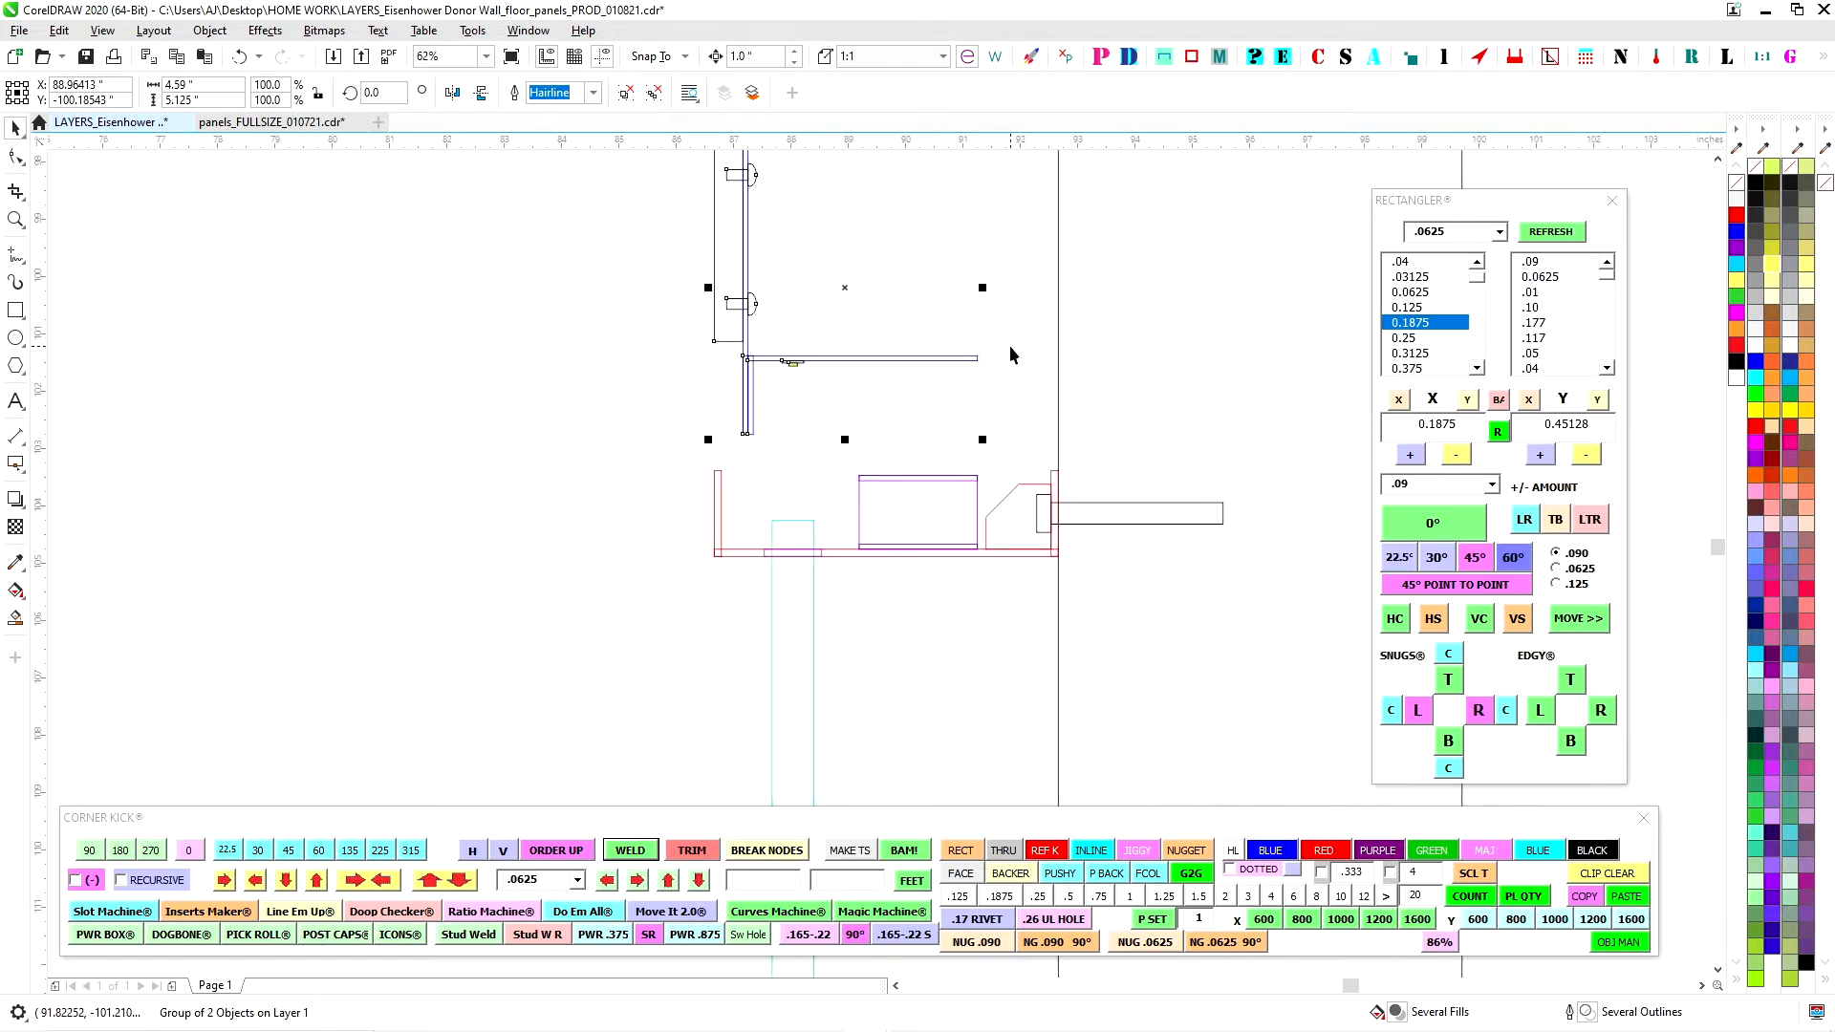
{"action": "scroll", "coordinate": [820, 386], "scroll_direction": "up", "scroll_amount": 2}
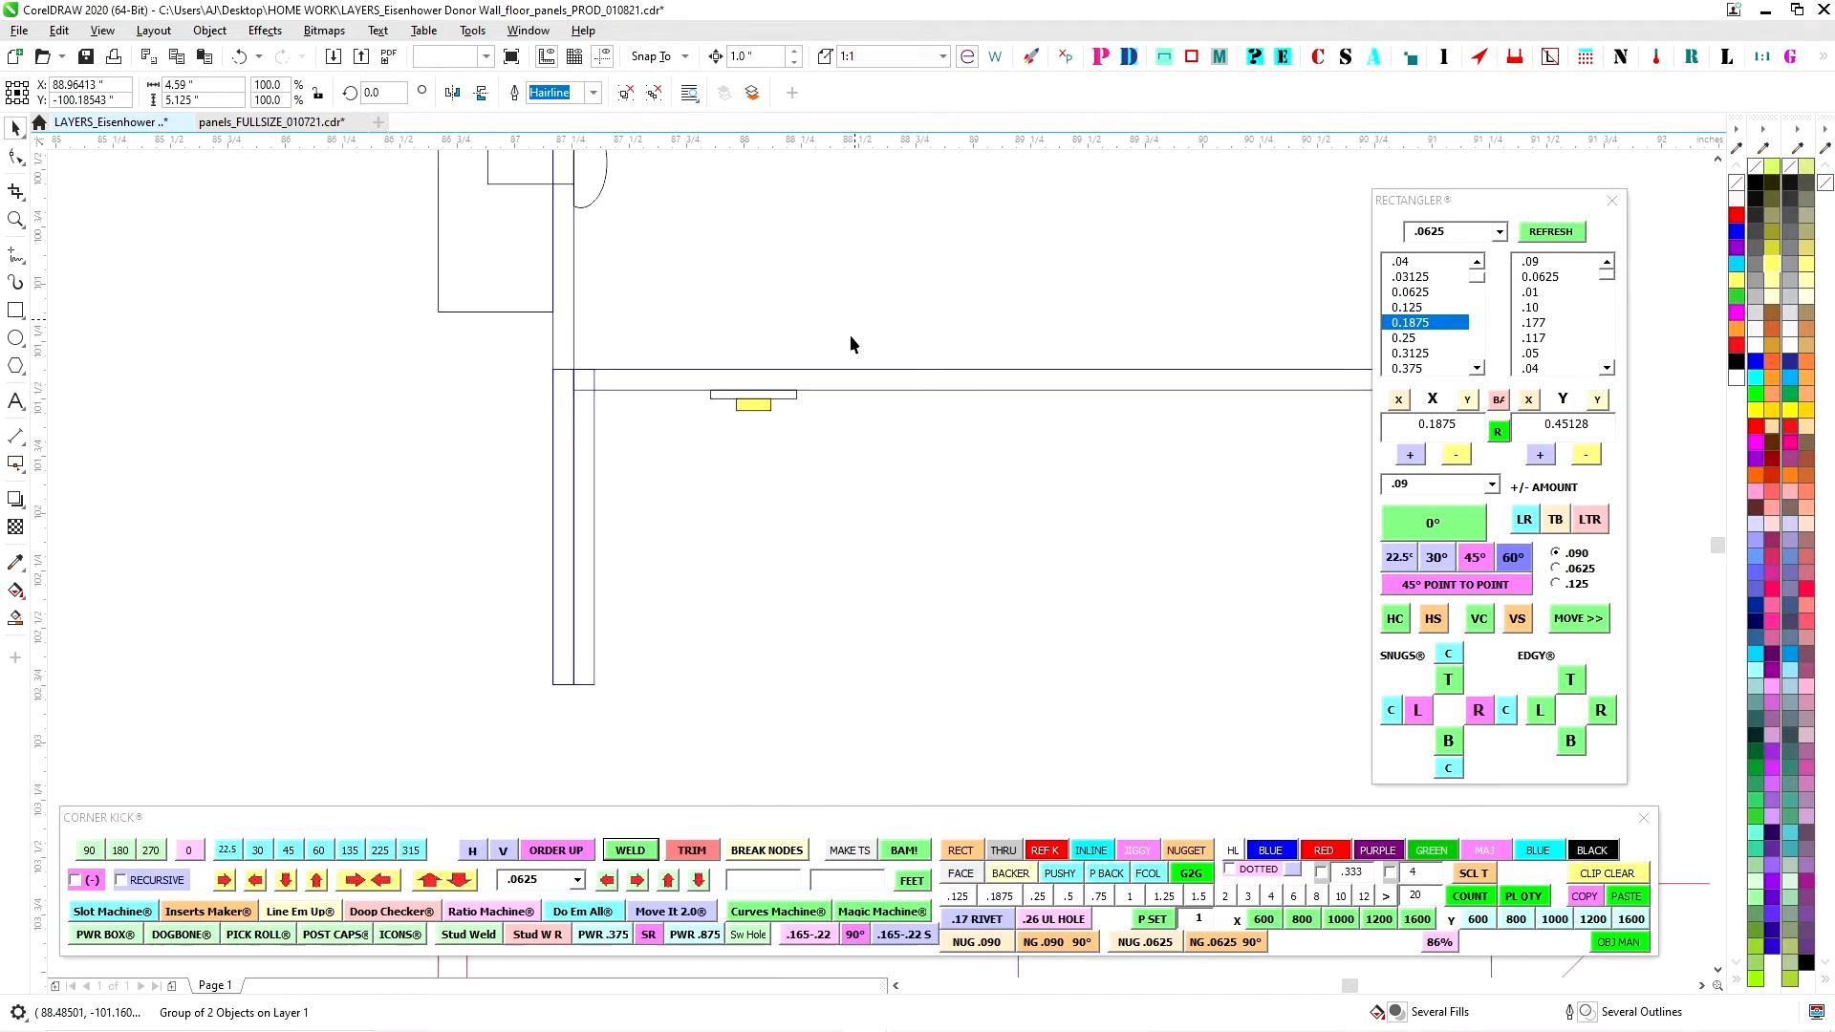
{"action": "scroll", "coordinate": [790, 531], "scroll_direction": "down", "scroll_amount": 2}
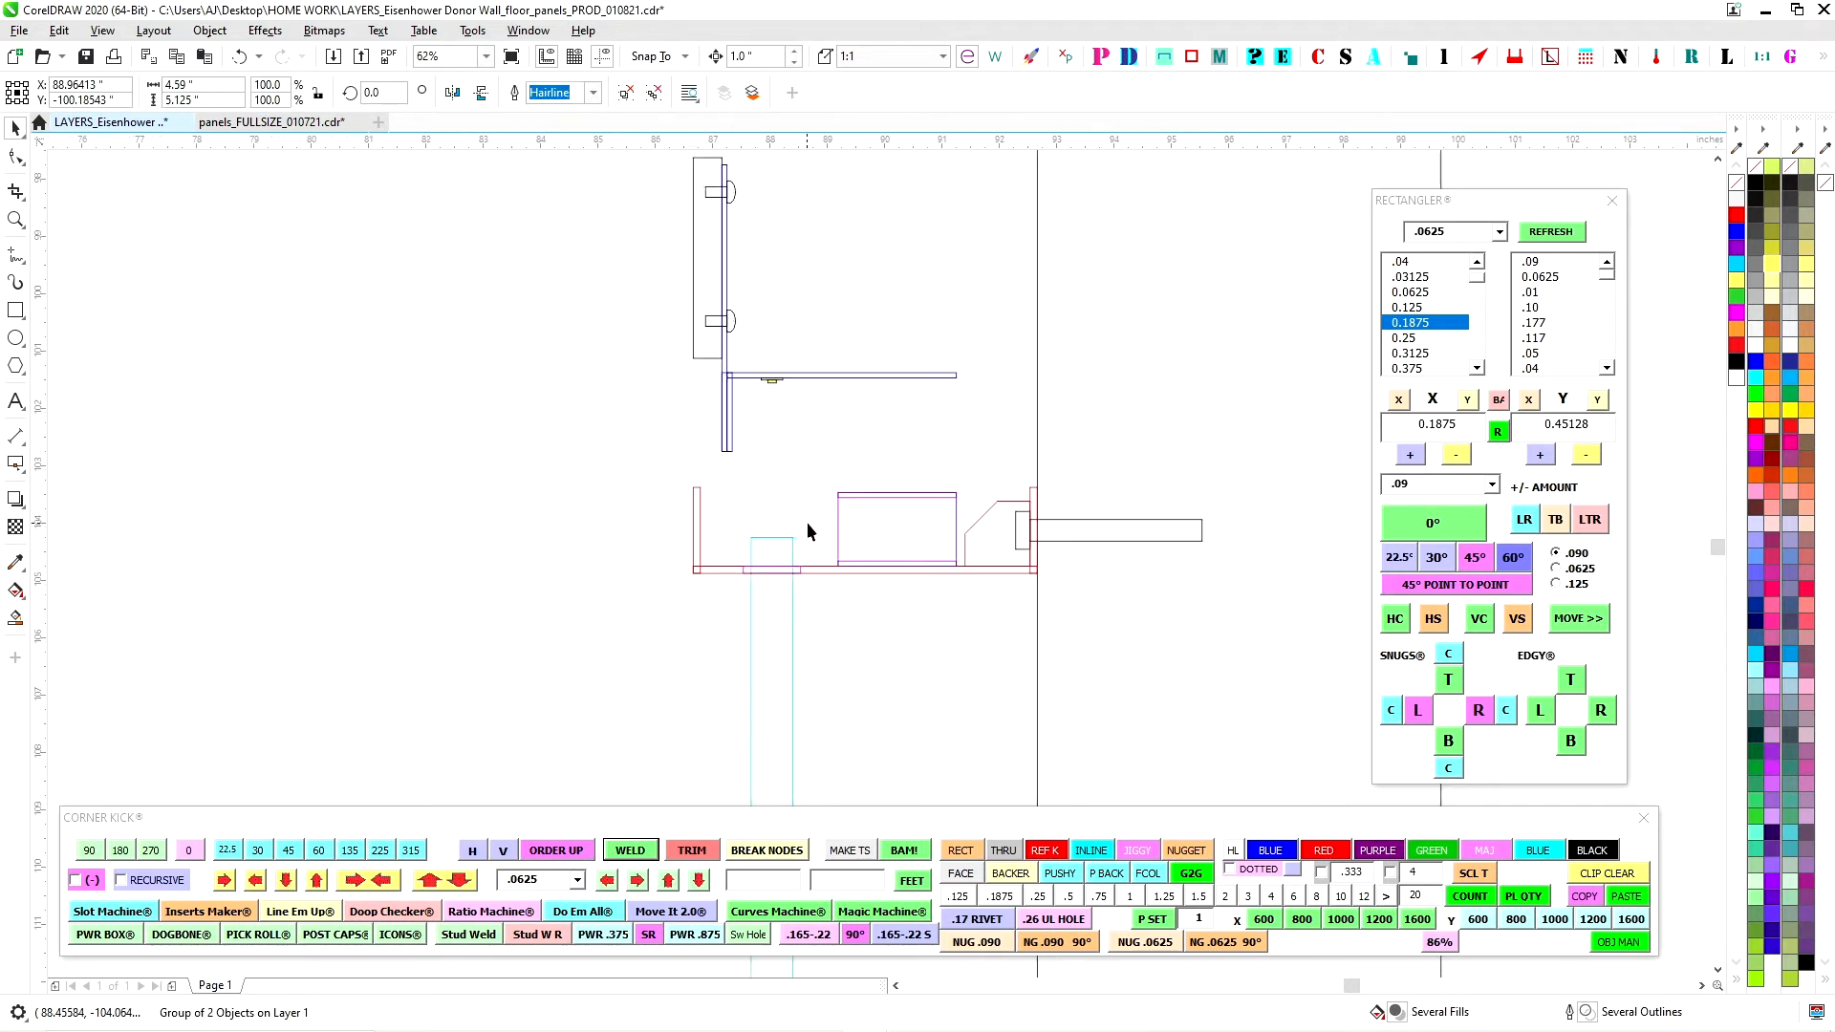
{"action": "key", "text": "Down"}
{"action": "key", "text": "Down"}
{"action": "scroll", "coordinate": [782, 516], "scroll_direction": "up", "scroll_amount": 2}
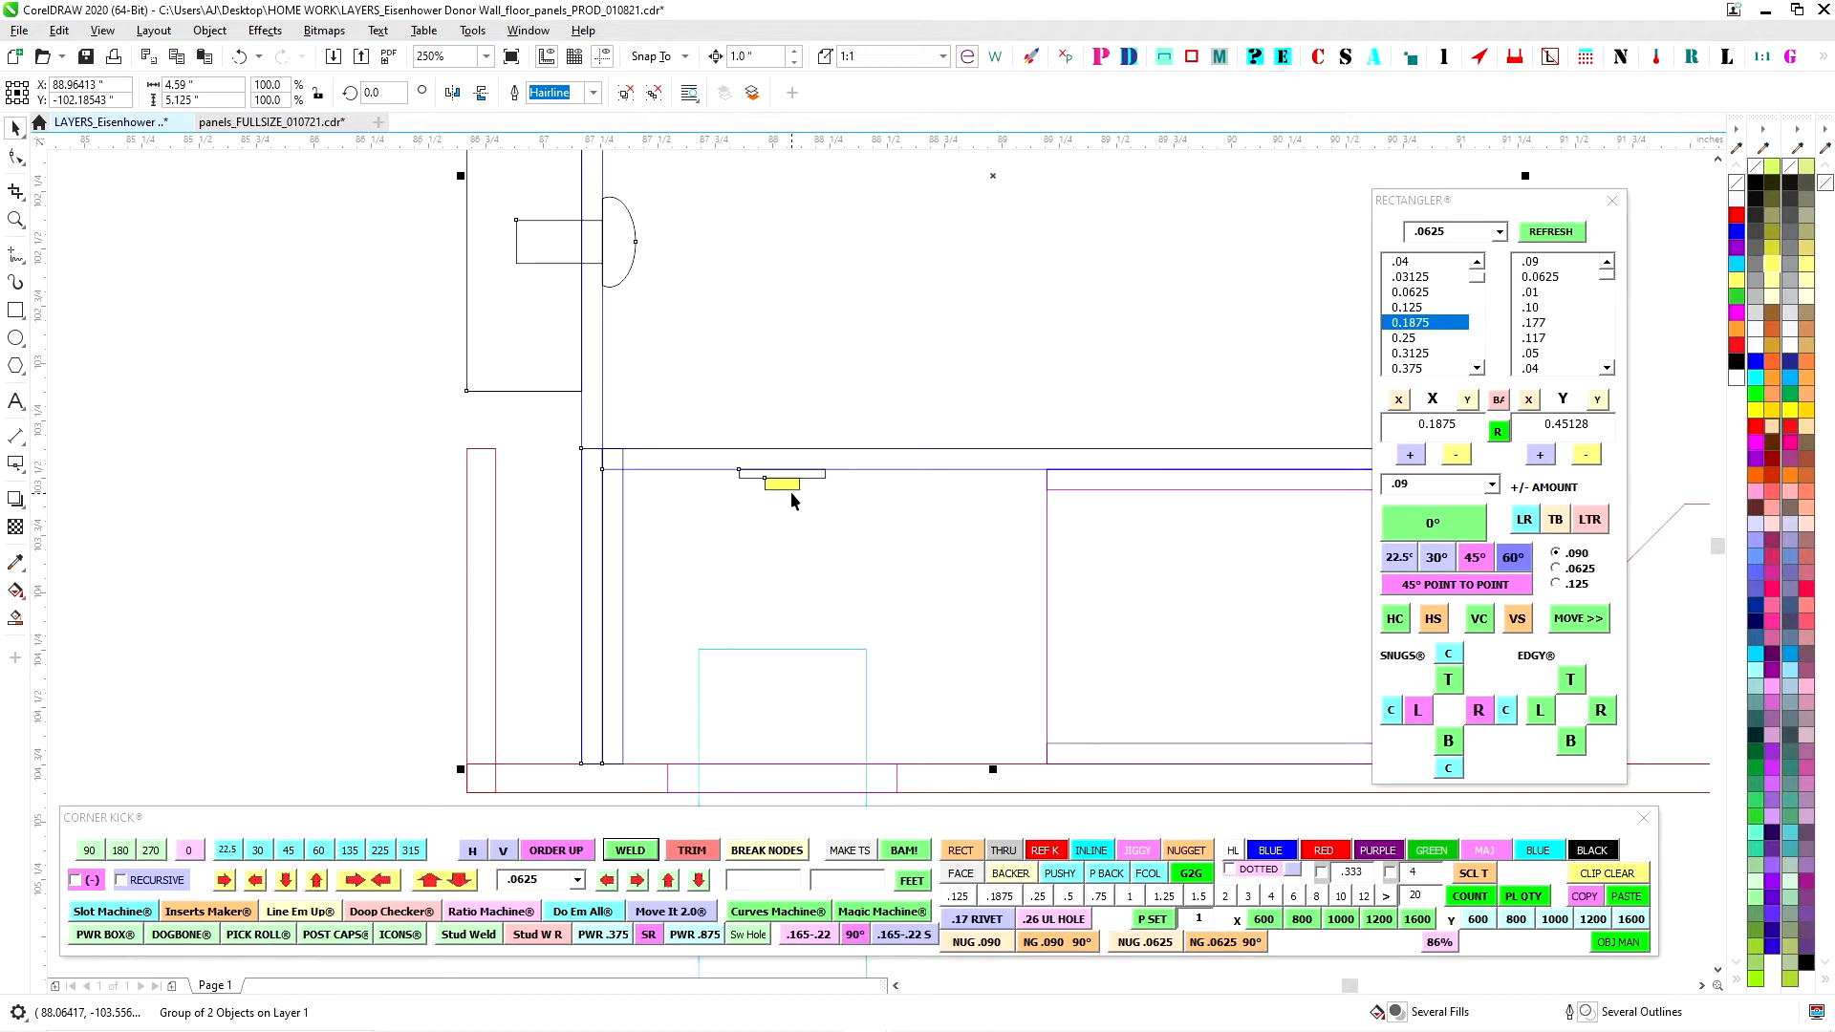
Compare the assembled header side section with the front-view CAMPAIGN EISENHOWER 2017-2022 lettering and panel layouts.
{"action": "scroll", "coordinate": [792, 489], "scroll_direction": "down", "scroll_amount": 4}
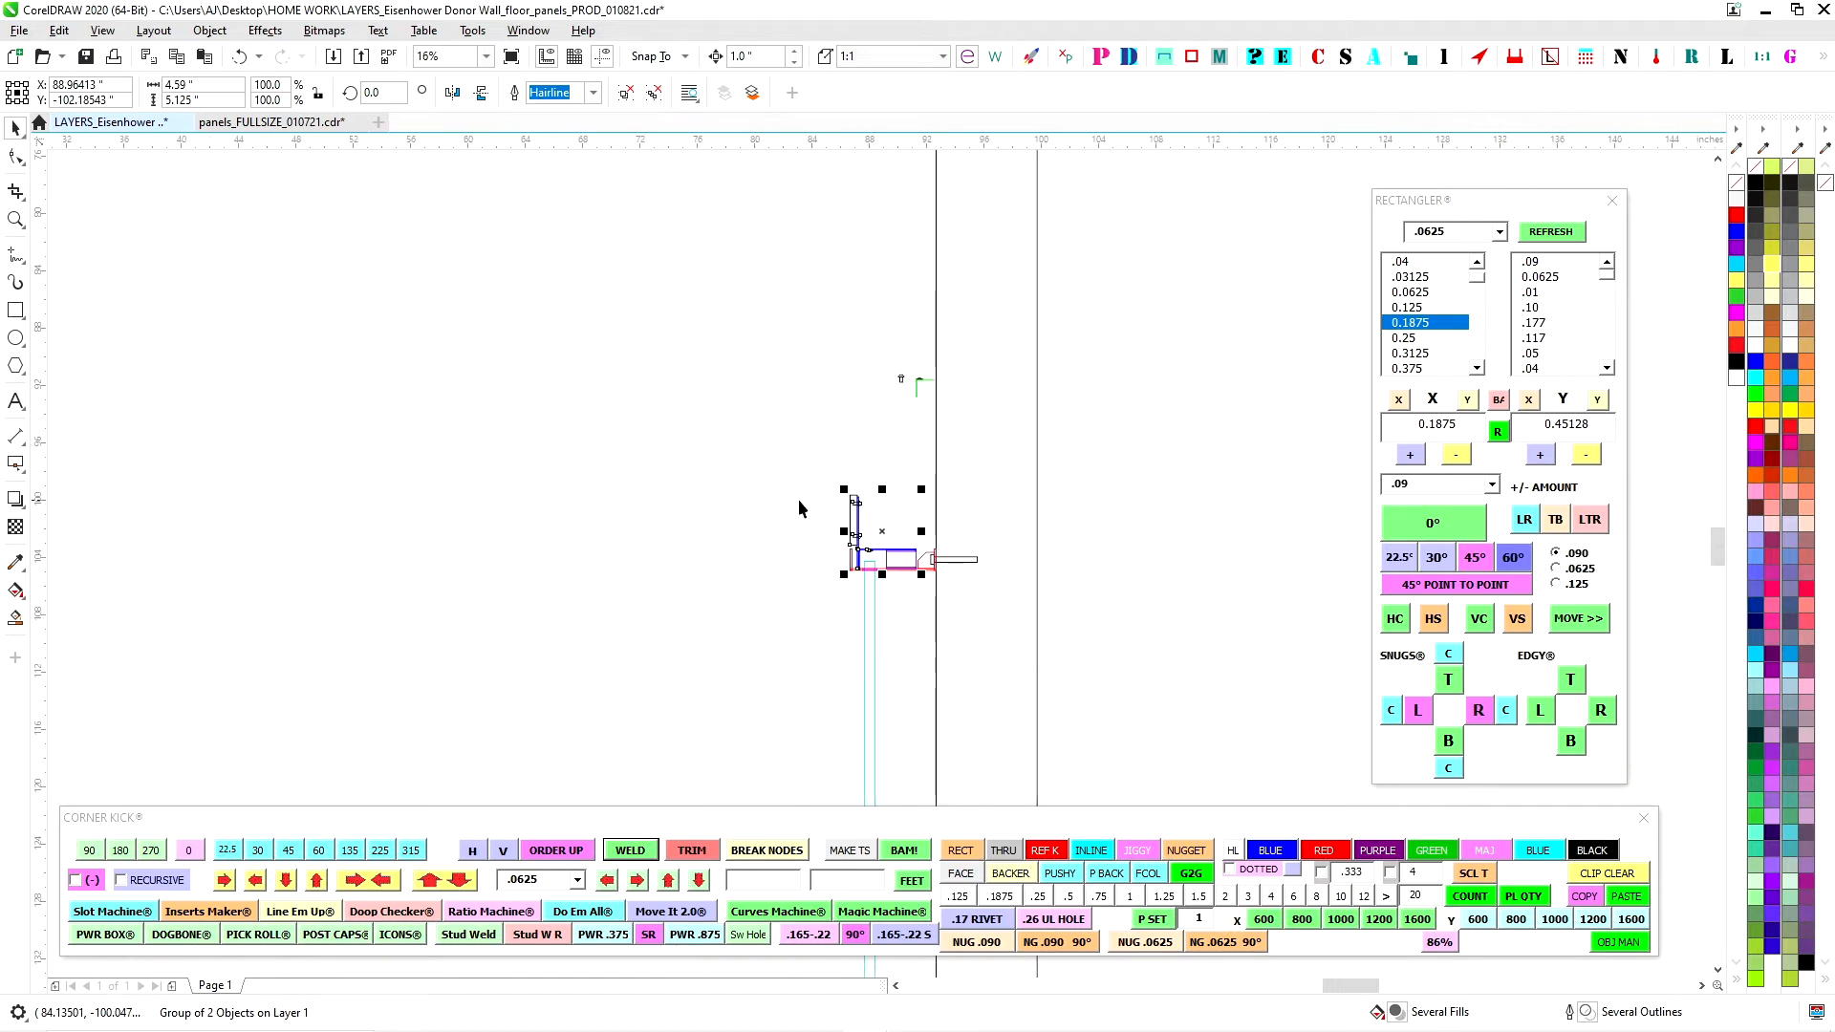
{"action": "left_click", "coordinate": [881, 557]}
{"action": "scroll", "coordinate": [882, 558], "scroll_direction": "up", "scroll_amount": 2}
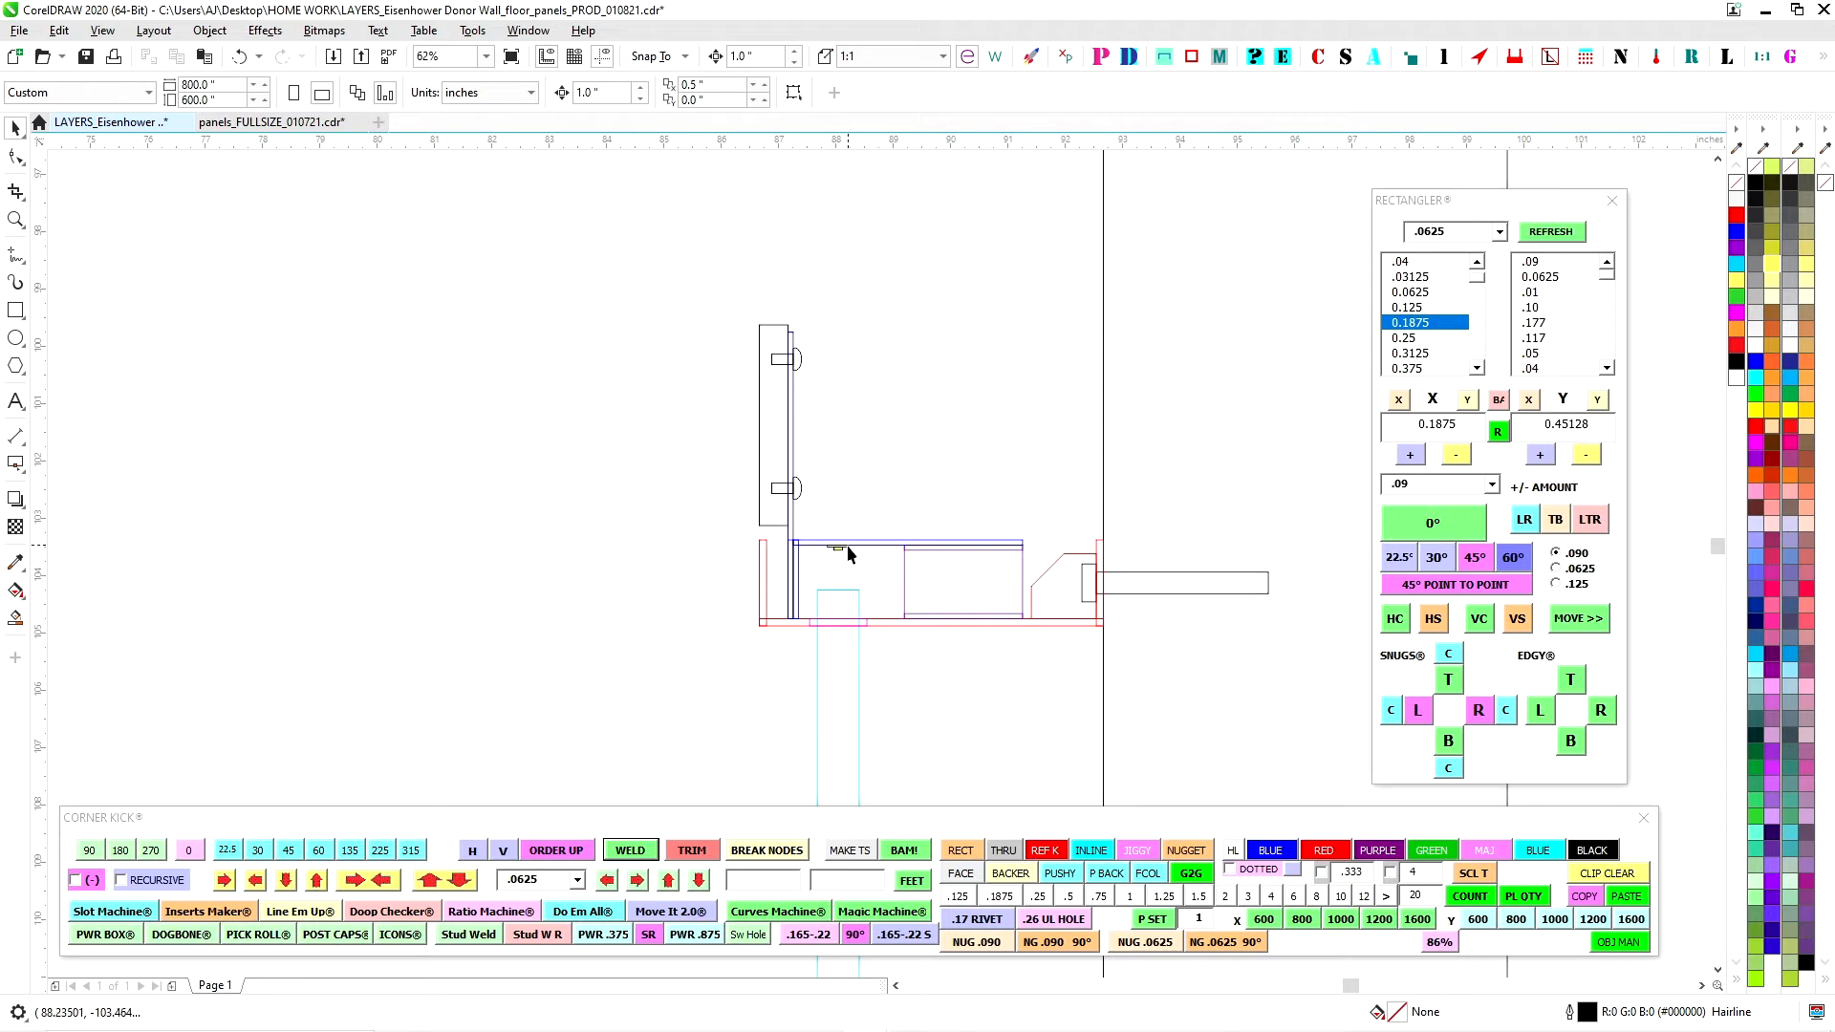
{"action": "scroll", "coordinate": [853, 543], "scroll_direction": "down", "scroll_amount": 1}
{"action": "scroll", "coordinate": [853, 540], "scroll_direction": "up", "scroll_amount": 2}
{"action": "scroll", "coordinate": [984, 554], "scroll_direction": "down", "scroll_amount": 2}
{"action": "scroll", "coordinate": [1054, 562], "scroll_direction": "down", "scroll_amount": 3}
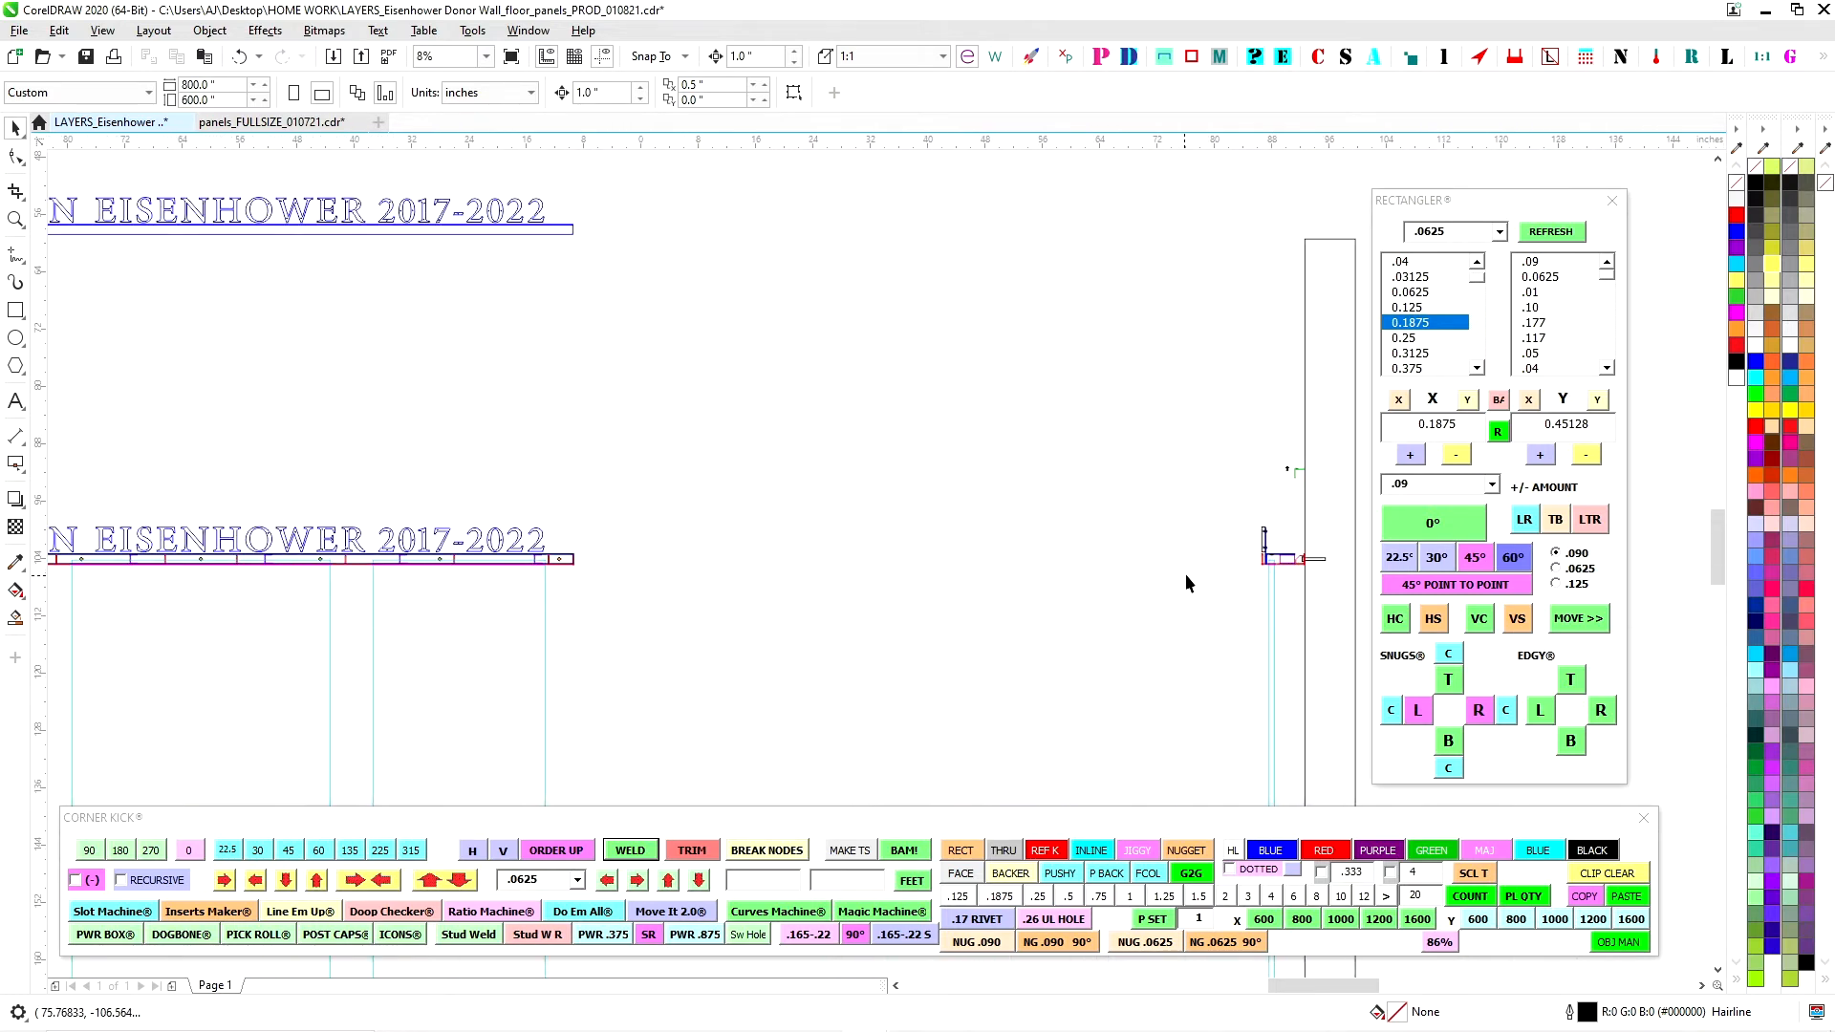
{"action": "scroll", "coordinate": [625, 375], "scroll_direction": "down", "scroll_amount": 3}
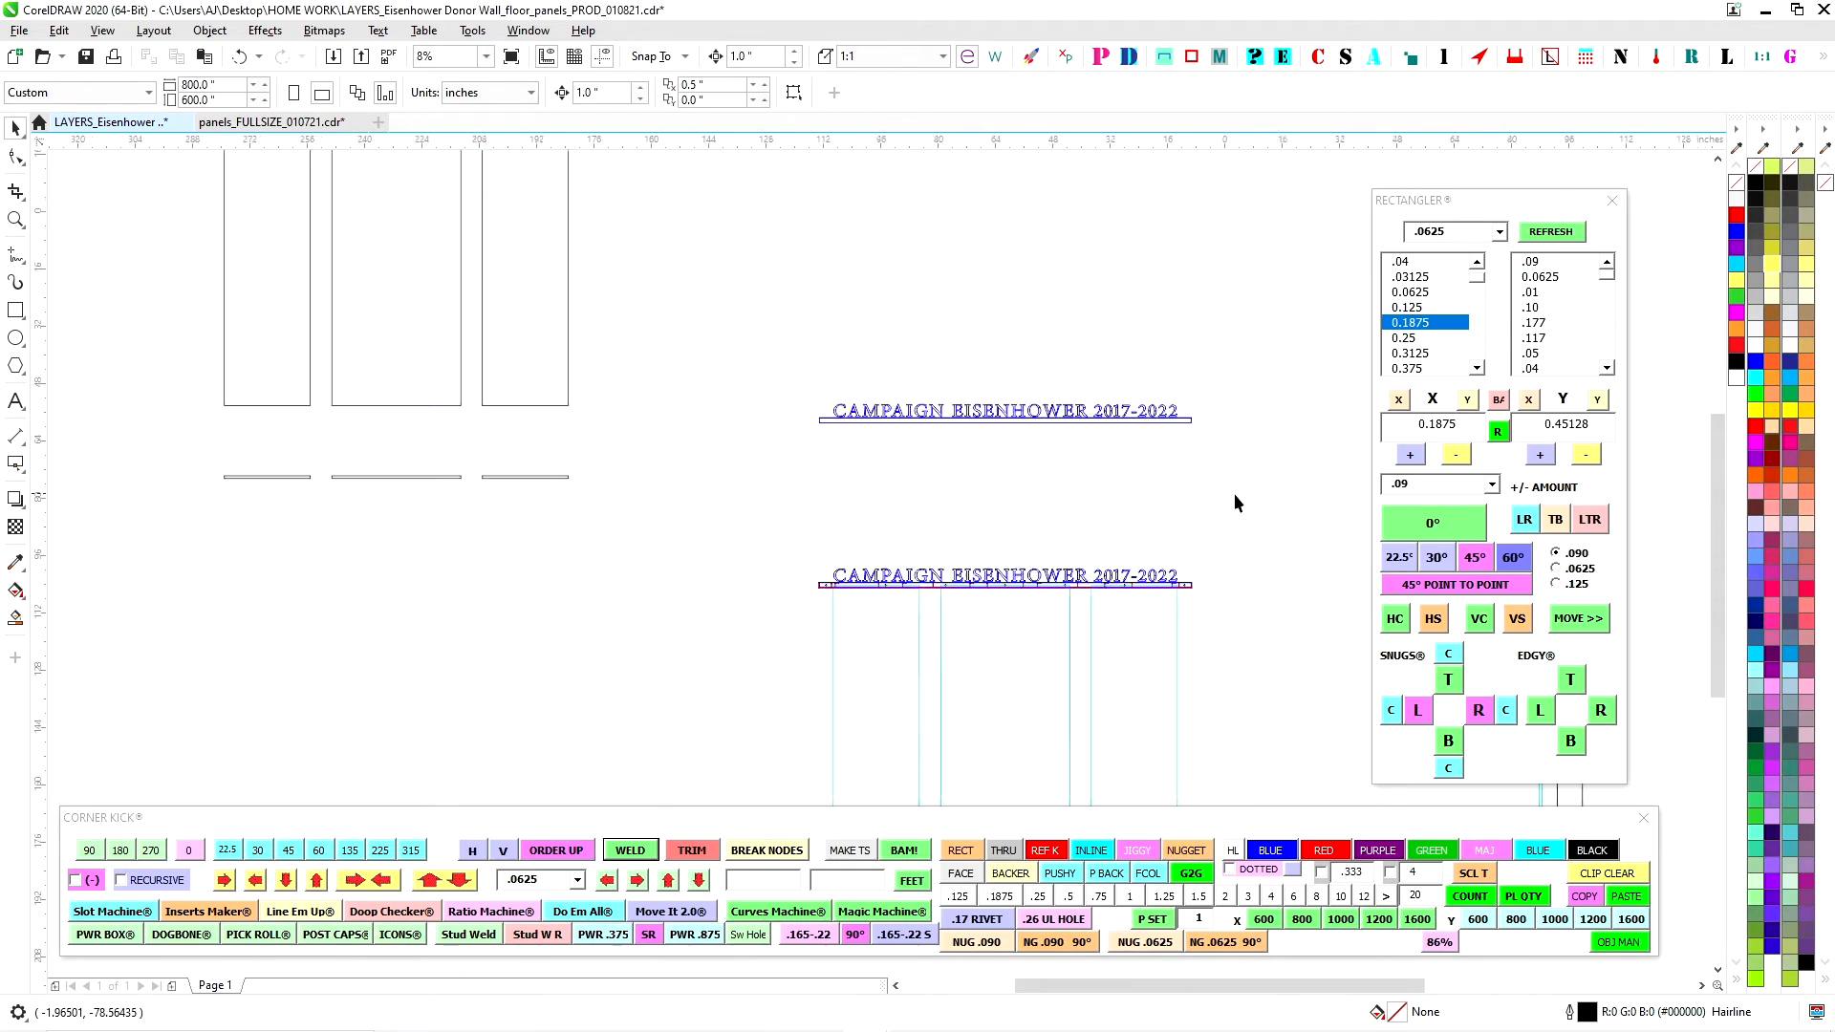
{"action": "scroll", "coordinate": [863, 320], "scroll_direction": "up", "scroll_amount": 4}
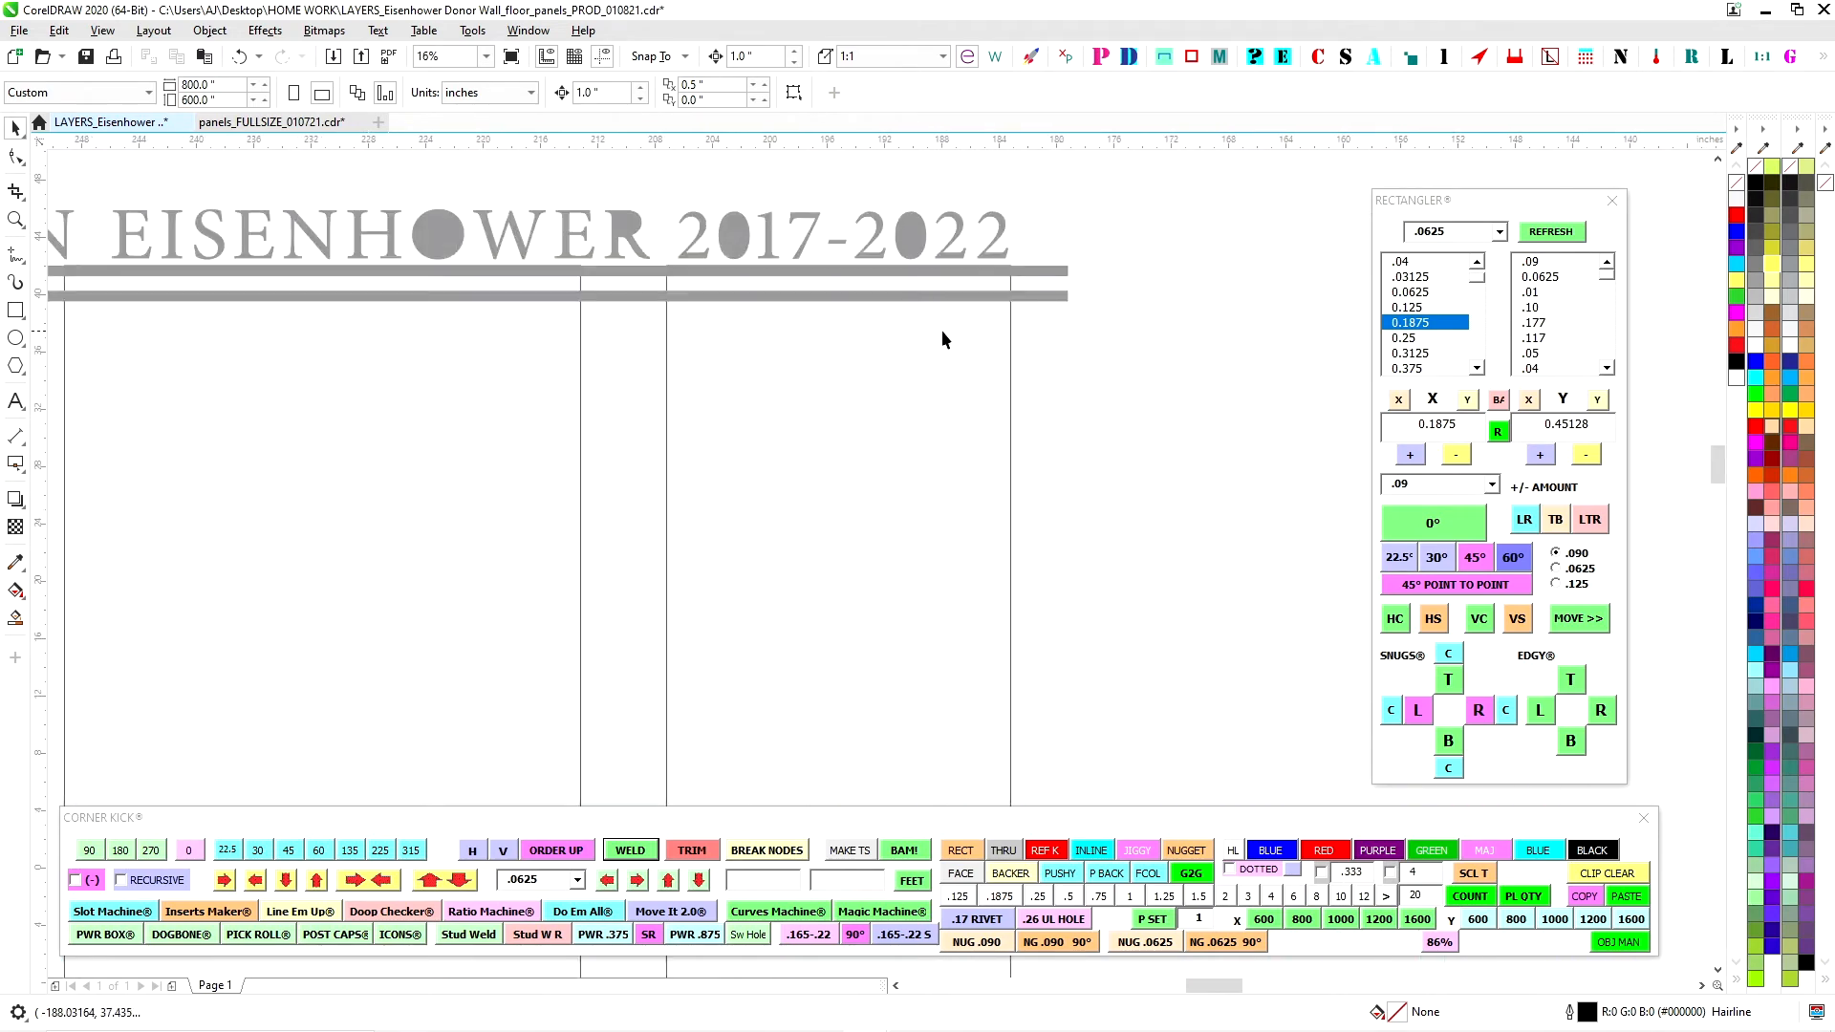
{"action": "scroll", "coordinate": [949, 332], "scroll_direction": "down", "scroll_amount": 3}
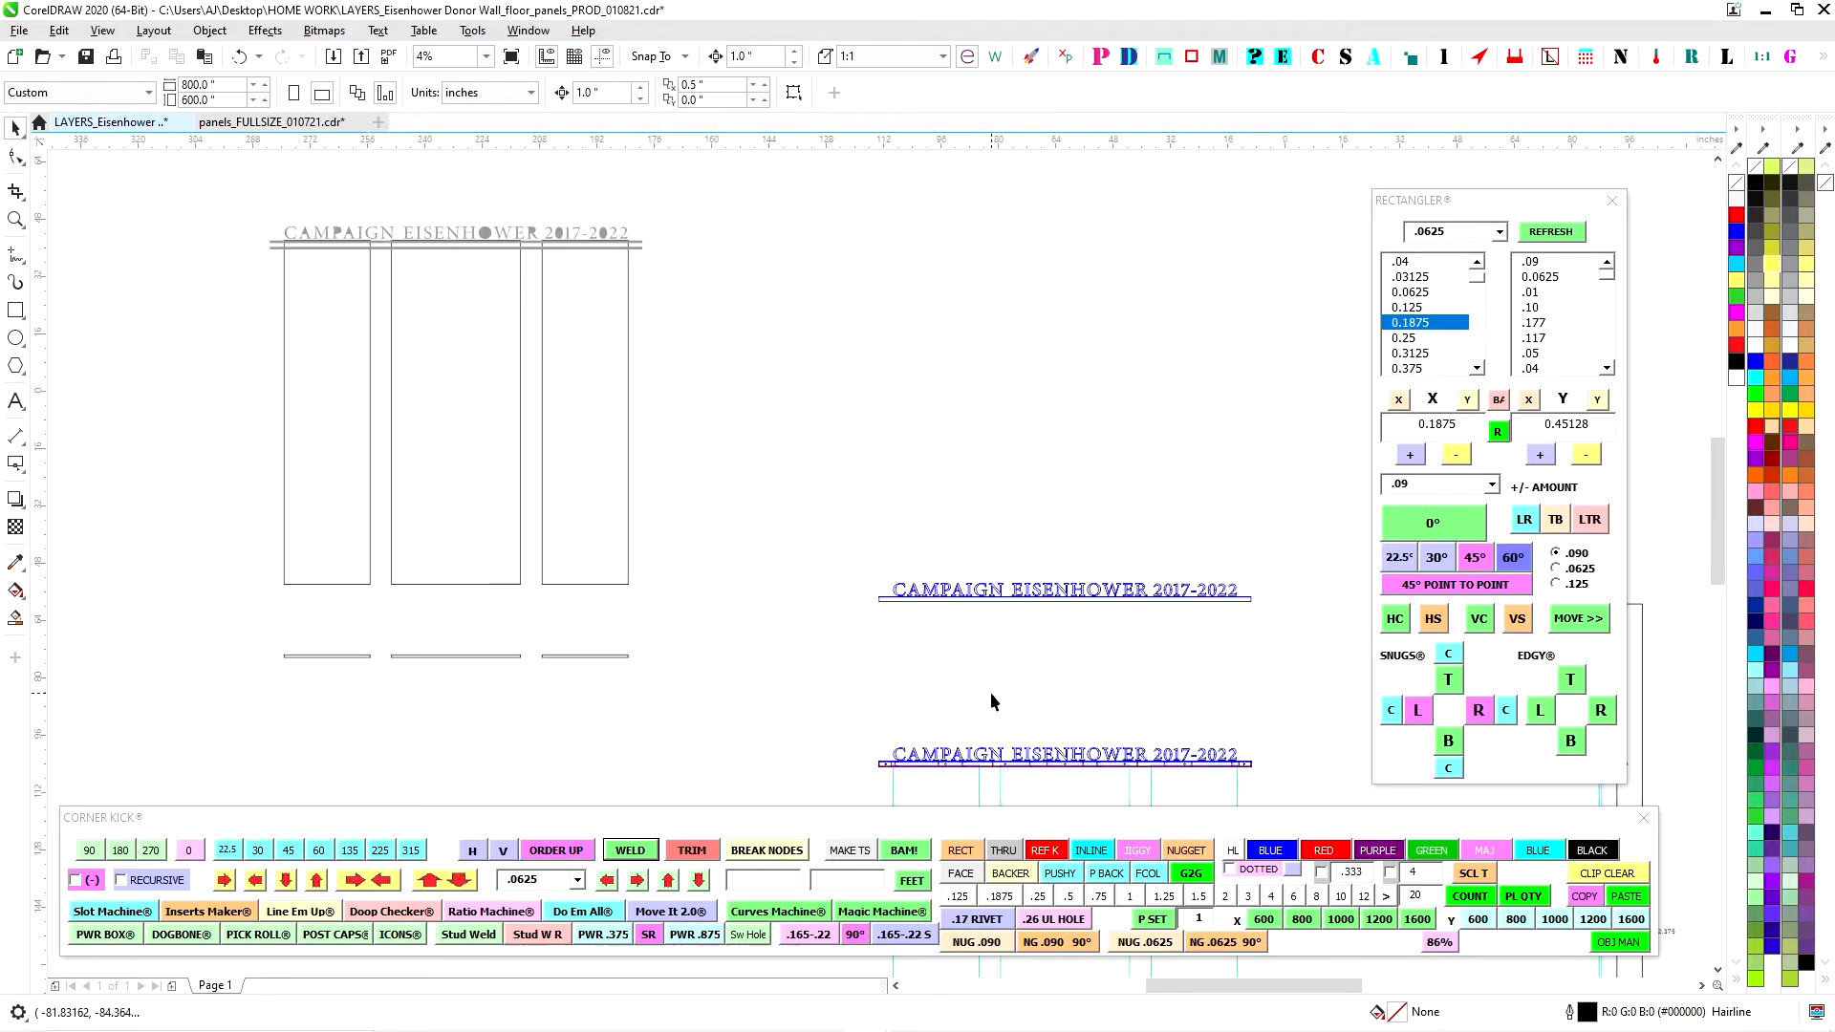
{"action": "scroll", "coordinate": [1264, 618], "scroll_direction": "up", "scroll_amount": 6}
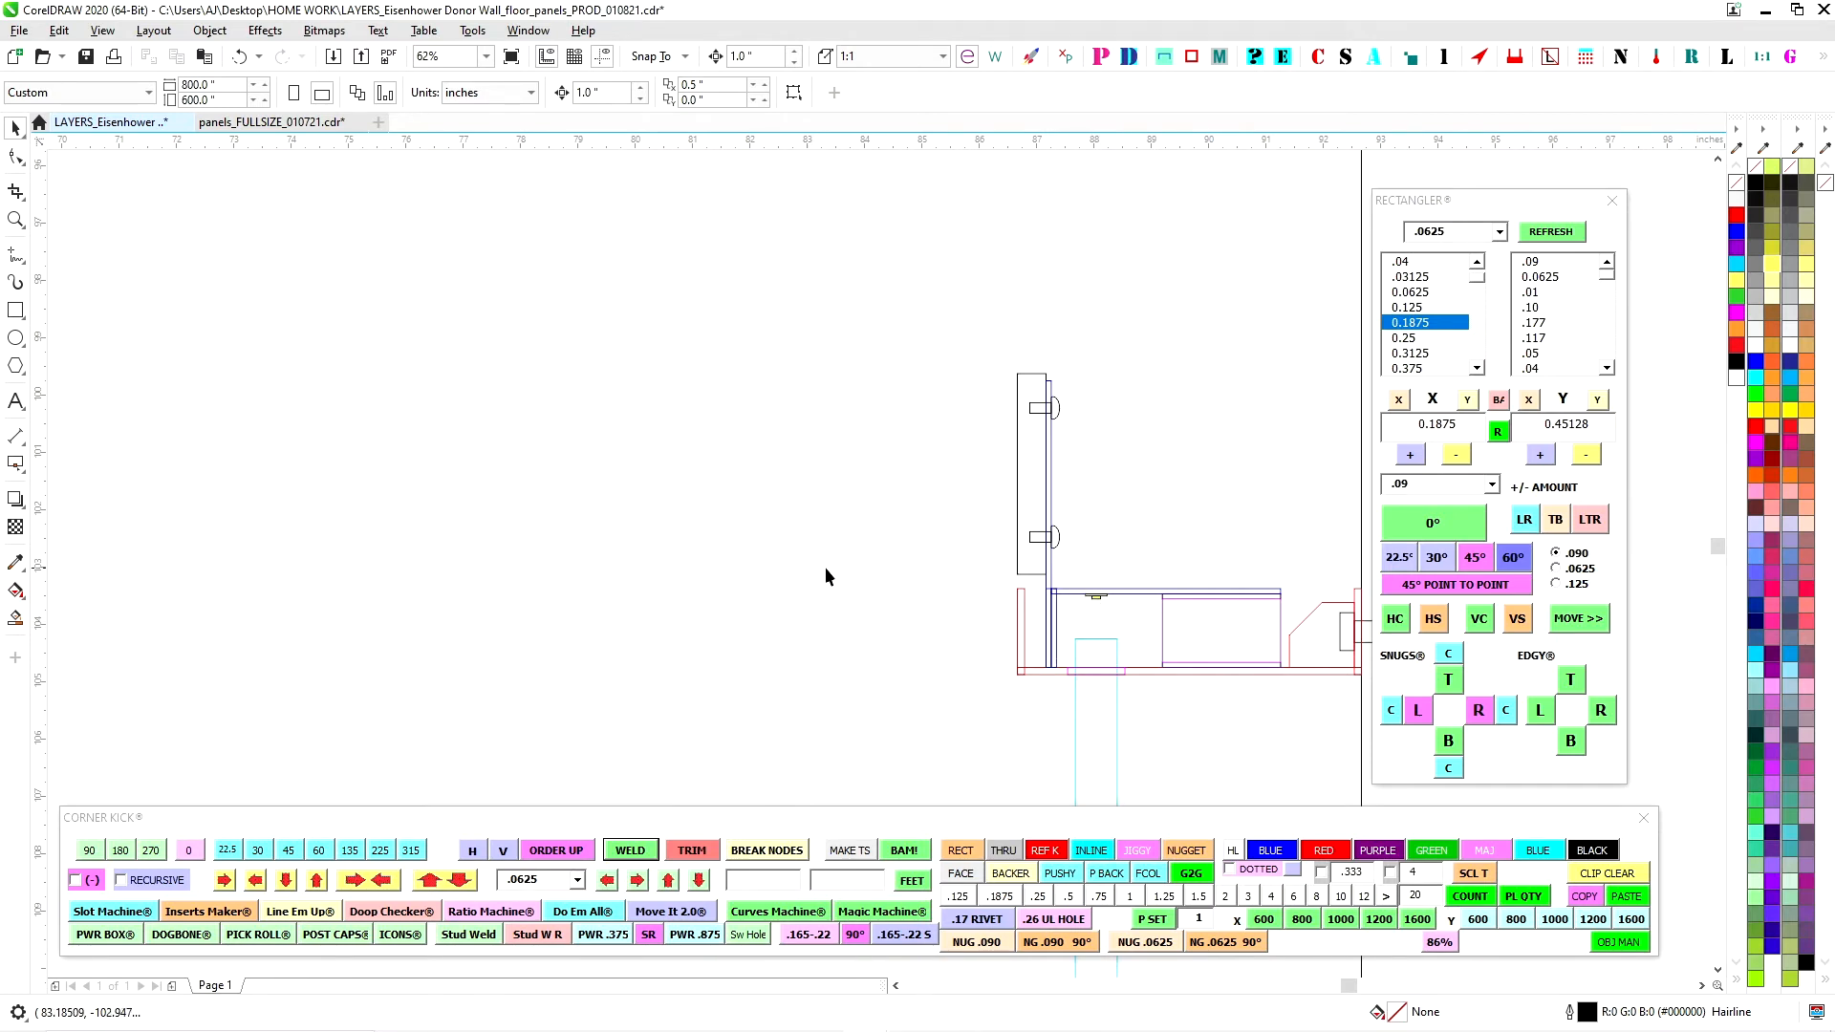
Move the loose screw down so it passes through the horizontal cover into the rectangular support in the channel.
{"action": "left_click_drag", "start_coordinate": [935, 628], "coordinate": [721, 588]}
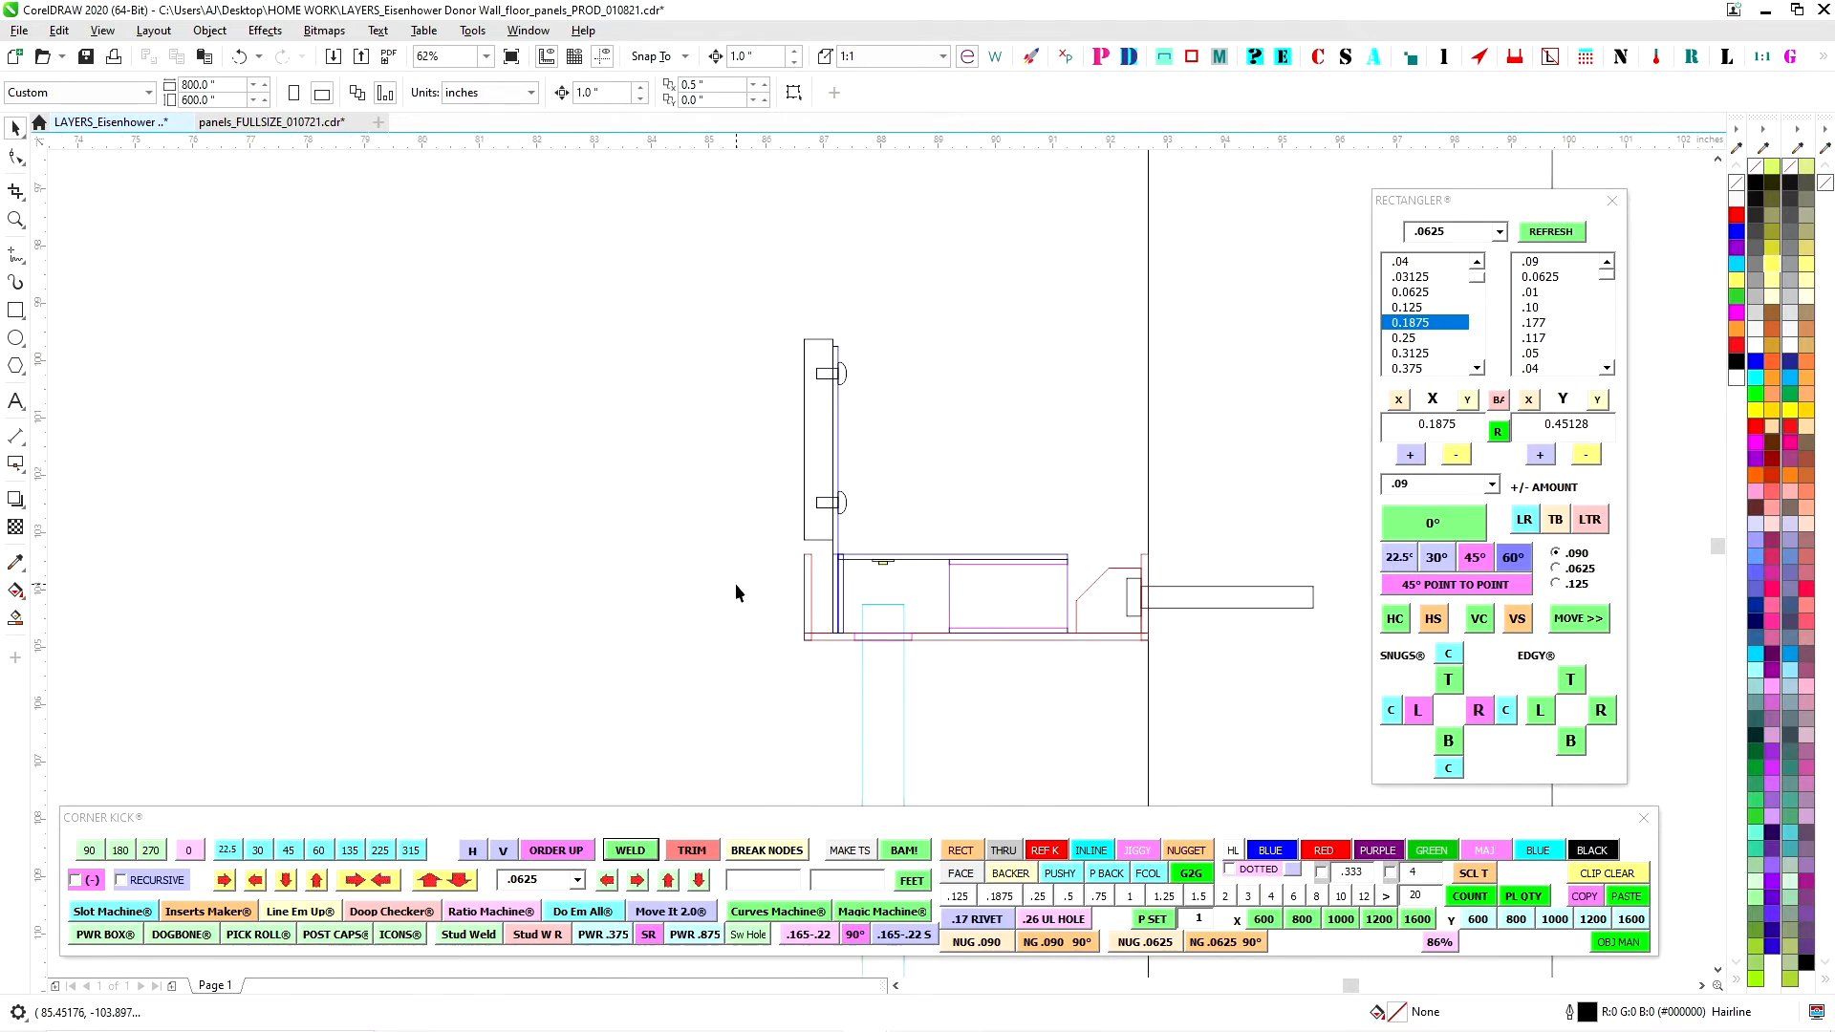
{"action": "left_click_drag", "start_coordinate": [1059, 475], "coordinate": [812, 492]}
{"action": "scroll", "coordinate": [793, 493], "scroll_direction": "down", "scroll_amount": 1}
{"action": "left_click_drag", "start_coordinate": [761, 164], "coordinate": [815, 247]}
{"action": "key", "text": "shift+Down"}
{"action": "scroll", "coordinate": [802, 558], "scroll_direction": "up", "scroll_amount": 1}
{"action": "key", "text": "Up"}
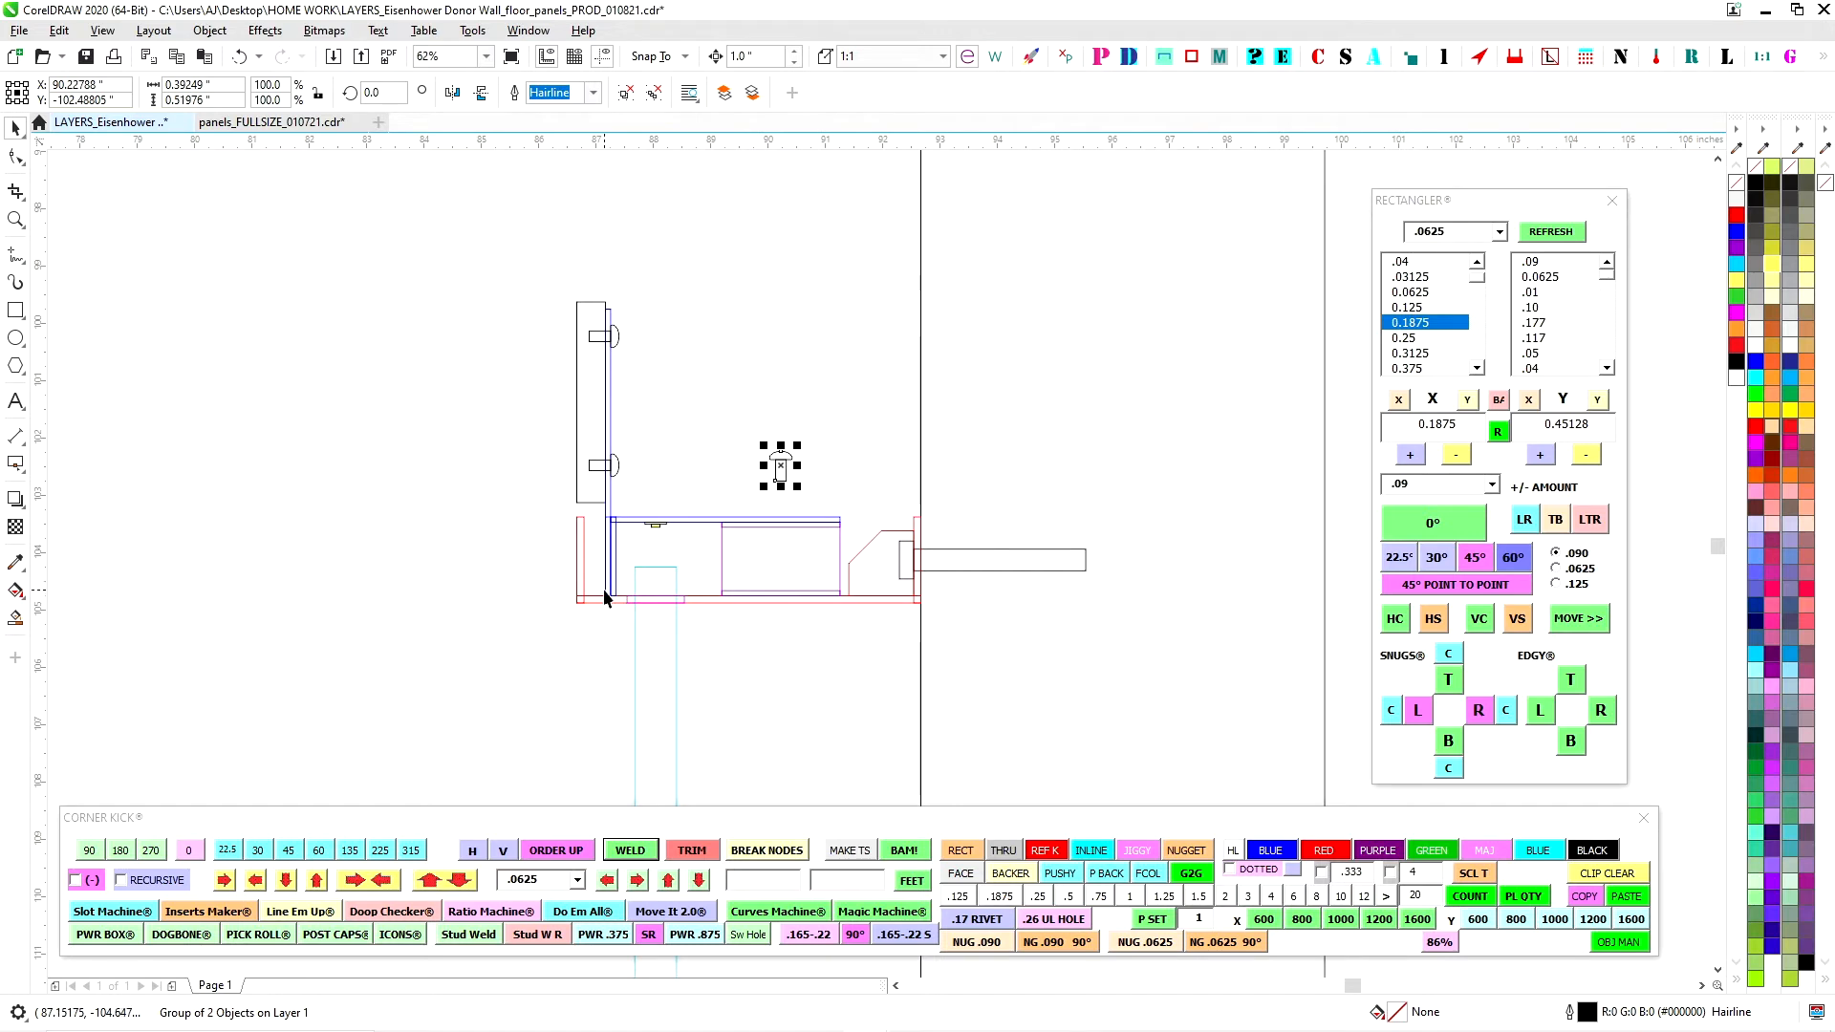
{"action": "key", "text": "Down"}
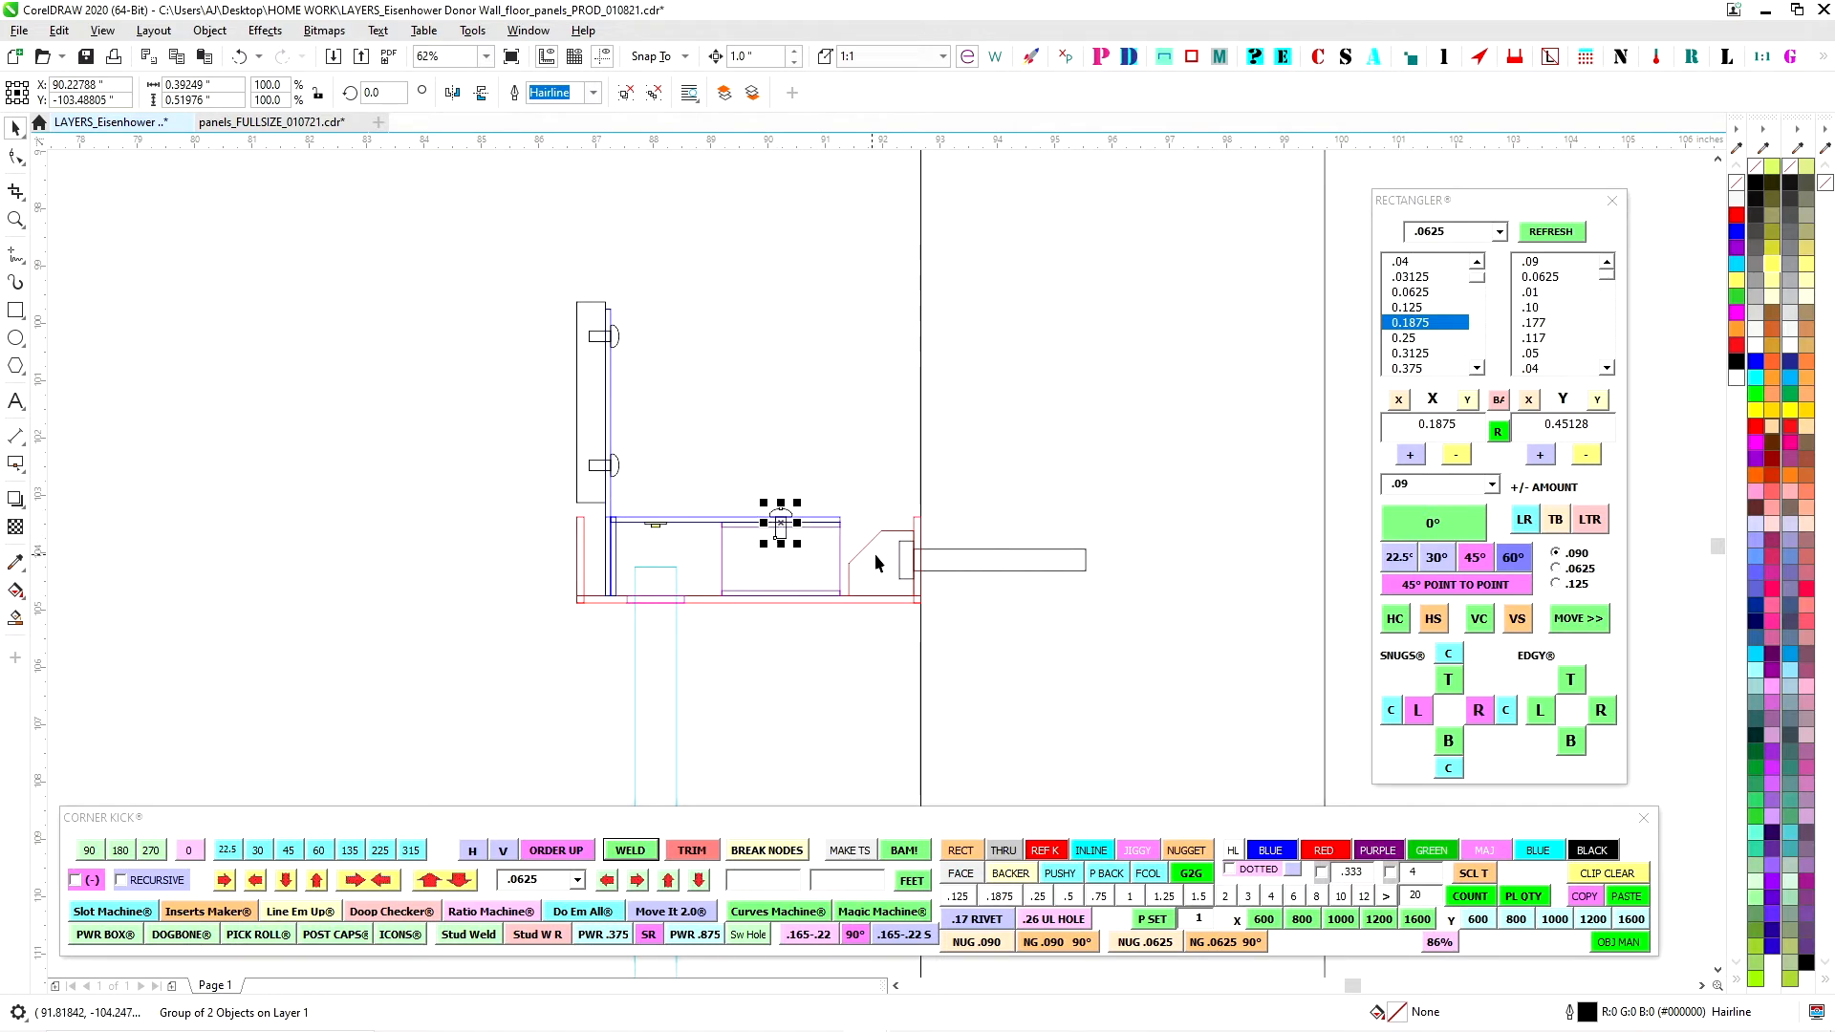
{"action": "scroll", "coordinate": [826, 581], "scroll_direction": "down", "scroll_amount": 1}
{"action": "scroll", "coordinate": [838, 562], "scroll_direction": "down", "scroll_amount": 1}
{"action": "scroll", "coordinate": [827, 566], "scroll_direction": "up", "scroll_amount": 1}
{"action": "scroll", "coordinate": [726, 554], "scroll_direction": "up", "scroll_amount": 2}
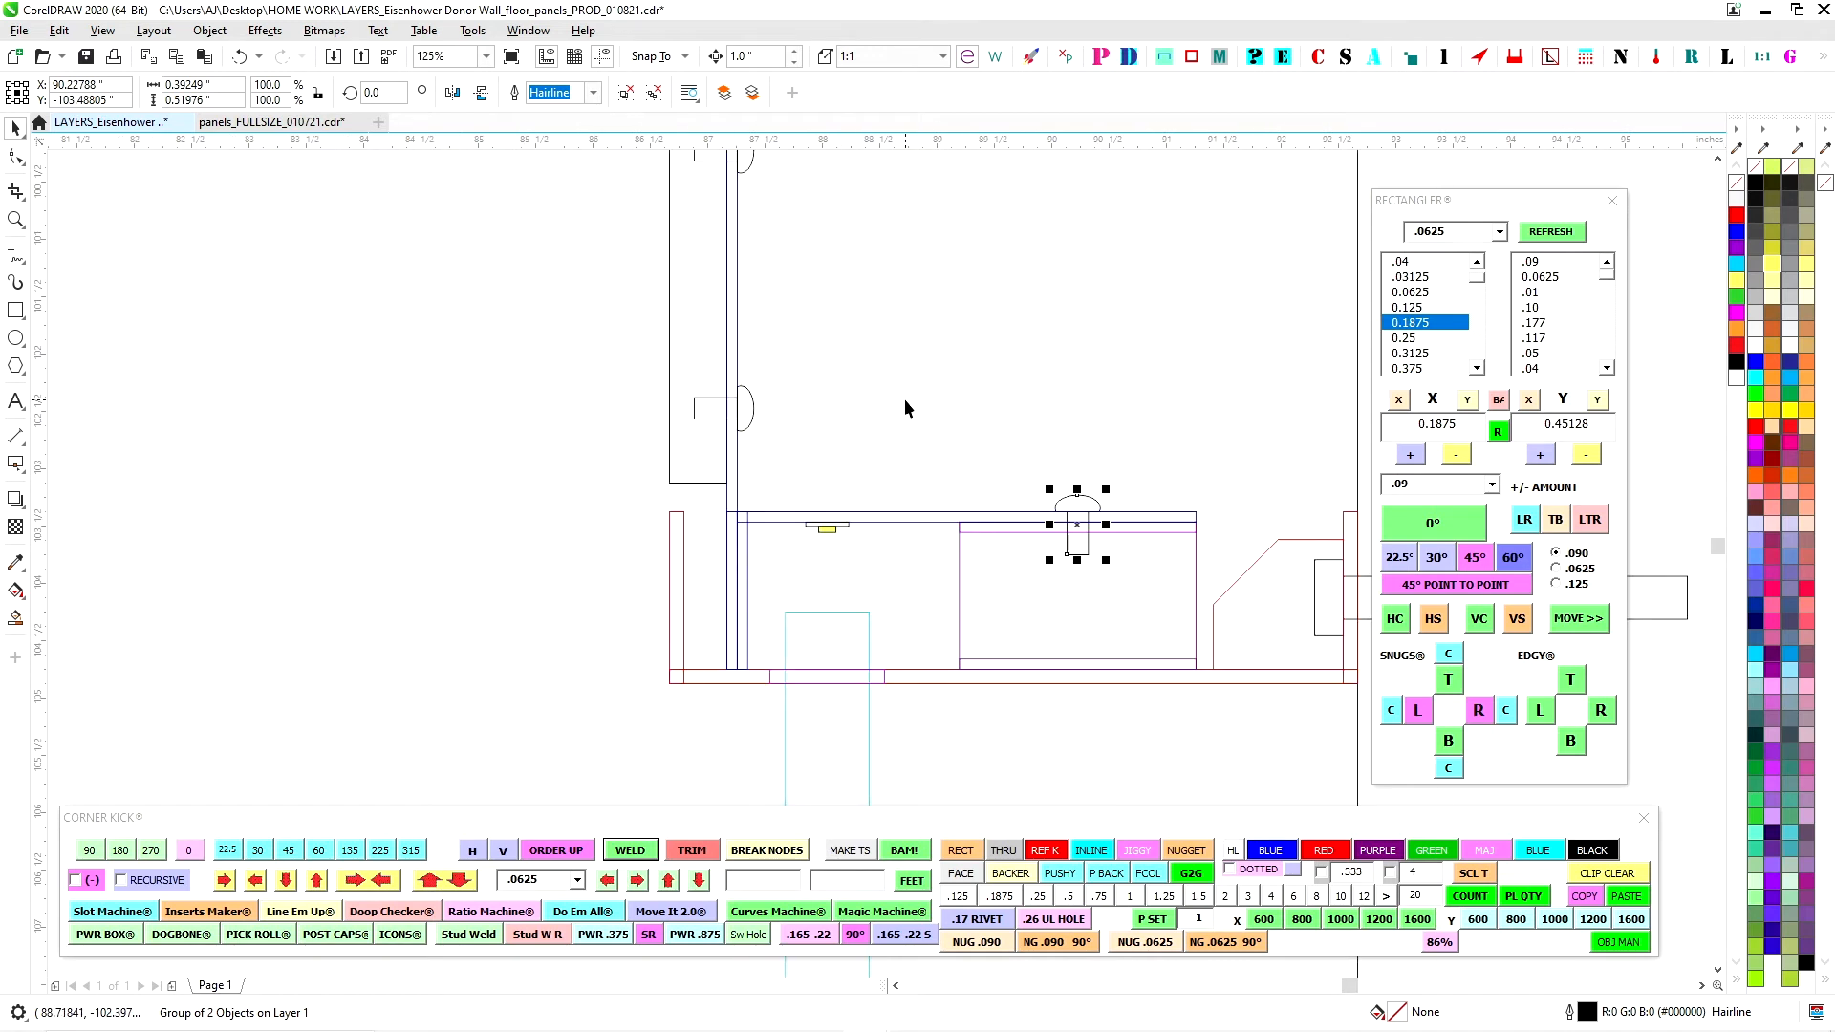
{"action": "left_click", "coordinate": [806, 342]}
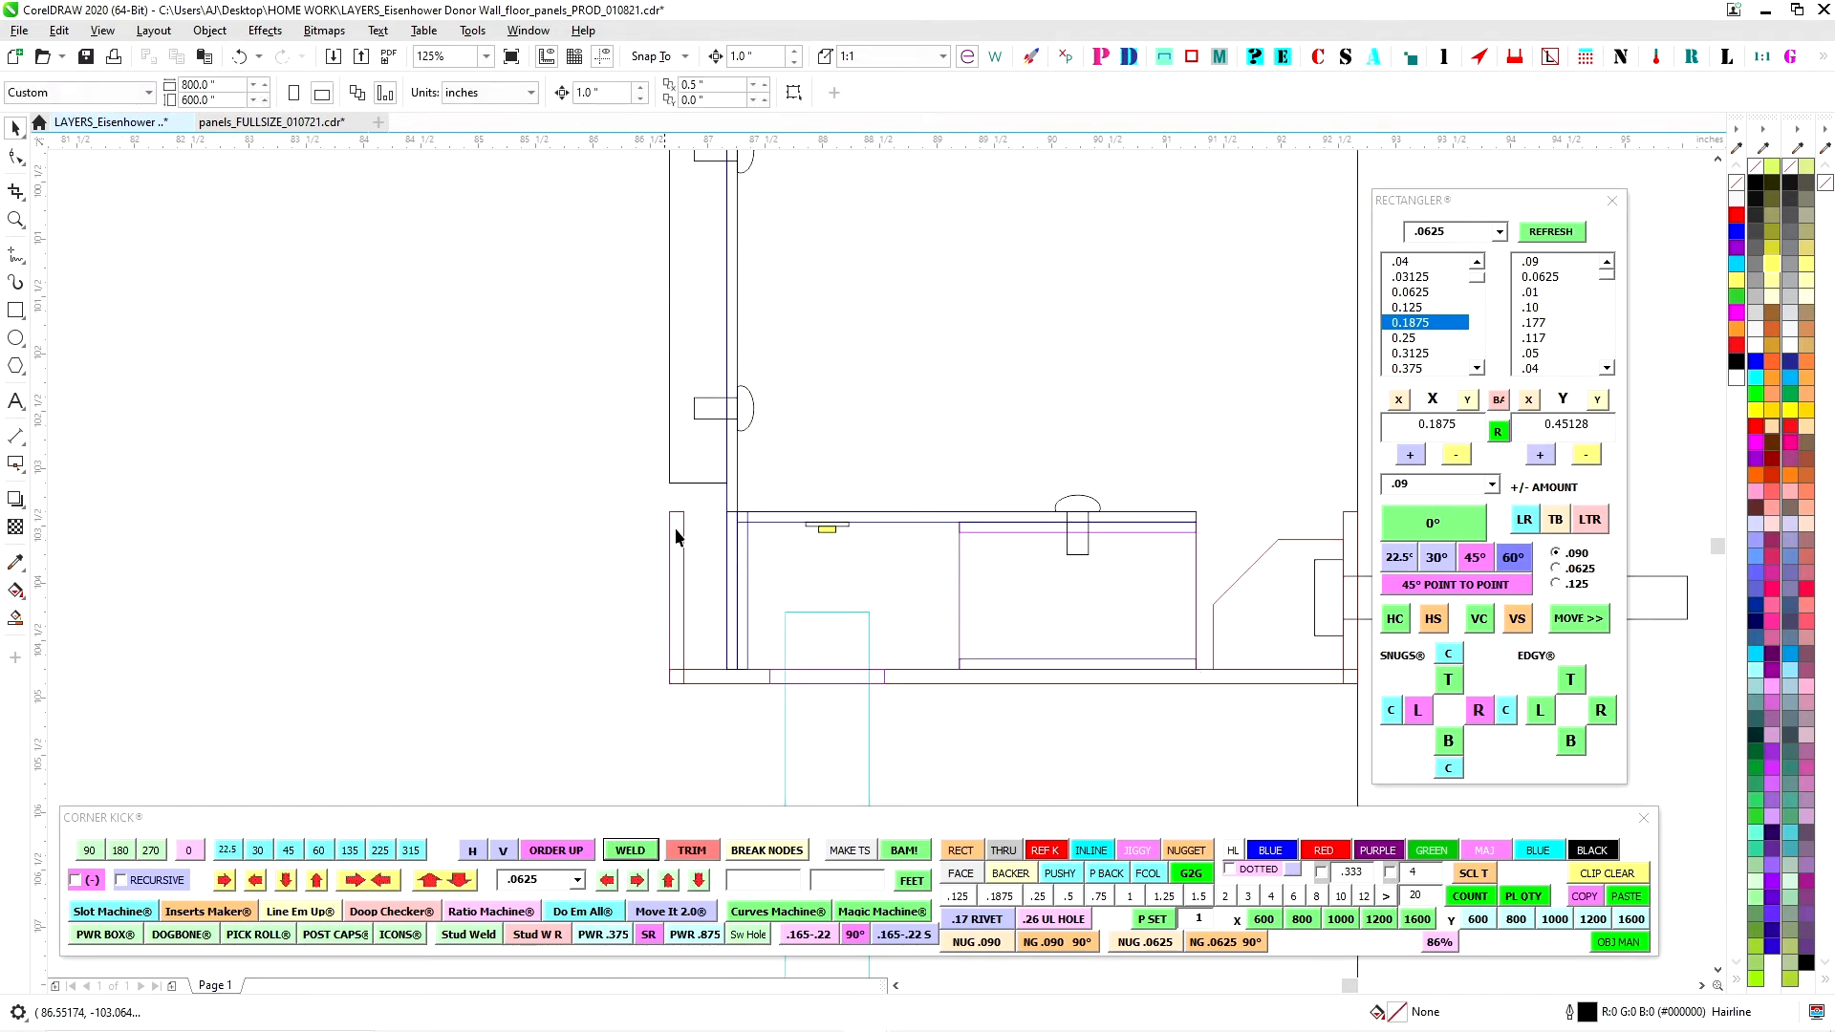
Move the green L-shaped bracket with its light strip straight down into the channel, over the chamfered brace beside the wall.
{"action": "scroll", "coordinate": [764, 526], "scroll_direction": "down", "scroll_amount": 4}
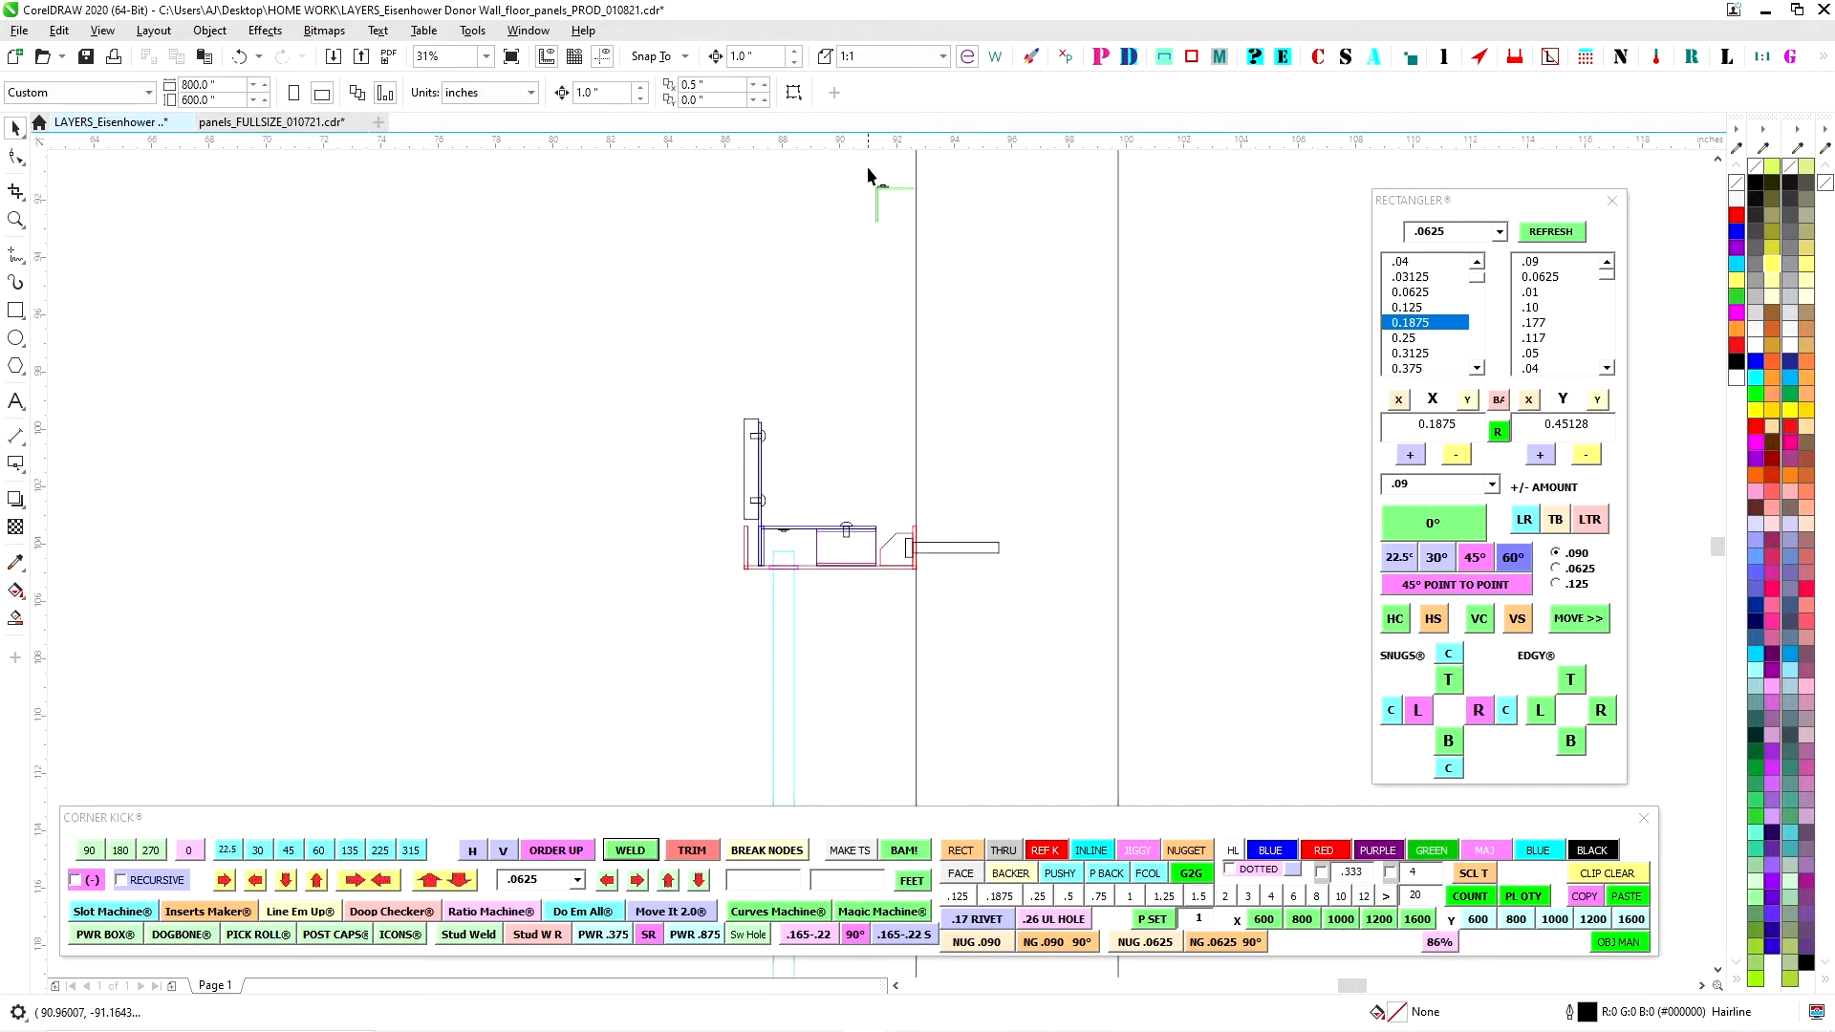
{"action": "left_click_drag", "start_coordinate": [873, 176], "coordinate": [949, 249]}
{"action": "key", "text": "Down"}
{"action": "key", "text": "Down"}
{"action": "key", "text": "Down"}
{"action": "key", "text": "Down"}
{"action": "key", "text": "Down"}
{"action": "key", "text": "Down"}
{"action": "key", "text": "Down"}
{"action": "key", "text": "Down"}
{"action": "key", "text": "Down"}
{"action": "key", "text": "Down"}
{"action": "key", "text": "Down"}
{"action": "key", "text": "Down"}
{"action": "key", "text": "Down"}
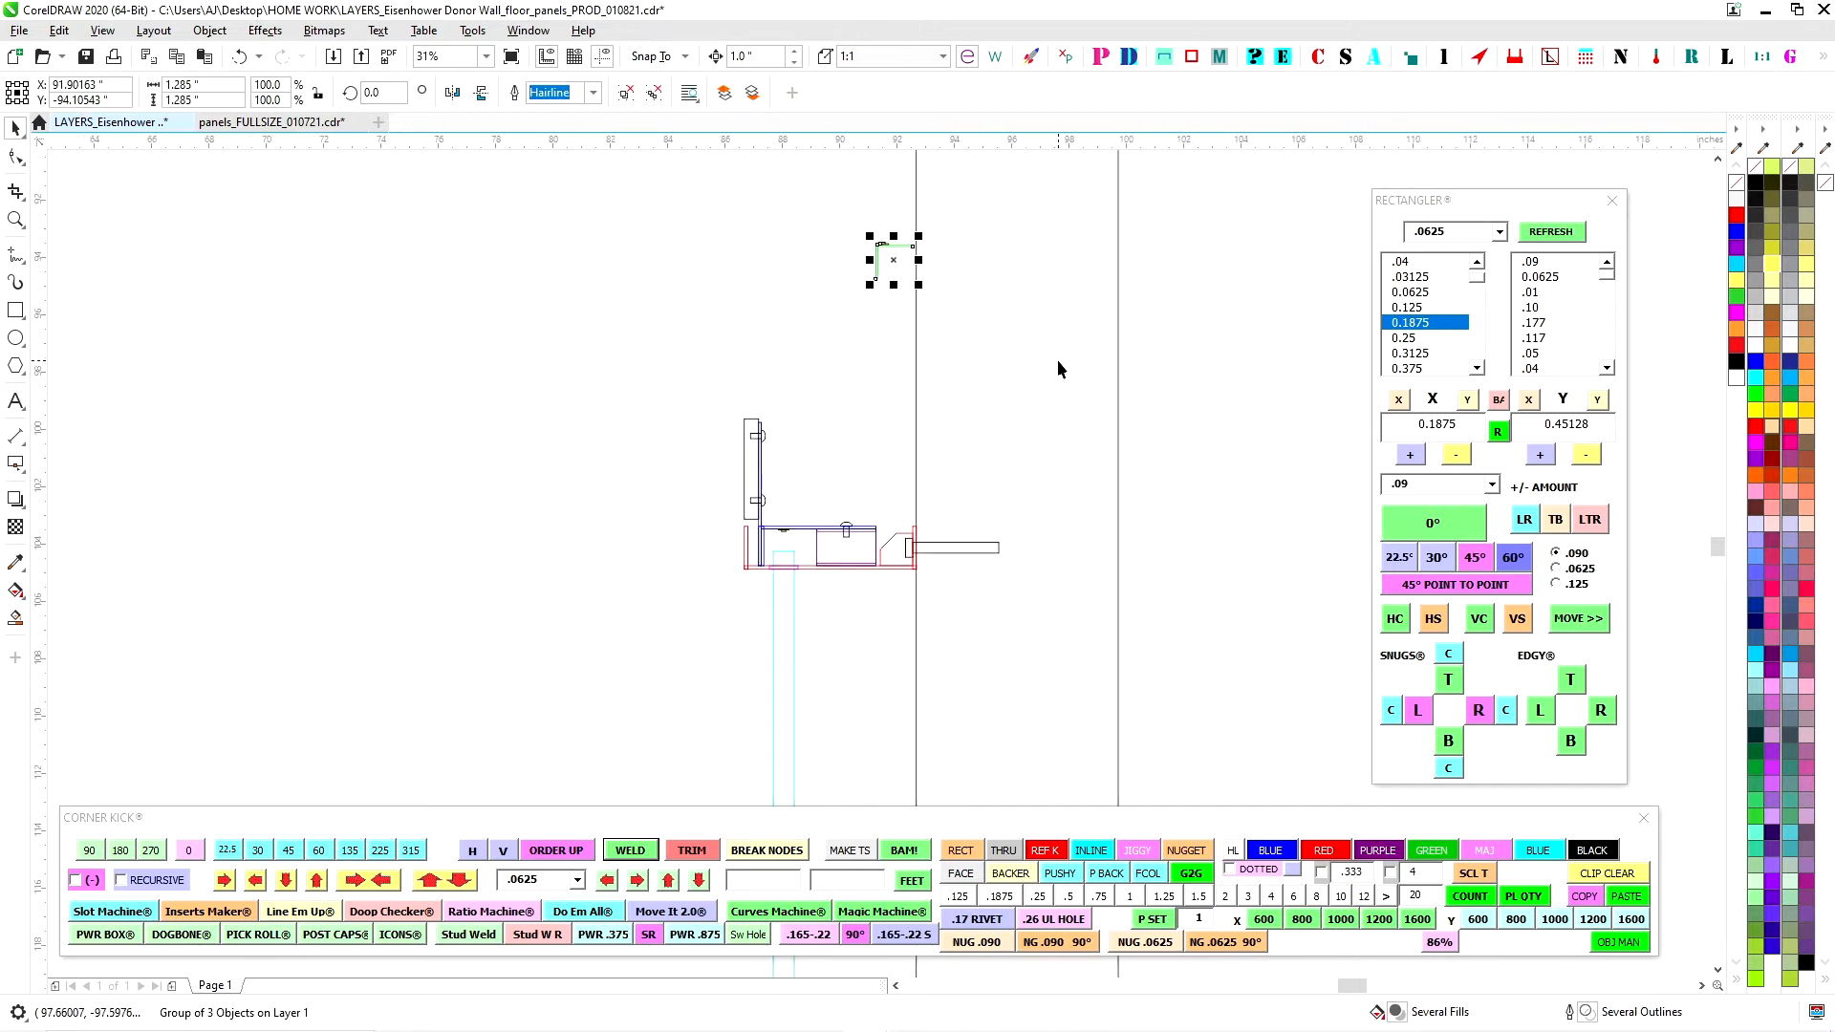
{"action": "key", "text": "Up"}
{"action": "scroll", "coordinate": [920, 511], "scroll_direction": "up", "scroll_amount": 2}
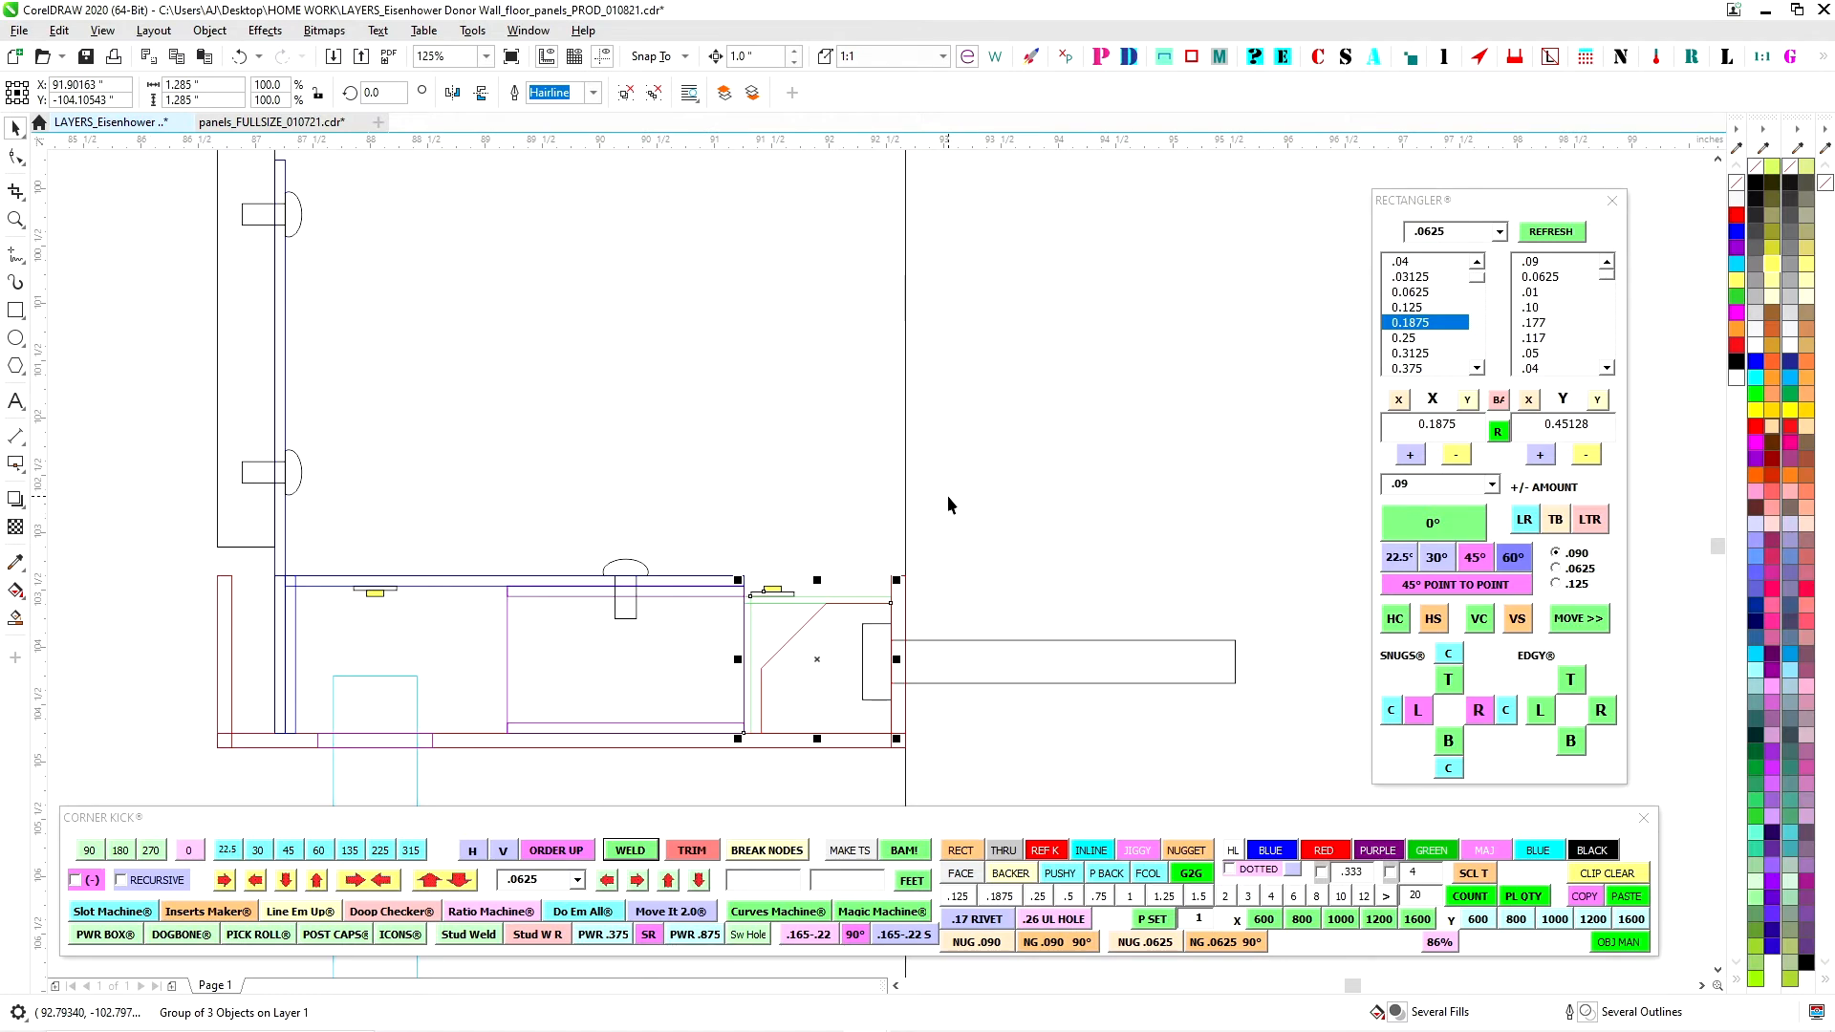
{"action": "key", "text": "Up"}
{"action": "key", "text": "Down"}
{"action": "left_click", "coordinate": [984, 576]}
Examine how the green light bracket fits between the cover's edge and the channel's rear flange.
{"action": "left_click", "coordinate": [813, 597]}
{"action": "scroll", "coordinate": [838, 525], "scroll_direction": "up", "scroll_amount": 2}
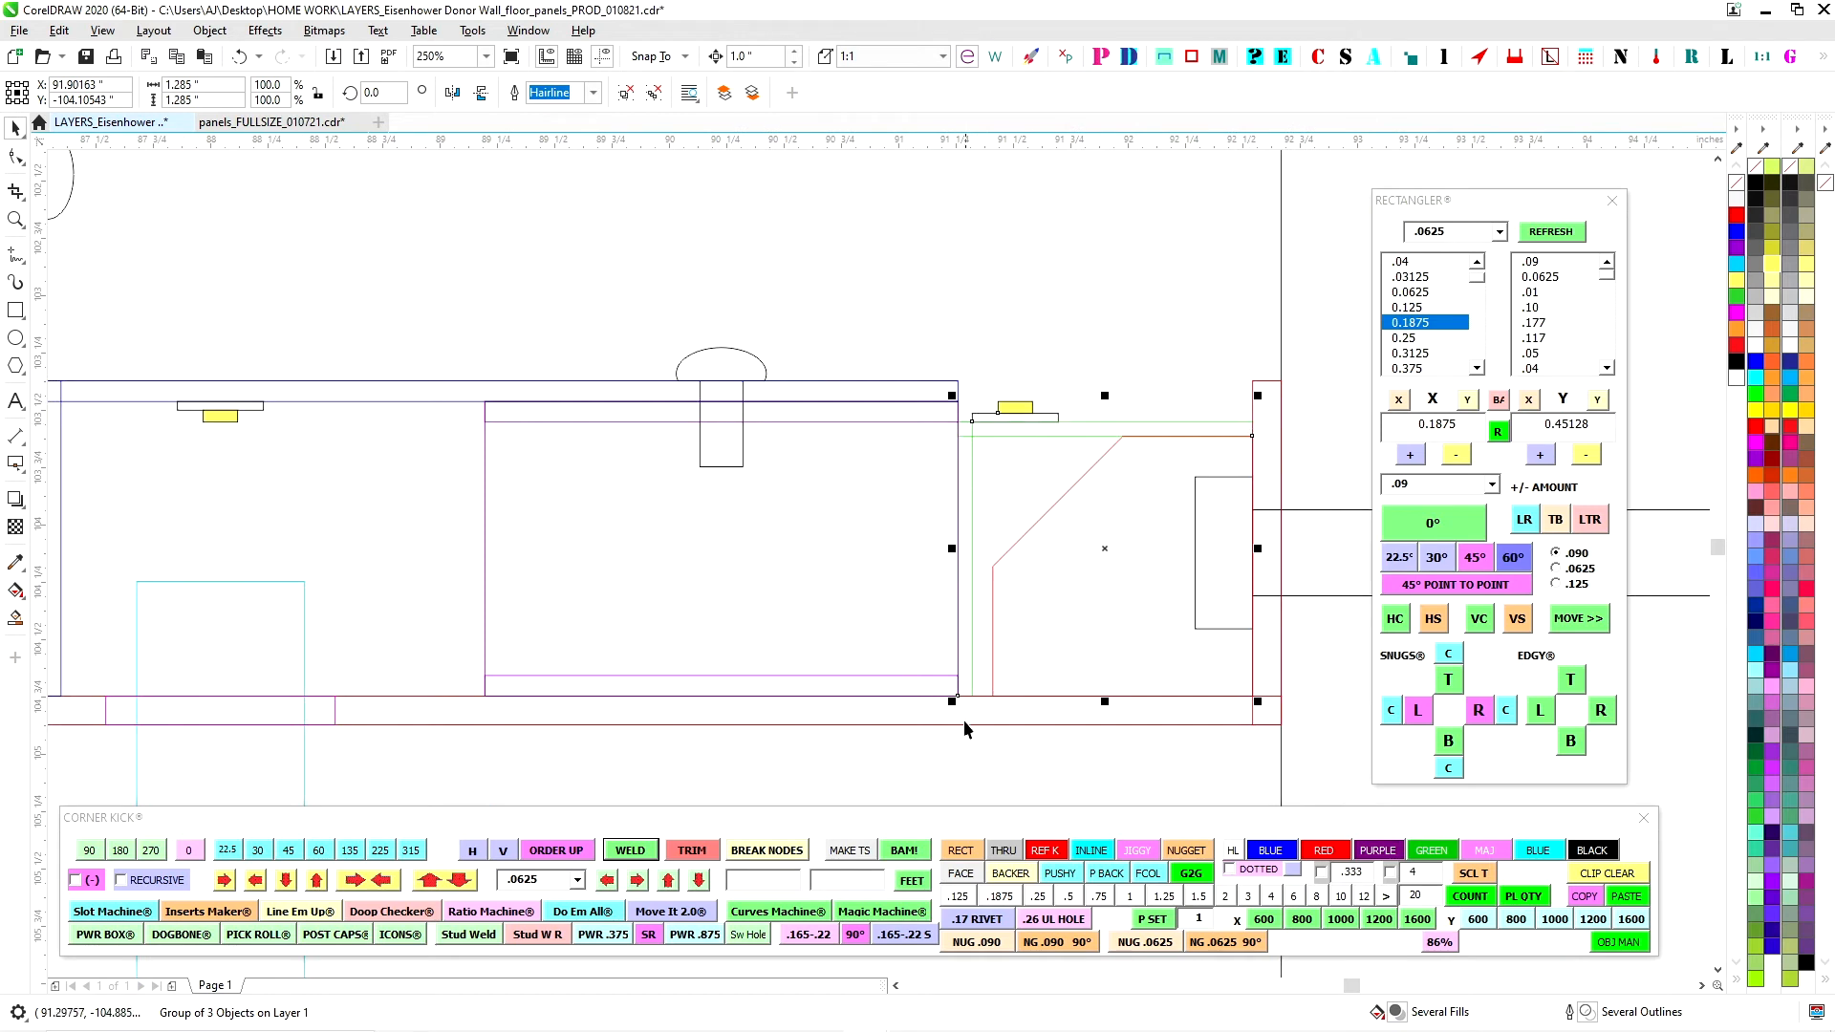
{"action": "left_click", "coordinate": [1095, 342]}
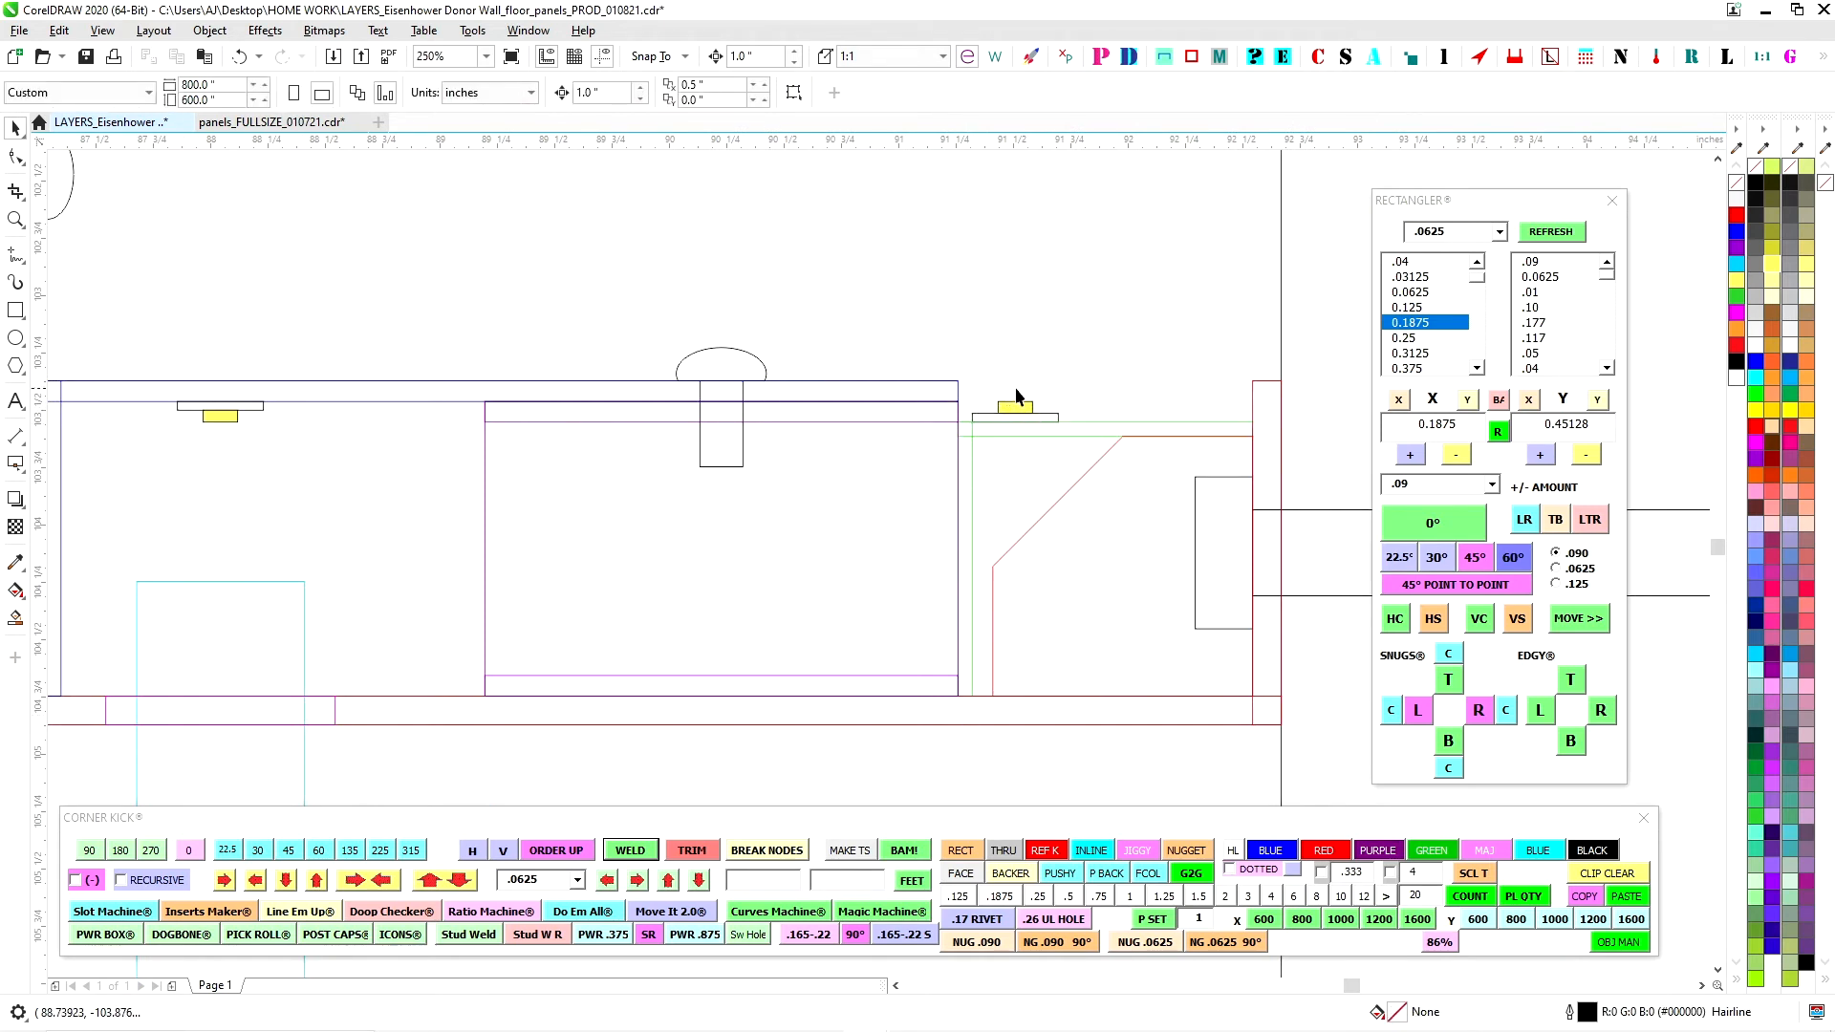
{"action": "scroll", "coordinate": [985, 390], "scroll_direction": "down", "scroll_amount": 2}
{"action": "left_click_drag", "start_coordinate": [985, 409], "coordinate": [817, 466]}
{"action": "scroll", "coordinate": [860, 443], "scroll_direction": "up", "scroll_amount": 1}
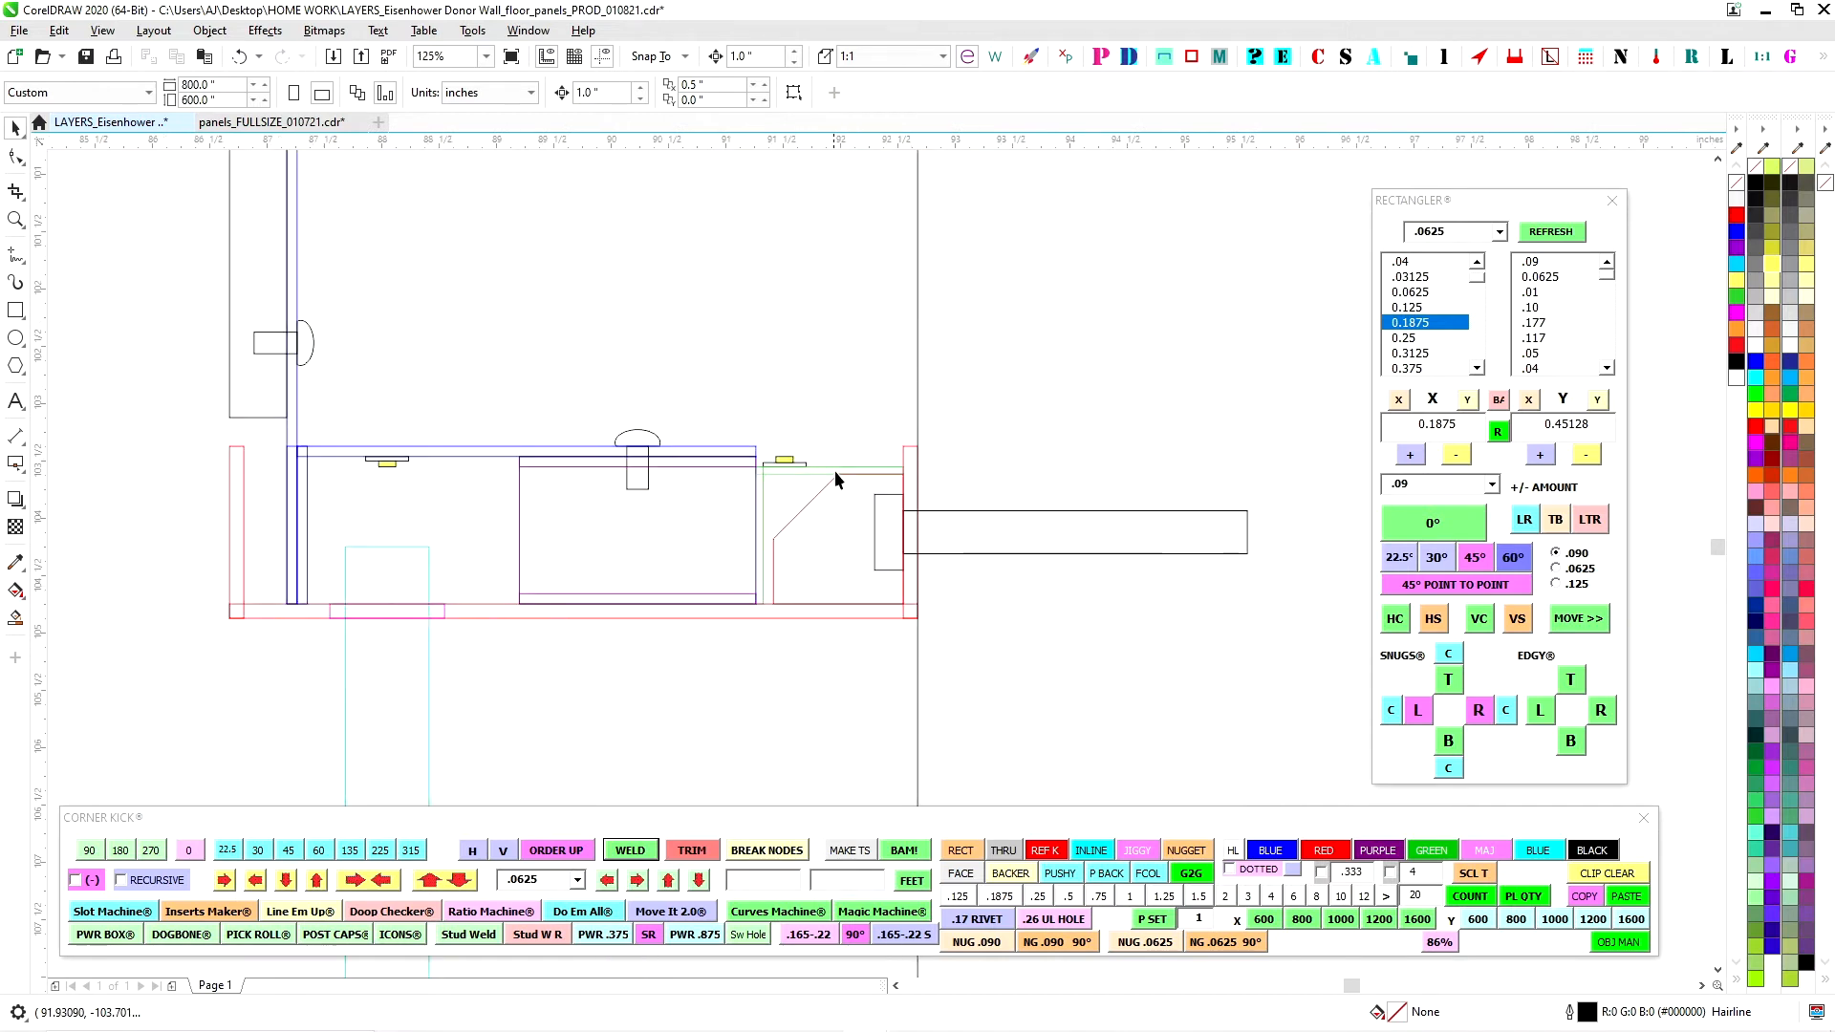
{"action": "scroll", "coordinate": [881, 388], "scroll_direction": "up", "scroll_amount": 1}
{"action": "left_click_drag", "start_coordinate": [881, 388], "coordinate": [841, 564]}
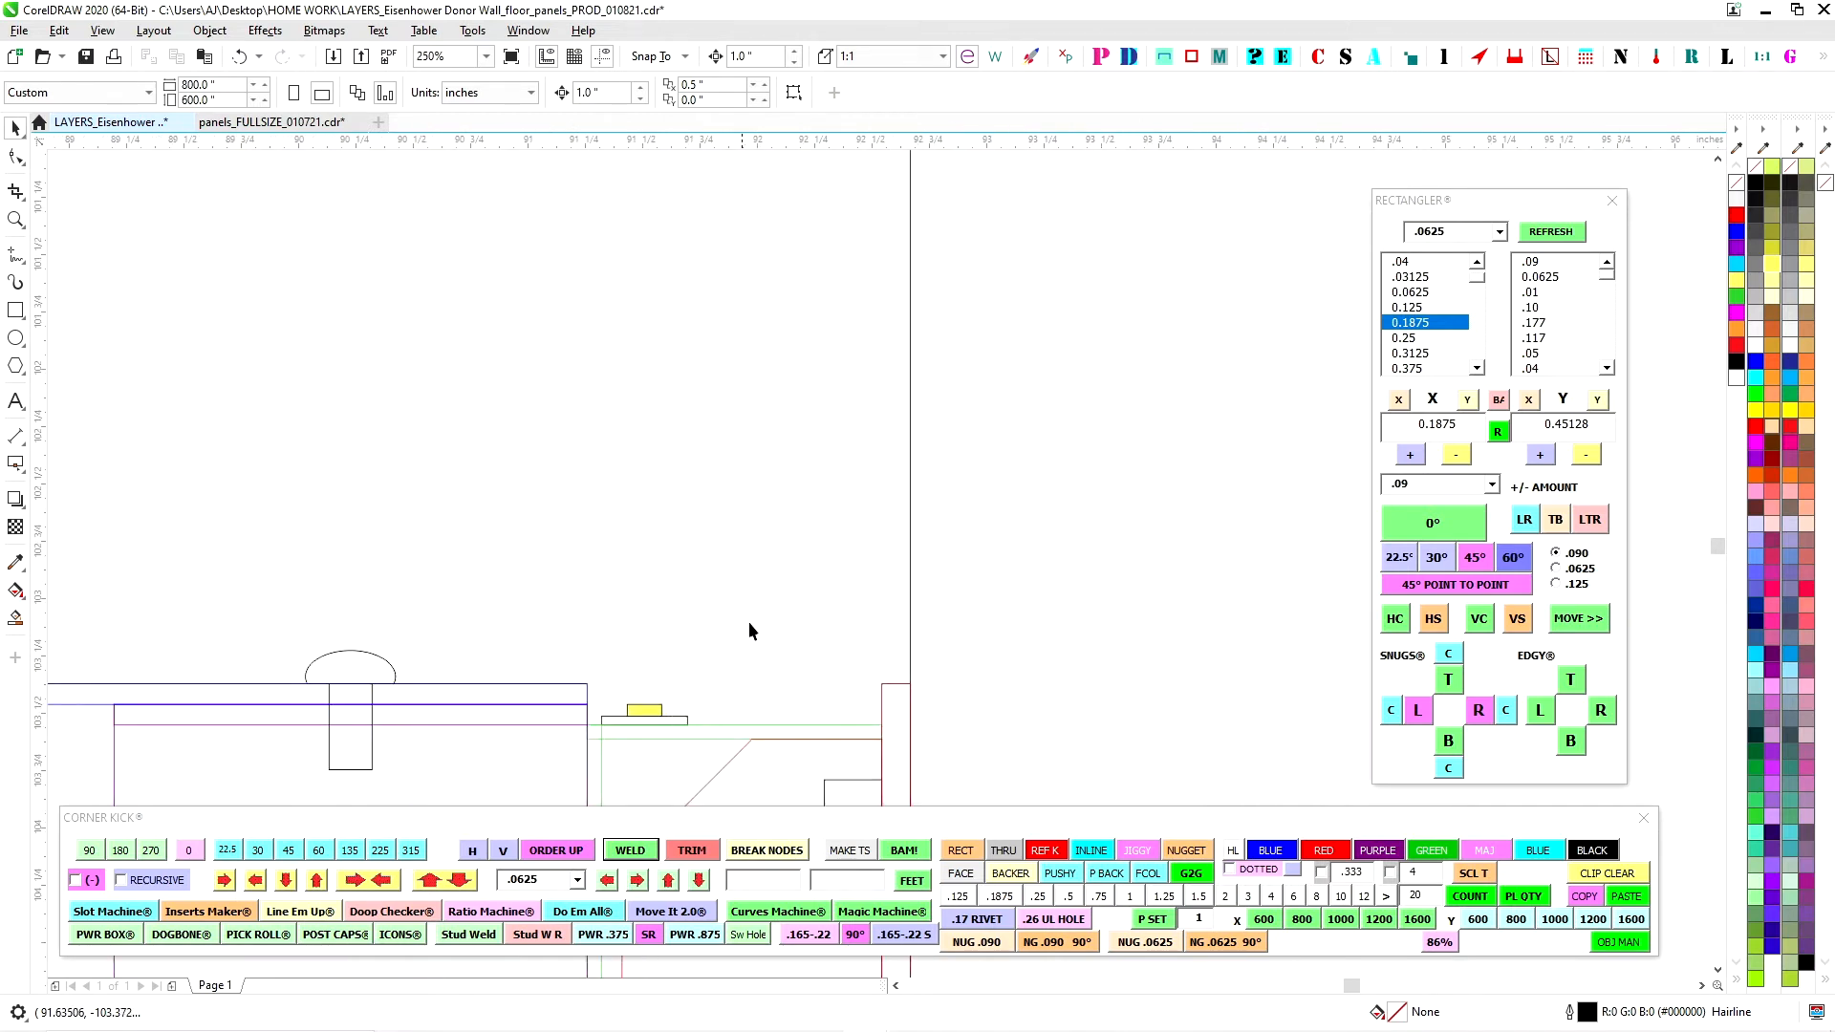
{"action": "scroll", "coordinate": [922, 442], "scroll_direction": "down", "scroll_amount": 2}
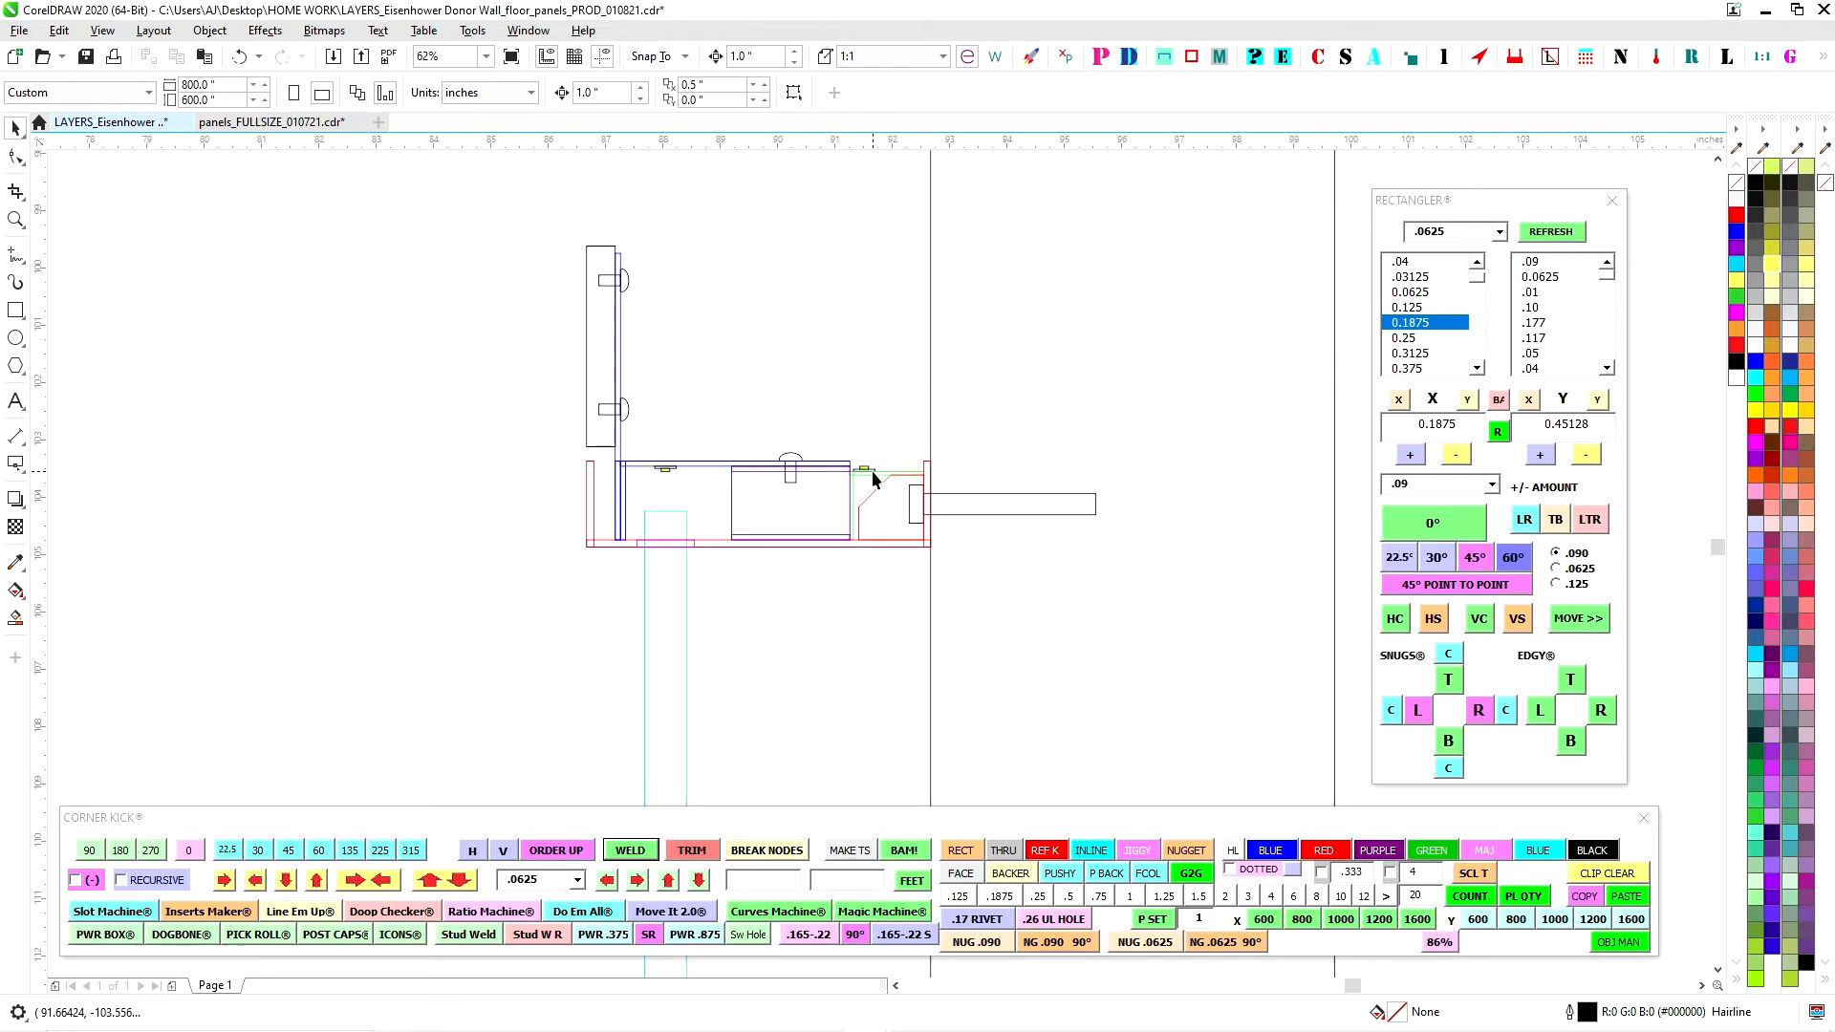
{"action": "scroll", "coordinate": [879, 471], "scroll_direction": "up", "scroll_amount": 2}
{"action": "scroll", "coordinate": [908, 472], "scroll_direction": "up", "scroll_amount": 2}
{"action": "left_click", "coordinate": [870, 462]}
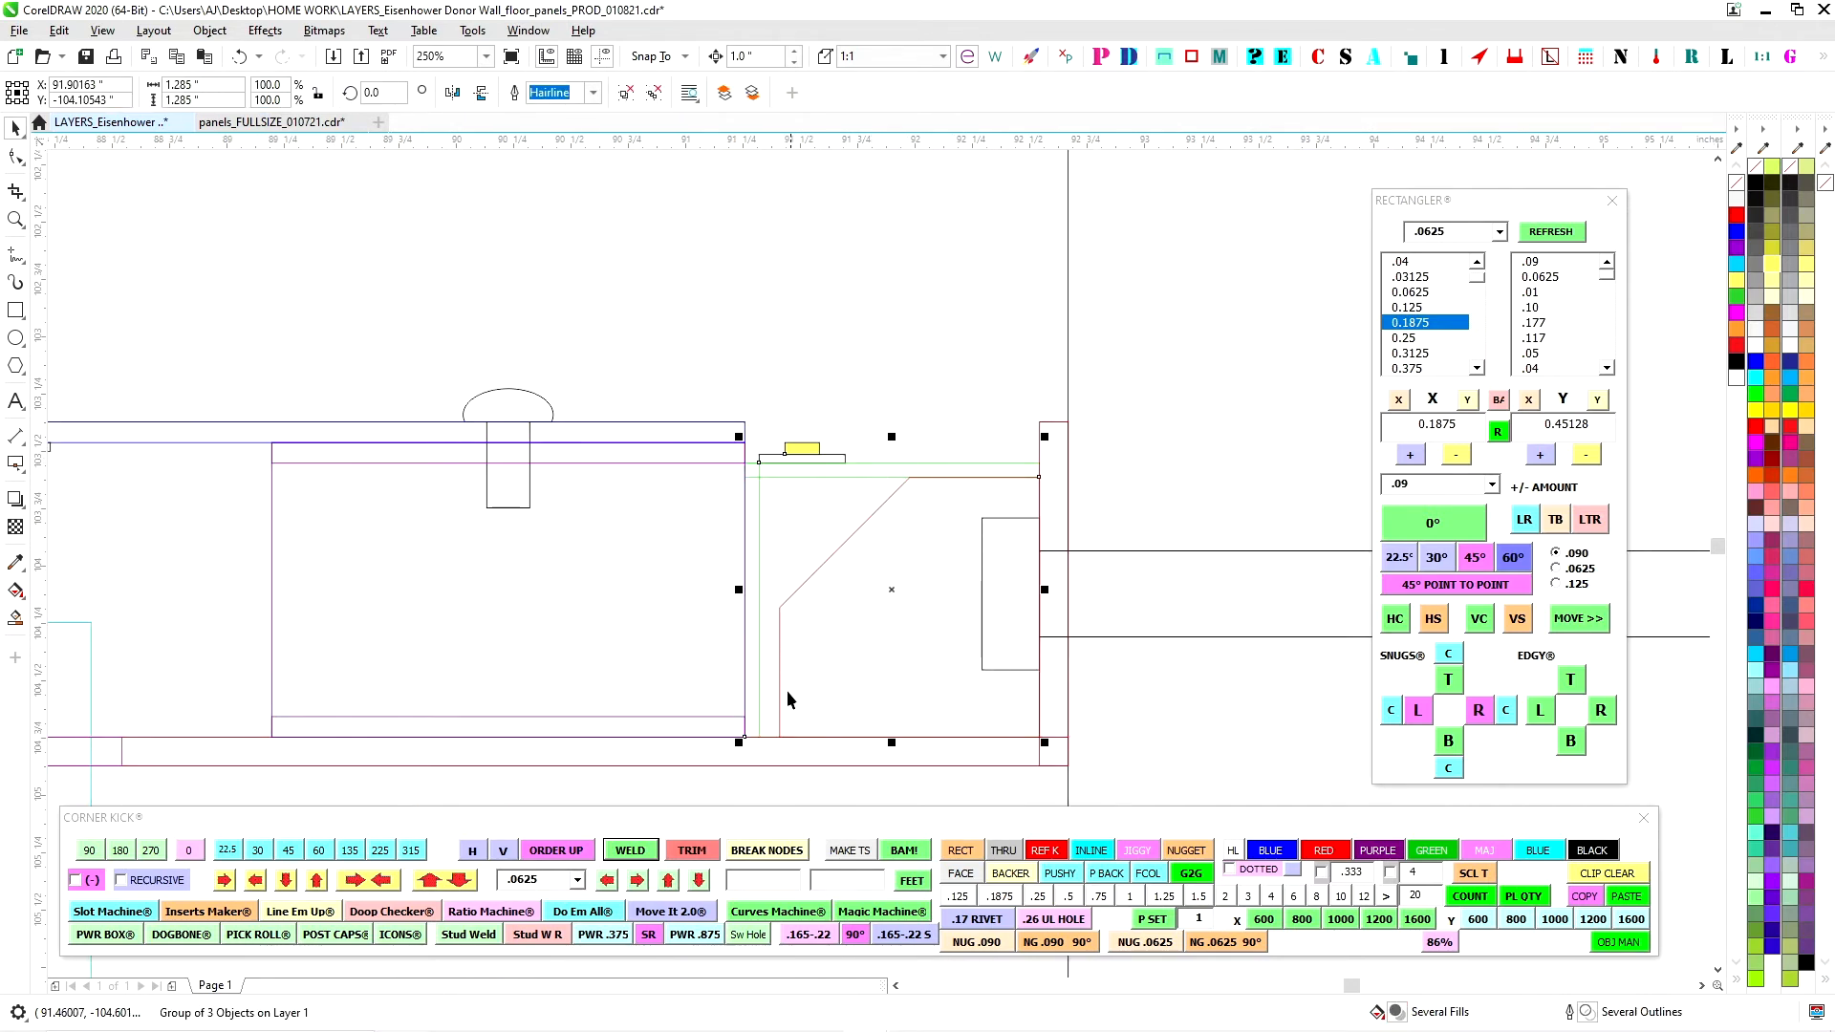
{"action": "scroll", "coordinate": [972, 462], "scroll_direction": "down", "scroll_amount": 2}
{"action": "left_click", "coordinate": [935, 554]}
{"action": "left_click", "coordinate": [971, 490]}
{"action": "scroll", "coordinate": [943, 467], "scroll_direction": "up", "scroll_amount": 1}
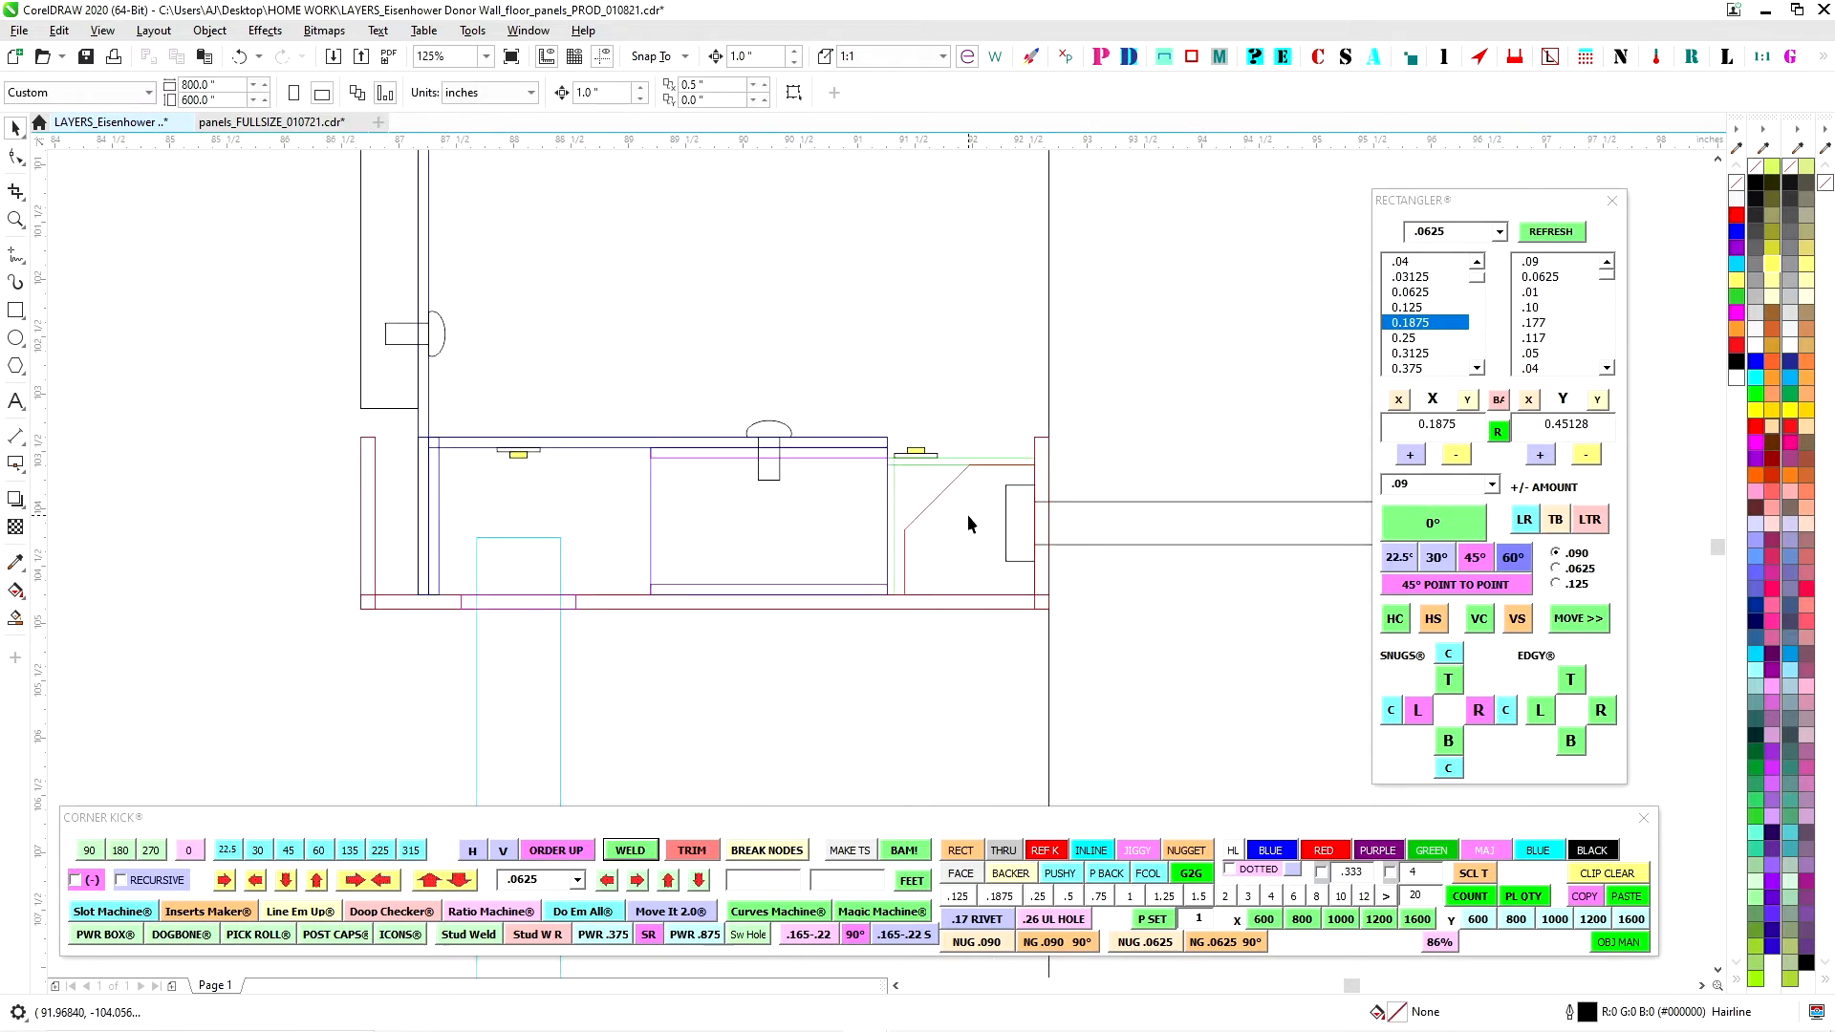
Lift the green light bracket out of the channel and set it back over the chamfered brace.
{"action": "left_click", "coordinate": [915, 459]}
{"action": "key", "text": "Up"}
{"action": "key", "text": "Down"}
{"action": "scroll", "coordinate": [1225, 430], "scroll_direction": "down", "scroll_amount": 2}
{"action": "left_click", "coordinate": [1223, 395]}
{"action": "scroll", "coordinate": [1161, 440], "scroll_direction": "up", "scroll_amount": 2}
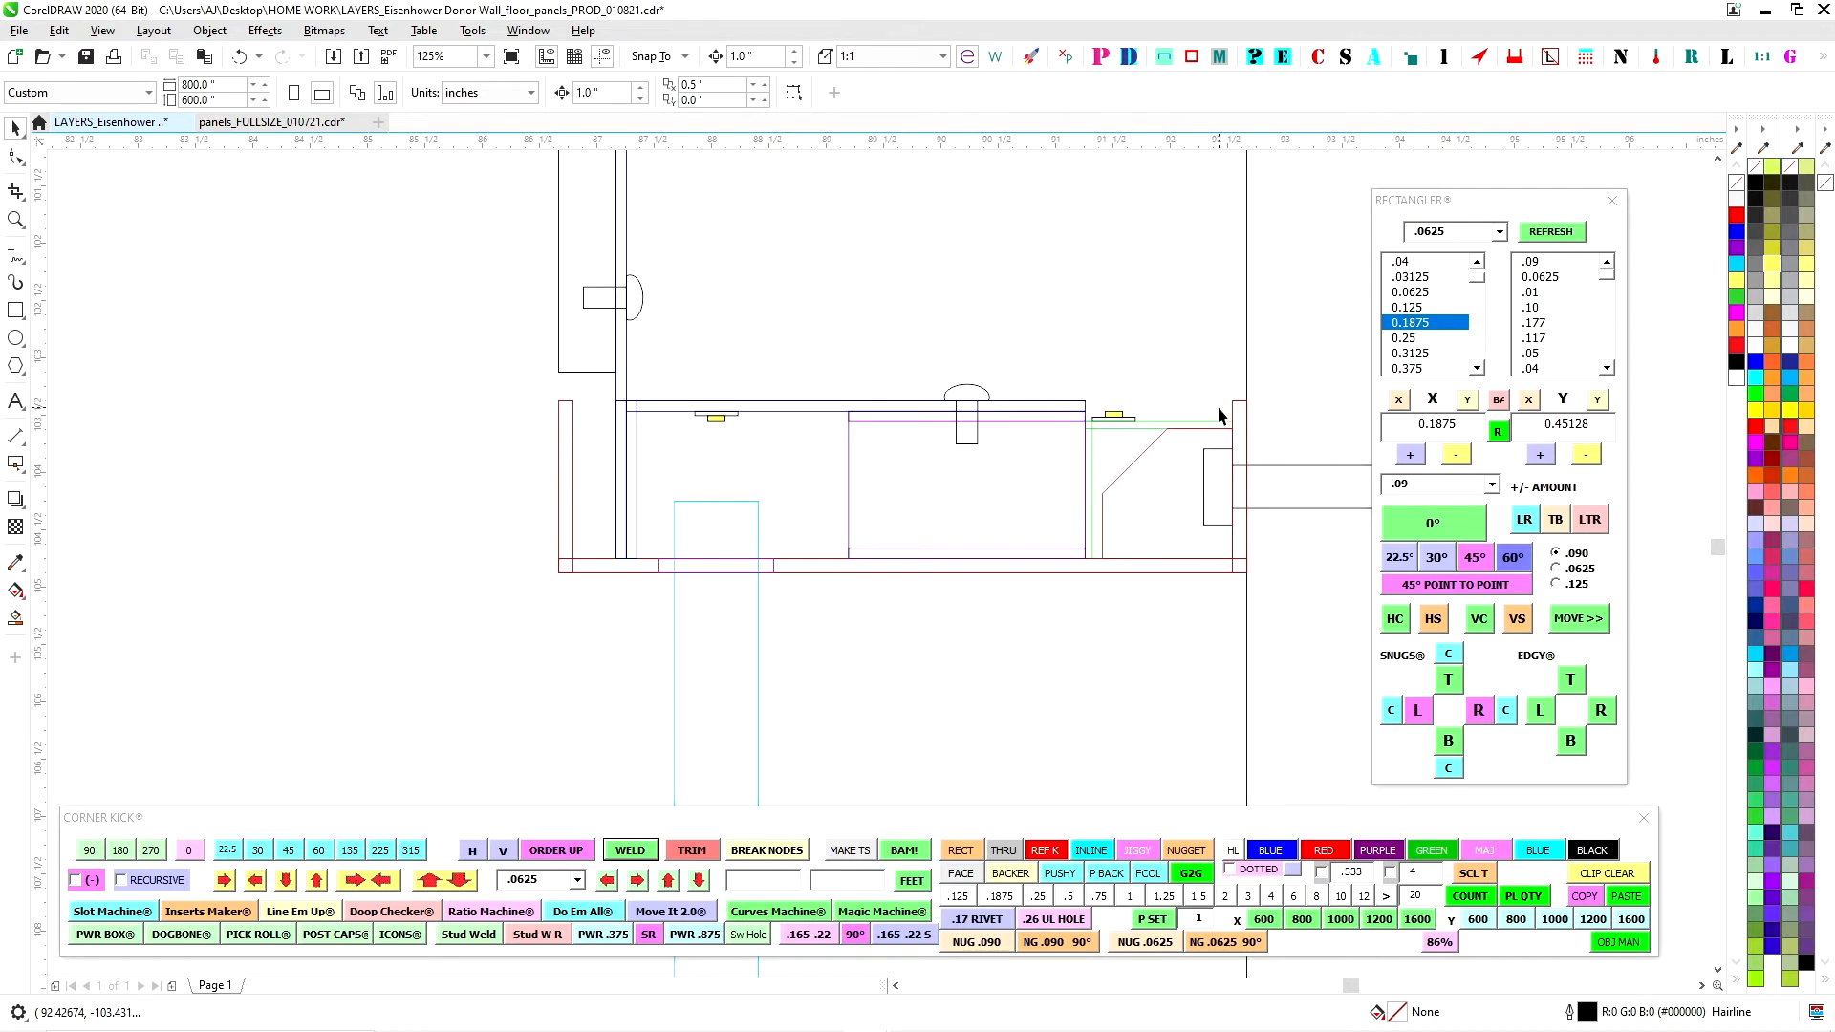
{"action": "scroll", "coordinate": [1128, 435], "scroll_direction": "down", "scroll_amount": 2}
{"action": "scroll", "coordinate": [1118, 418], "scroll_direction": "up", "scroll_amount": 2}
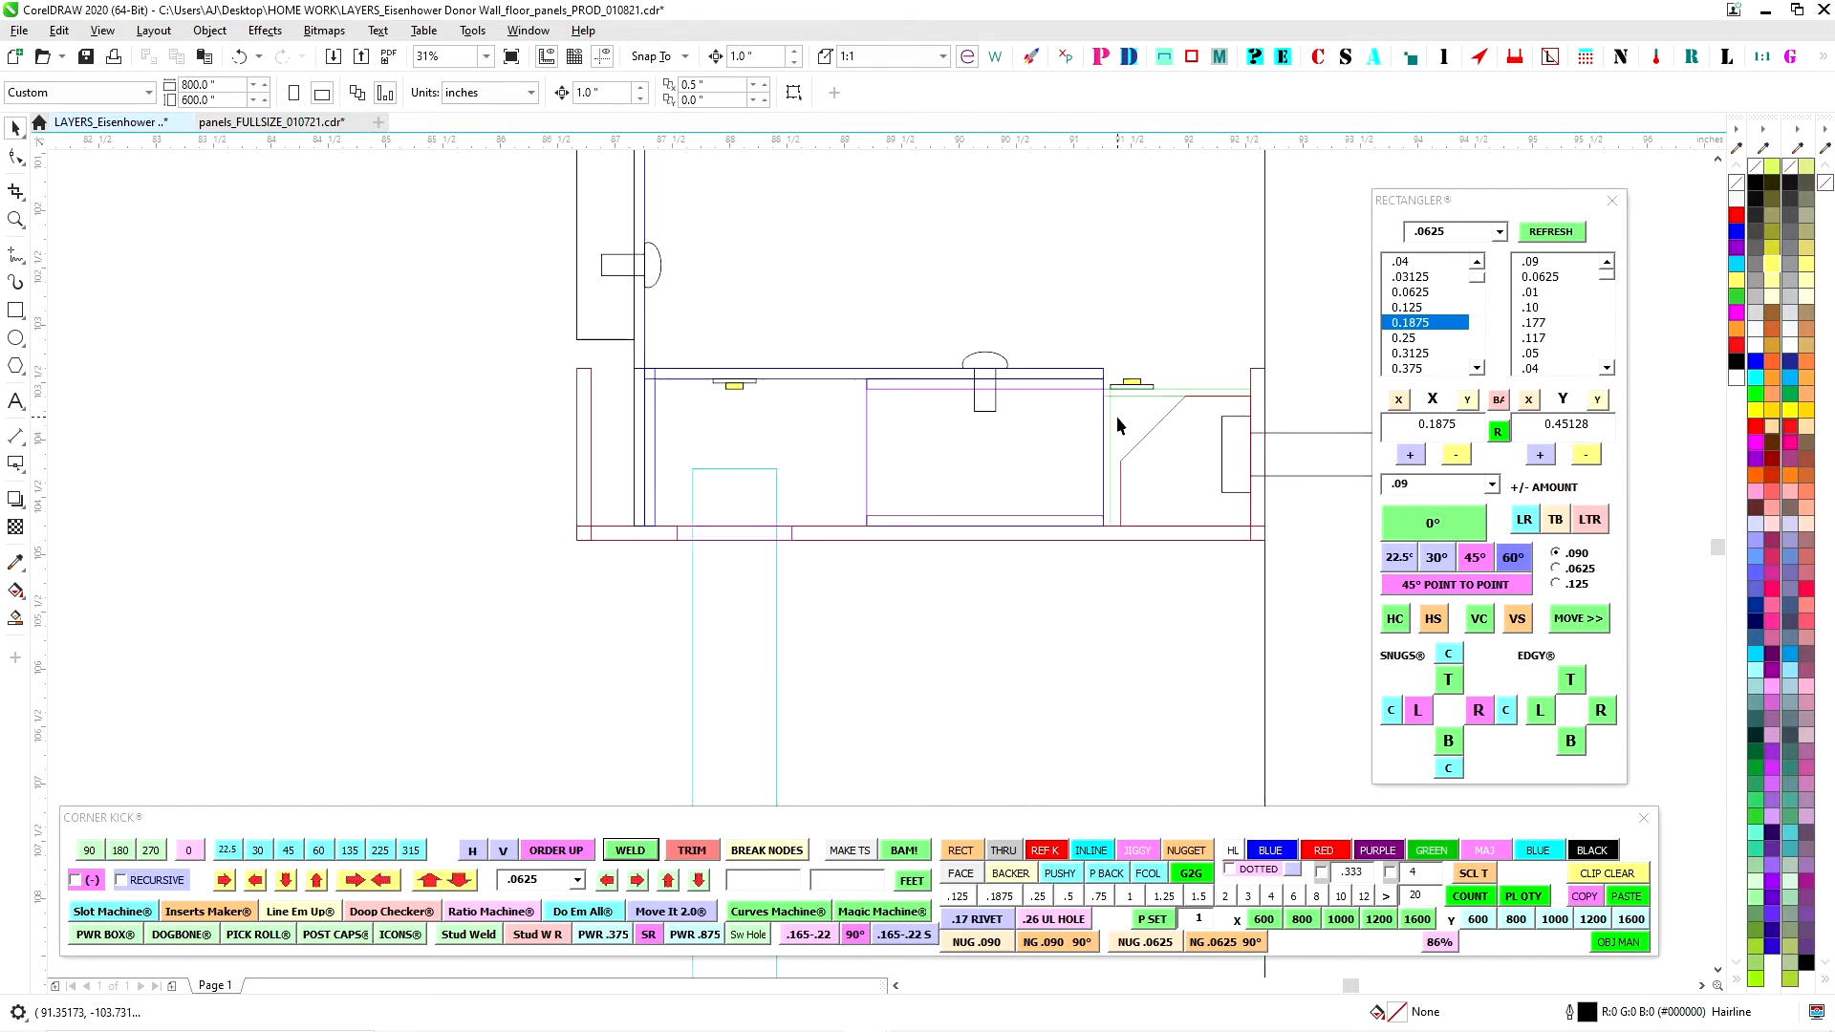
Compare the screw positions and lettering on the front-view header with the assembled side section.
{"action": "scroll", "coordinate": [1145, 387], "scroll_direction": "down", "scroll_amount": 2}
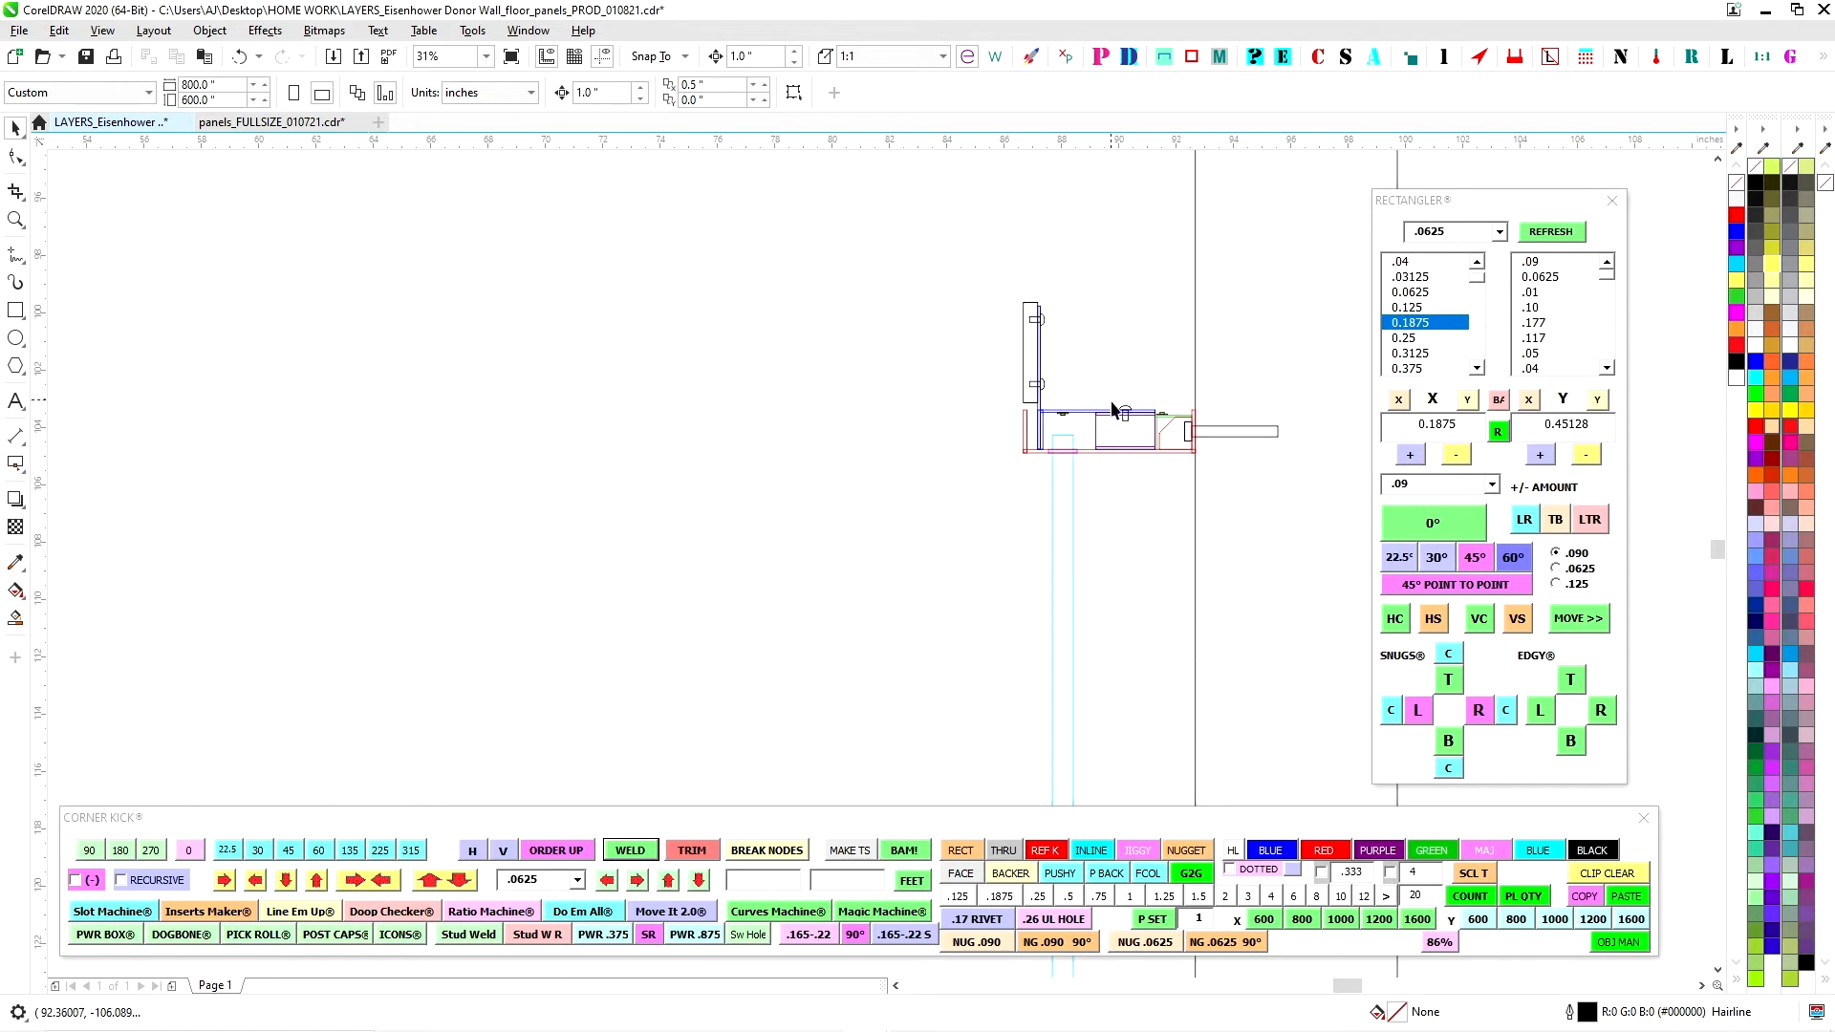
{"action": "scroll", "coordinate": [1137, 425], "scroll_direction": "down", "scroll_amount": 2}
{"action": "left_click_drag", "start_coordinate": [836, 447], "coordinate": [1207, 373]}
{"action": "left_click_drag", "start_coordinate": [482, 419], "coordinate": [720, 466]}
{"action": "scroll", "coordinate": [983, 426], "scroll_direction": "up", "scroll_amount": 2}
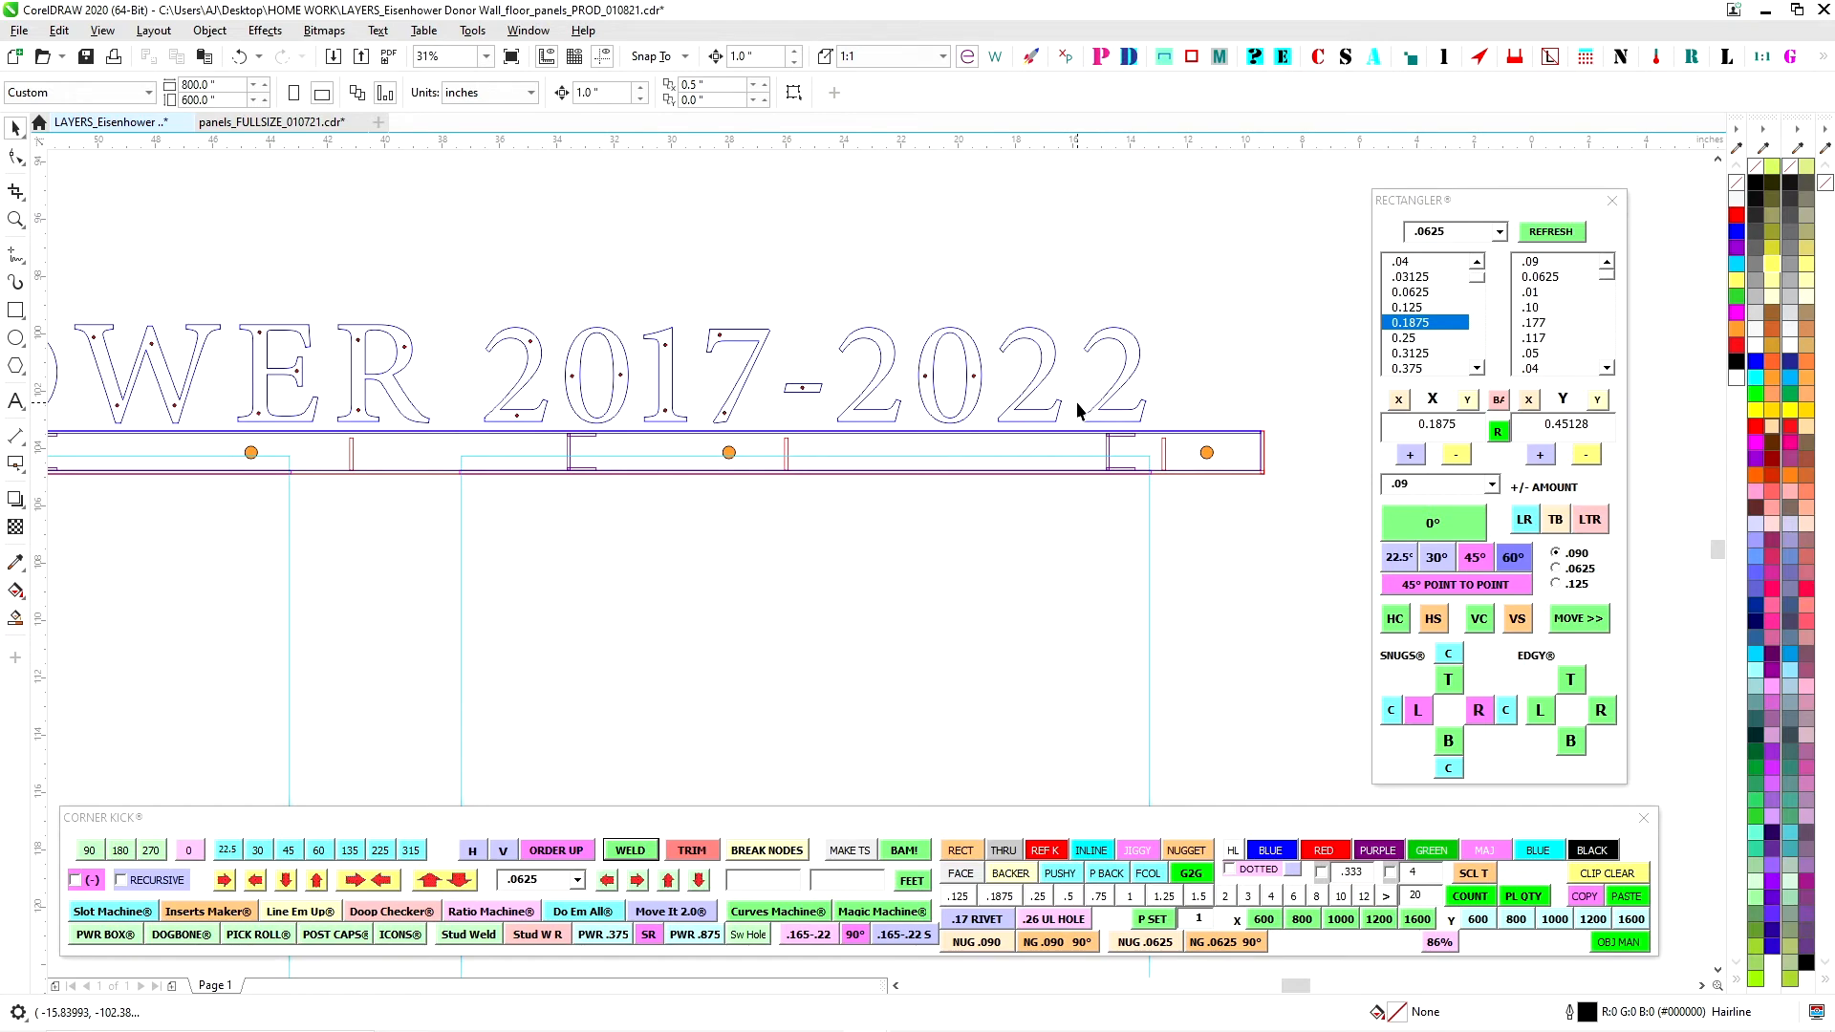
{"action": "scroll", "coordinate": [1081, 409], "scroll_direction": "down", "scroll_amount": 2}
{"action": "scroll", "coordinate": [1165, 476], "scroll_direction": "down", "scroll_amount": 2}
{"action": "left_click_drag", "start_coordinate": [1198, 462], "coordinate": [849, 471]}
{"action": "scroll", "coordinate": [988, 461], "scroll_direction": "up", "scroll_amount": 2}
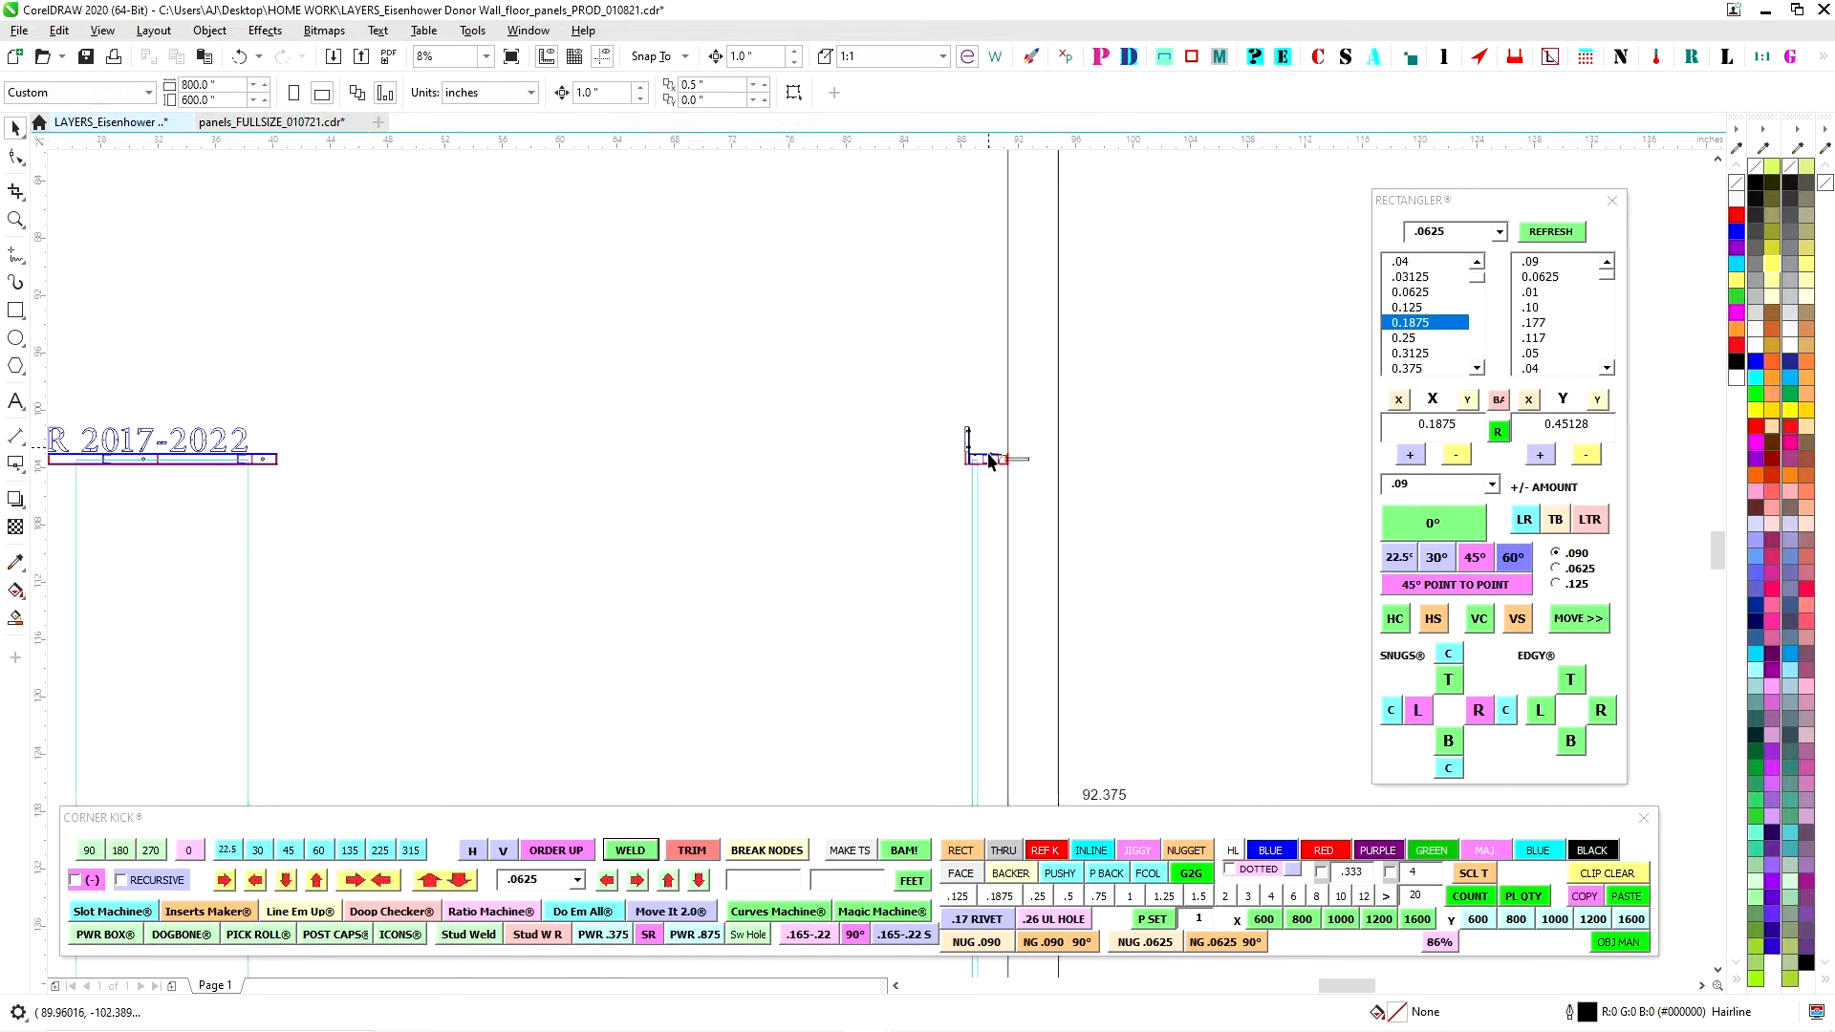
Check the size of the sky-blue panel rectangle standing in the base slot of the side section.
{"action": "scroll", "coordinate": [918, 438], "scroll_direction": "down", "scroll_amount": 2}
{"action": "left_click_drag", "start_coordinate": [709, 492], "coordinate": [904, 529]}
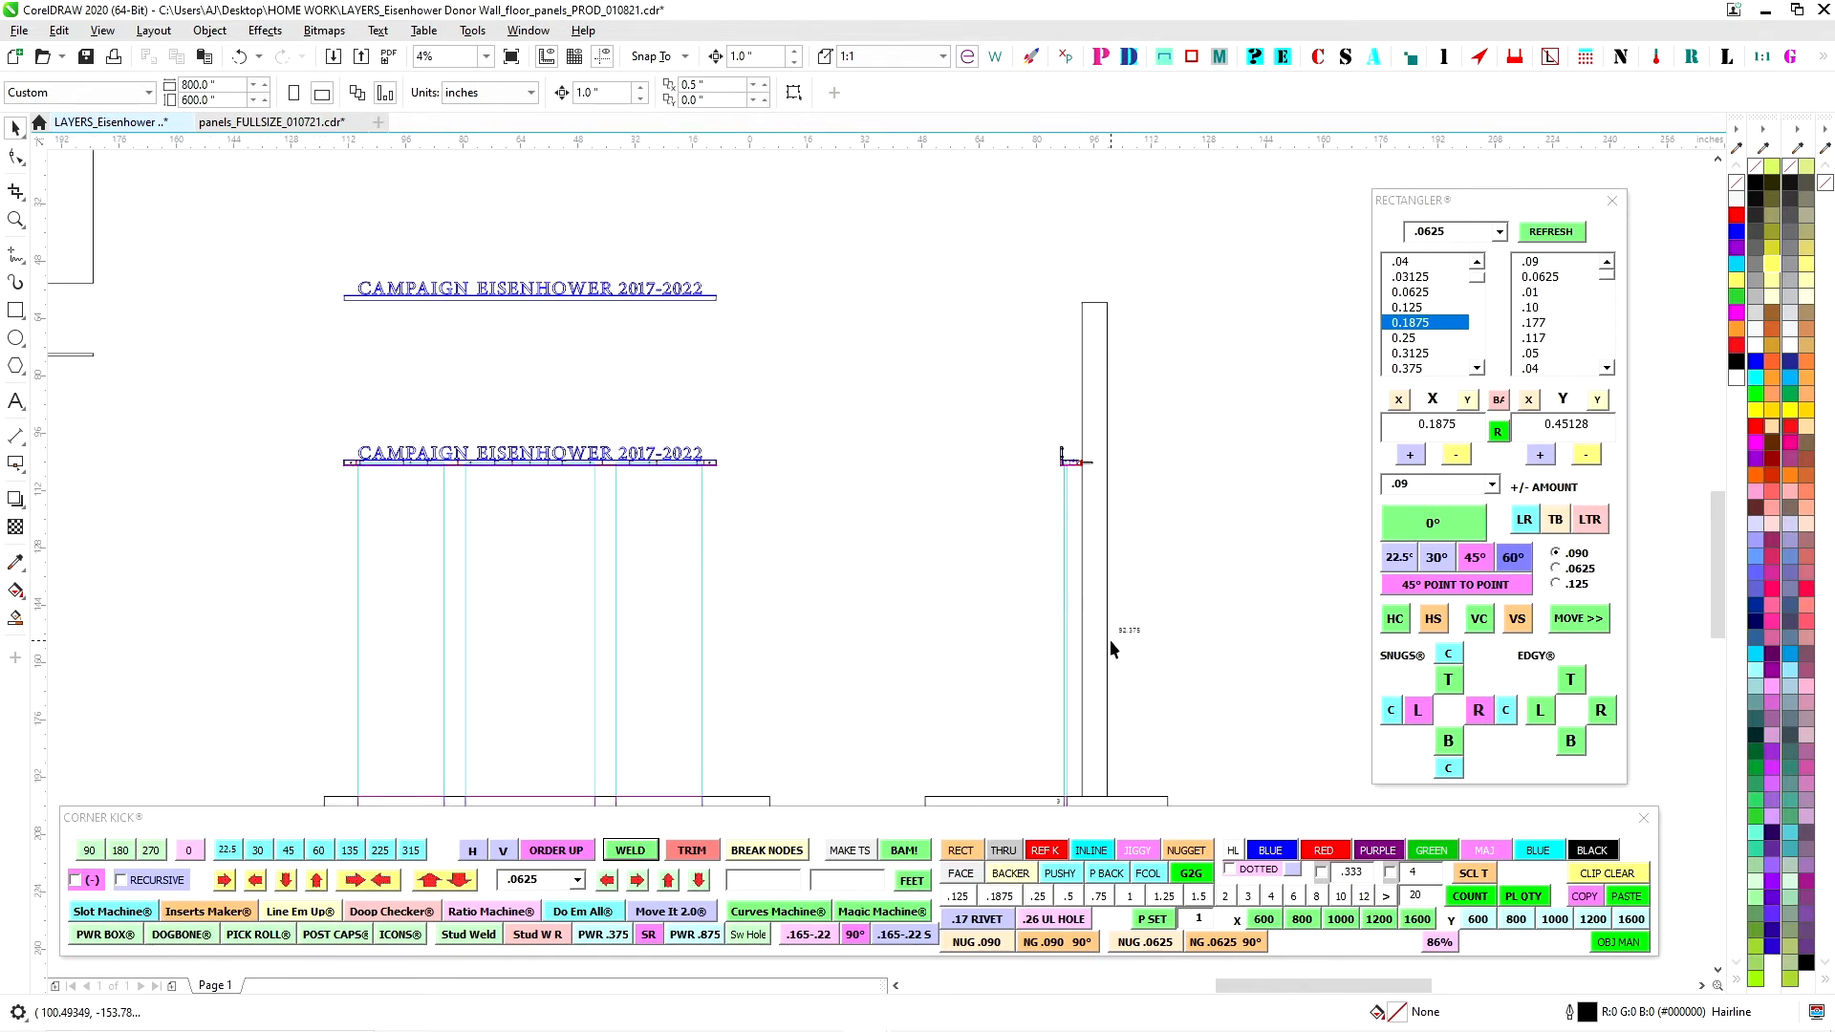
{"action": "left_click_drag", "start_coordinate": [1142, 508], "coordinate": [989, 433]}
{"action": "scroll", "coordinate": [935, 732], "scroll_direction": "up", "scroll_amount": 2}
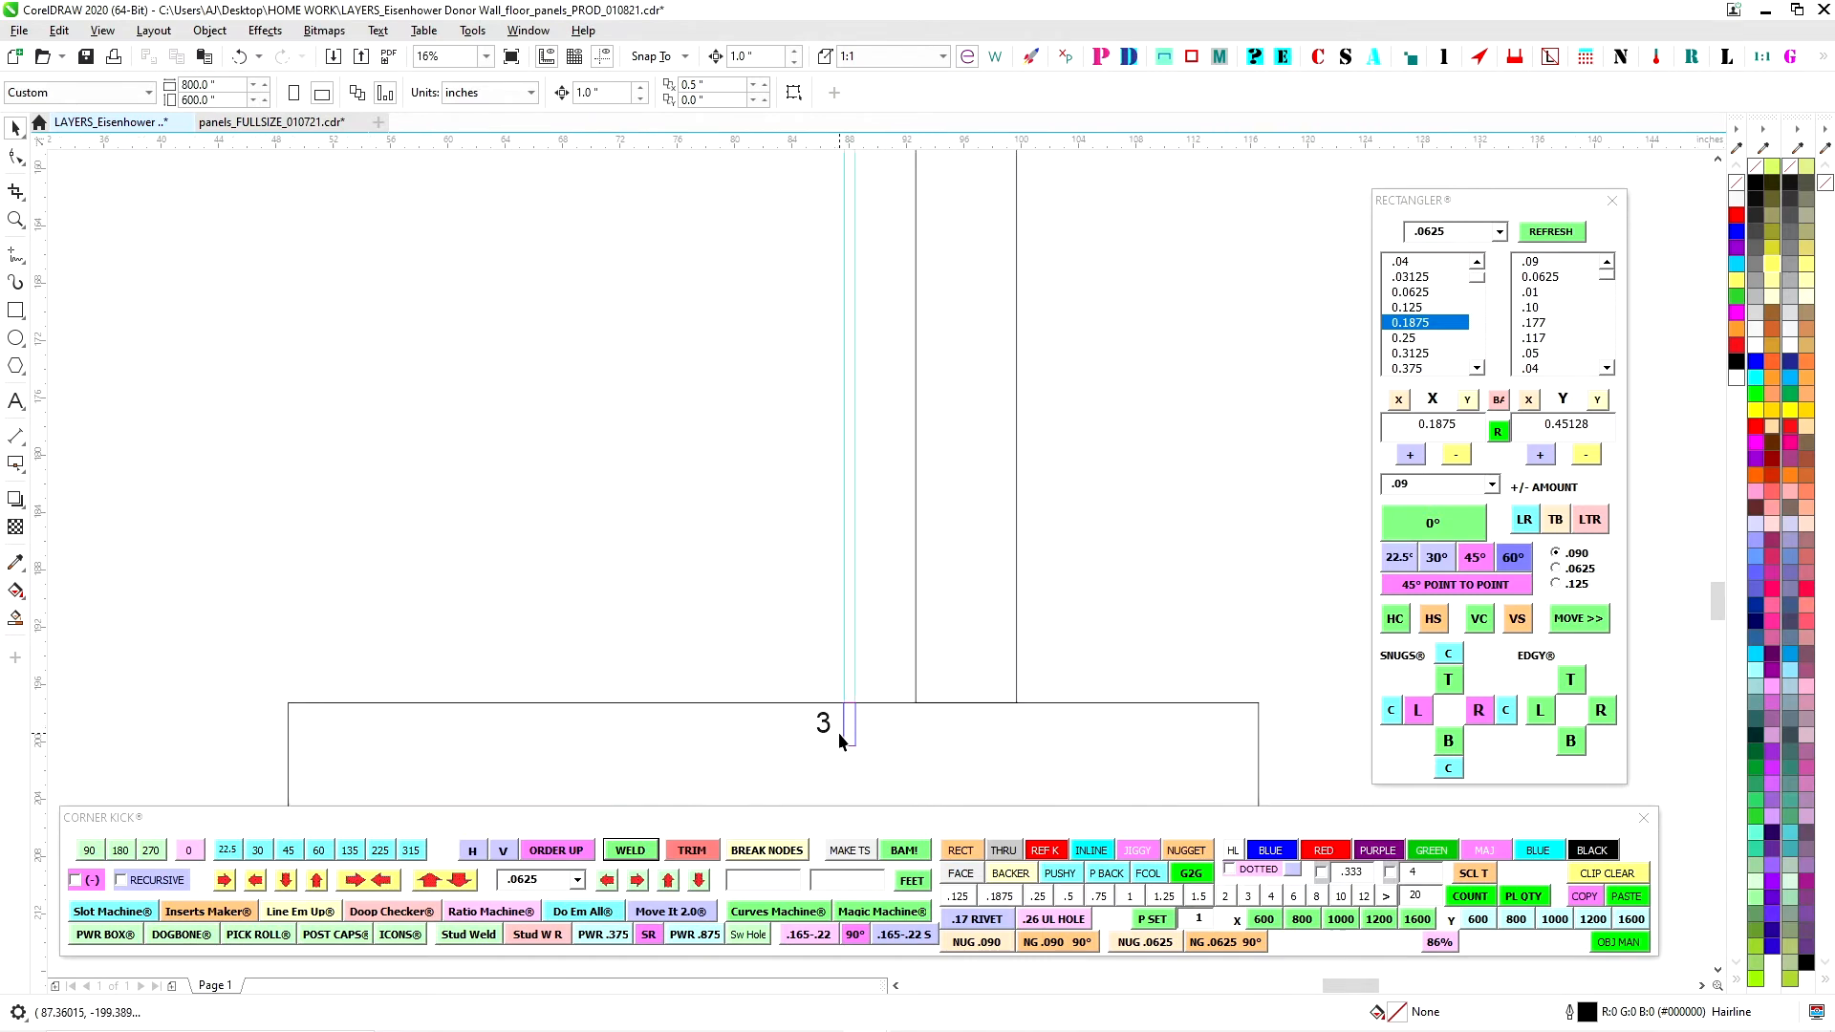
{"action": "left_click", "coordinate": [852, 606]}
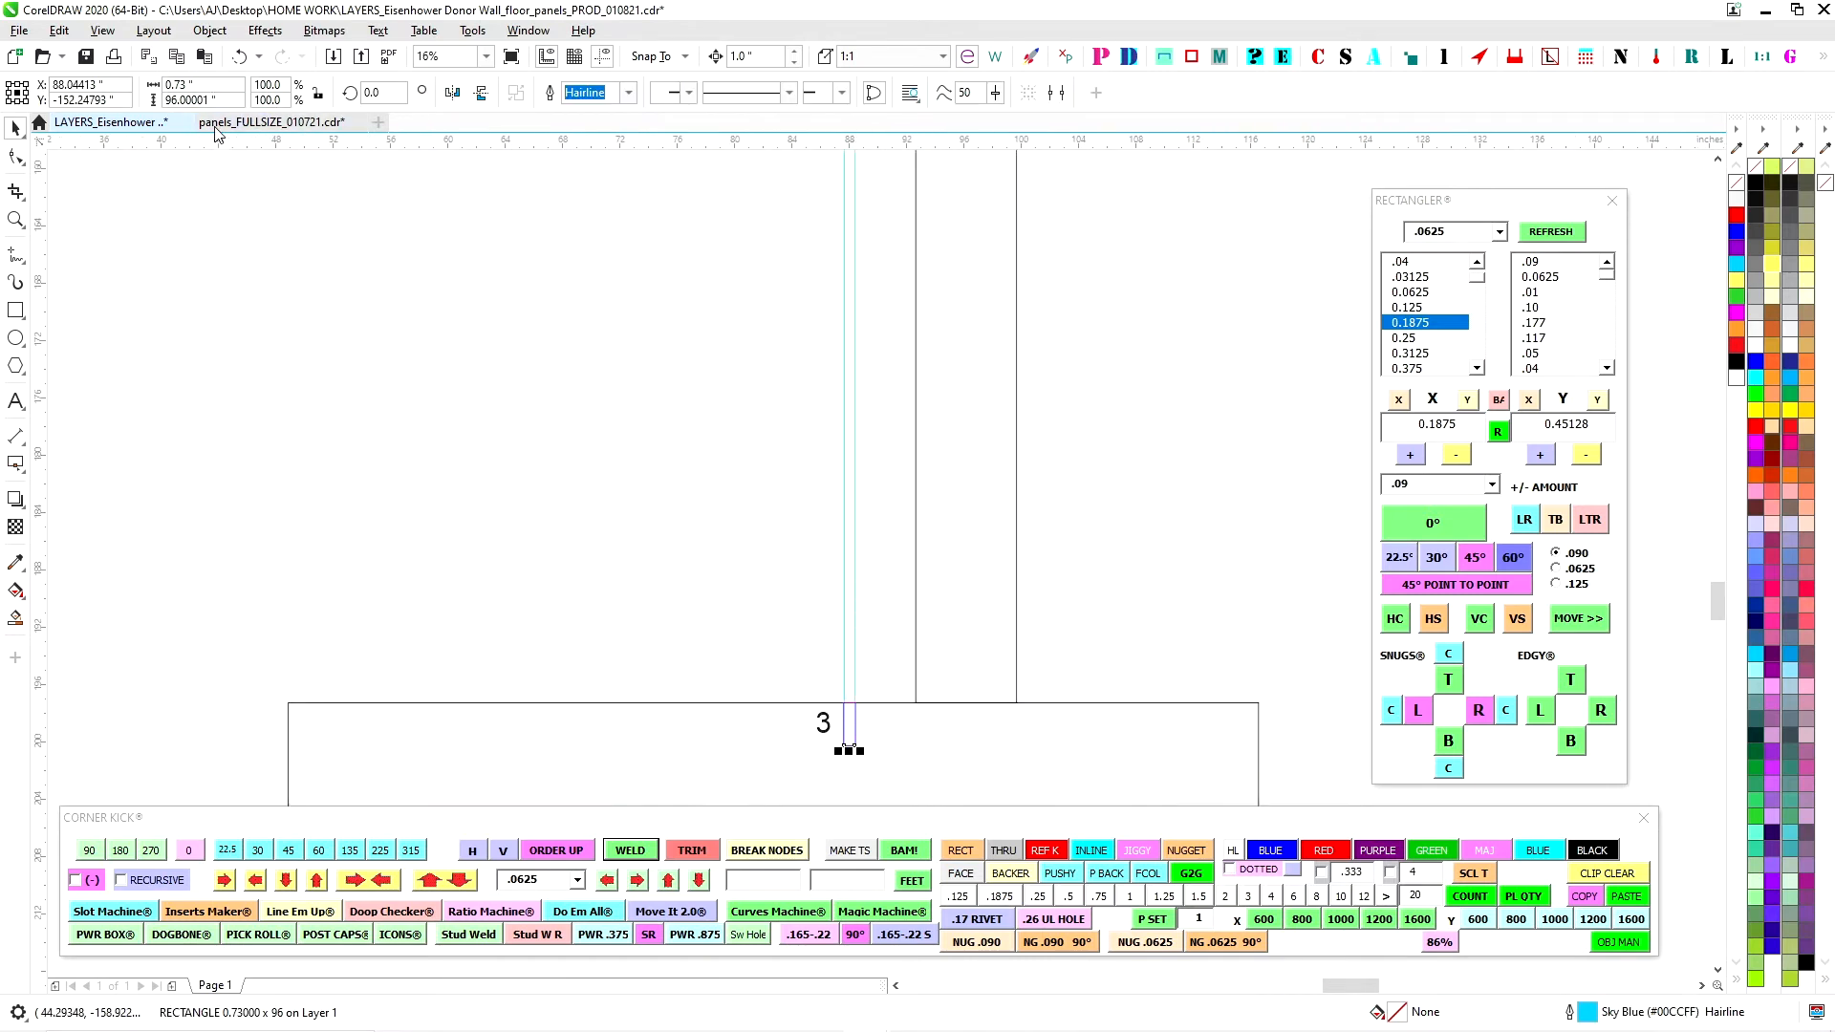
{"action": "scroll", "coordinate": [904, 505], "scroll_direction": "down", "scroll_amount": 2}
{"action": "scroll", "coordinate": [867, 347], "scroll_direction": "up", "scroll_amount": 1}
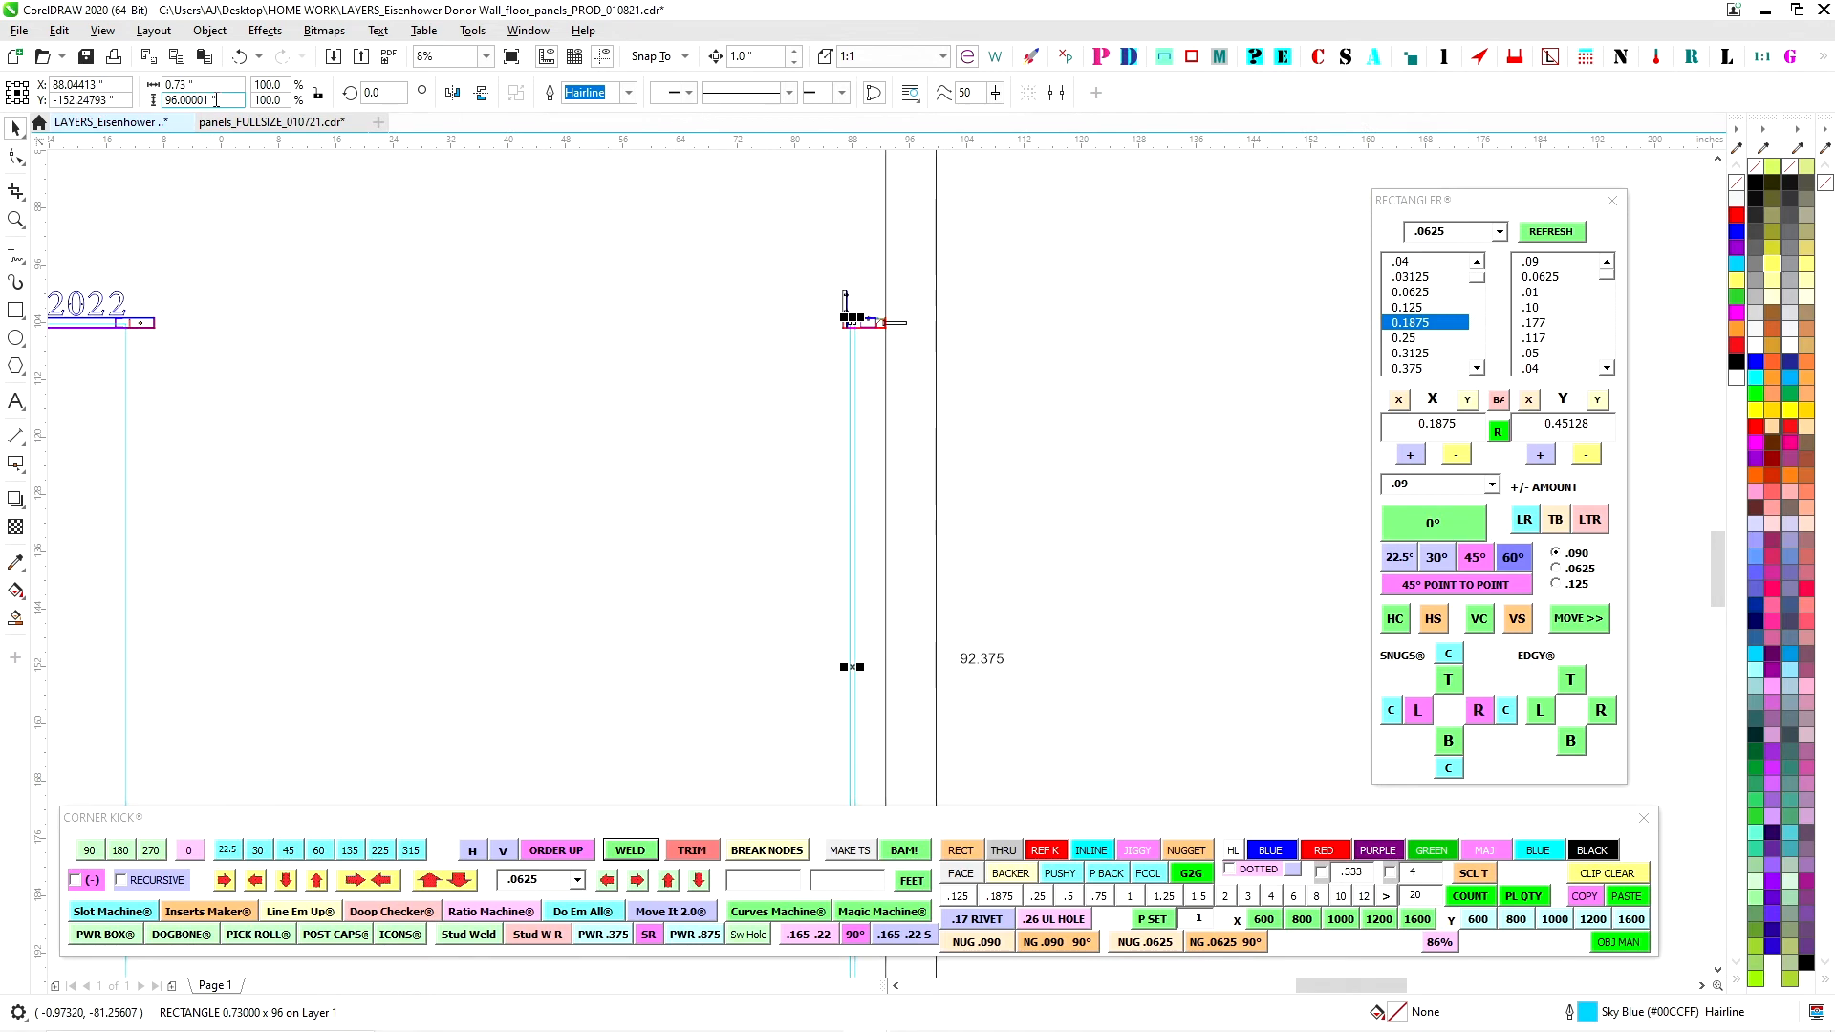
{"action": "left_click", "coordinate": [969, 481]}
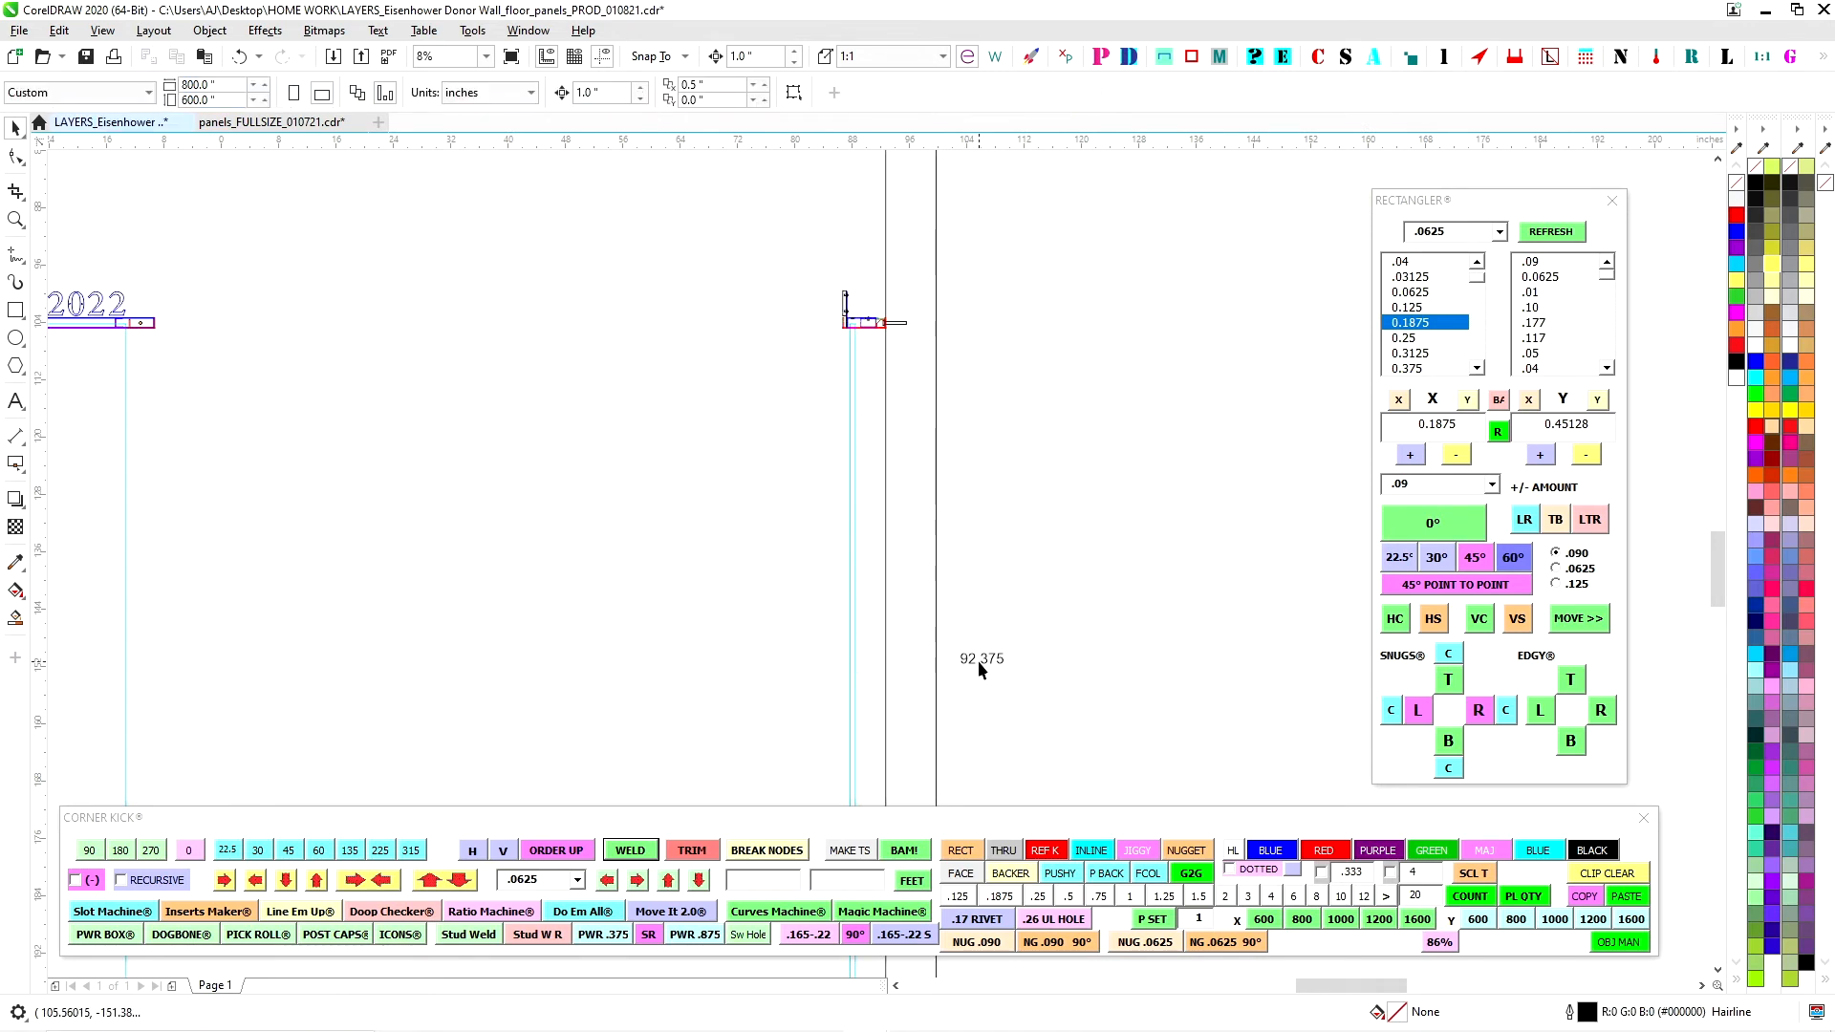
Move the 92.375 height label across the wall to the open space on the panel's far side in the side section.
{"action": "left_click", "coordinate": [977, 659]}
{"action": "key", "text": "Left"}
{"action": "key", "text": "Left"}
{"action": "key", "text": "Left"}
{"action": "key", "text": "Left"}
{"action": "key", "text": "Left"}
{"action": "key", "text": "Left"}
{"action": "key", "text": "Left"}
{"action": "key", "text": "Left"}
{"action": "key", "text": "Left"}
{"action": "key", "text": "Left"}
{"action": "key", "text": "Left"}
{"action": "key", "text": "Left"}
{"action": "key", "text": "Left"}
{"action": "key", "text": "Left"}
{"action": "key", "text": "Left"}
{"action": "key", "text": "Left"}
{"action": "key", "text": "Left"}
{"action": "key", "text": "Left"}
{"action": "key", "text": "Left"}
{"action": "key", "text": "Left"}
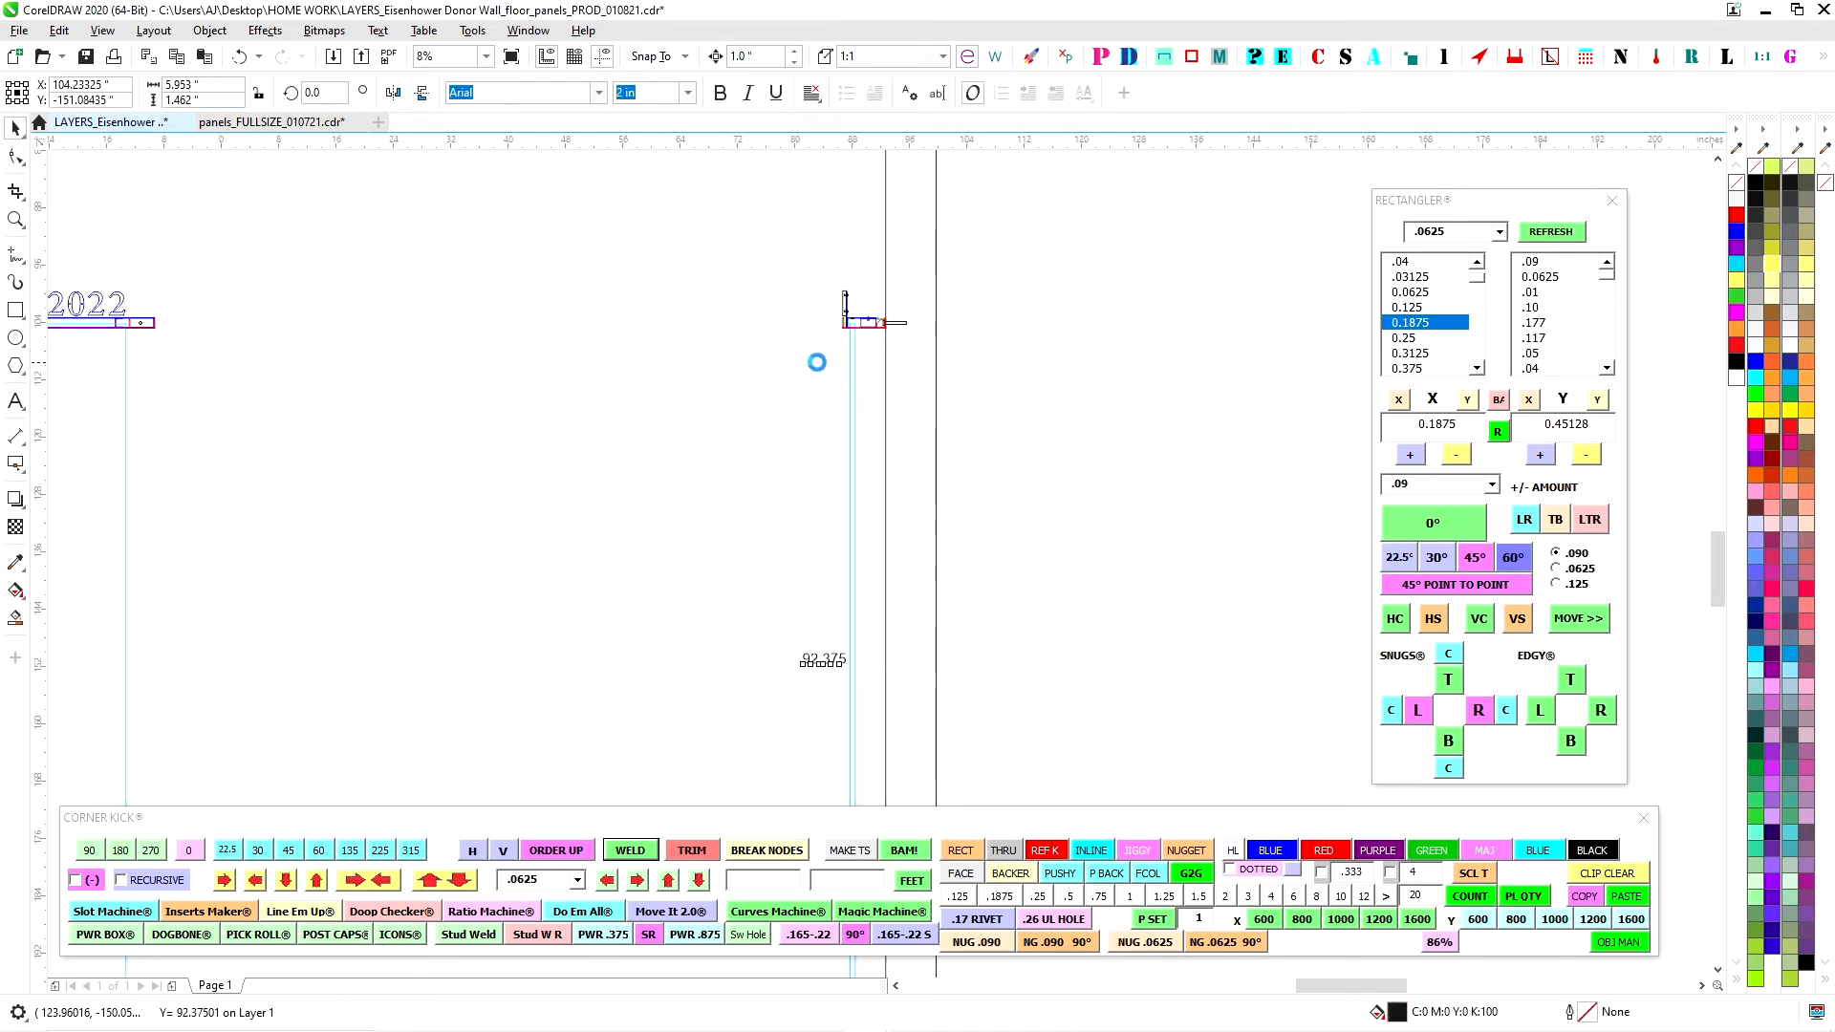
Examine how the panels stand between the header and the floor base in the front and side views.
{"action": "scroll", "coordinate": [831, 360], "scroll_direction": "down", "scroll_amount": 1}
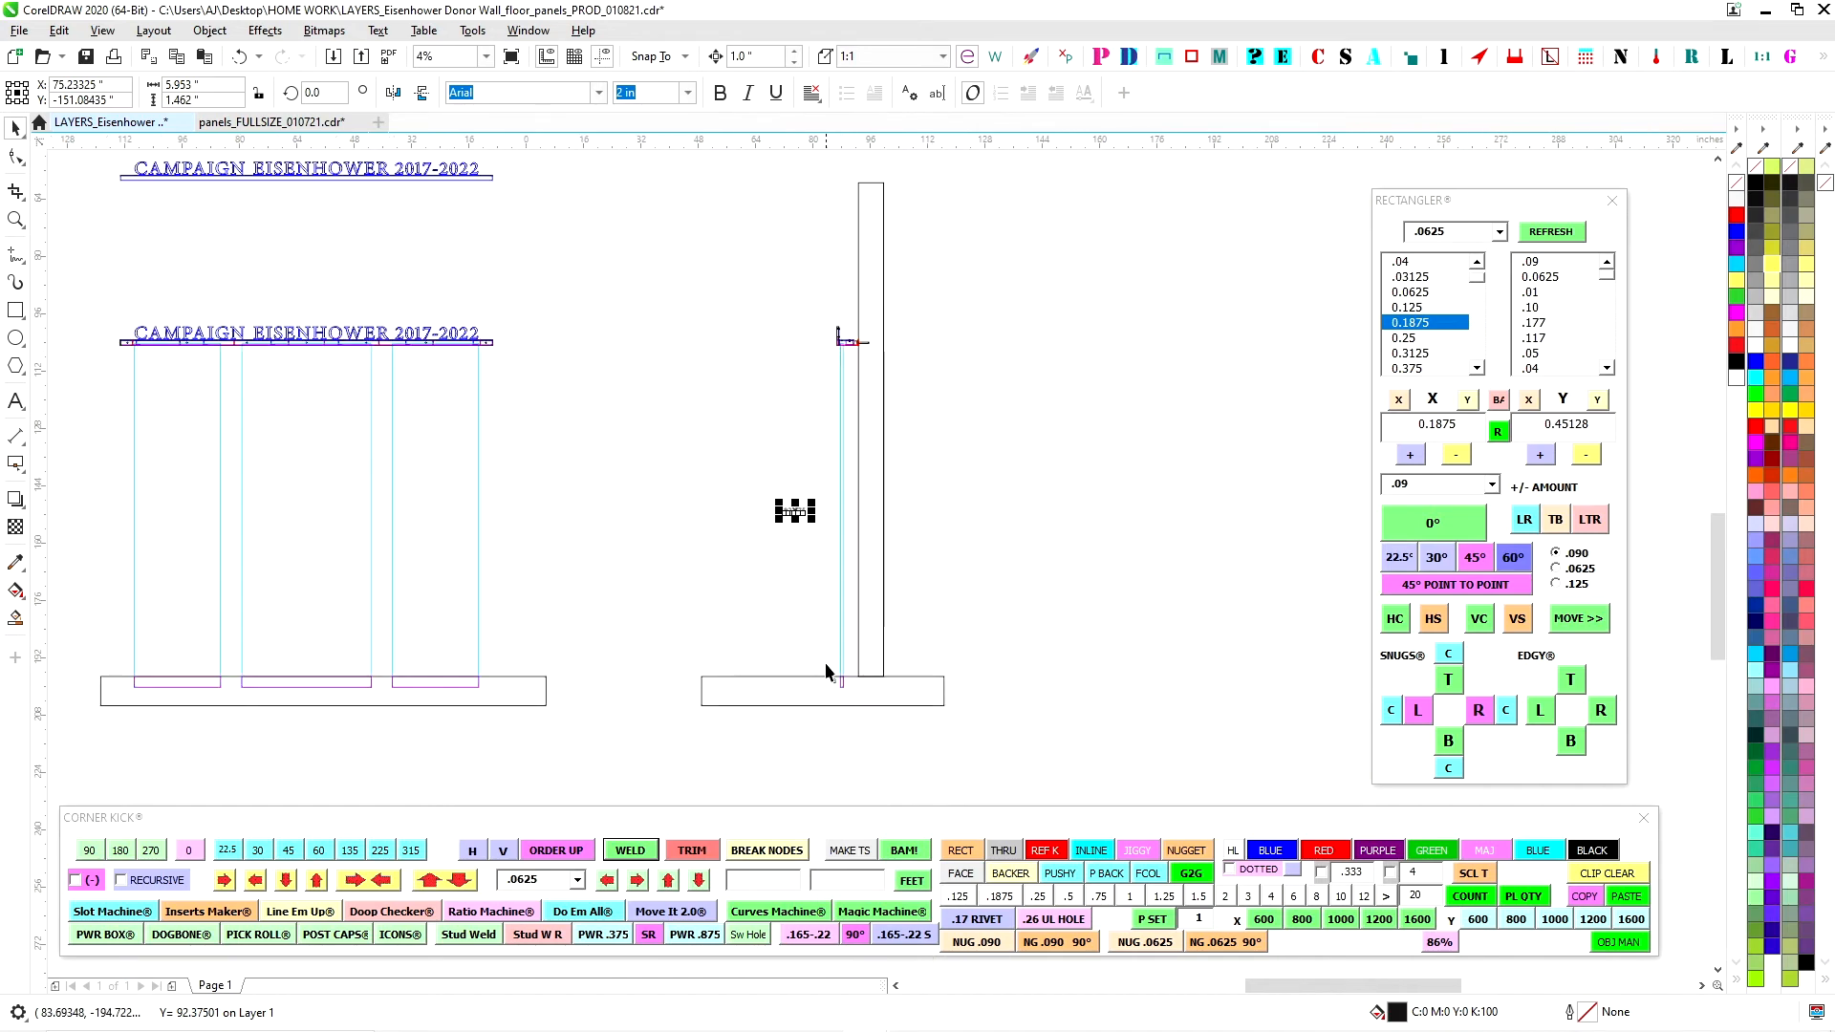
{"action": "scroll", "coordinate": [839, 676], "scroll_direction": "up", "scroll_amount": 1}
{"action": "scroll", "coordinate": [1050, 554], "scroll_direction": "down", "scroll_amount": 2}
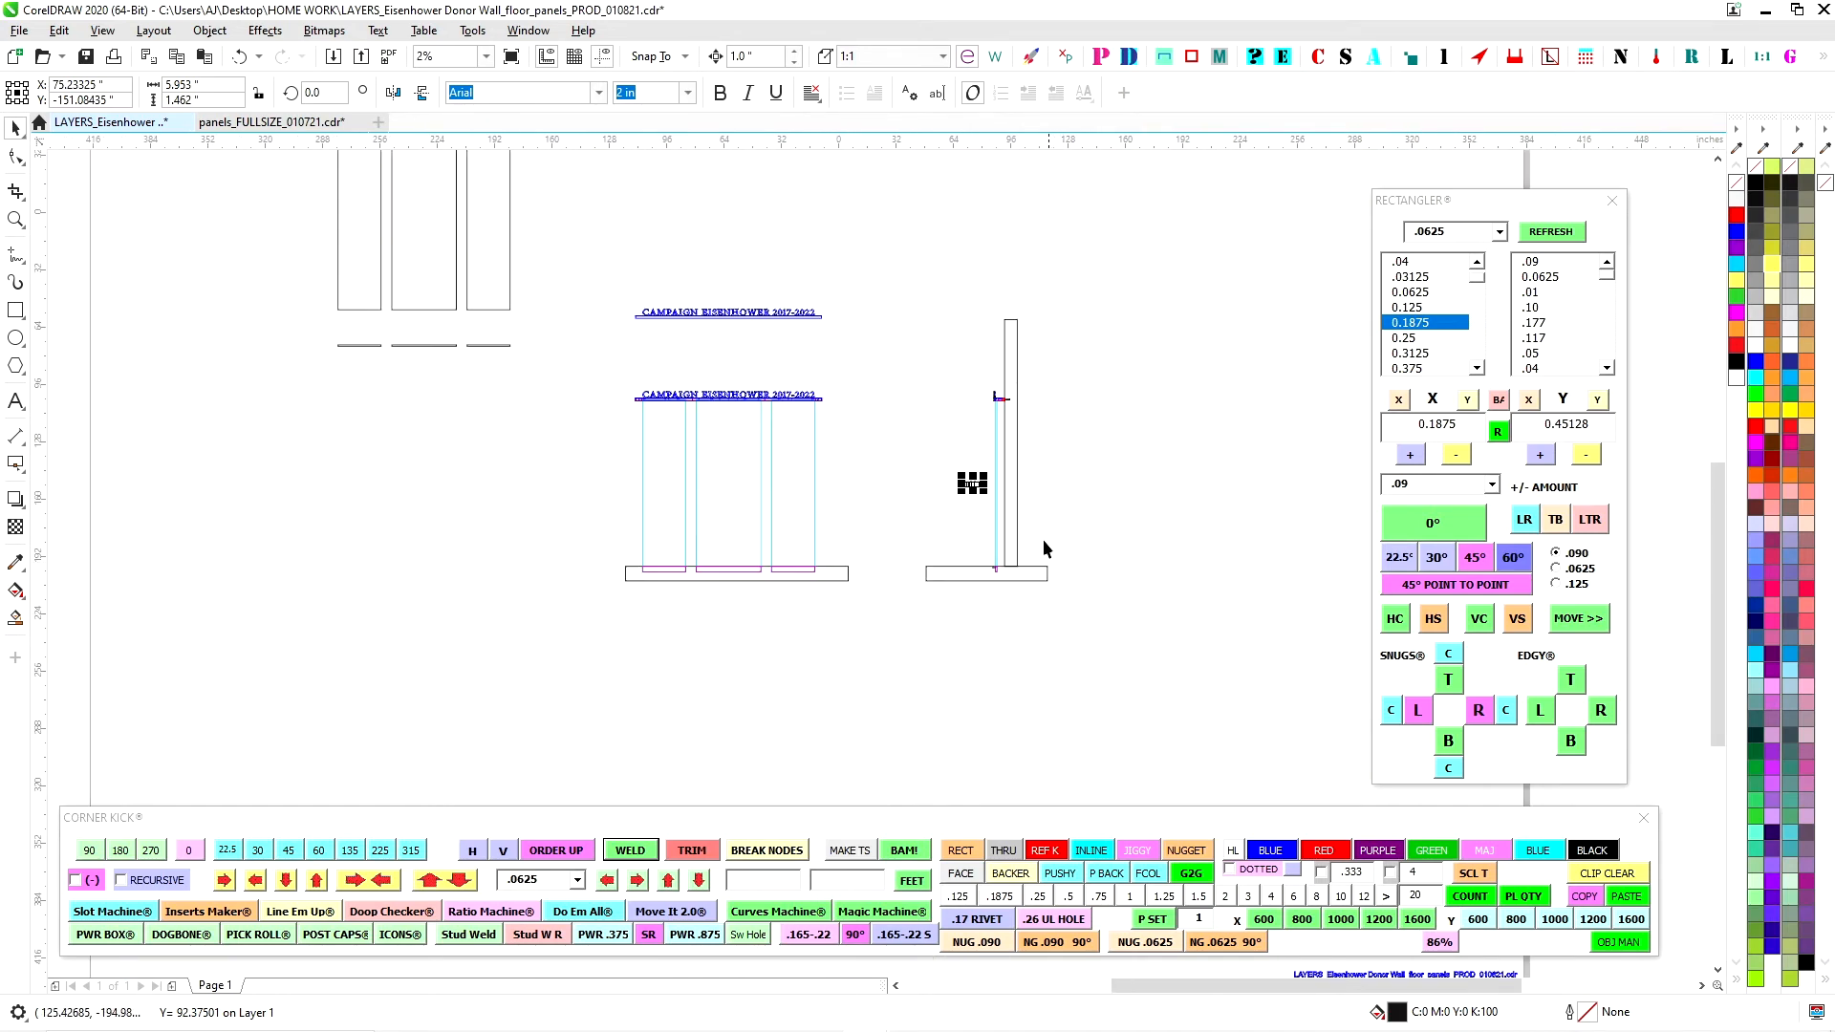
{"action": "scroll", "coordinate": [1012, 394], "scroll_direction": "up", "scroll_amount": 1}
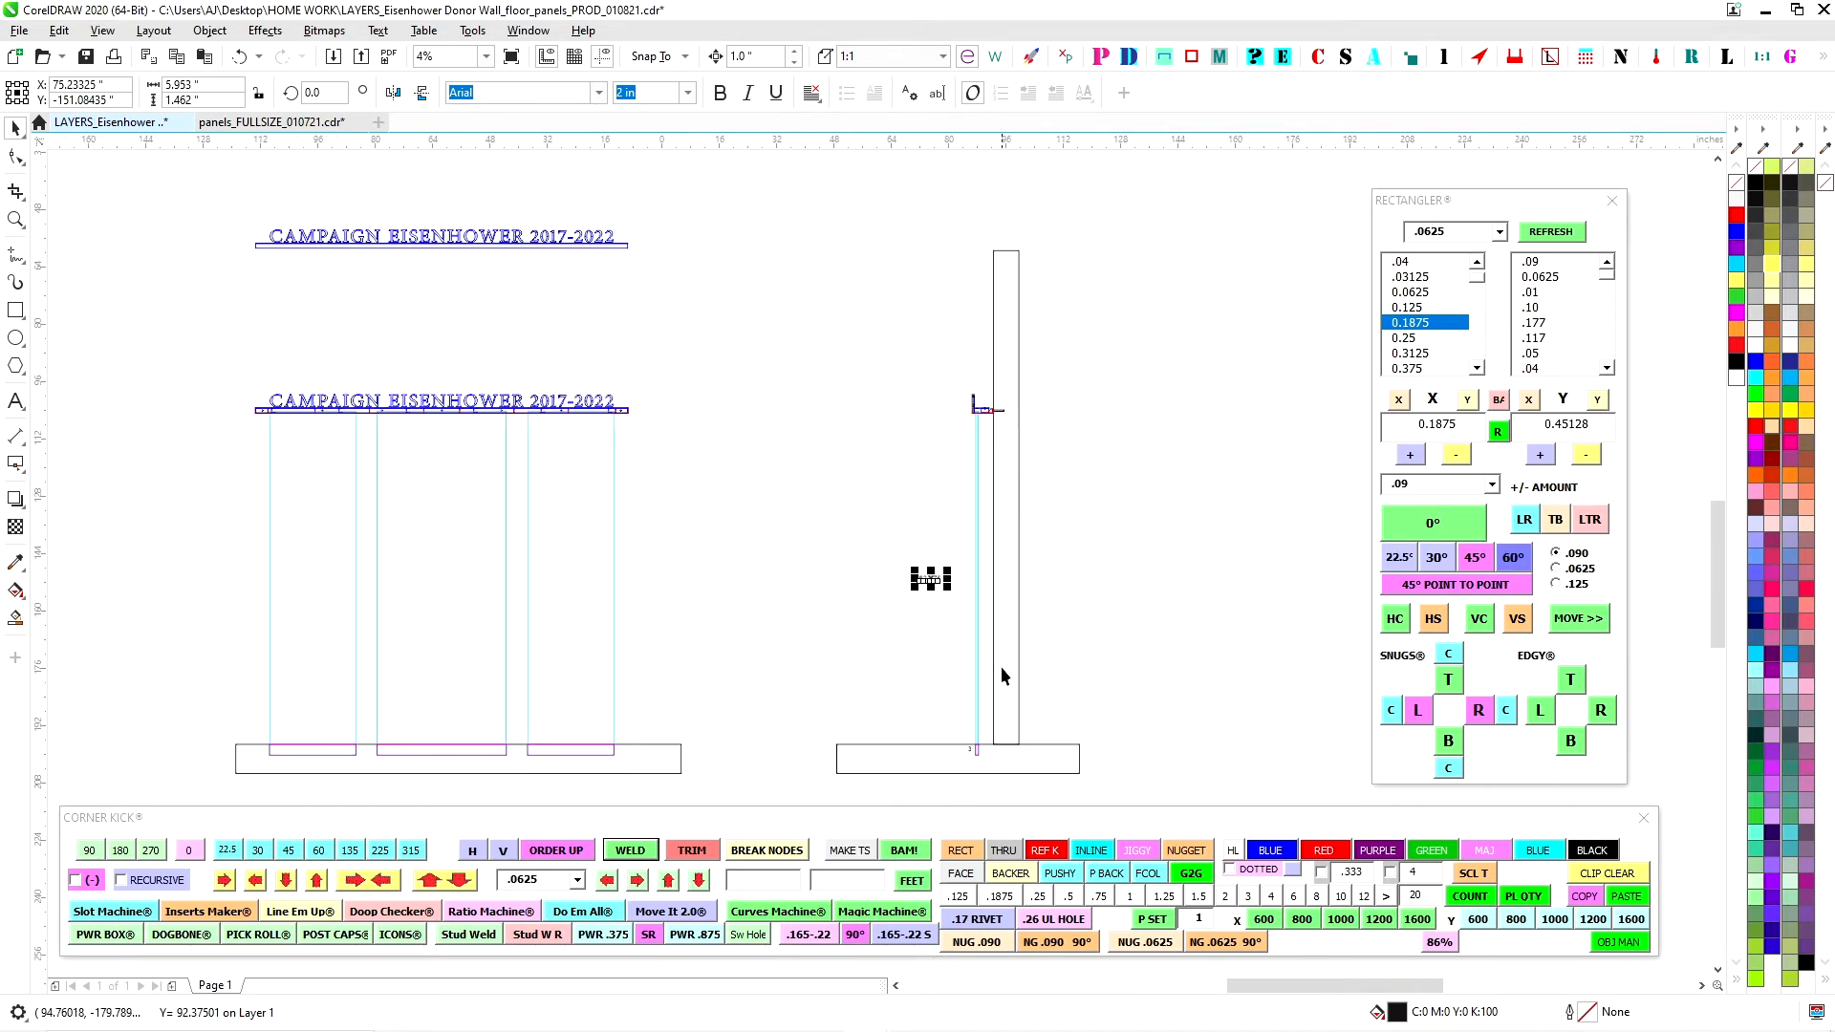
{"action": "scroll", "coordinate": [983, 749], "scroll_direction": "up", "scroll_amount": 1}
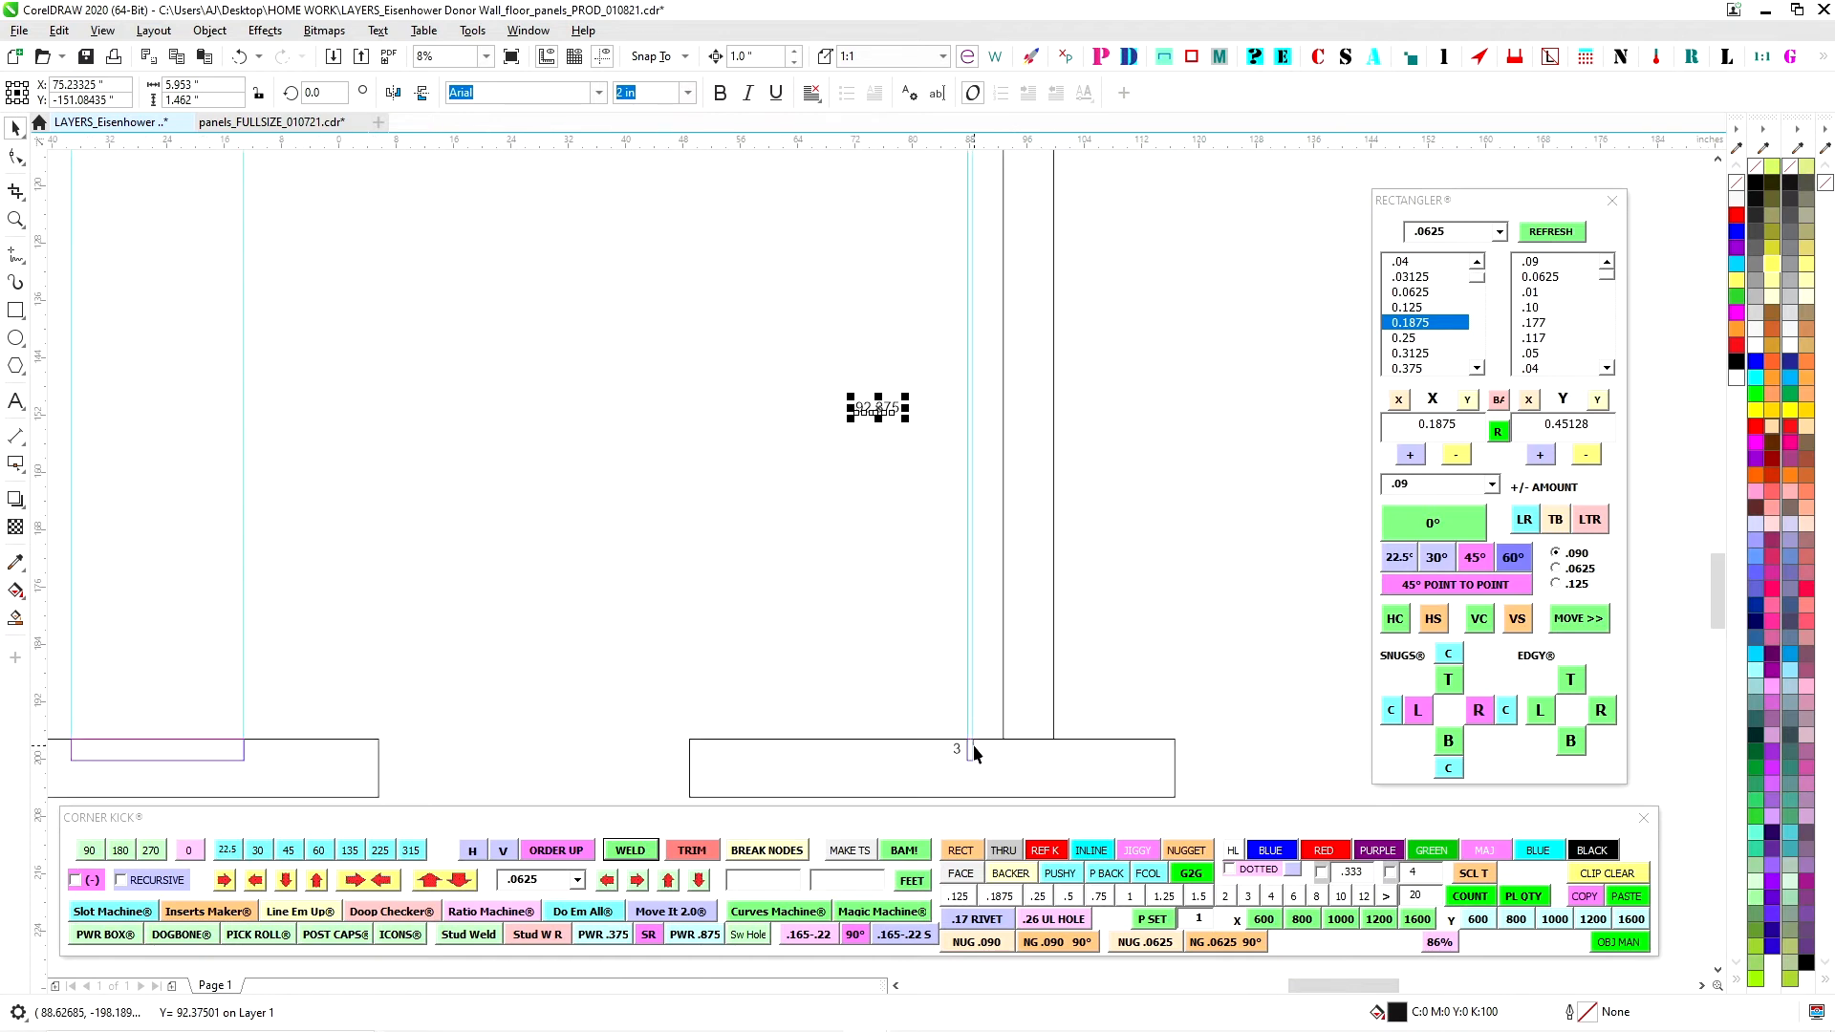
{"action": "scroll", "coordinate": [878, 541], "scroll_direction": "down", "scroll_amount": 1}
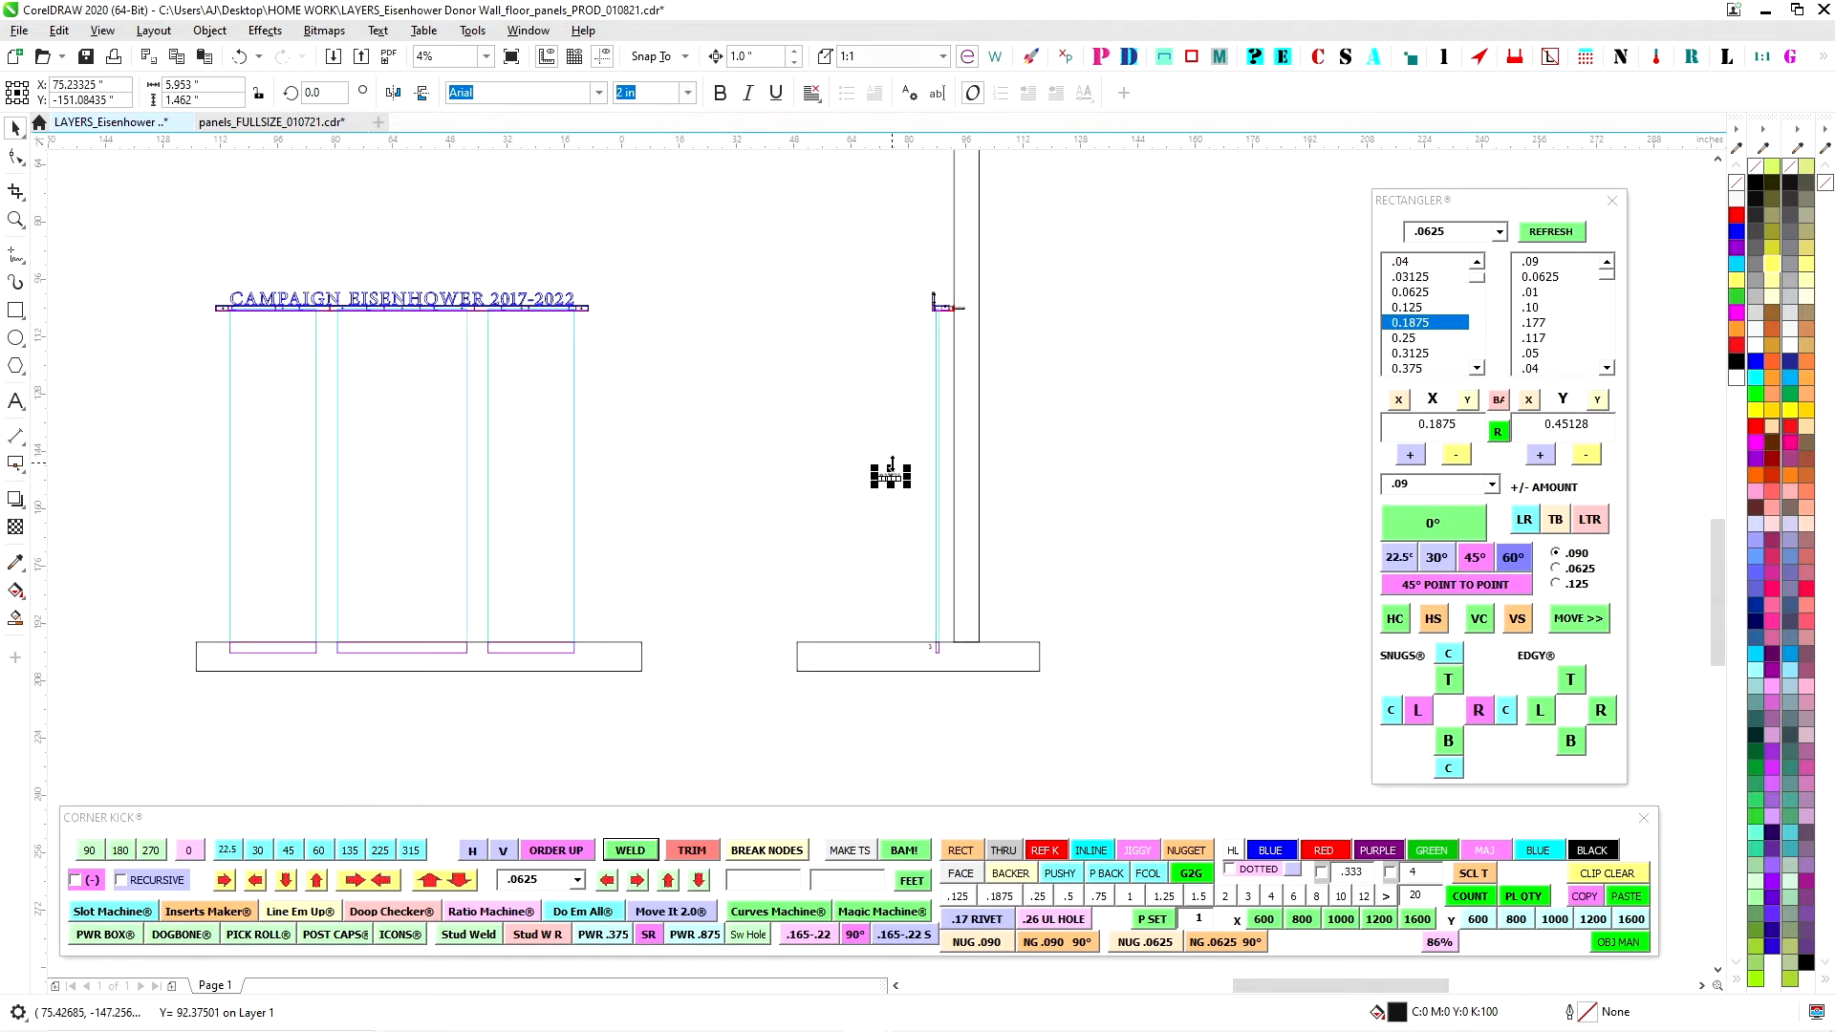
{"action": "scroll", "coordinate": [892, 468], "scroll_direction": "up", "scroll_amount": 1}
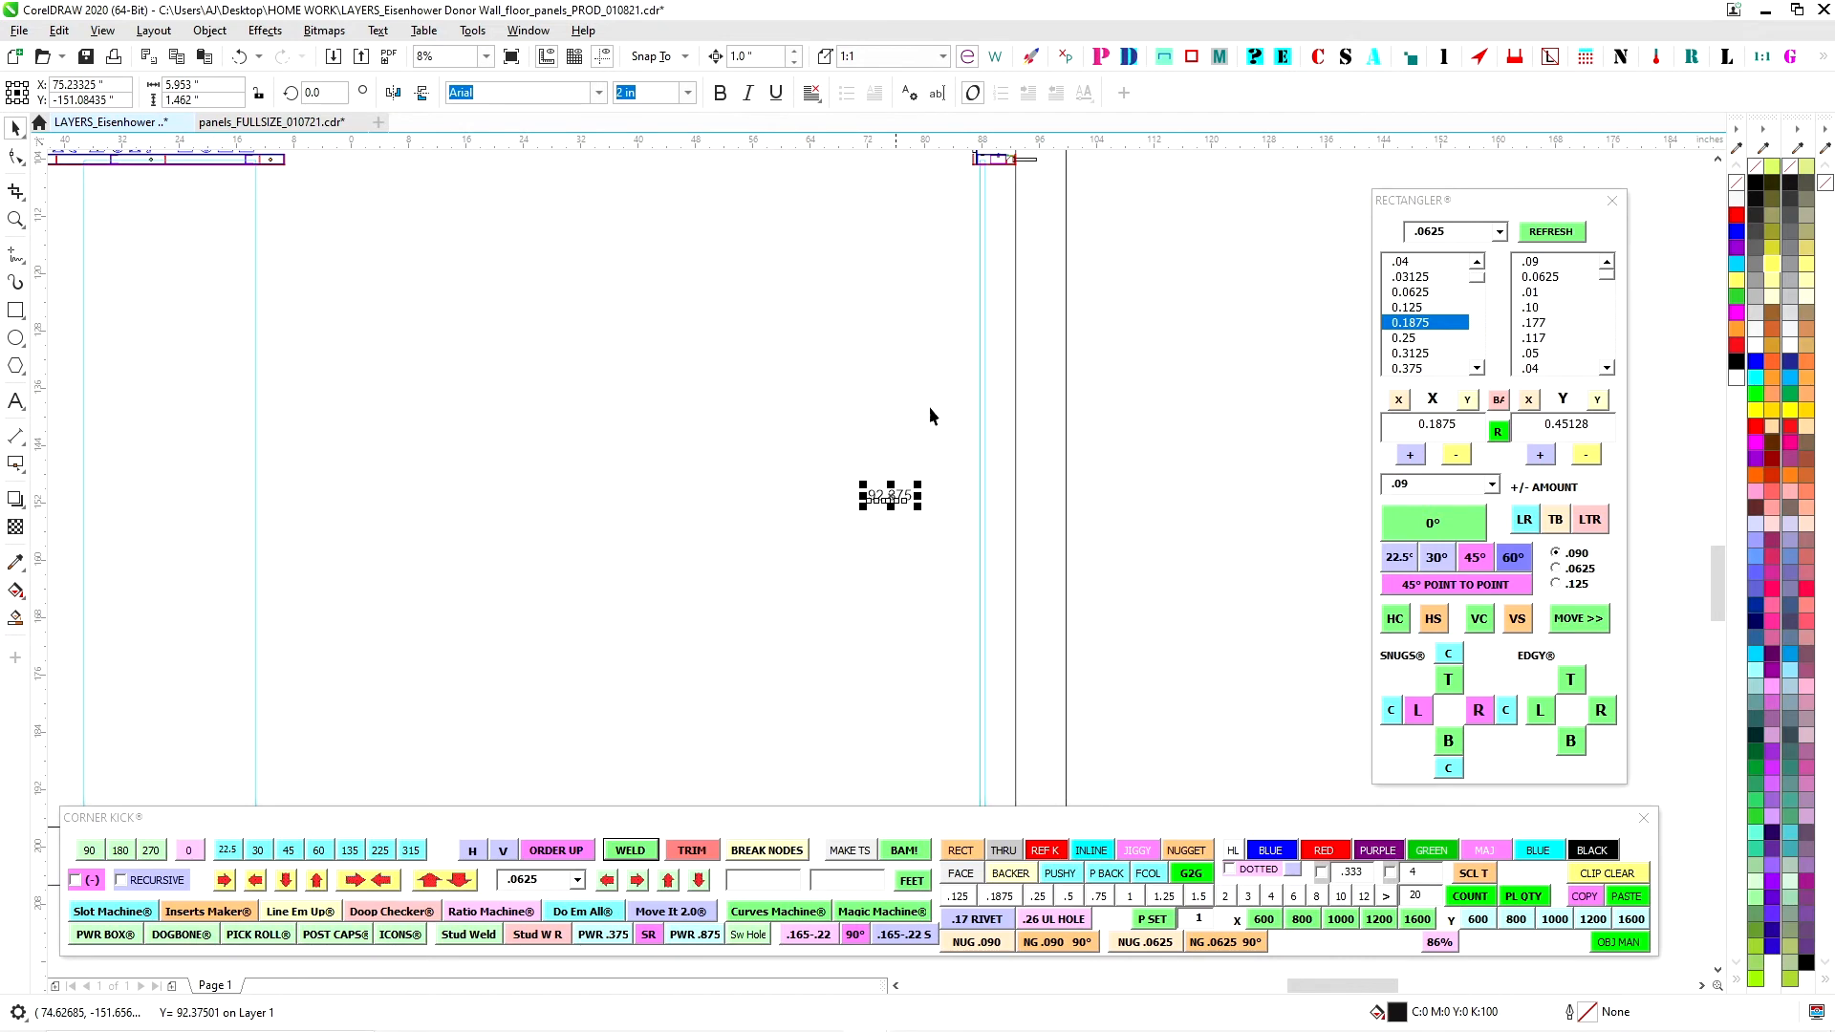
{"action": "scroll", "coordinate": [1041, 254], "scroll_direction": "down", "scroll_amount": 1}
{"action": "mouse_move", "coordinate": [763, 342]}
{"action": "left_mouse_down"}
{"action": "mouse_move", "coordinate": [885, 459]}
{"action": "mouse_move", "coordinate": [908, 511]}
{"action": "left_mouse_up"}
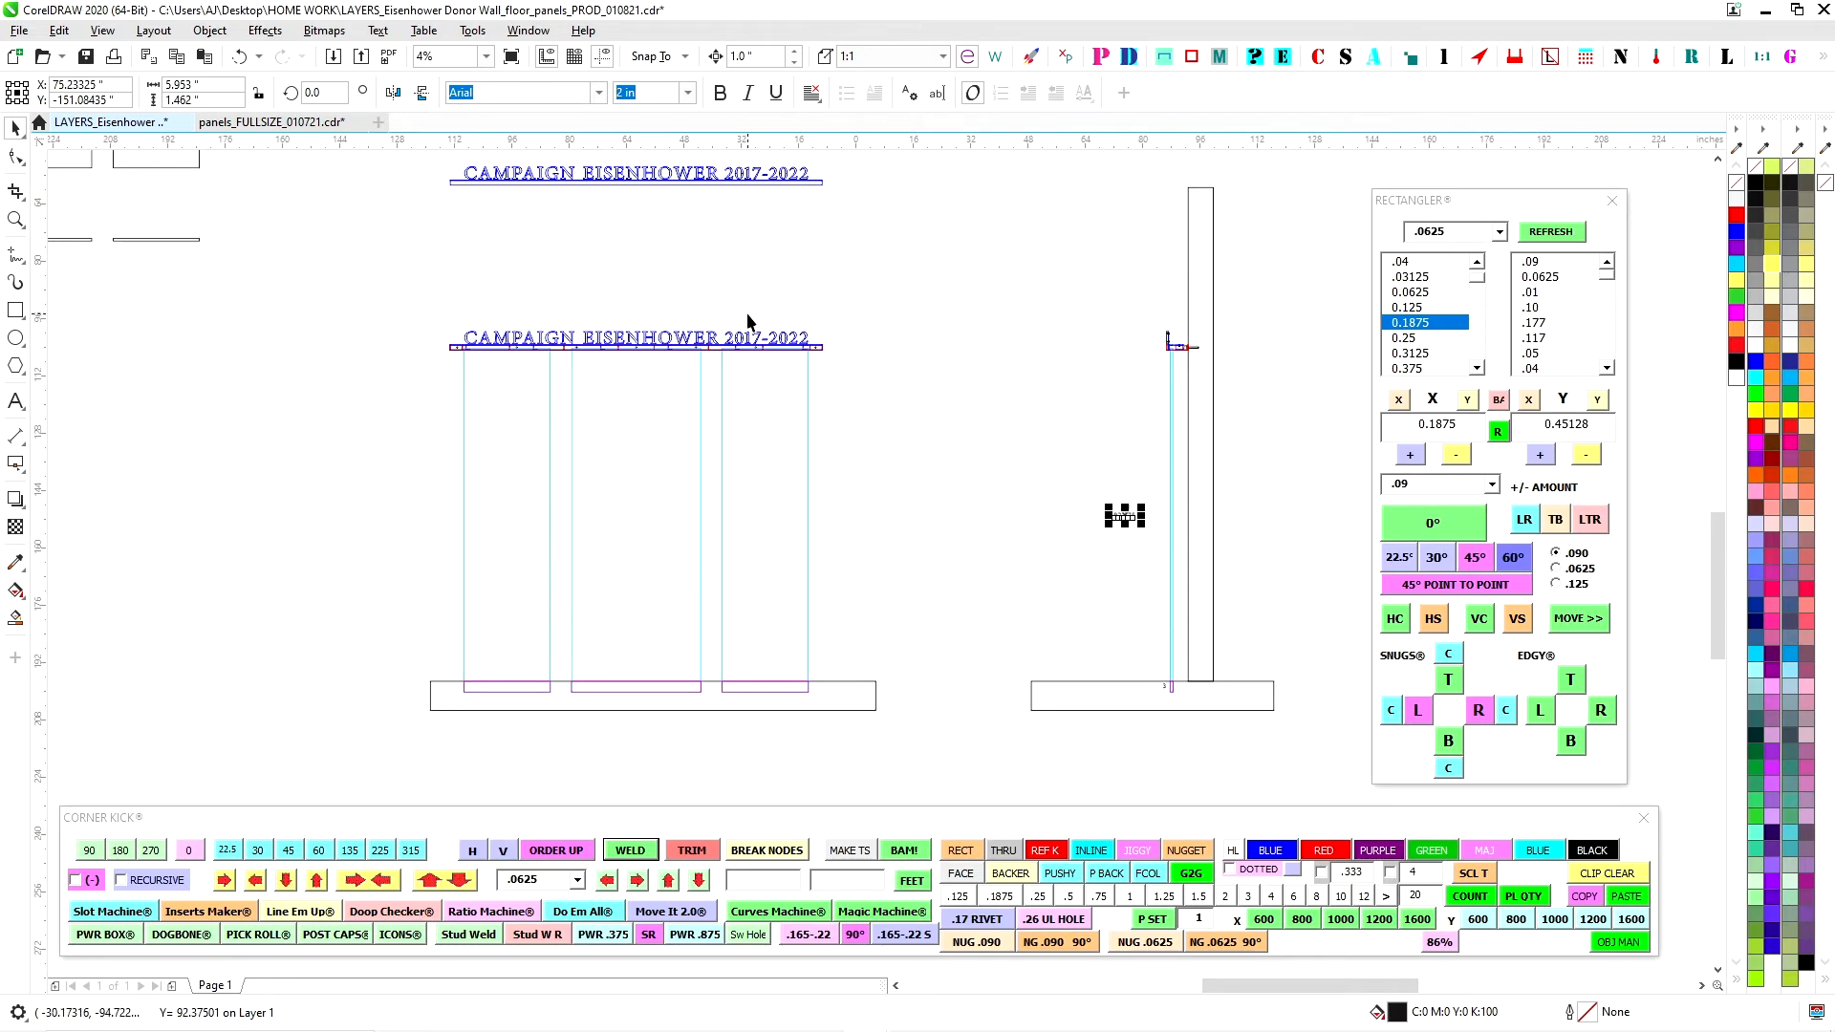
Compare the lettered cover's fastening in the side section with the letter outlines and stud positions in both front-view headers.
{"action": "scroll", "coordinate": [819, 355], "scroll_direction": "up", "scroll_amount": 2}
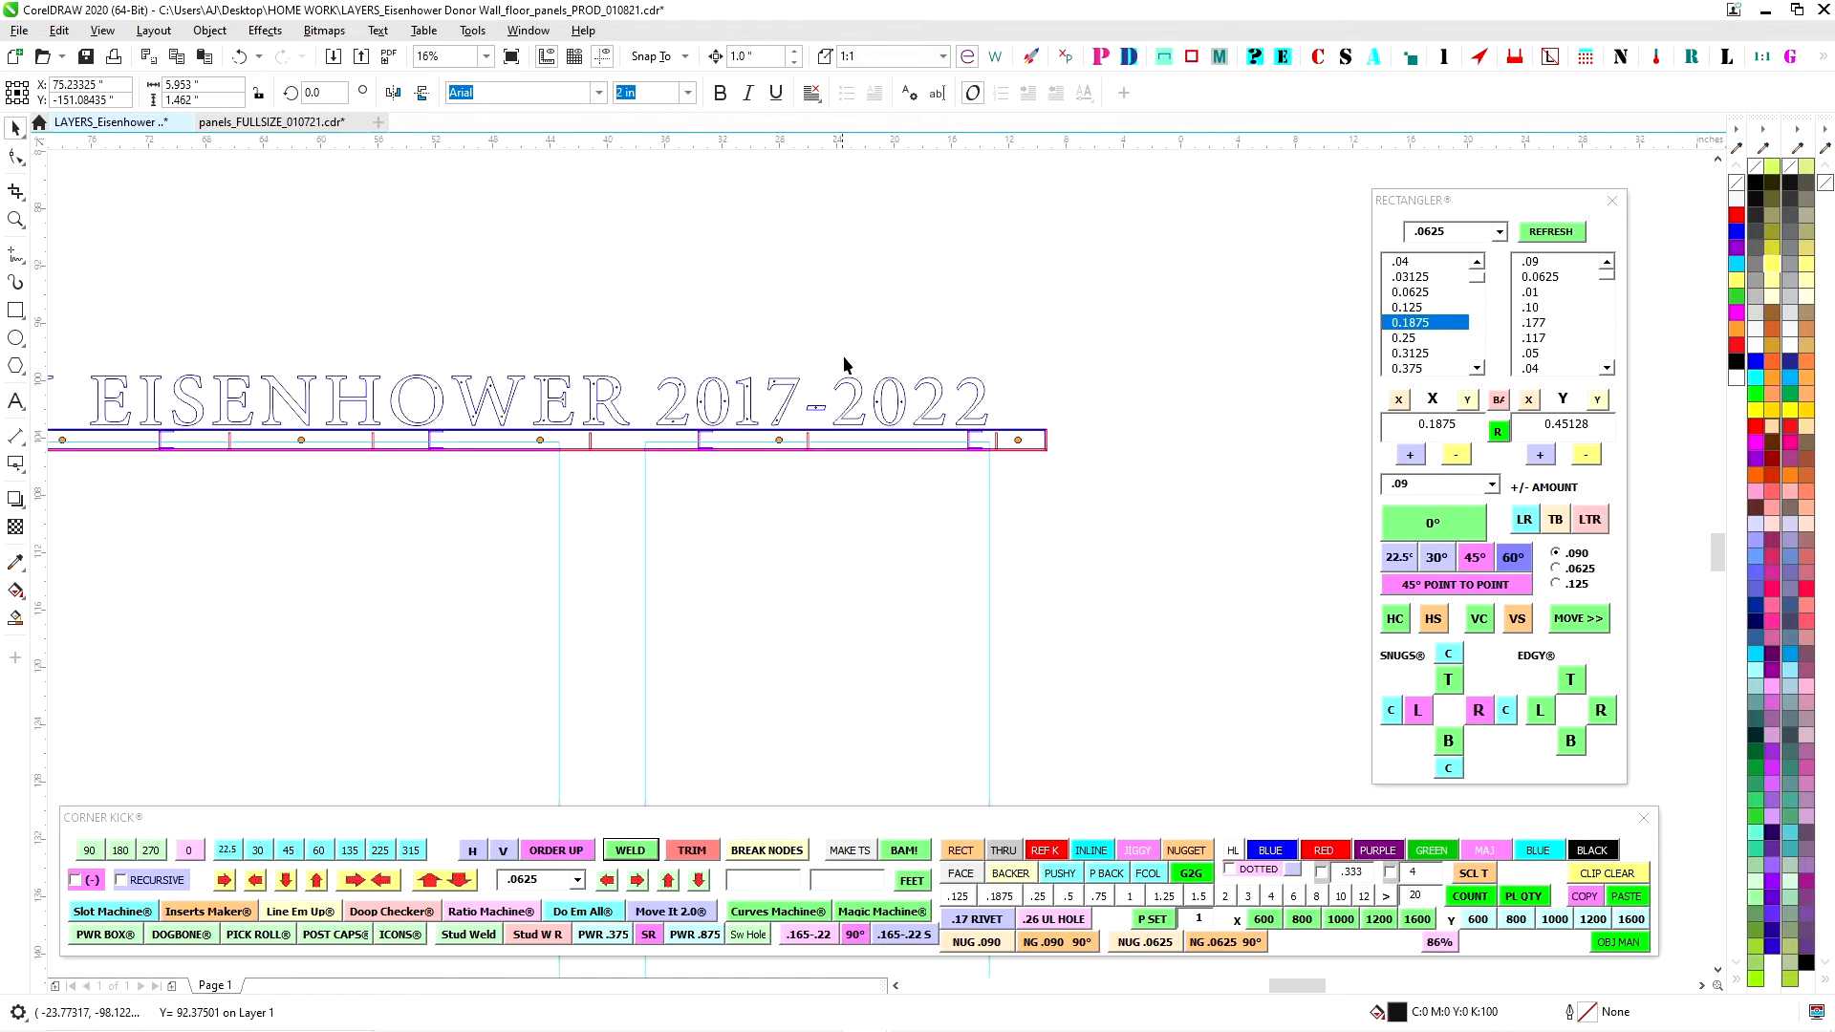
{"action": "scroll", "coordinate": [888, 333], "scroll_direction": "down", "scroll_amount": 2}
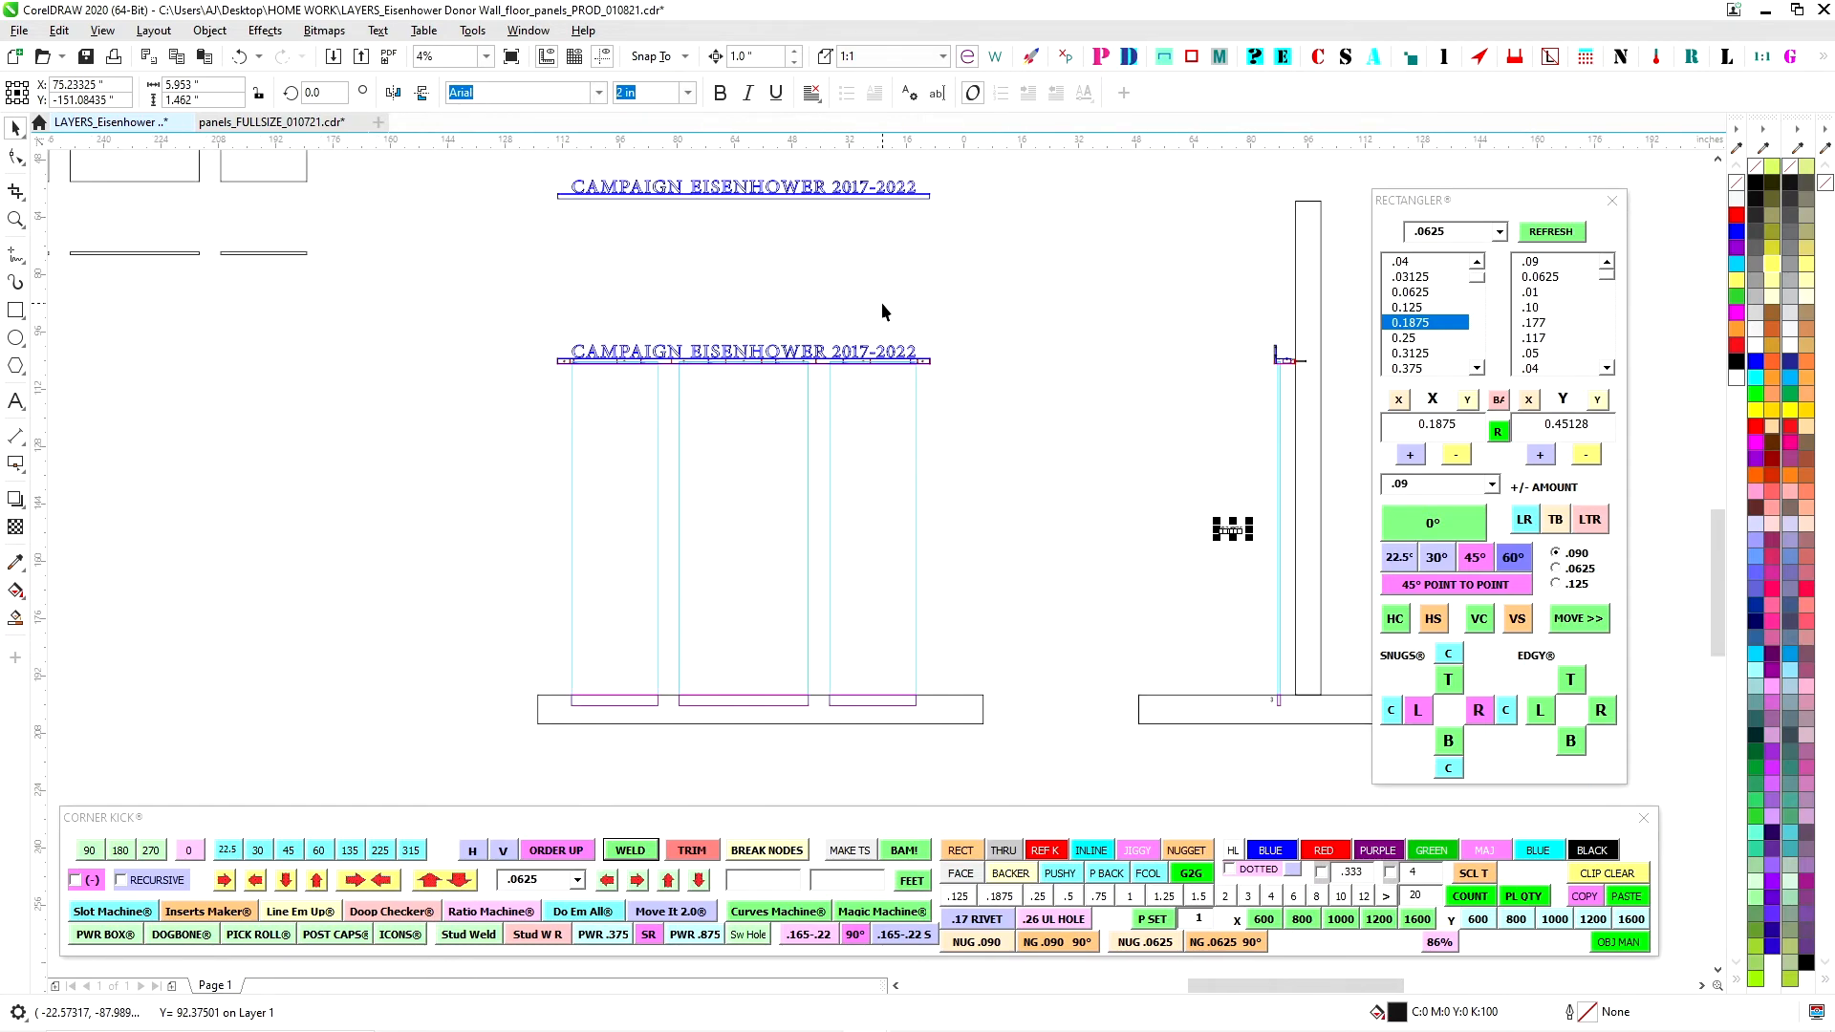
{"action": "left_click_drag", "start_coordinate": [886, 162], "coordinate": [909, 376]}
{"action": "scroll", "coordinate": [1172, 556], "scroll_direction": "up", "scroll_amount": 5}
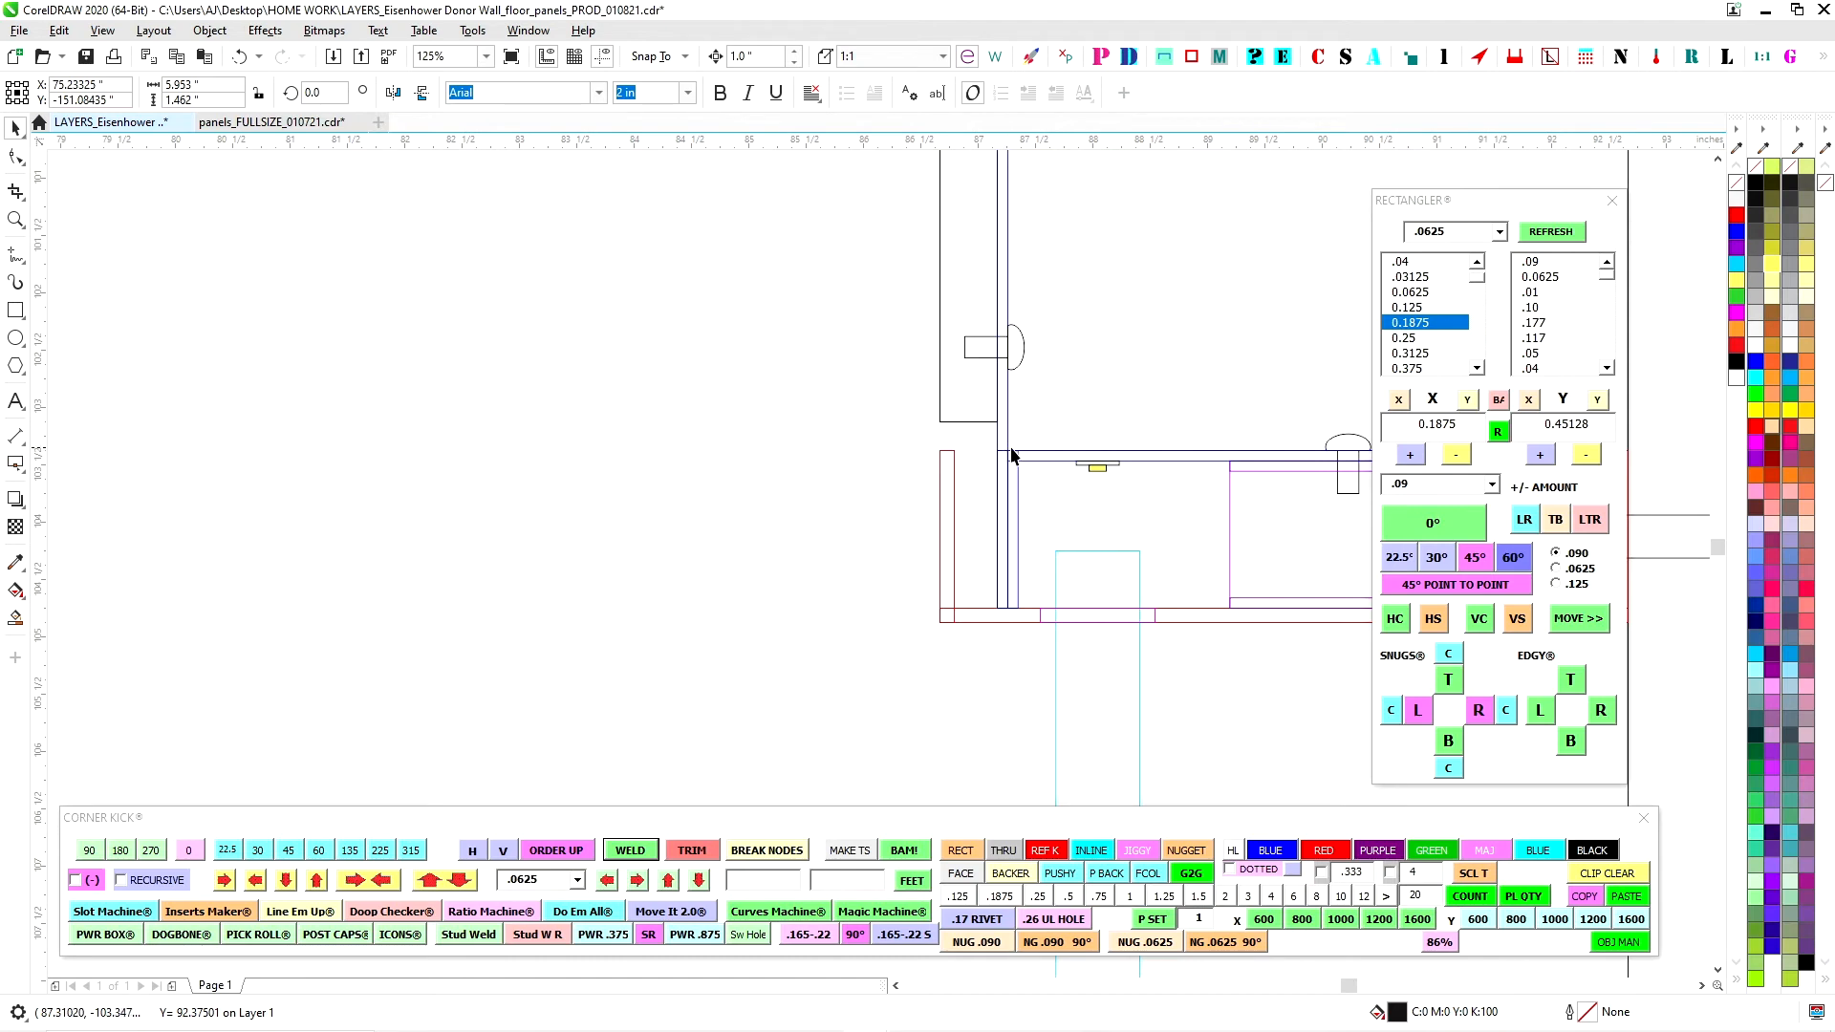
{"action": "scroll", "coordinate": [1008, 438], "scroll_direction": "down", "scroll_amount": 4}
{"action": "left_click_drag", "start_coordinate": [522, 469], "coordinate": [1093, 457]}
{"action": "scroll", "coordinate": [794, 425], "scroll_direction": "up", "scroll_amount": 2}
{"action": "scroll", "coordinate": [794, 425], "scroll_direction": "up", "scroll_amount": 1}
{"action": "scroll", "coordinate": [1231, 455], "scroll_direction": "down", "scroll_amount": 5}
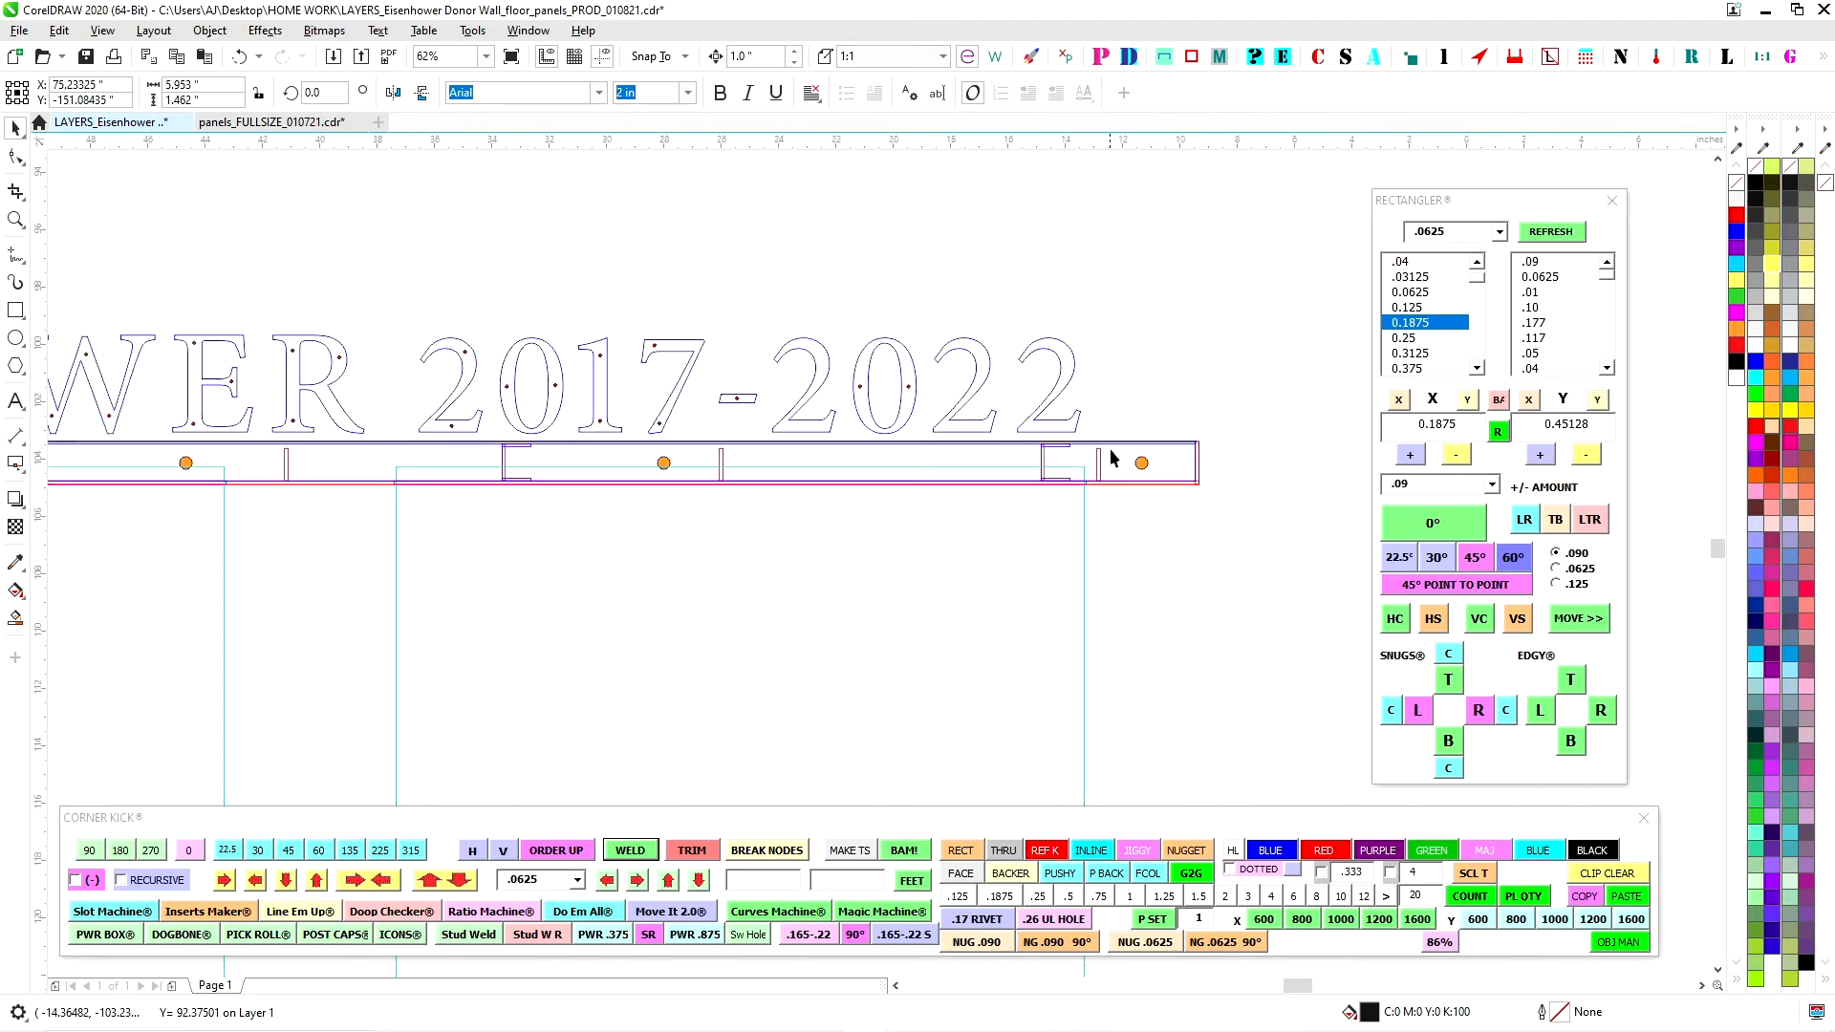
{"action": "left_click_drag", "start_coordinate": [1091, 303], "coordinate": [1042, 664]}
{"action": "scroll", "coordinate": [1051, 445], "scroll_direction": "up", "scroll_amount": 2}
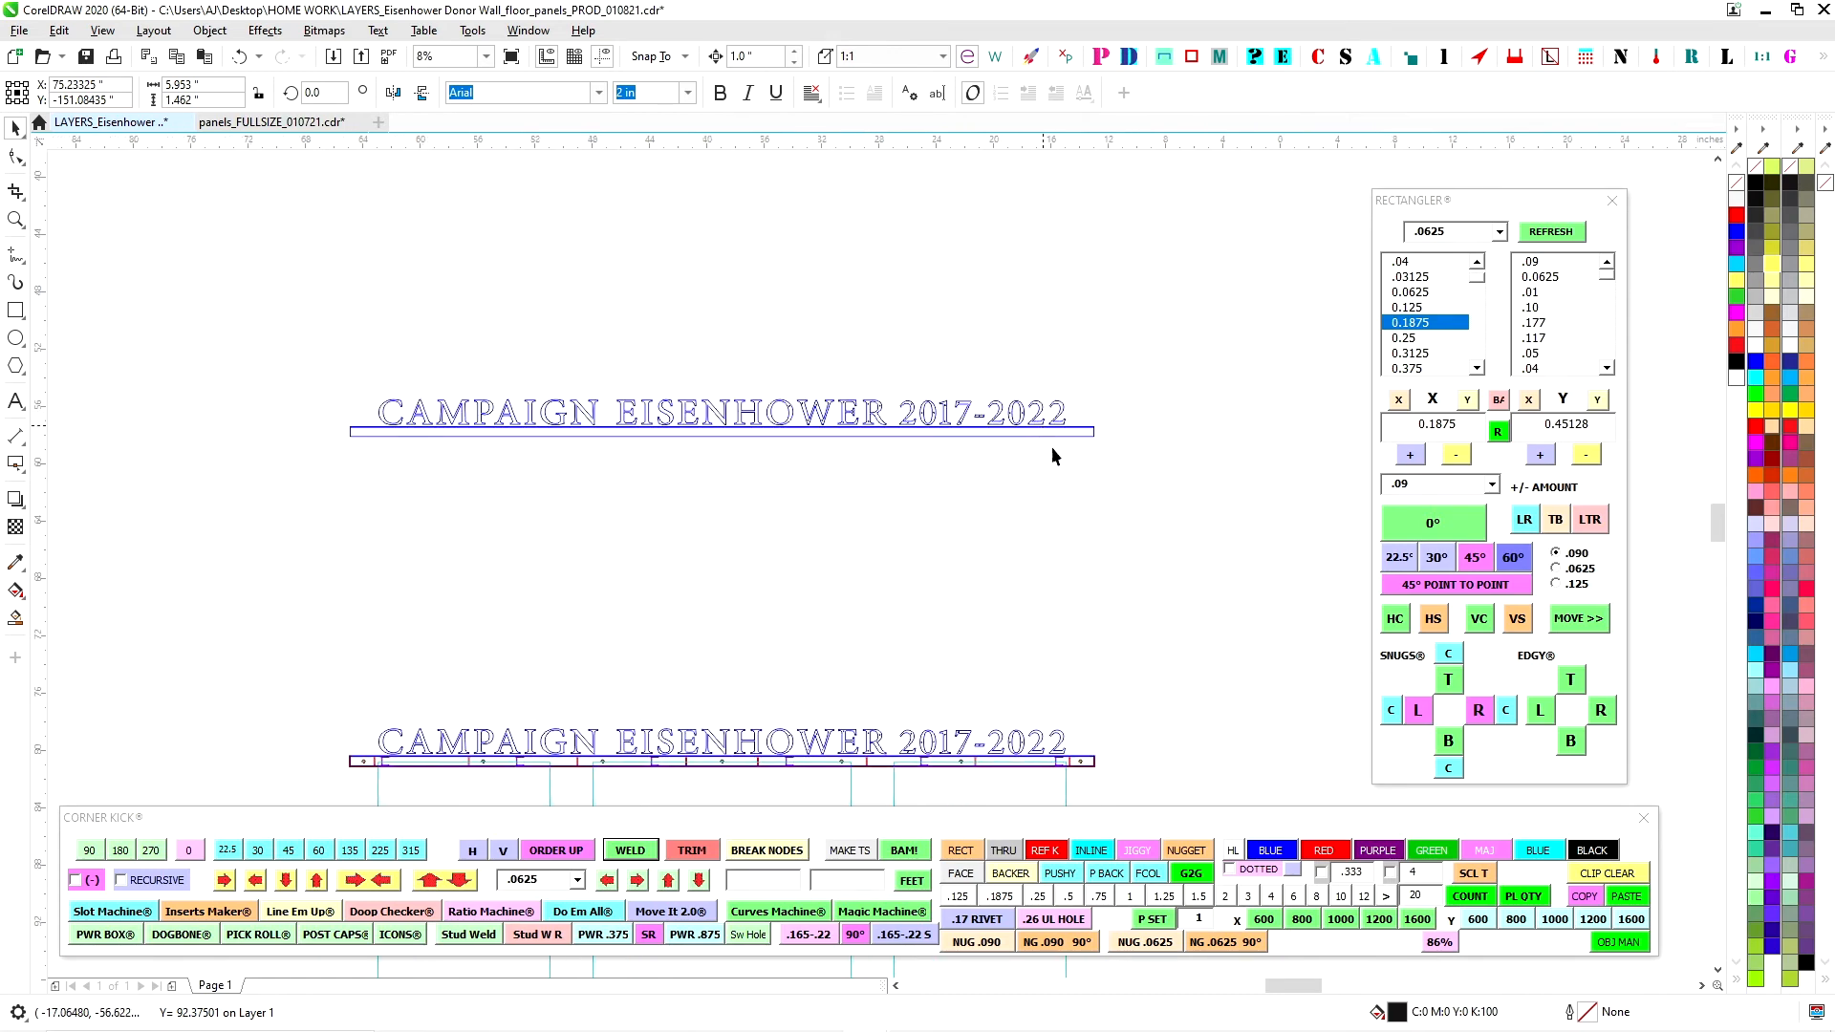
{"action": "scroll", "coordinate": [1085, 412], "scroll_direction": "up", "scroll_amount": 1}
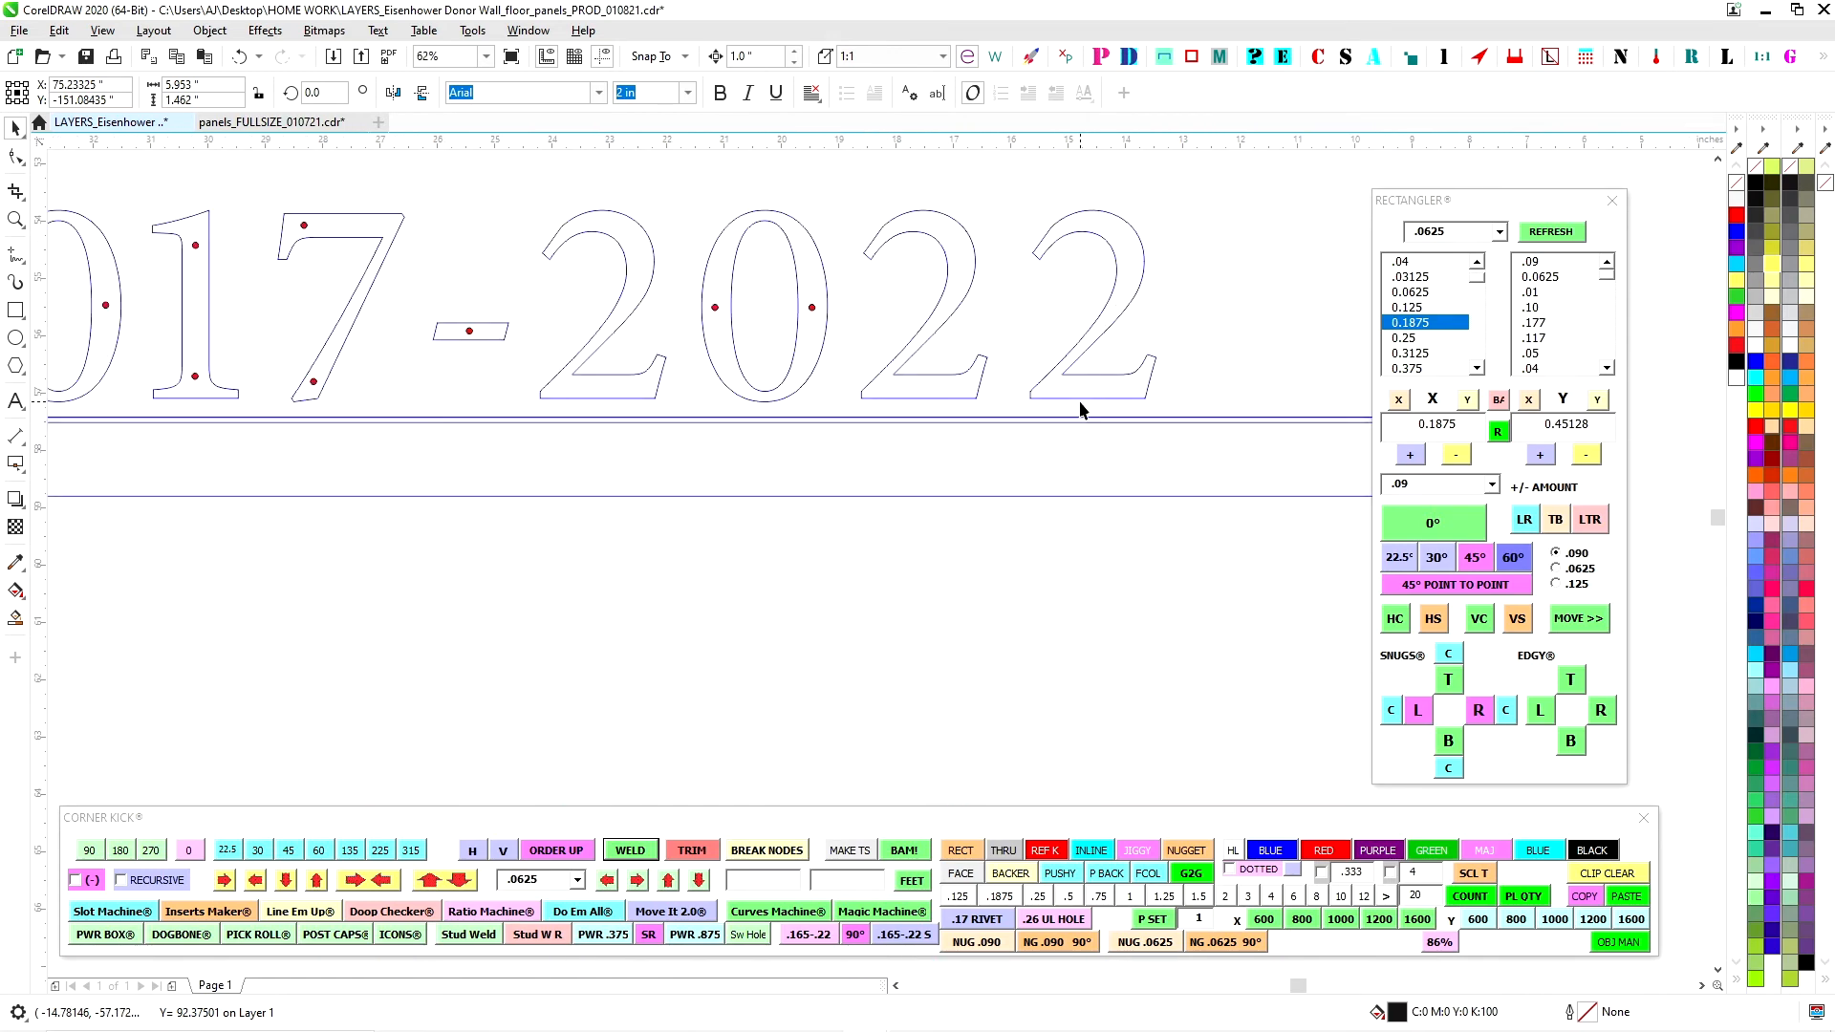
Create a 0.25 x 0.45128 inch rectangle and place it beside the foot of the last 2 in the upper header.
{"action": "left_click", "coordinate": [1106, 401]}
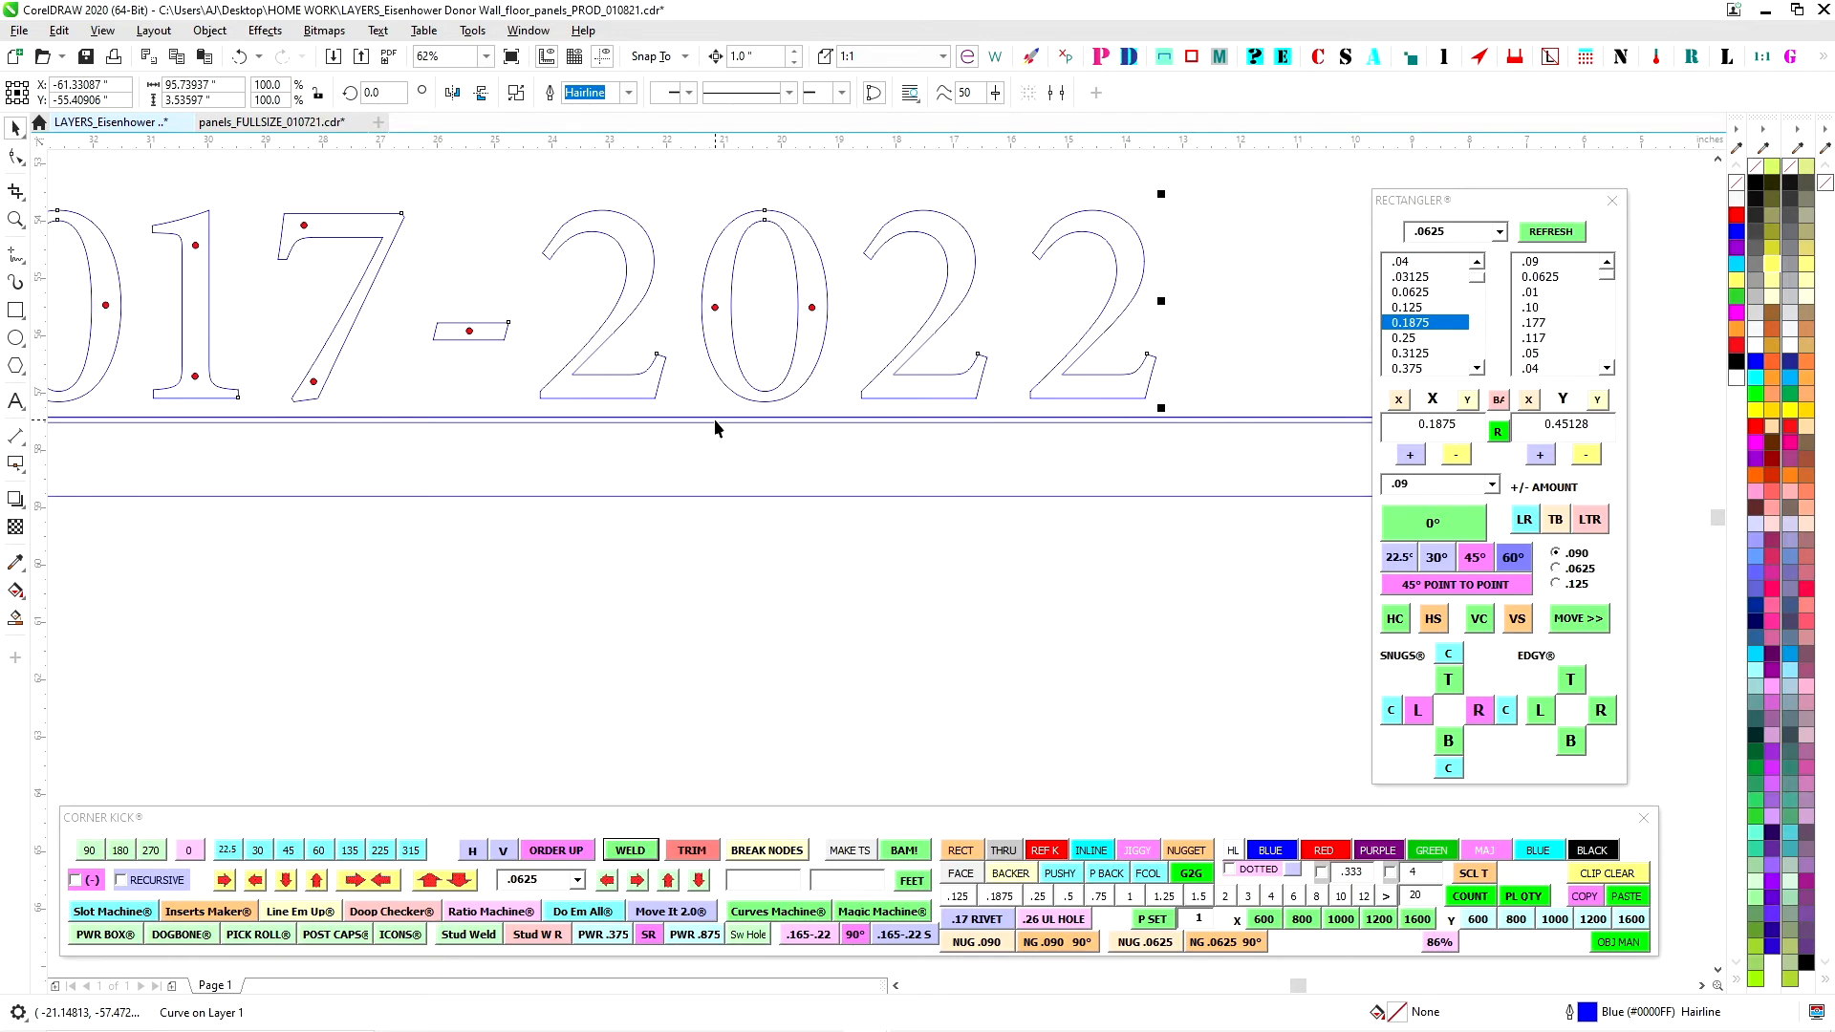
{"action": "scroll", "coordinate": [787, 433], "scroll_direction": "down", "scroll_amount": 2}
{"action": "scroll", "coordinate": [978, 343], "scroll_direction": "up", "scroll_amount": 3}
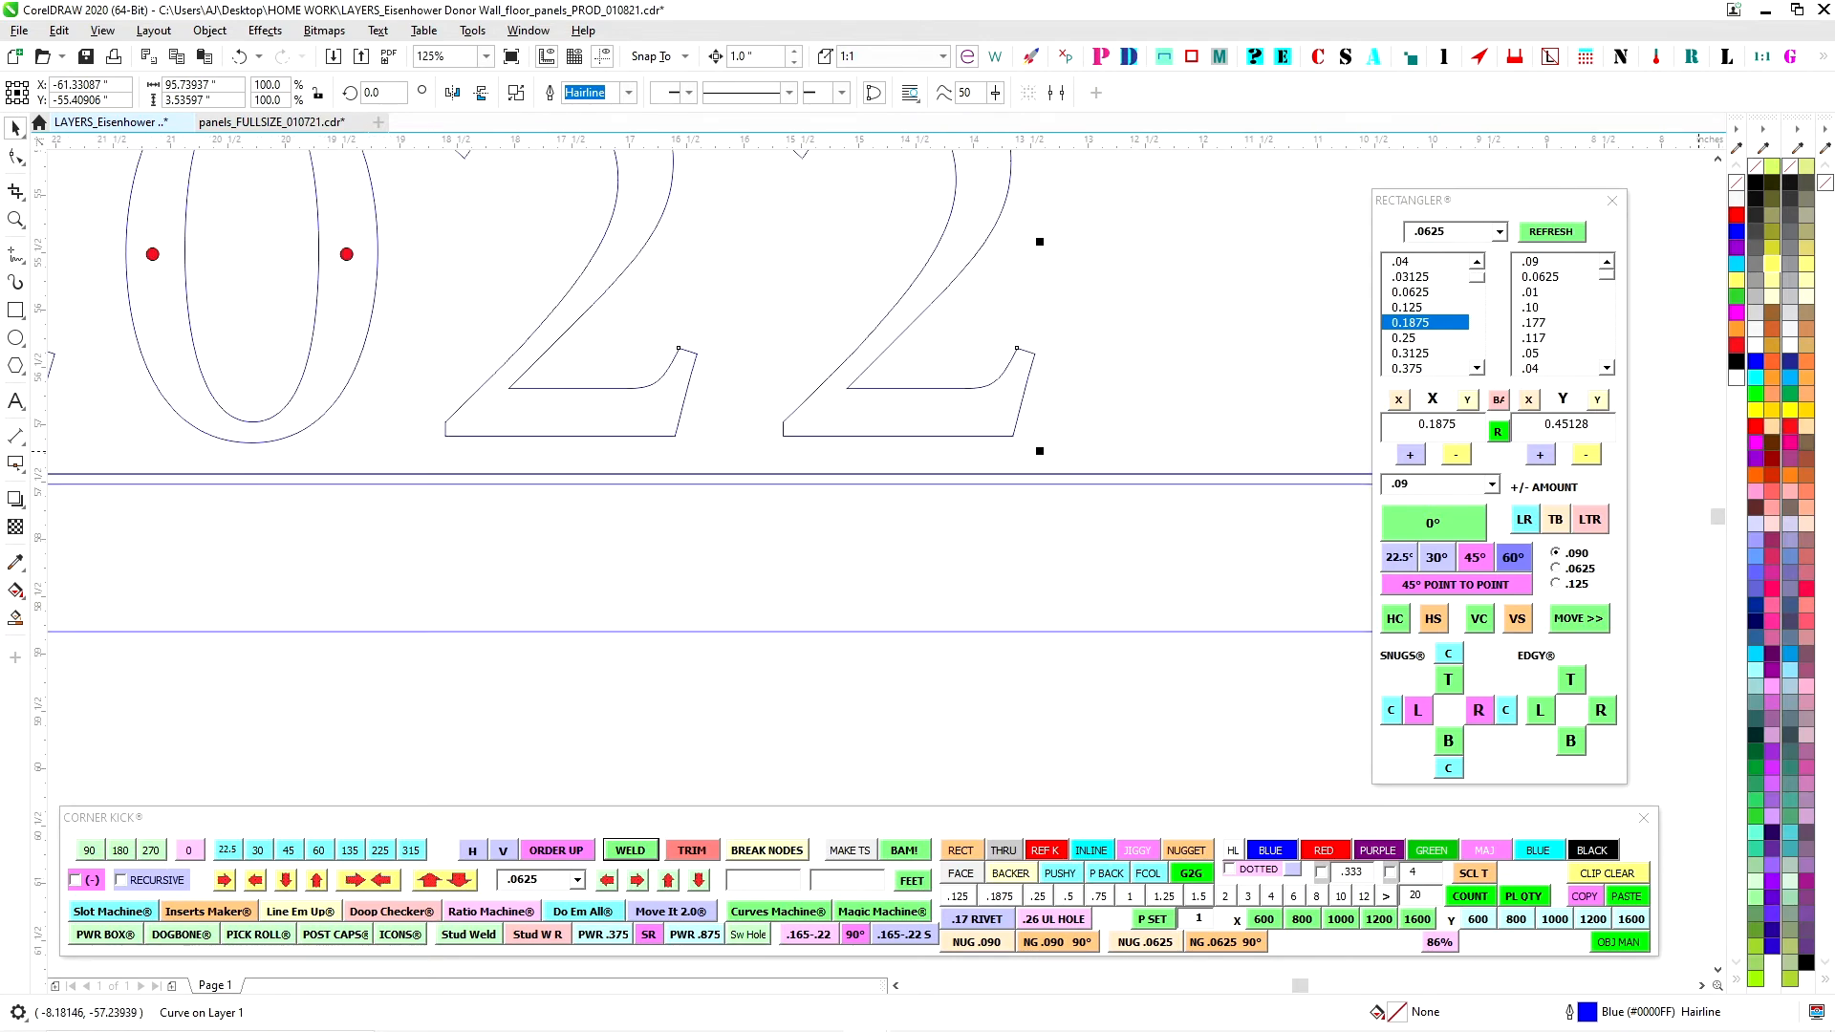
{"action": "left_click", "coordinate": [1424, 325]}
{"action": "left_click", "coordinate": [1407, 341]}
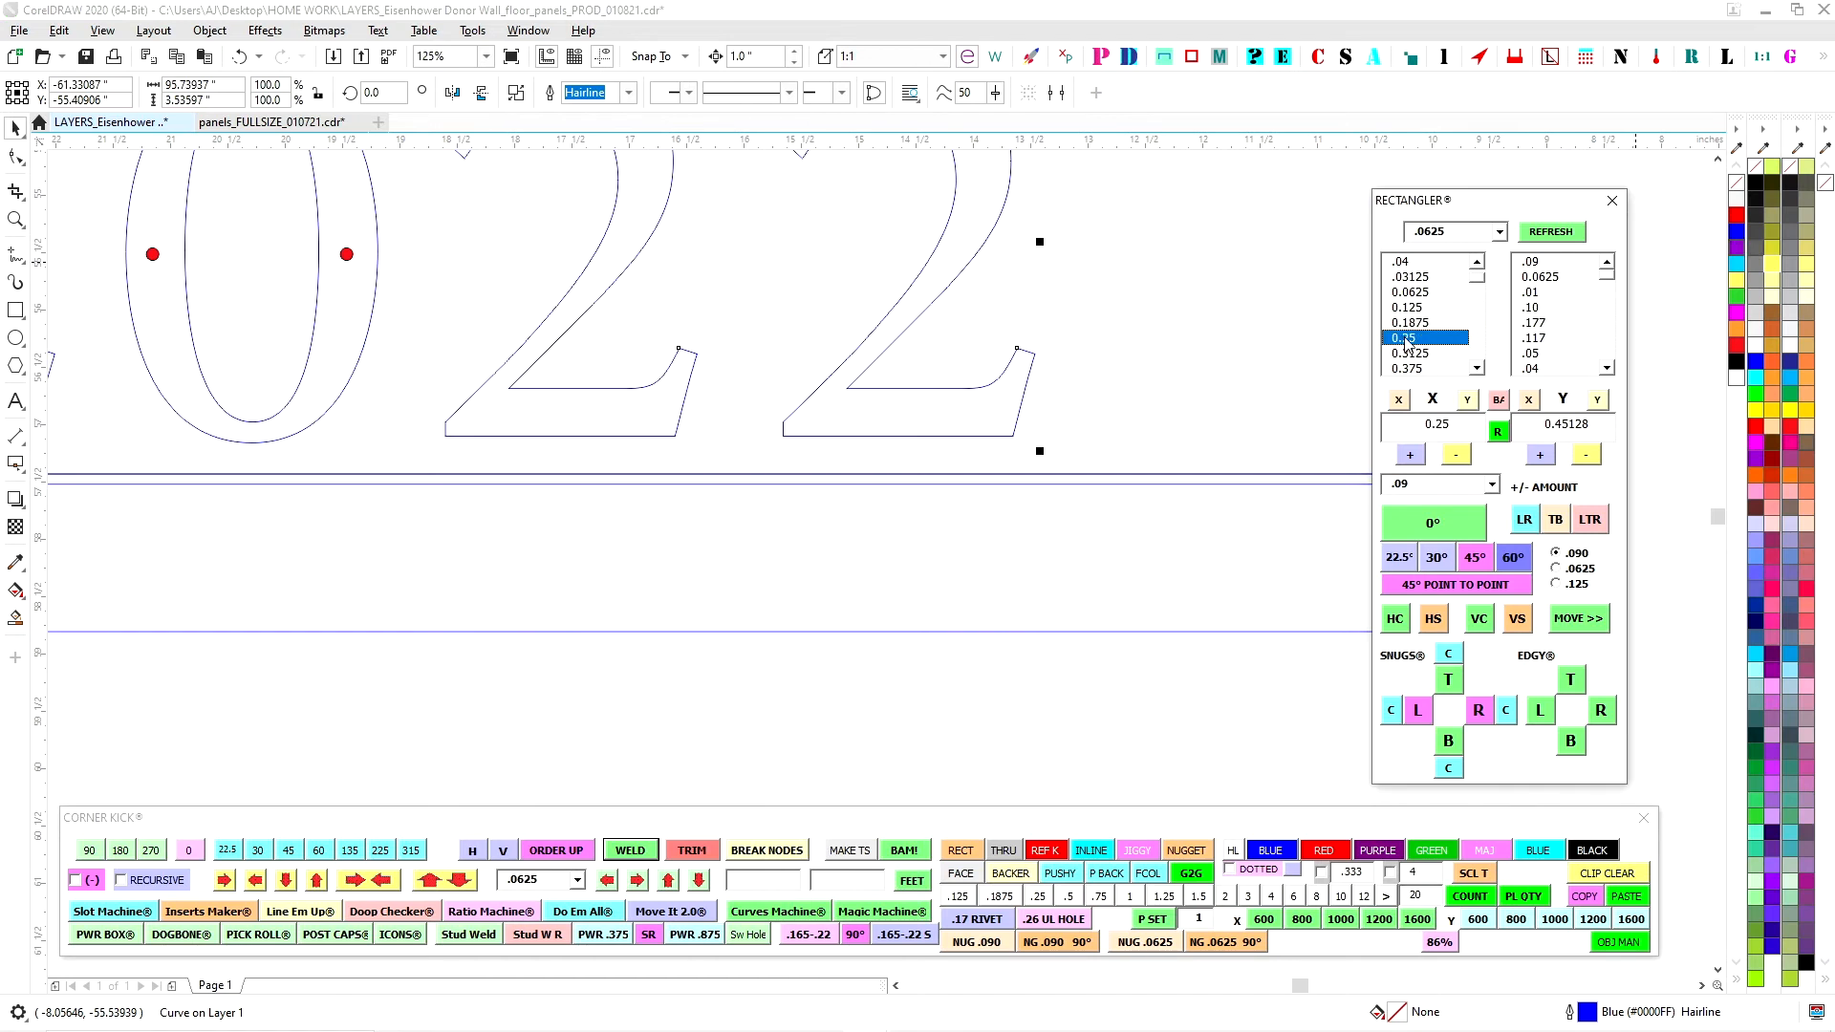
{"action": "left_click", "coordinate": [1457, 528]}
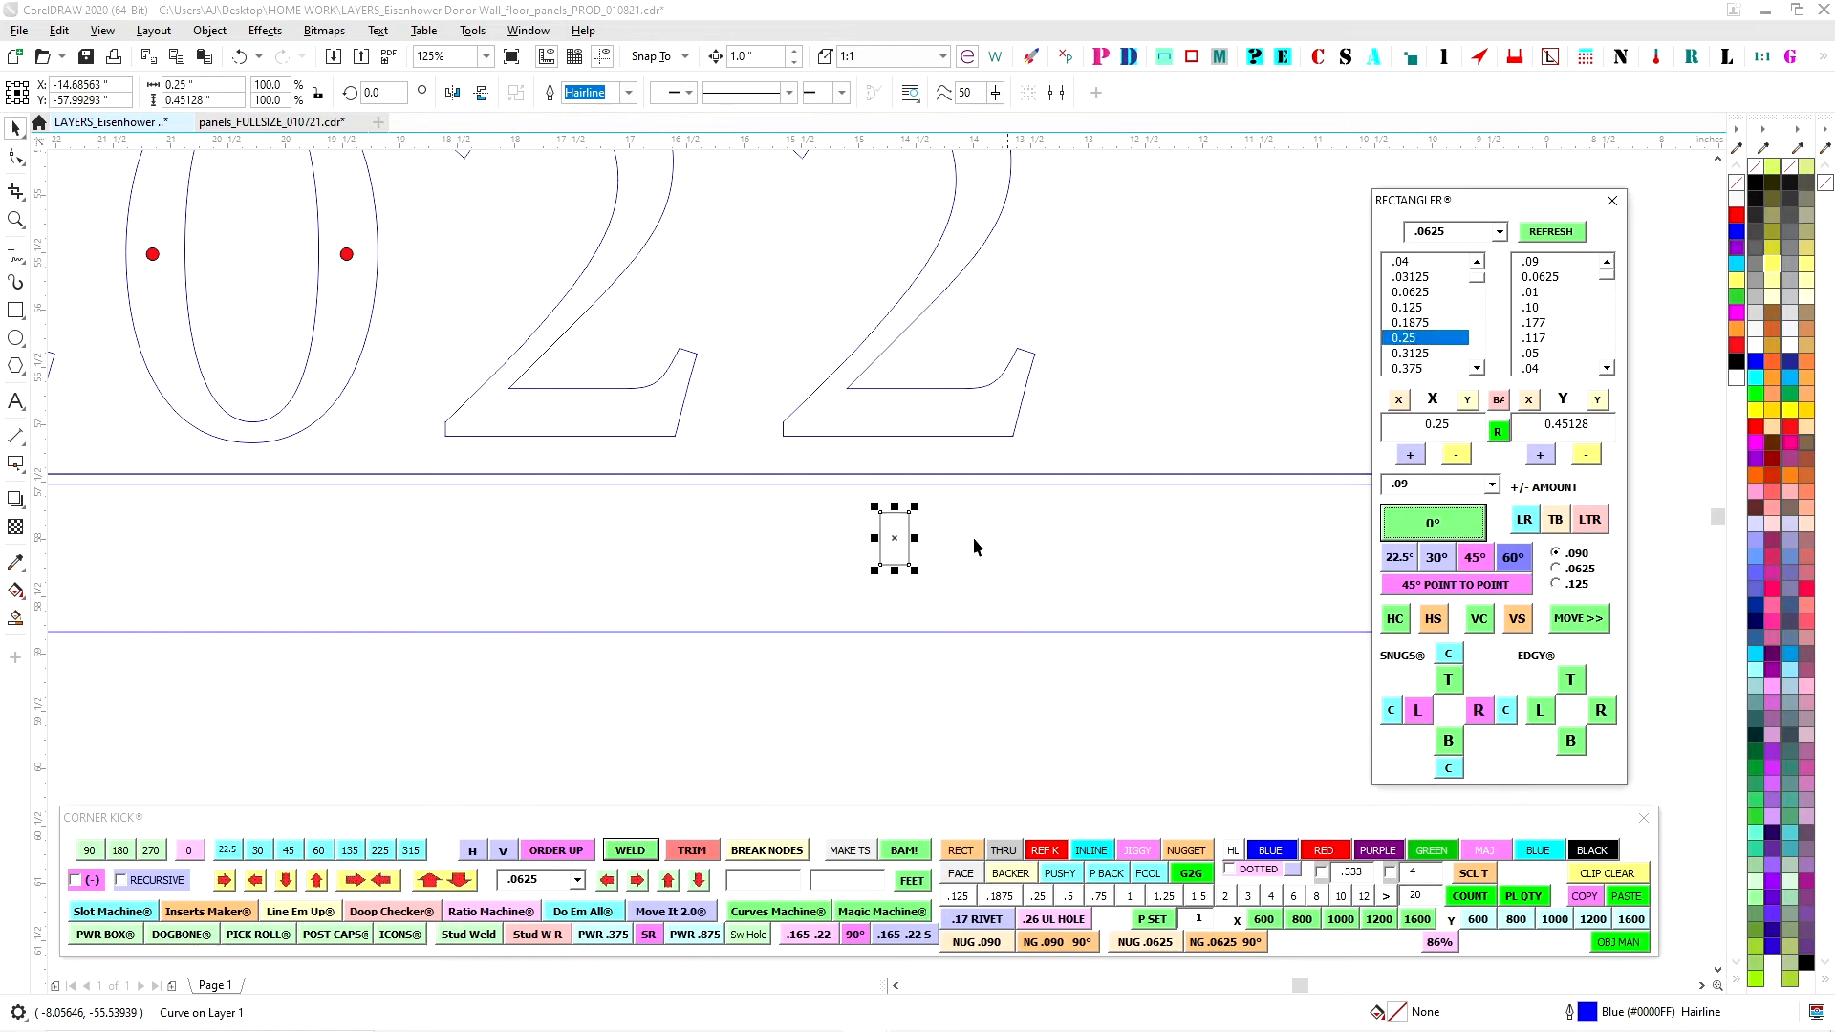
{"action": "left_click_drag", "start_coordinate": [897, 521], "coordinate": [1079, 436]}
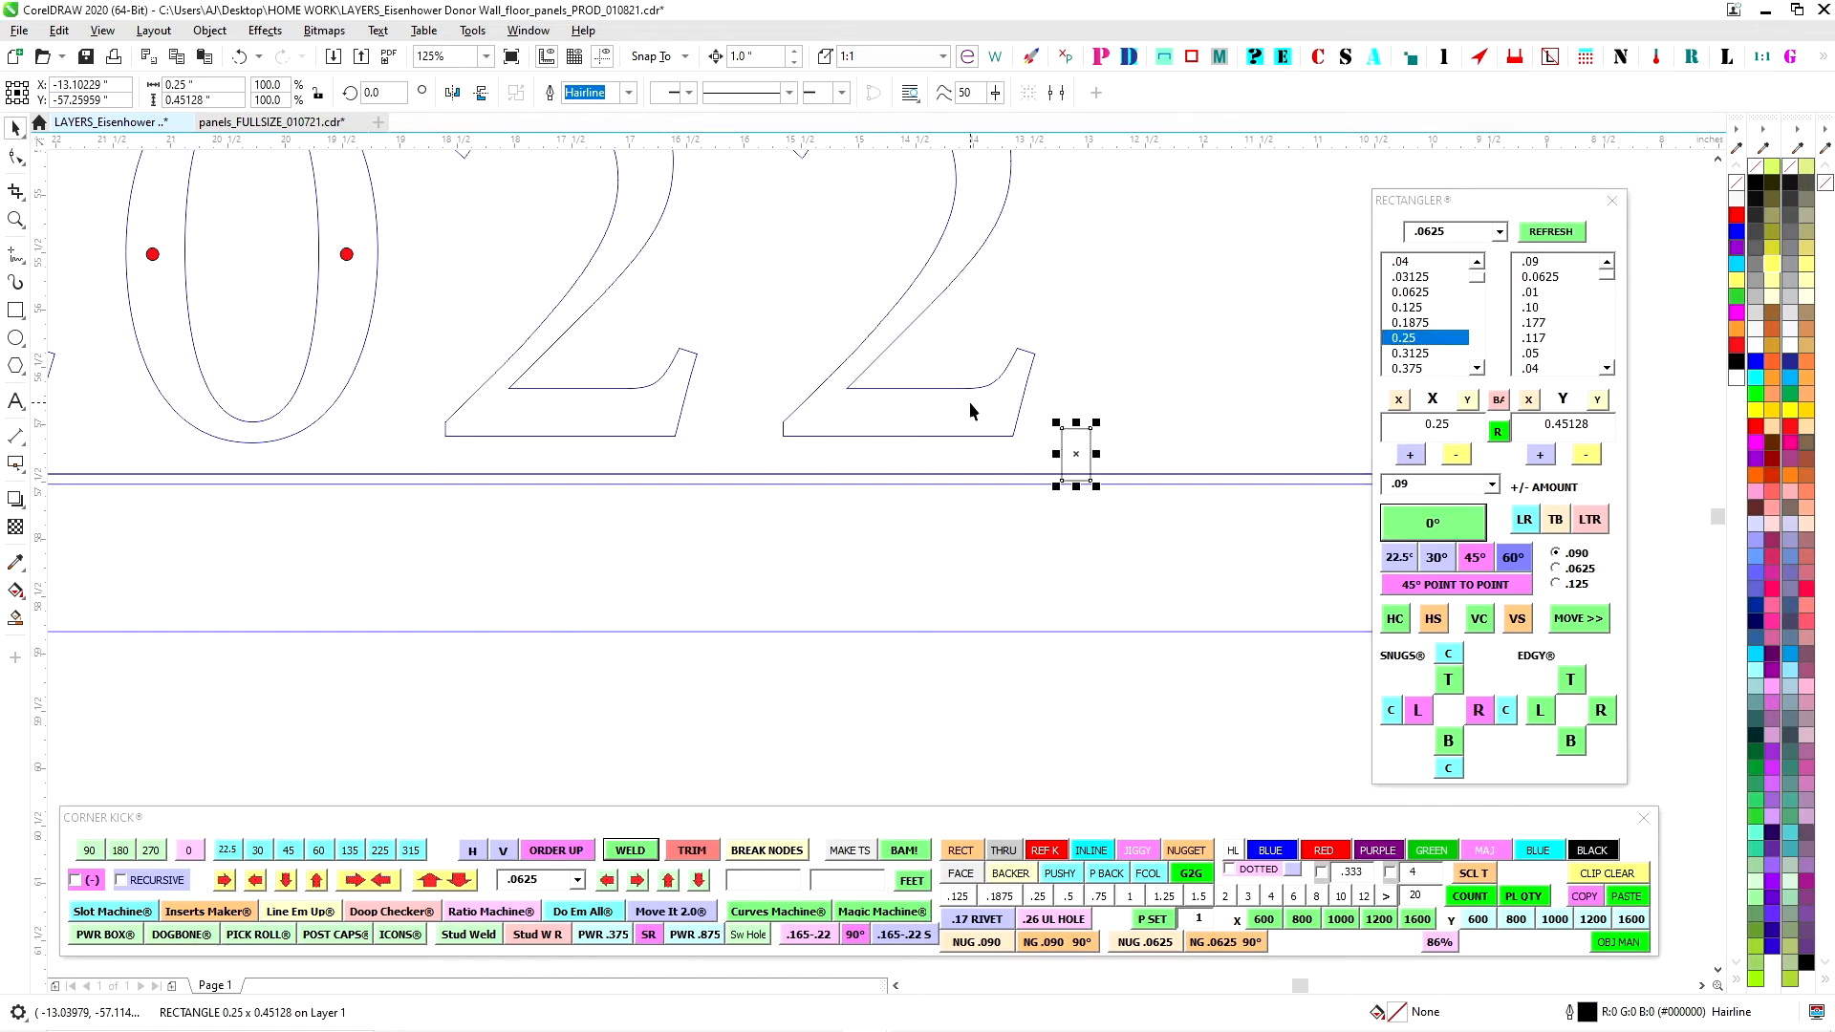
Create a 0.03125 inch inline of the upper header's lettering and colour its outline magenta.
{"action": "left_click", "coordinate": [962, 388]}
{"action": "scroll", "coordinate": [897, 285], "scroll_direction": "down", "scroll_amount": 2}
{"action": "scroll", "coordinate": [954, 323], "scroll_direction": "up", "scroll_amount": 1}
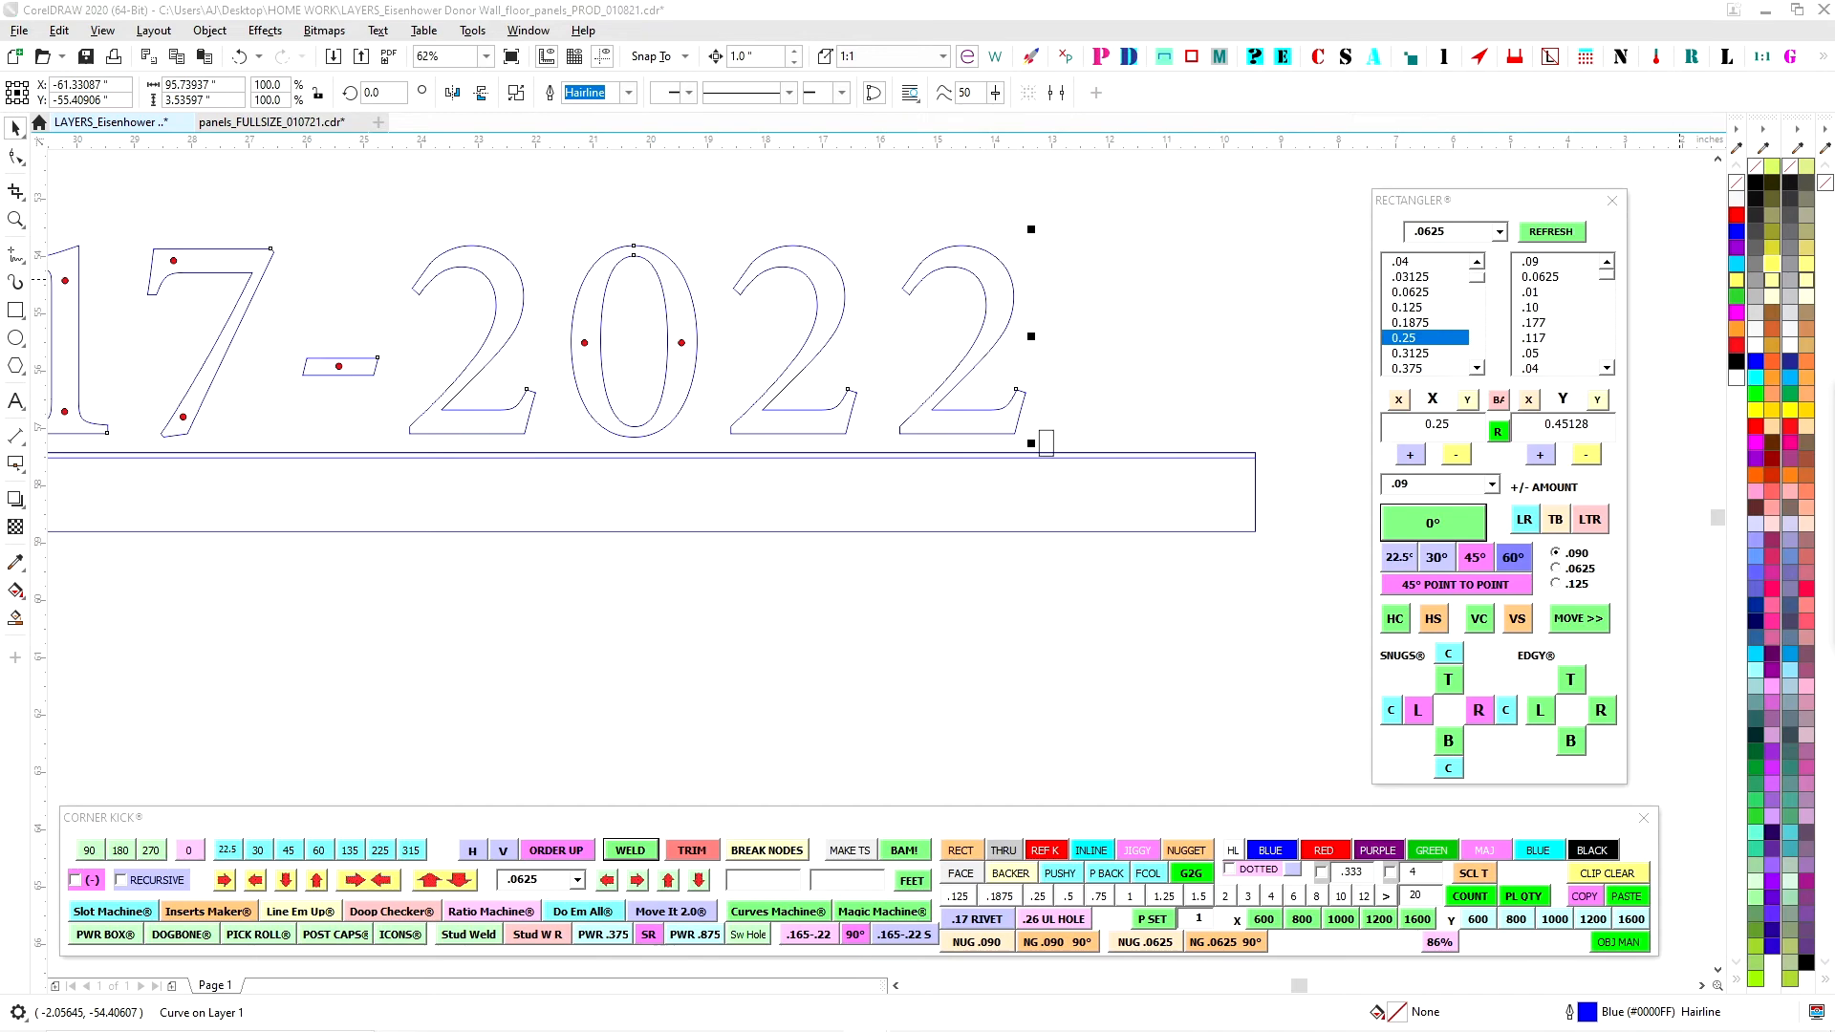
{"action": "scroll", "coordinate": [942, 383], "scroll_direction": "up", "scroll_amount": 2}
{"action": "left_click", "coordinate": [966, 390]}
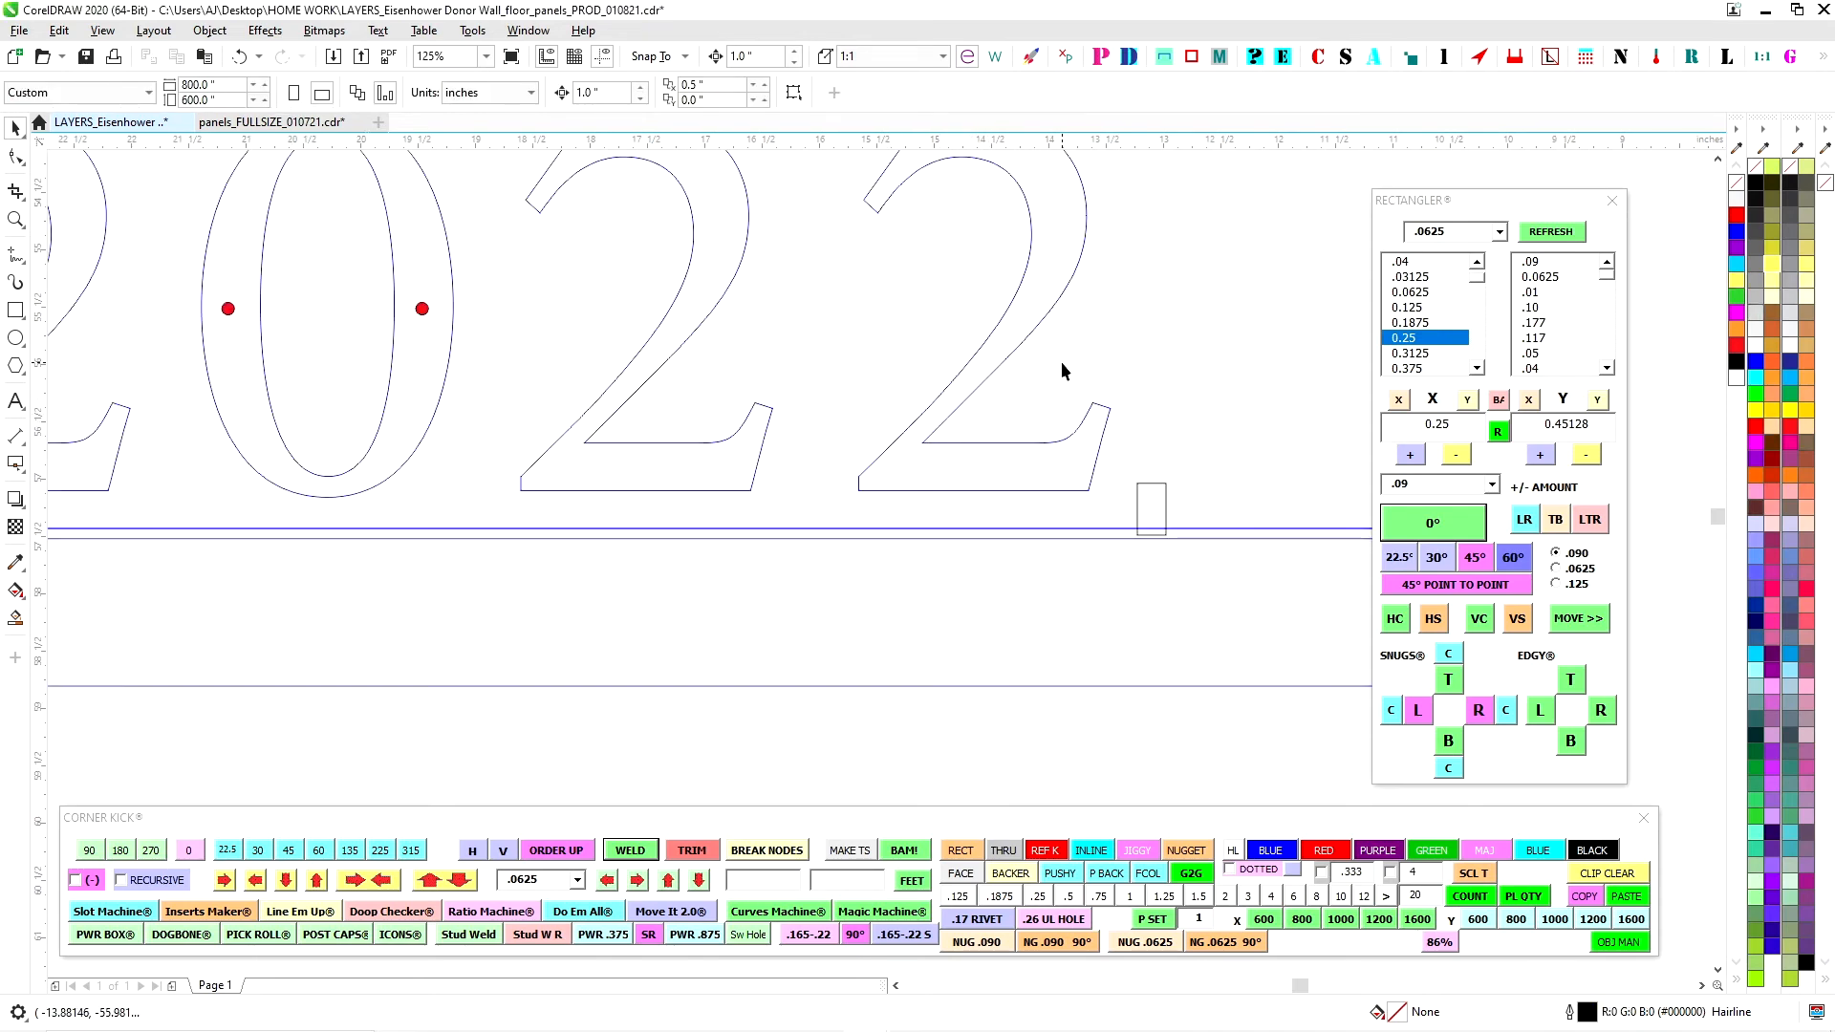
{"action": "left_click", "coordinate": [1018, 346]}
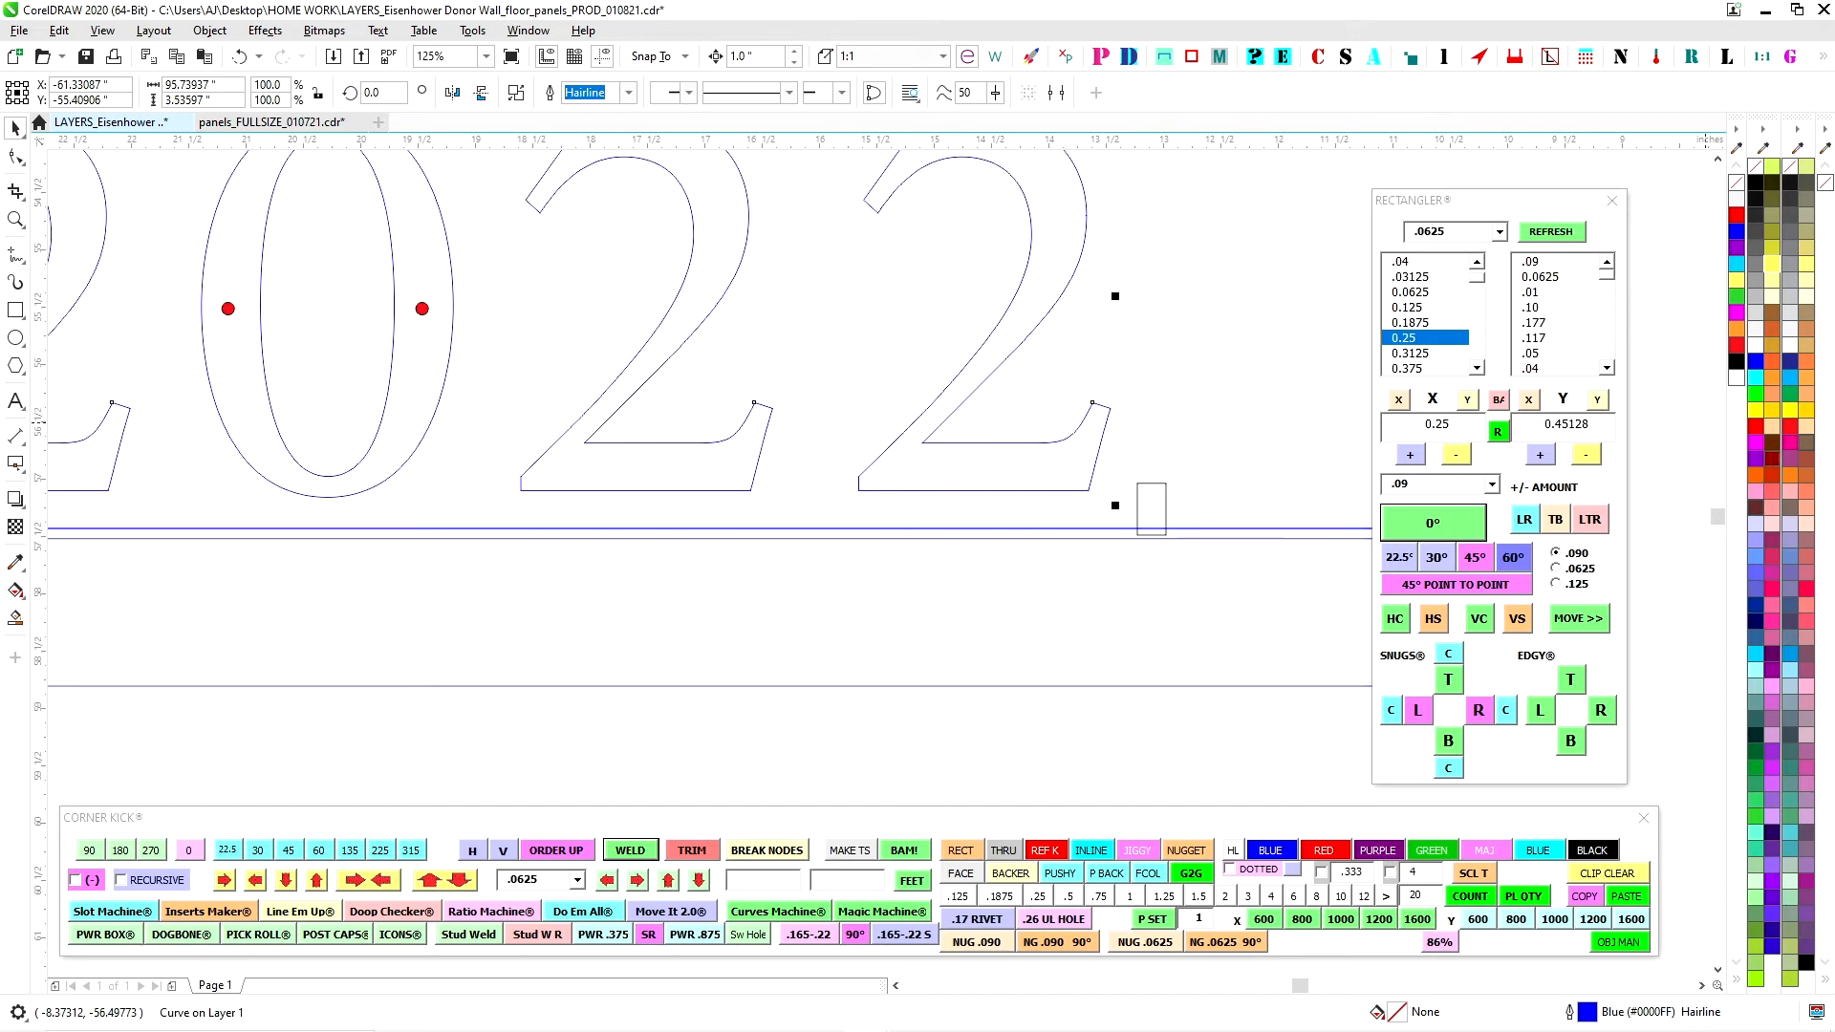
{"action": "left_click", "coordinate": [973, 401]}
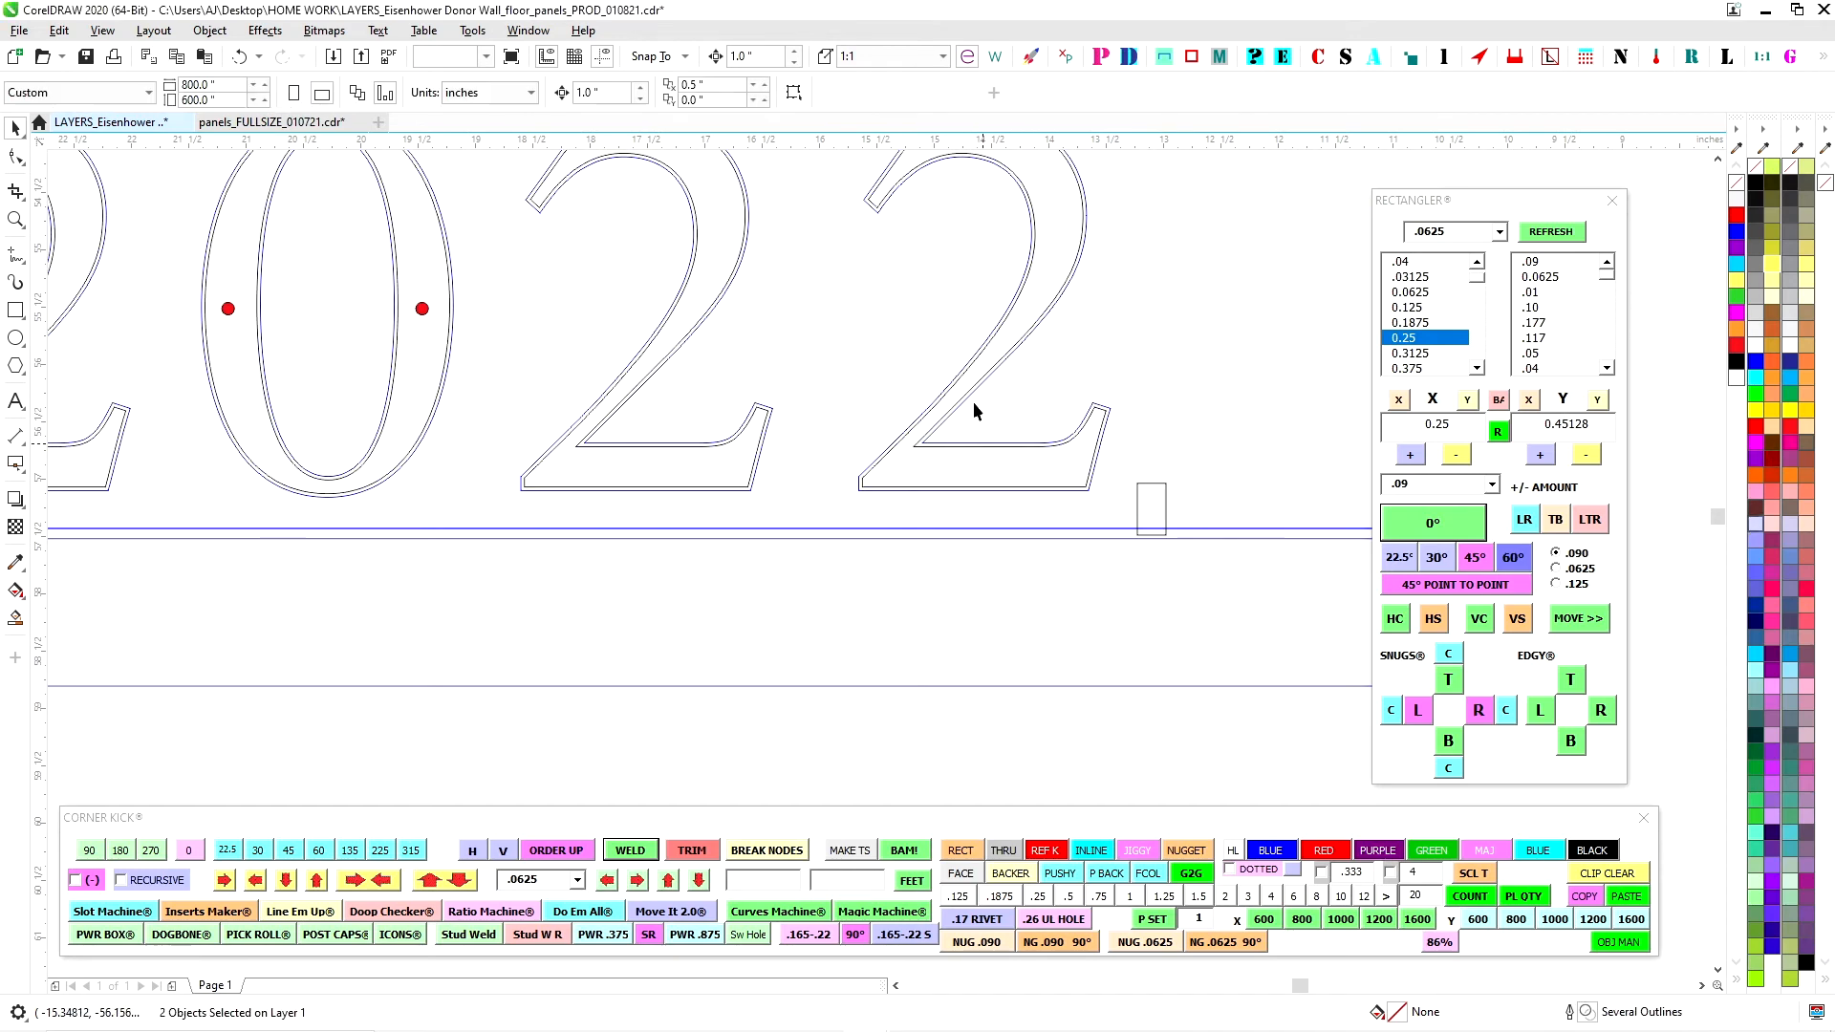
{"action": "scroll", "coordinate": [969, 402], "scroll_direction": "up", "scroll_amount": 2}
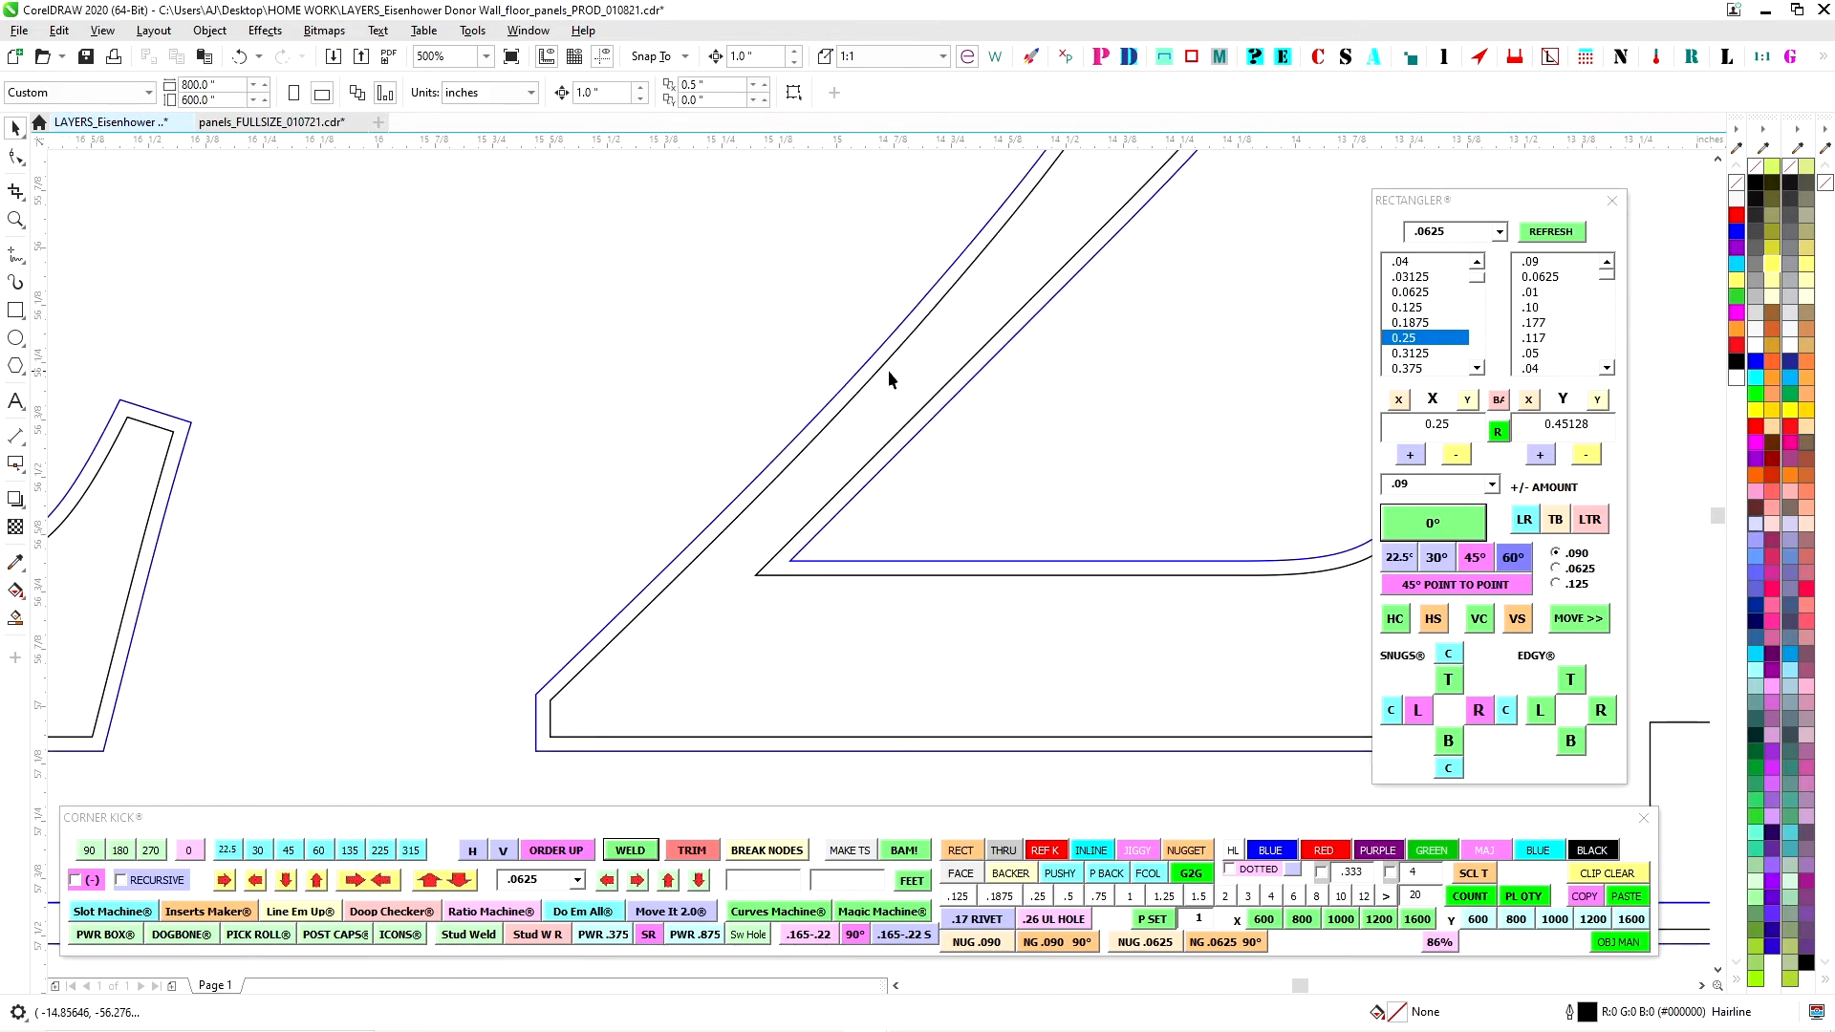
{"action": "left_click", "coordinate": [881, 327]}
{"action": "scroll", "coordinate": [1045, 369], "scroll_direction": "down", "scroll_amount": 3}
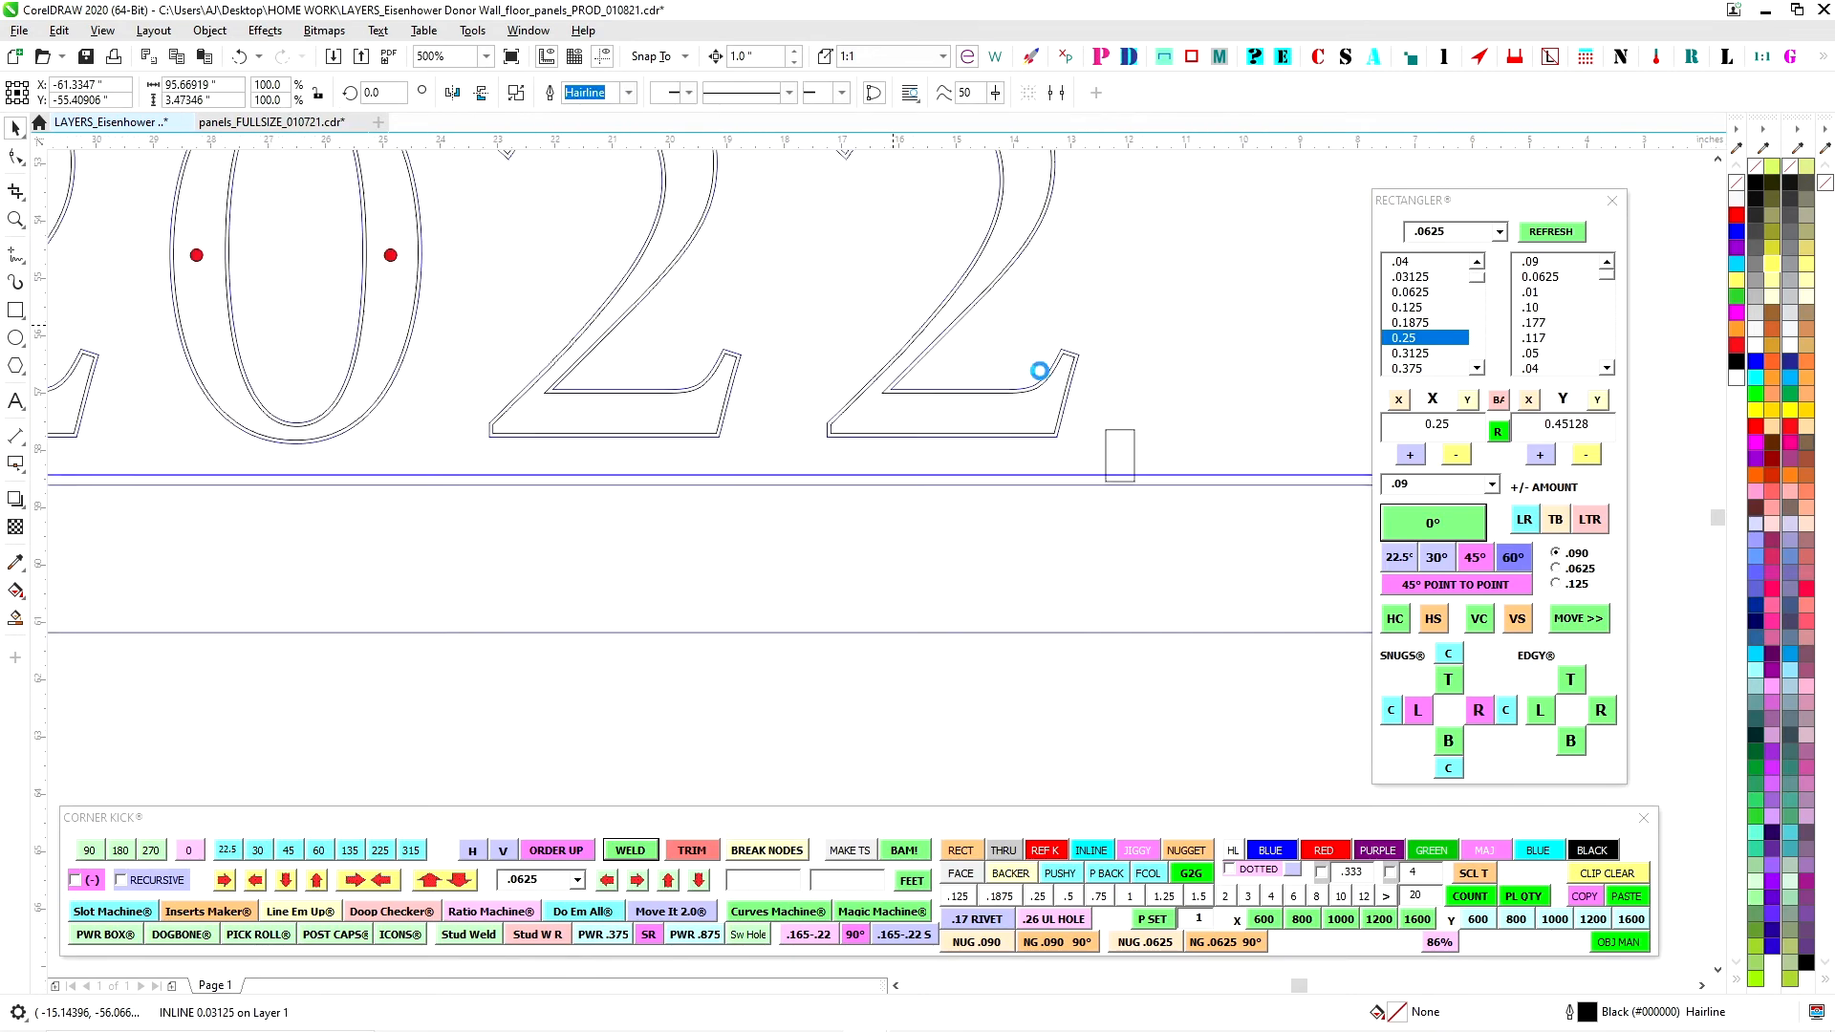
{"action": "left_click", "coordinate": [1497, 856]}
Move the 0.25 inch wide rectangle onto the inline base edge of the last 2 and weld it to the inline lettering as a tab.
{"action": "scroll", "coordinate": [1005, 416], "scroll_direction": "up", "scroll_amount": 2}
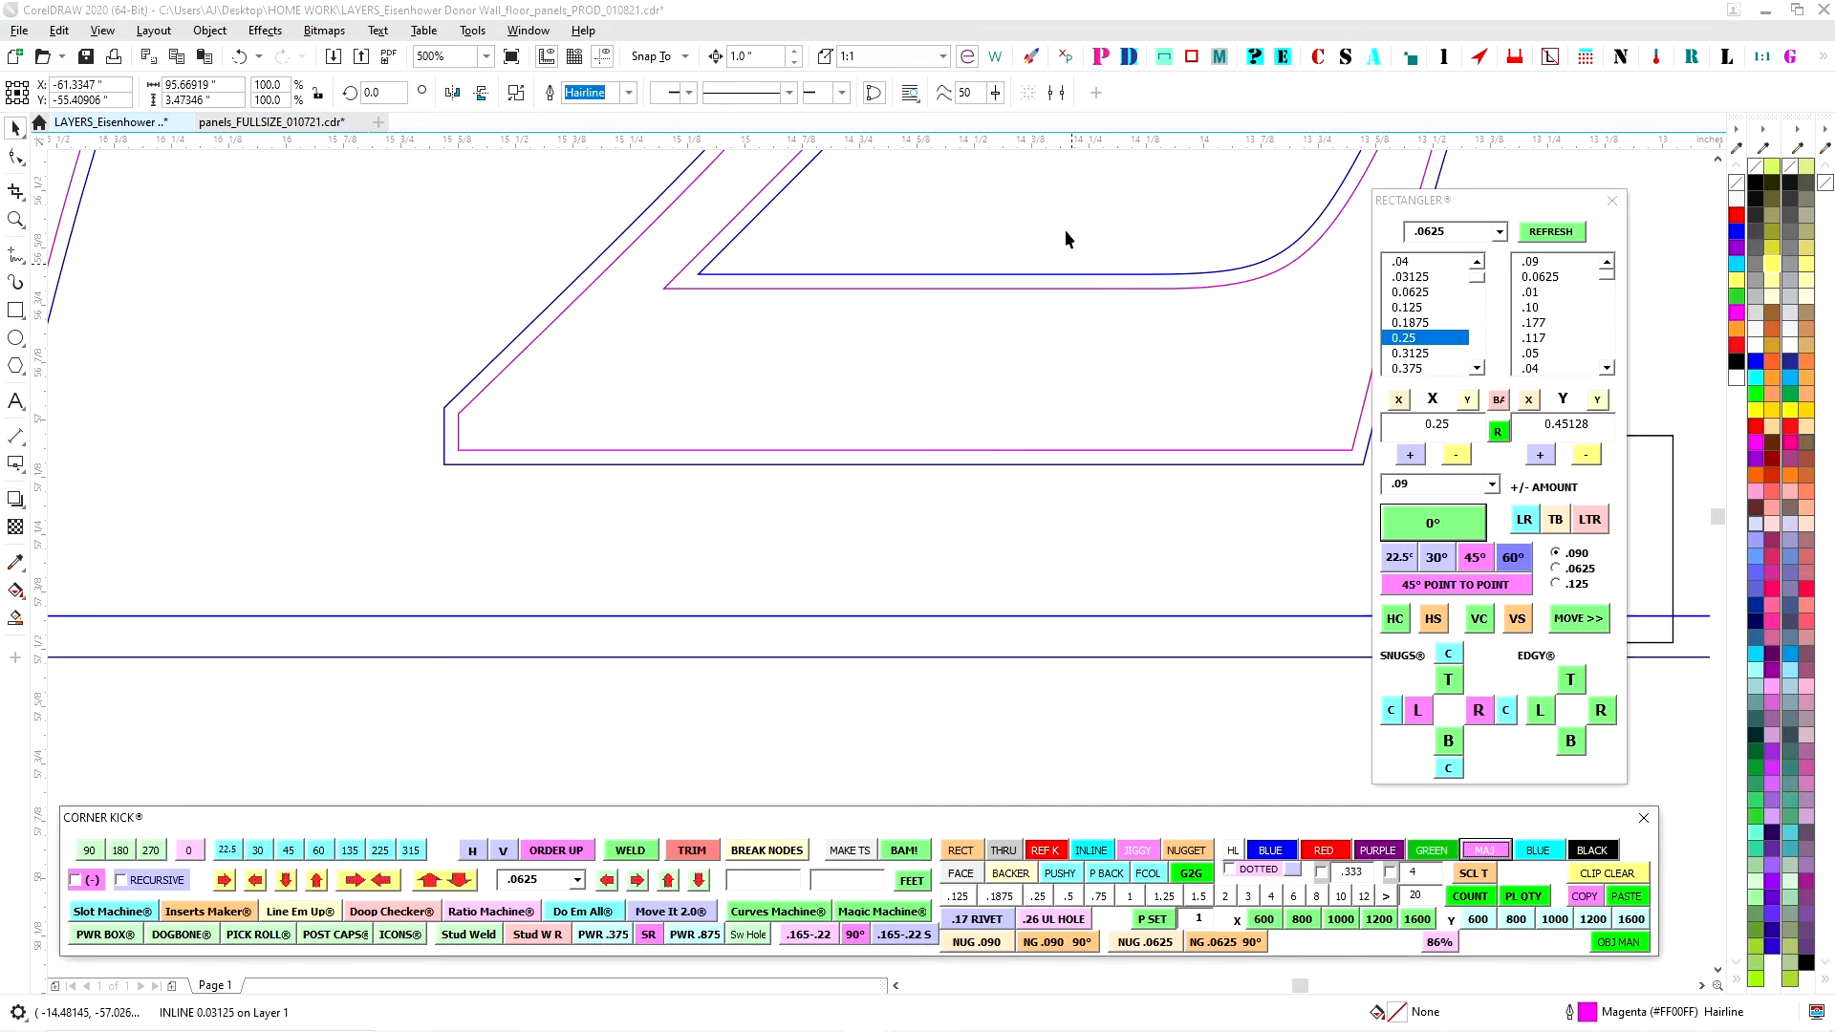
{"action": "left_click", "coordinate": [1246, 333]}
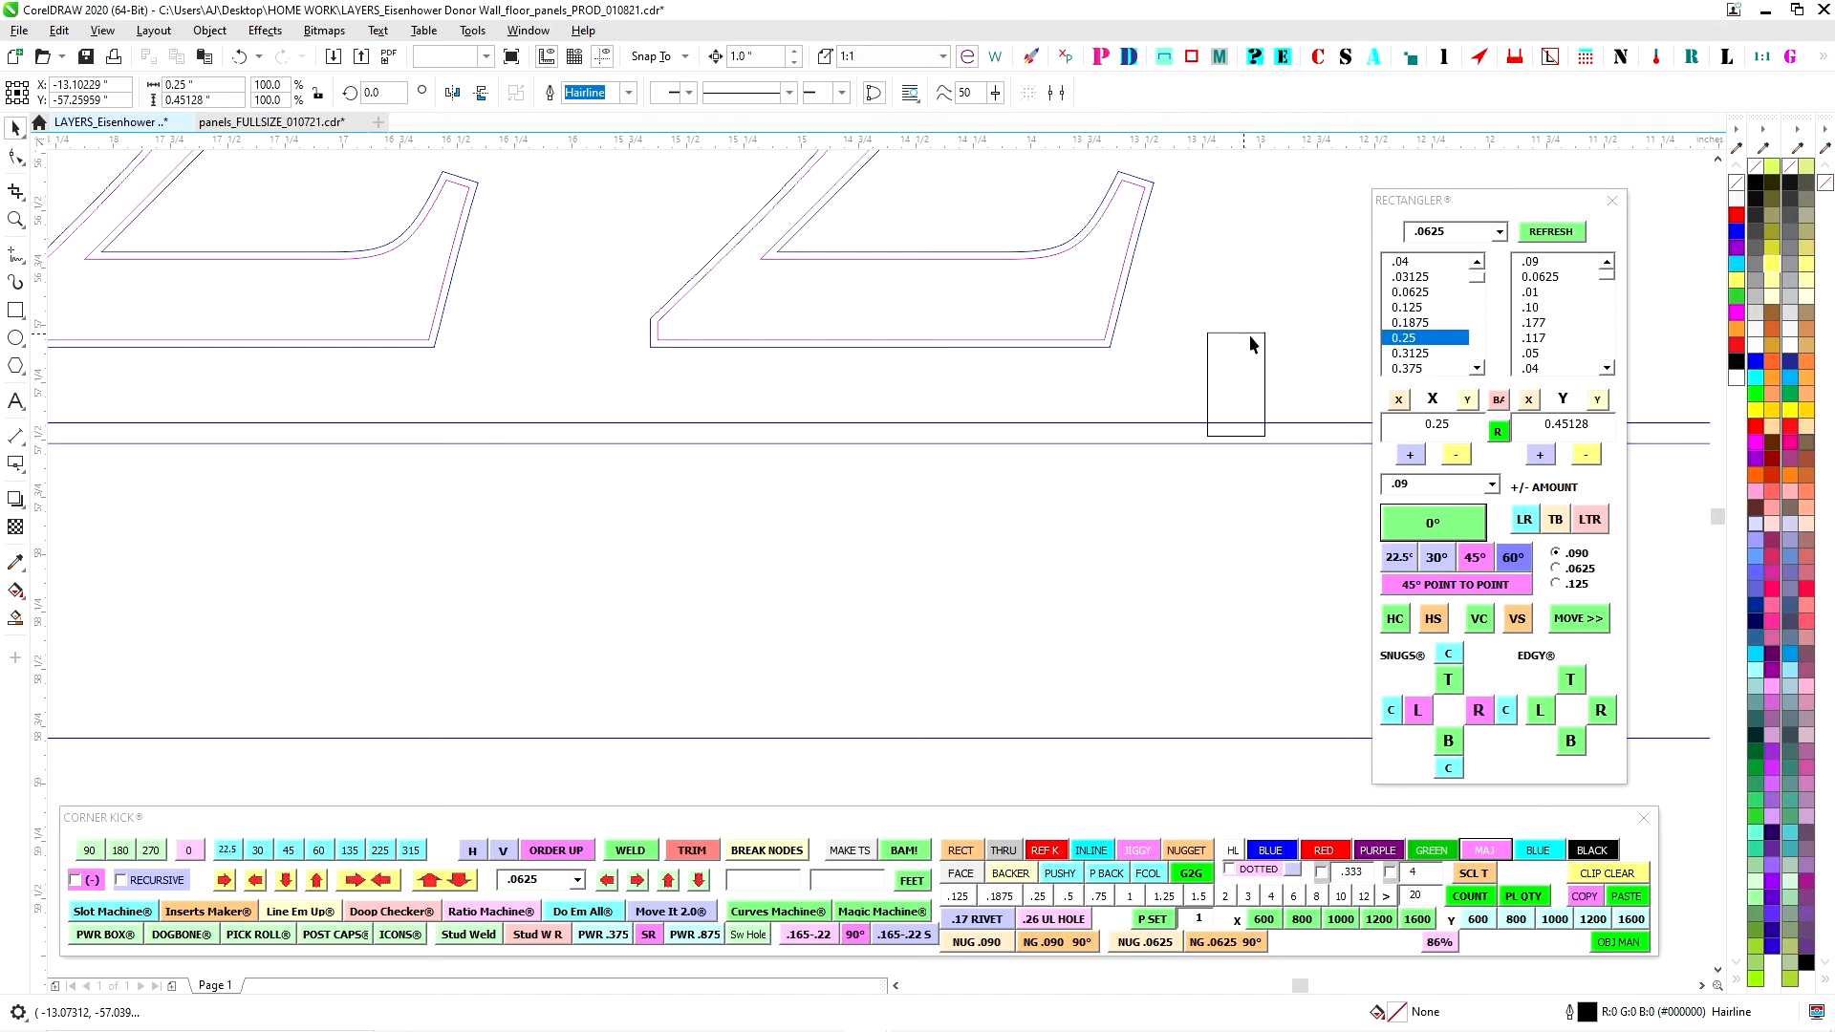
{"action": "left_click_drag", "start_coordinate": [1243, 335], "coordinate": [880, 338]}
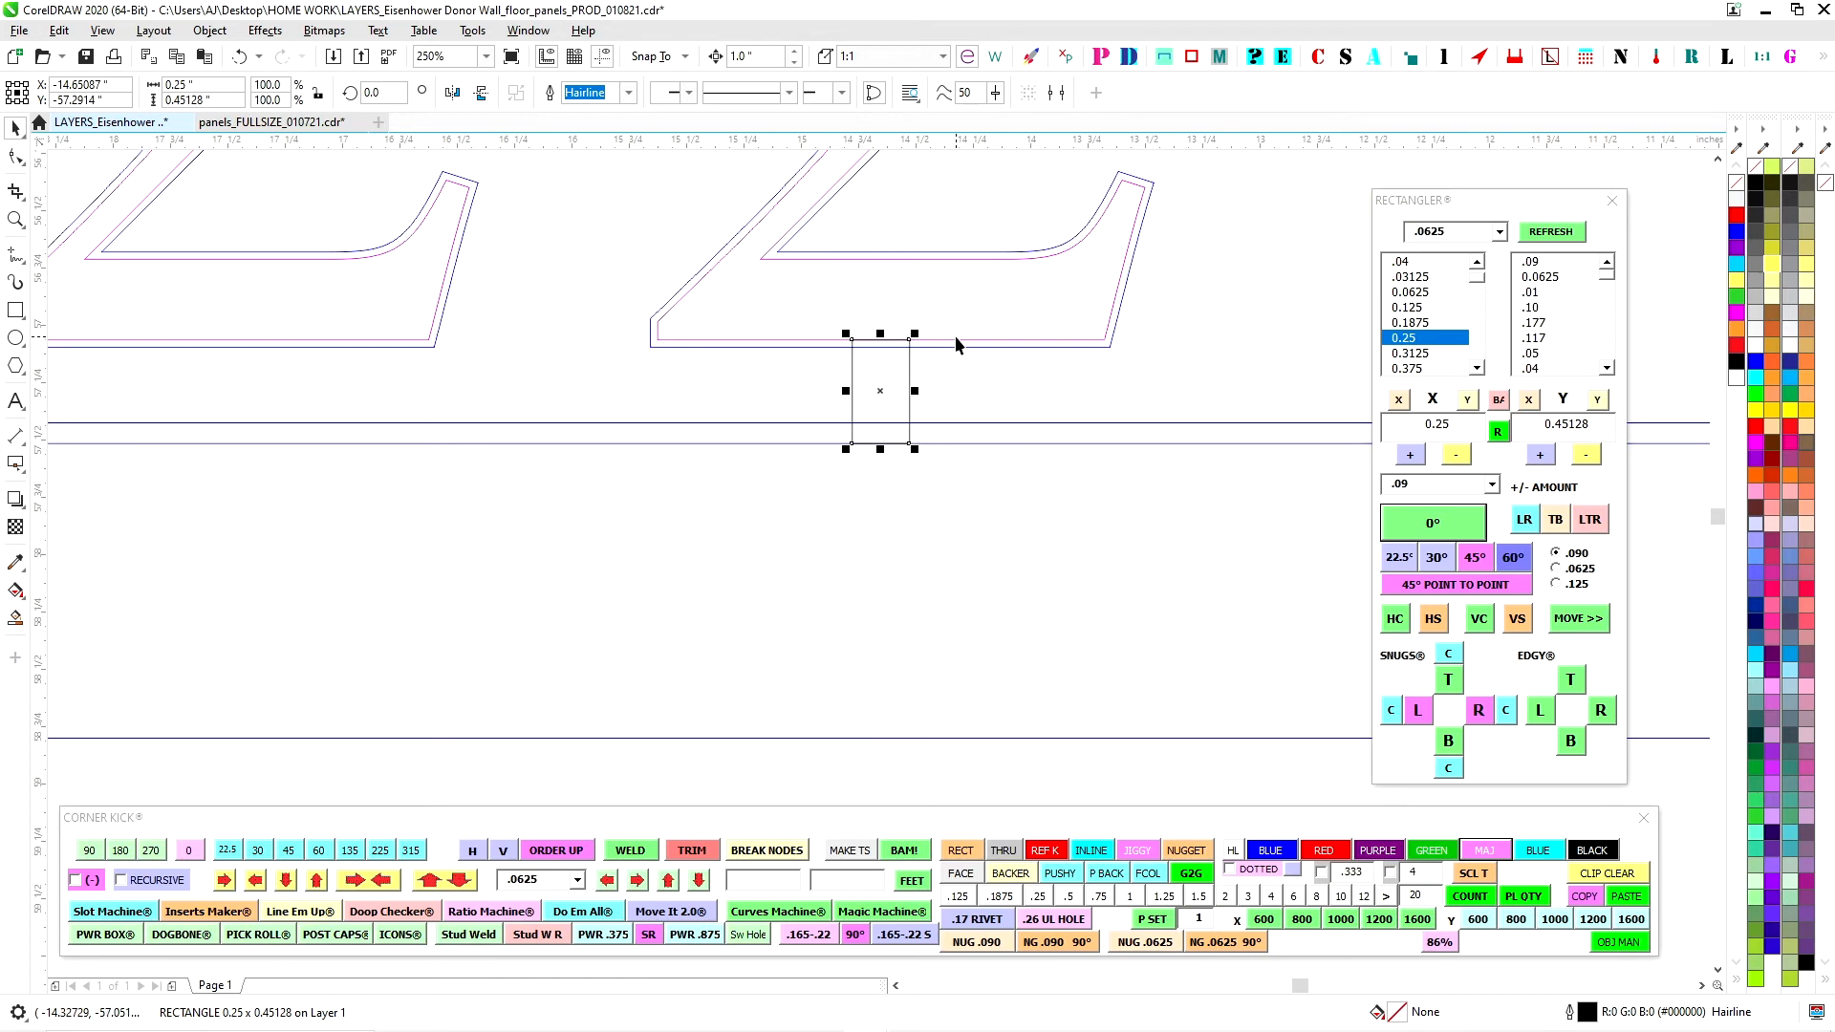
{"action": "left_click", "coordinate": [956, 338], "text": "shift"}
{"action": "left_click", "coordinate": [629, 849]}
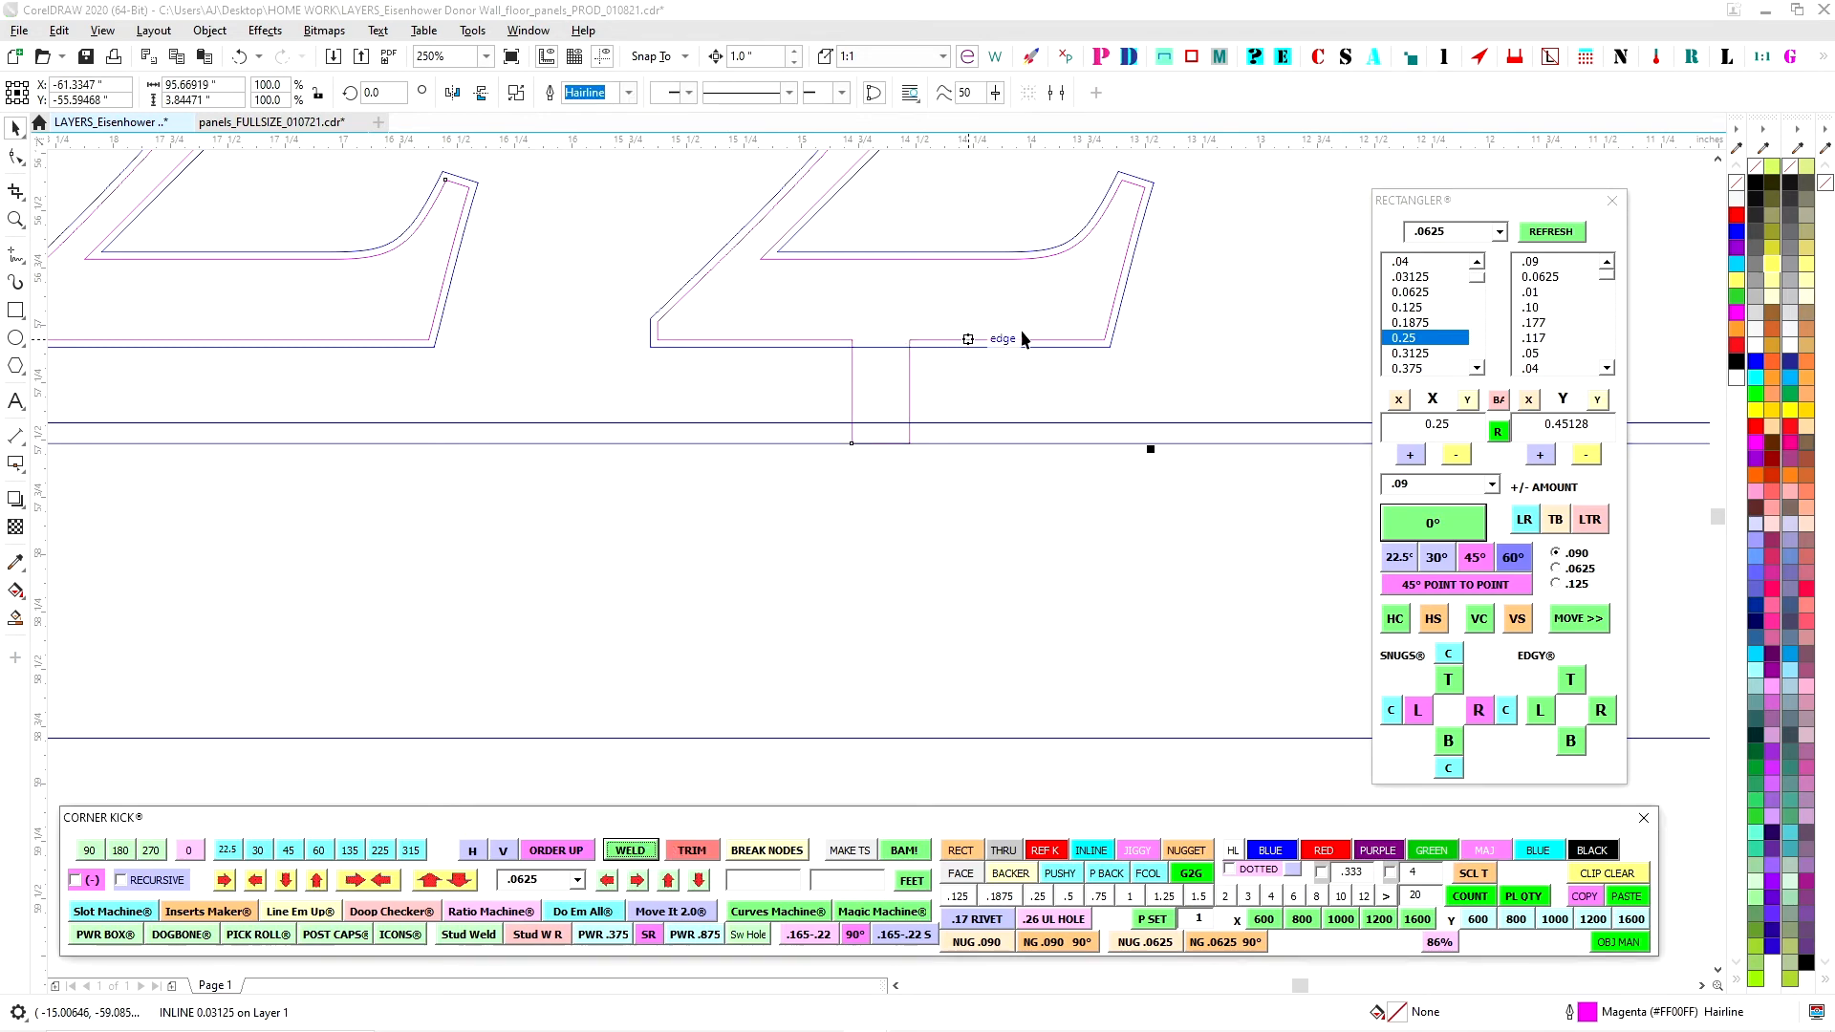
{"action": "left_click", "coordinate": [925, 296]}
{"action": "scroll", "coordinate": [841, 286], "scroll_direction": "down", "scroll_amount": 7}
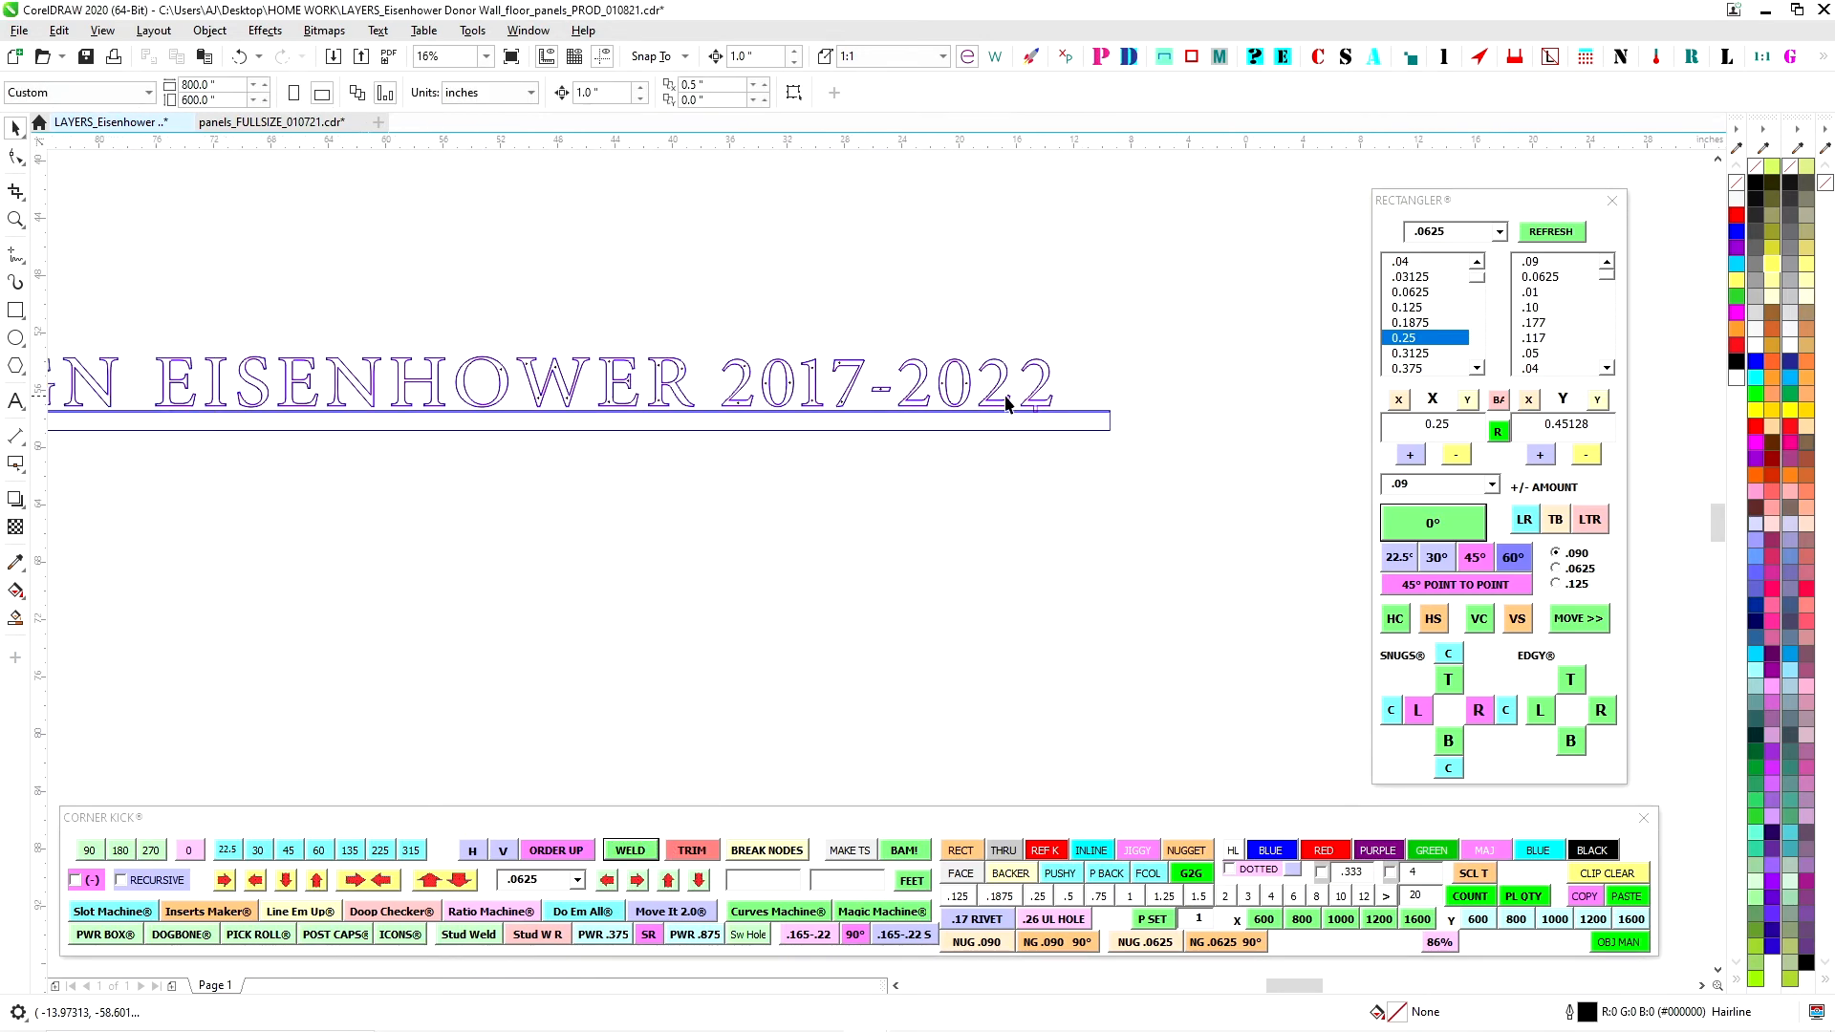
Create a 0.1875 x 0.45128 inch rectangle and place it on the inline base edge of the second-to-last 2 in the upper header.
{"action": "scroll", "coordinate": [1012, 402], "scroll_direction": "up", "scroll_amount": 2}
{"action": "scroll", "coordinate": [1096, 439], "scroll_direction": "up", "scroll_amount": 2}
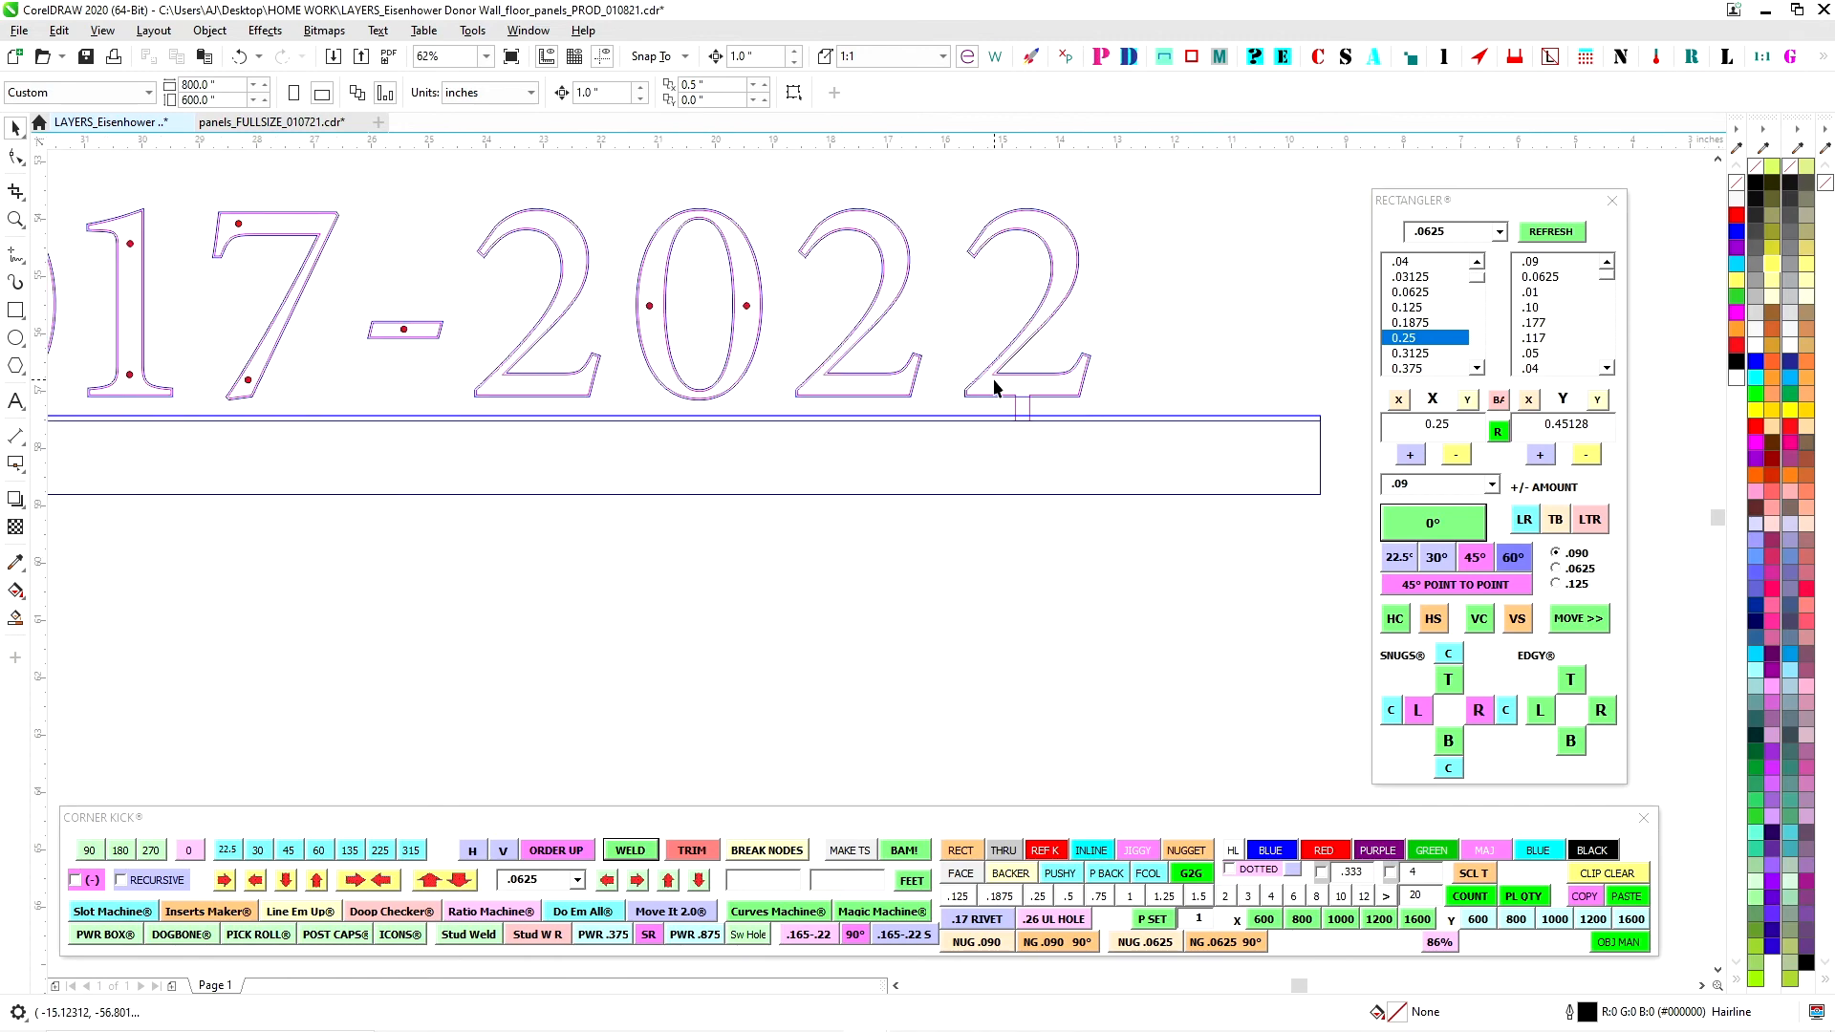
{"action": "scroll", "coordinate": [1017, 427], "scroll_direction": "up", "scroll_amount": 2}
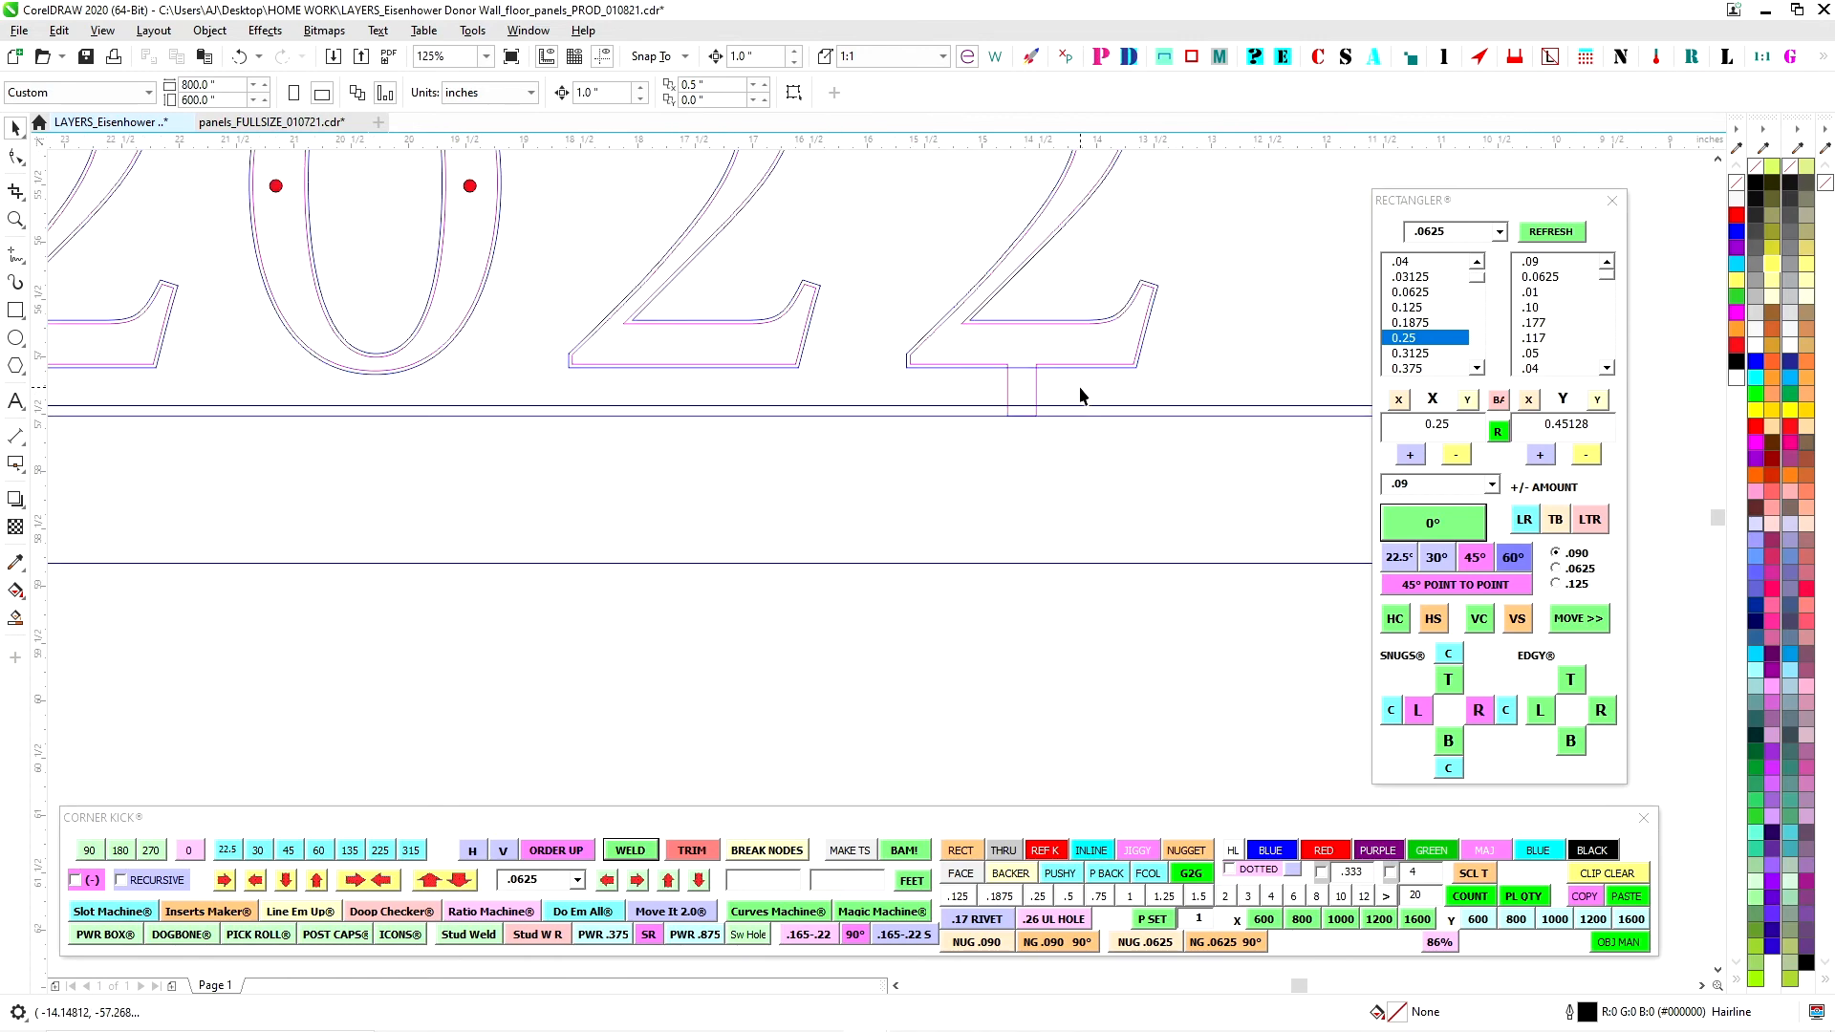
{"action": "scroll", "coordinate": [1019, 360], "scroll_direction": "down", "scroll_amount": 1}
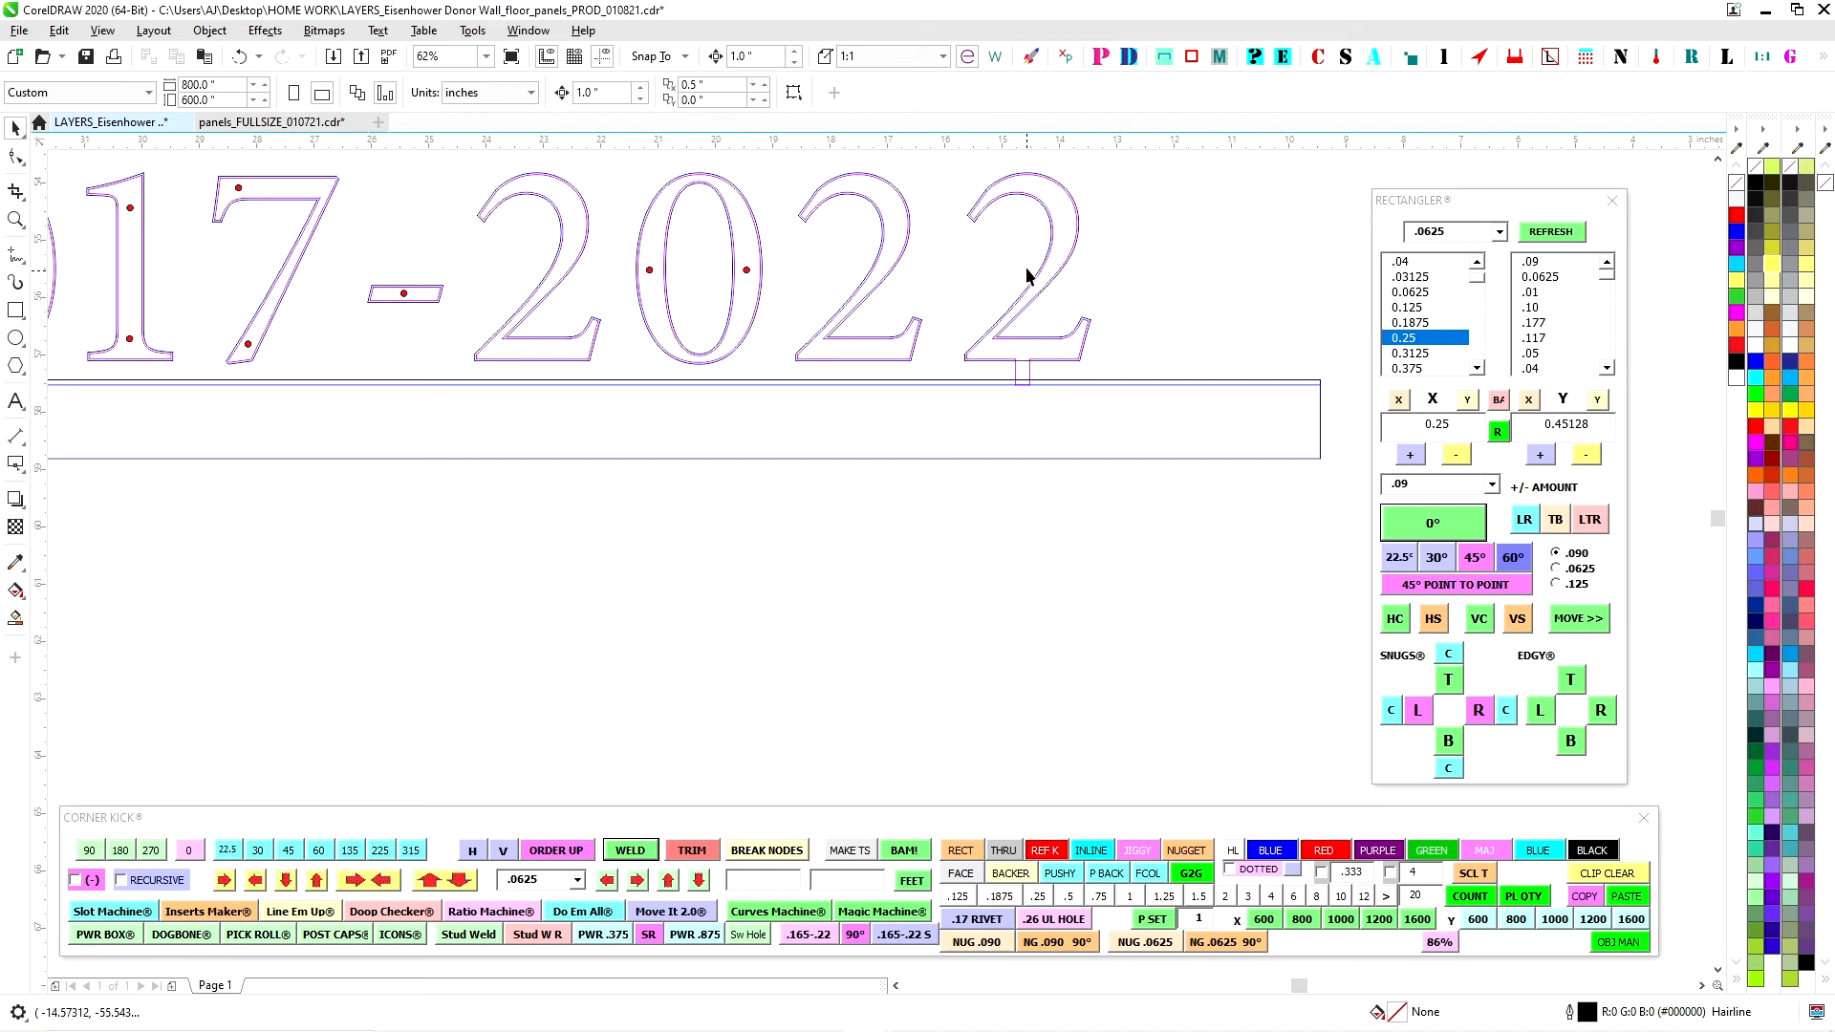
{"action": "scroll", "coordinate": [1023, 362], "scroll_direction": "up", "scroll_amount": 1}
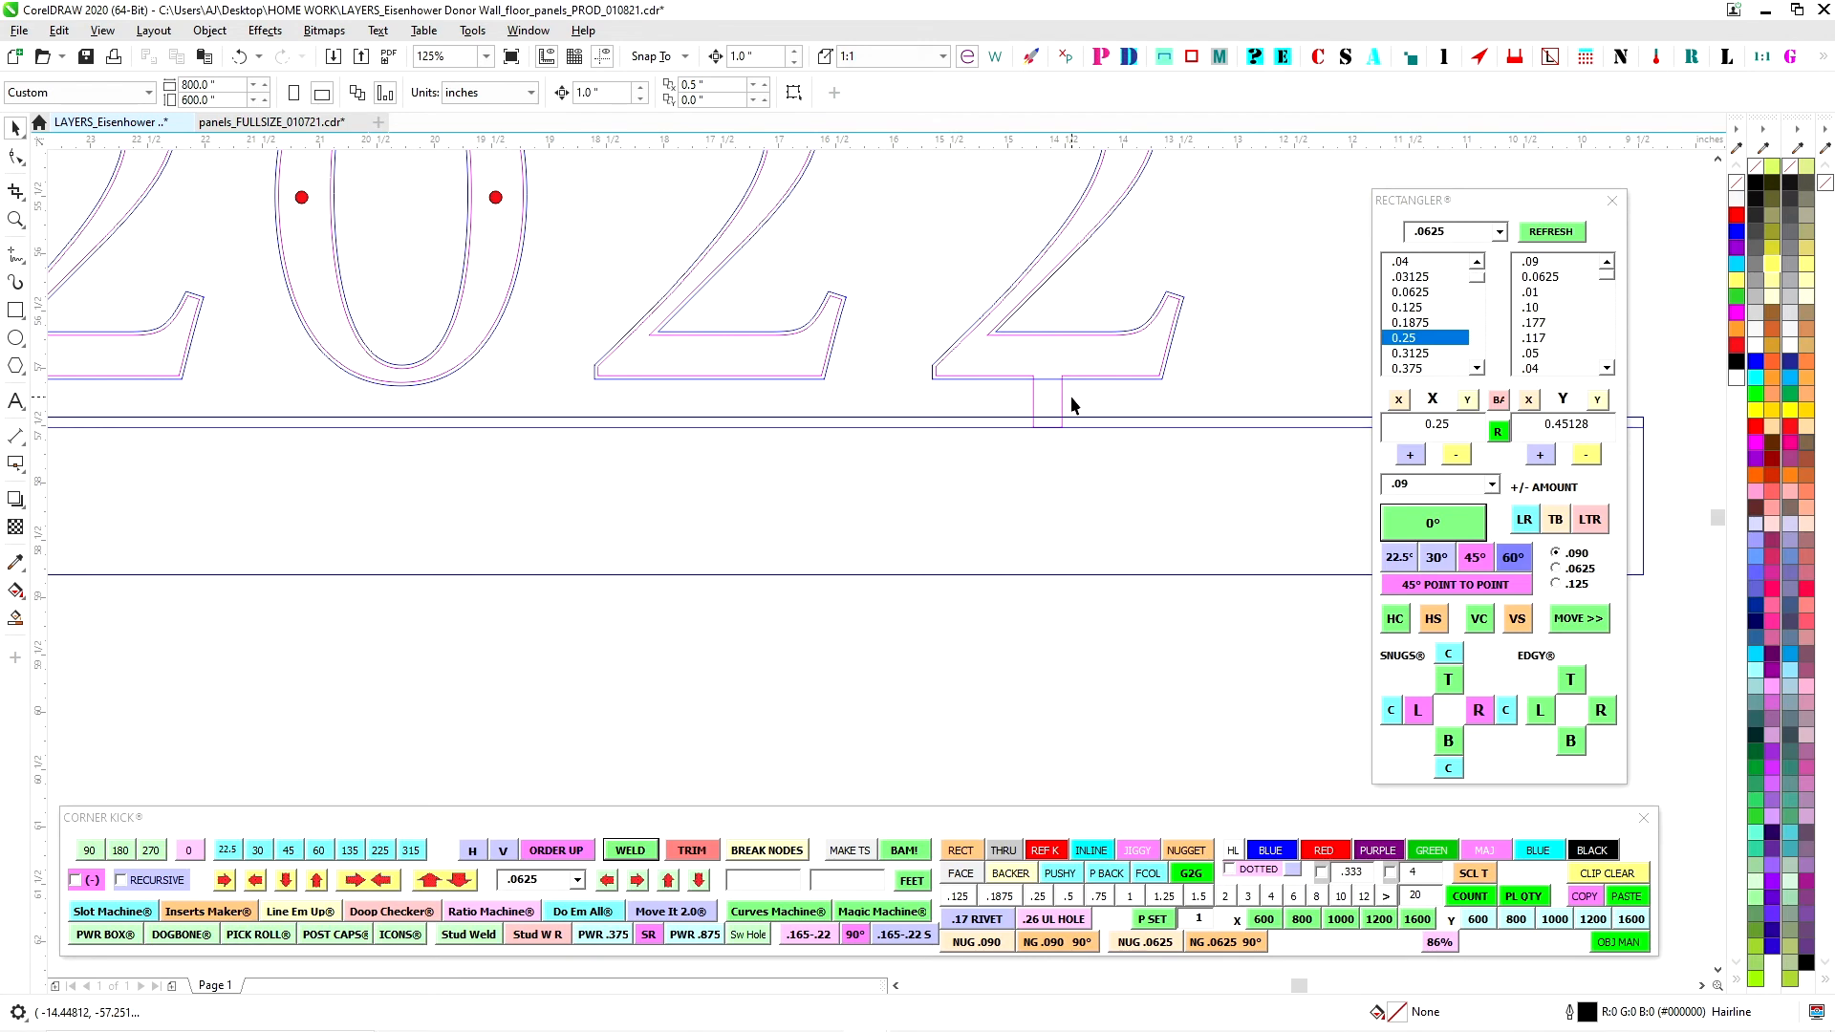
{"action": "left_click", "coordinate": [1410, 323]}
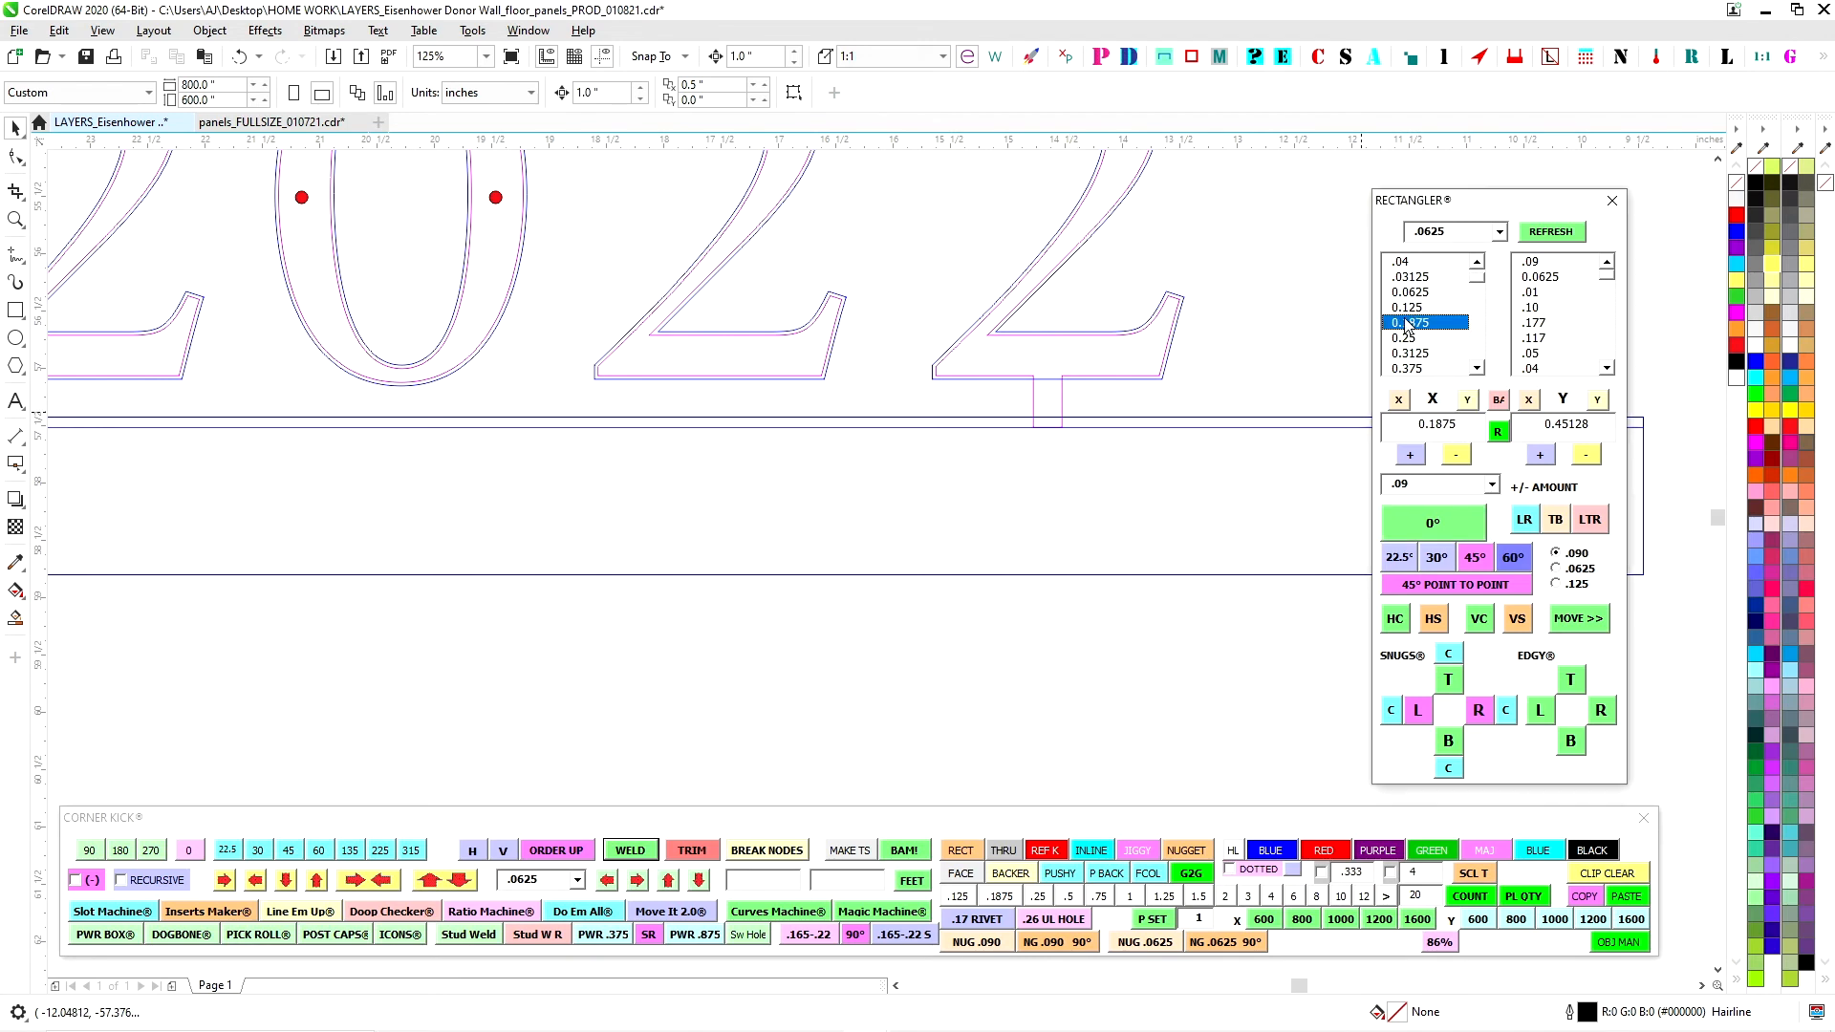
{"action": "left_click", "coordinate": [1433, 523]}
{"action": "left_click_drag", "start_coordinate": [901, 512], "coordinate": [699, 375]}
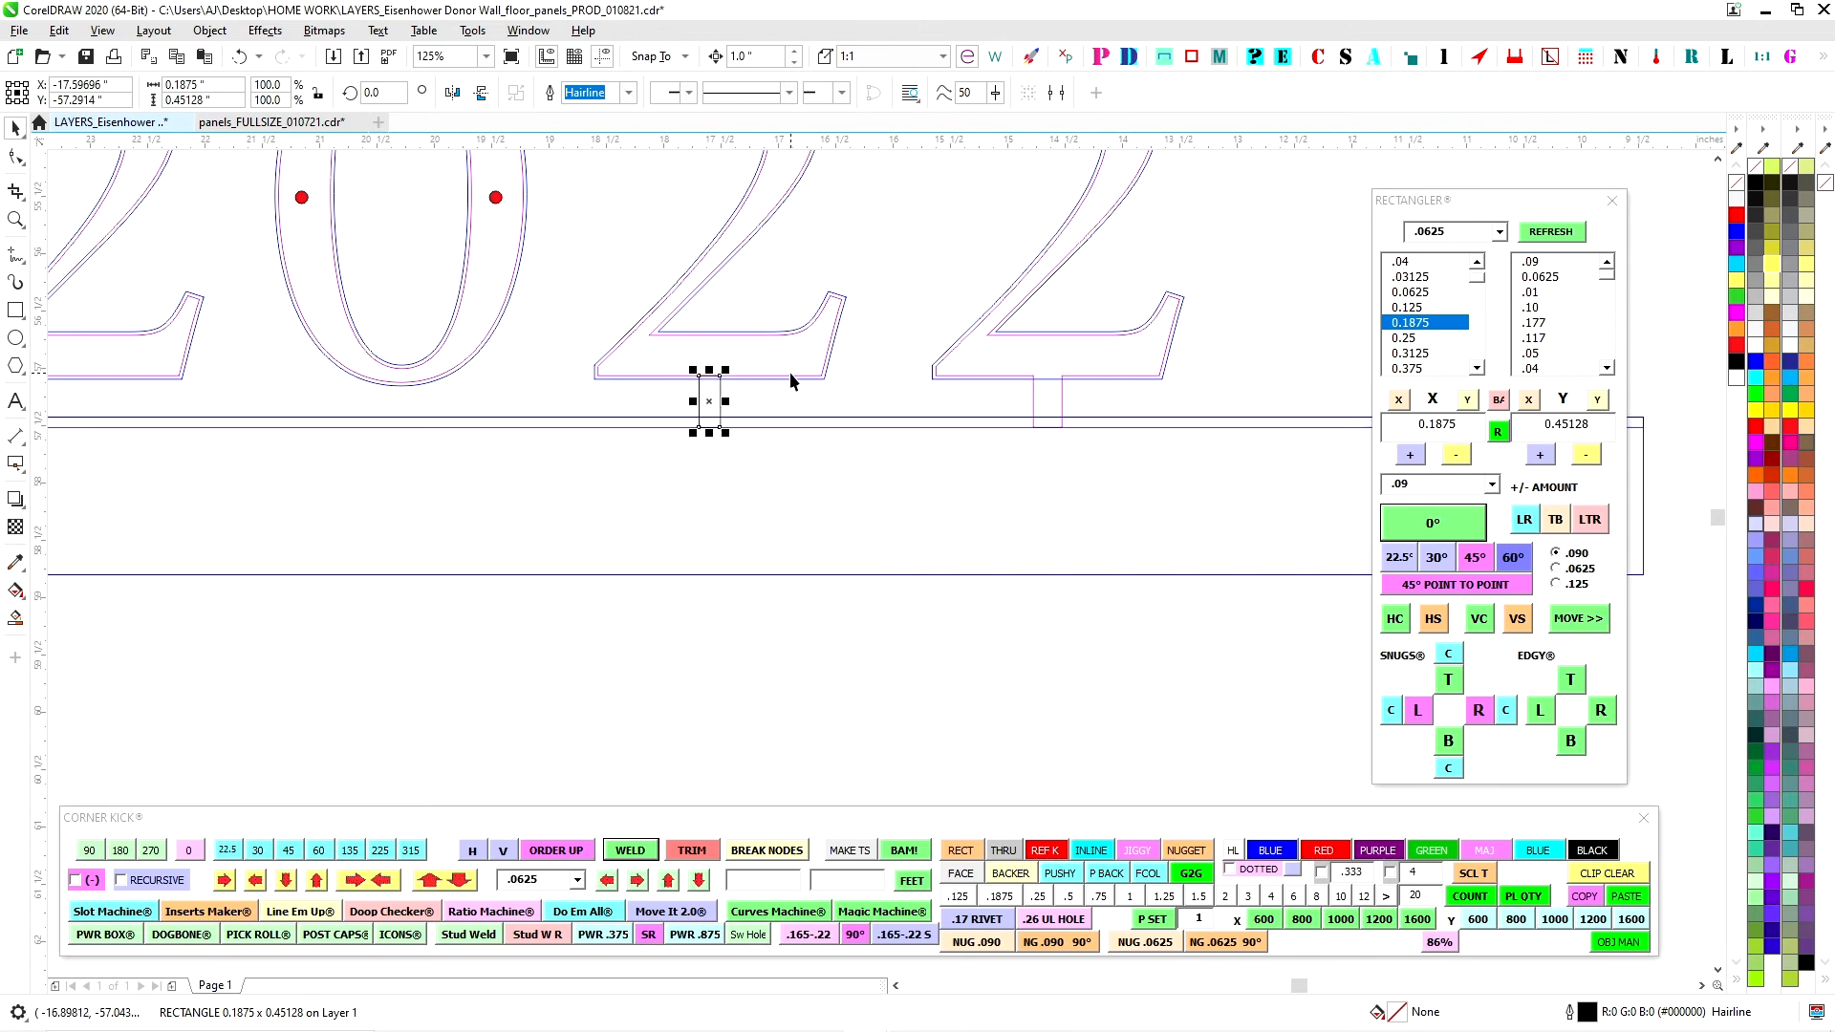
Weld the 0.1875 inch wide rectangle to the inline lettering as a tab under the second-to-last 2.
{"action": "scroll", "coordinate": [790, 371], "scroll_direction": "up", "scroll_amount": 2}
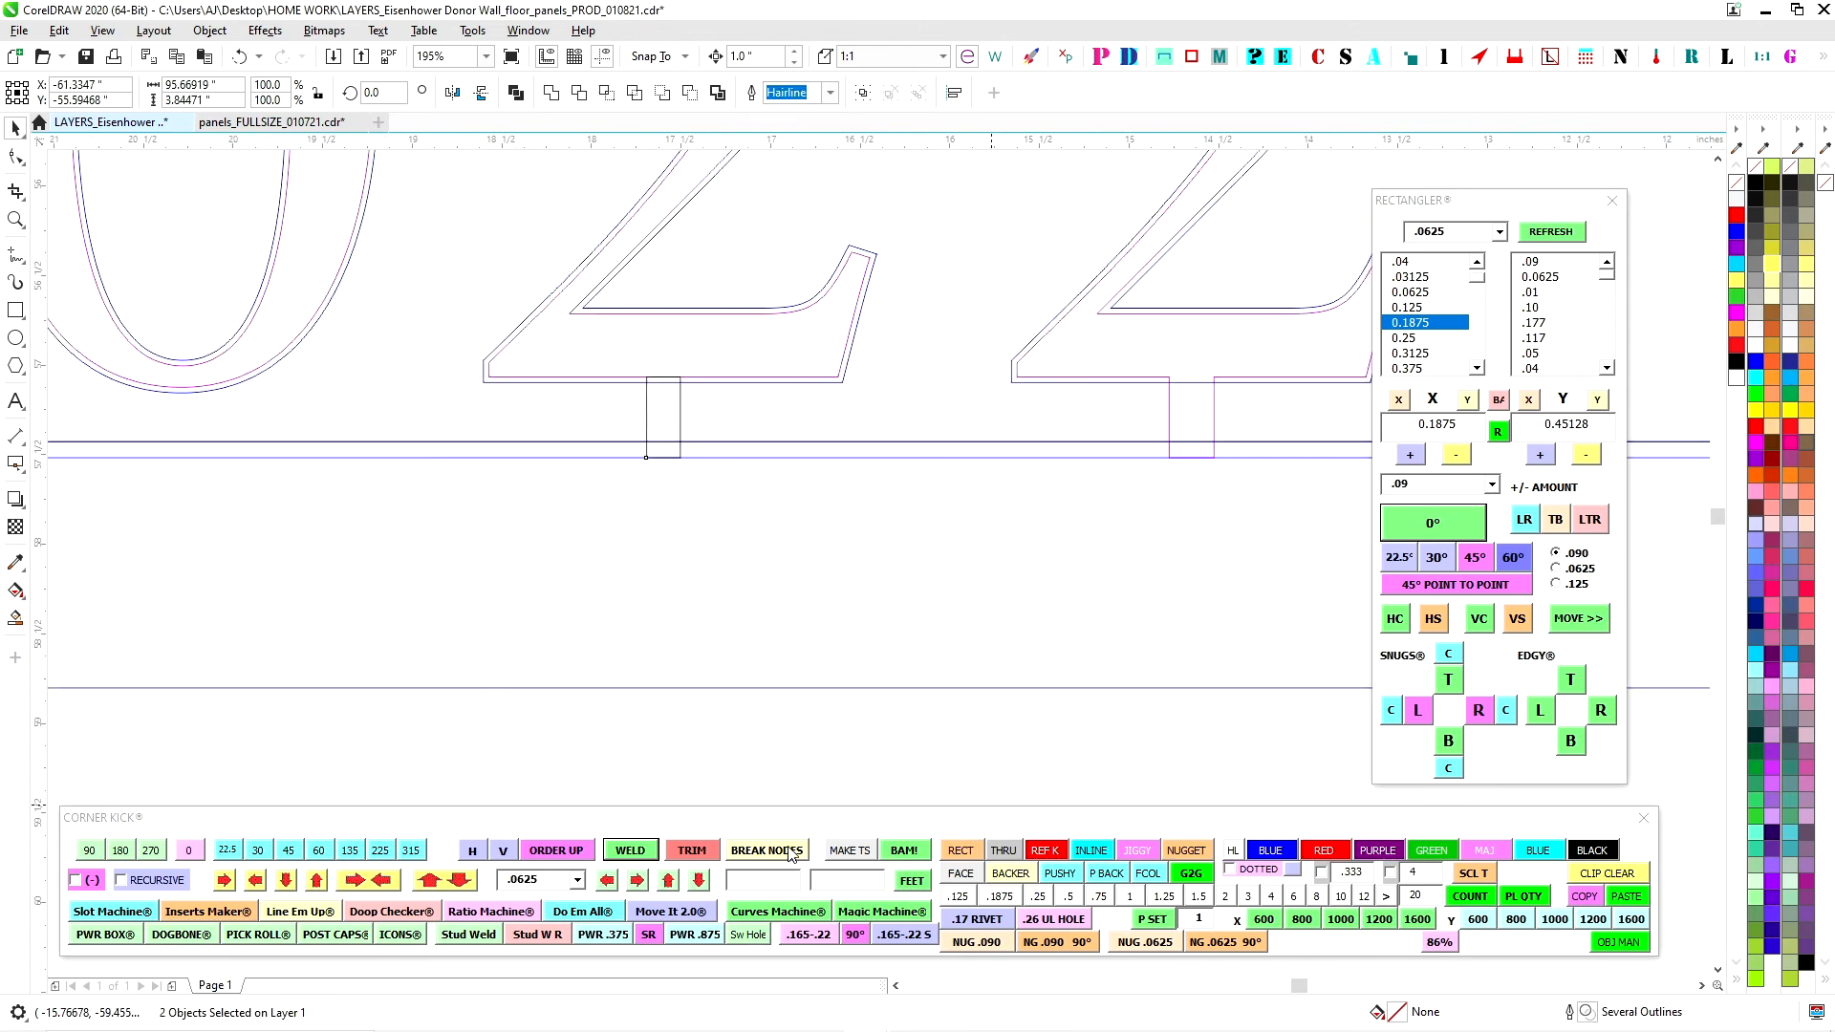
{"action": "left_click", "coordinate": [628, 851]}
{"action": "left_click", "coordinate": [762, 220]}
{"action": "scroll", "coordinate": [843, 373], "scroll_direction": "down", "scroll_amount": 3}
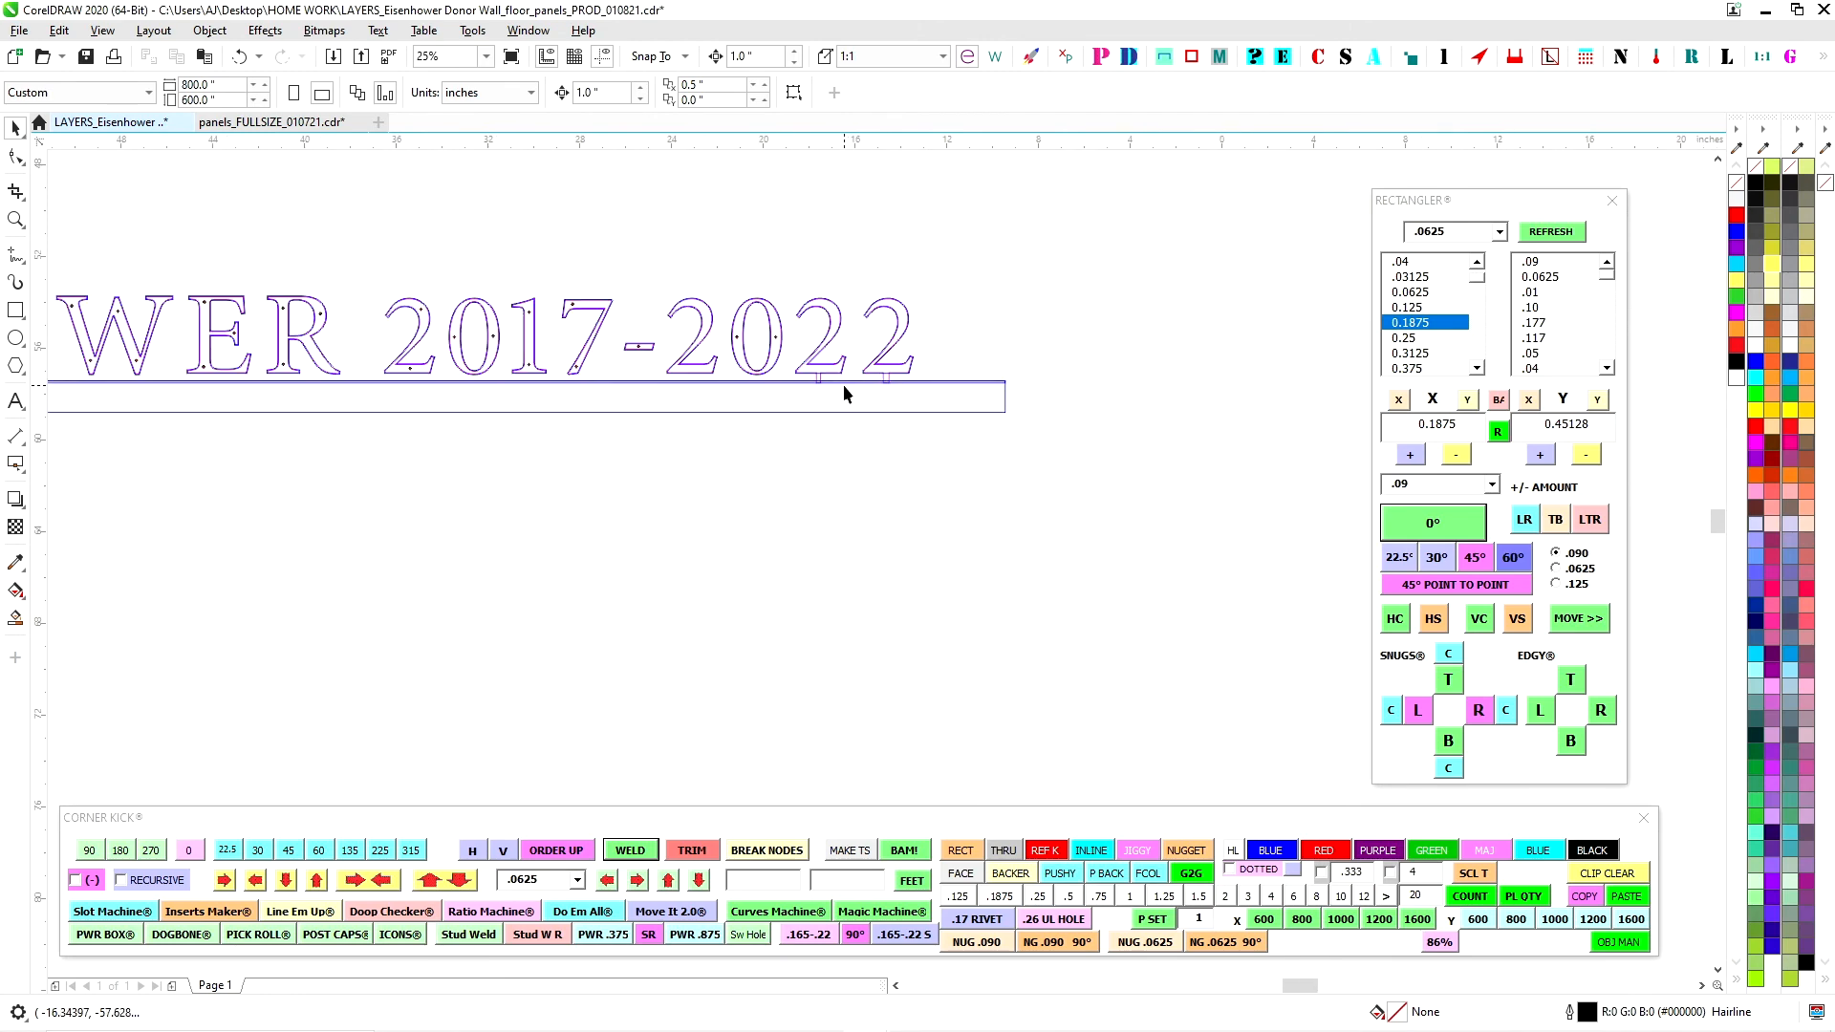
Create a 0.25 inch wide rectangle centred on the hyphen's inline bottom edge and stretch it down into the header to about 2.12 inches high.
{"action": "scroll", "coordinate": [776, 366], "scroll_direction": "up", "scroll_amount": 4}
{"action": "left_click_drag", "start_coordinate": [810, 353], "coordinate": [1100, 350]}
{"action": "left_click", "coordinate": [1413, 340]}
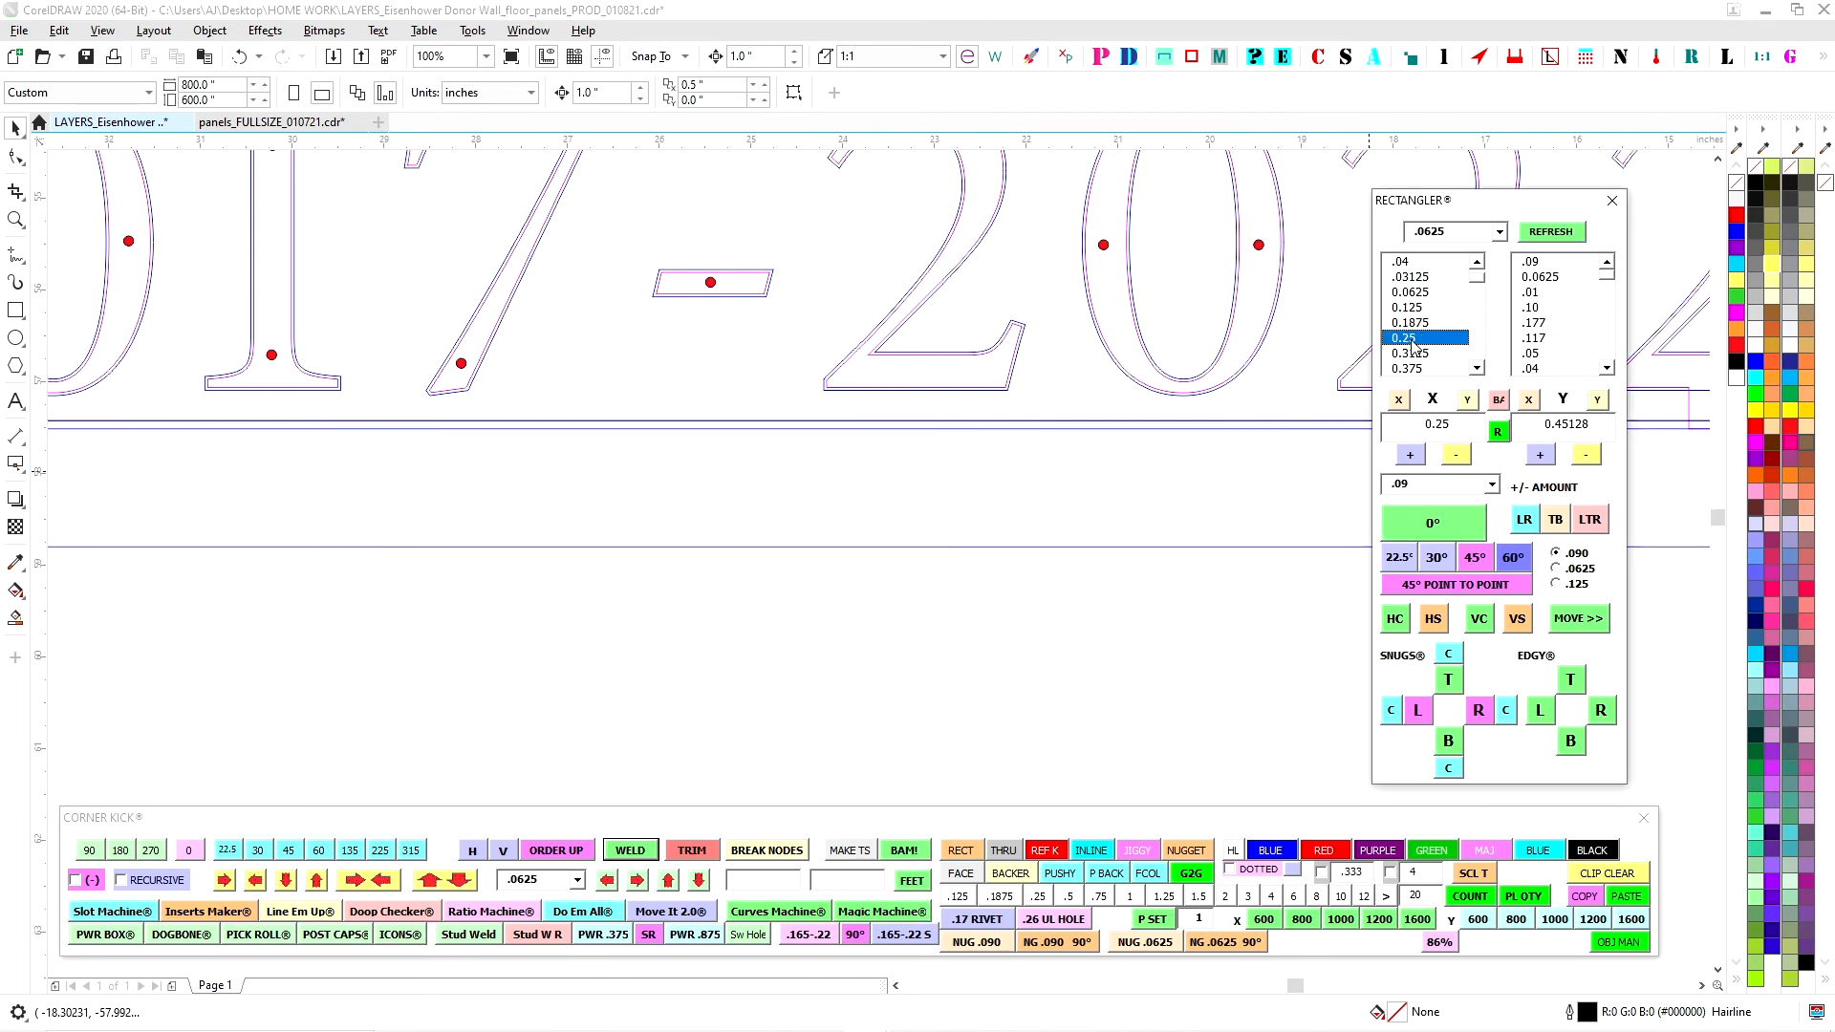
{"action": "left_click", "coordinate": [1448, 521]}
{"action": "left_click_drag", "start_coordinate": [889, 523], "coordinate": [710, 289]}
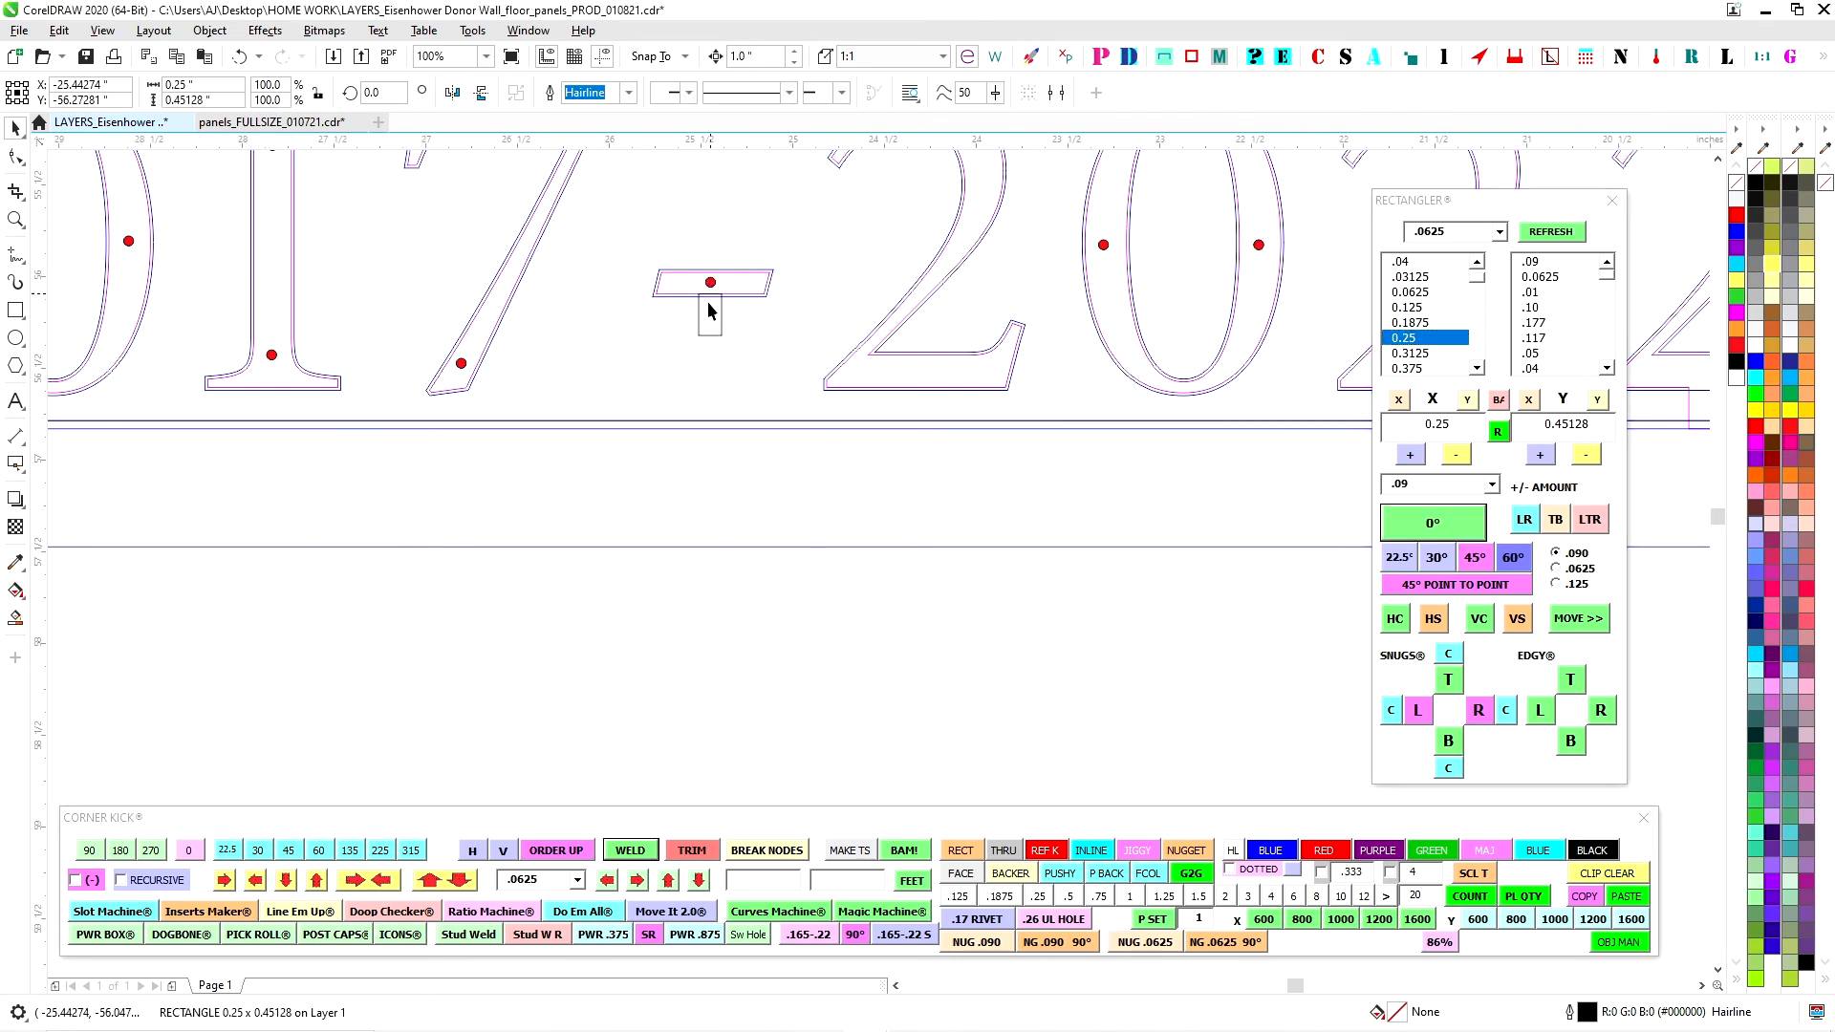
{"action": "scroll", "coordinate": [710, 308], "scroll_direction": "up", "scroll_amount": 1}
{"action": "left_click_drag", "start_coordinate": [712, 374], "coordinate": [711, 673]}
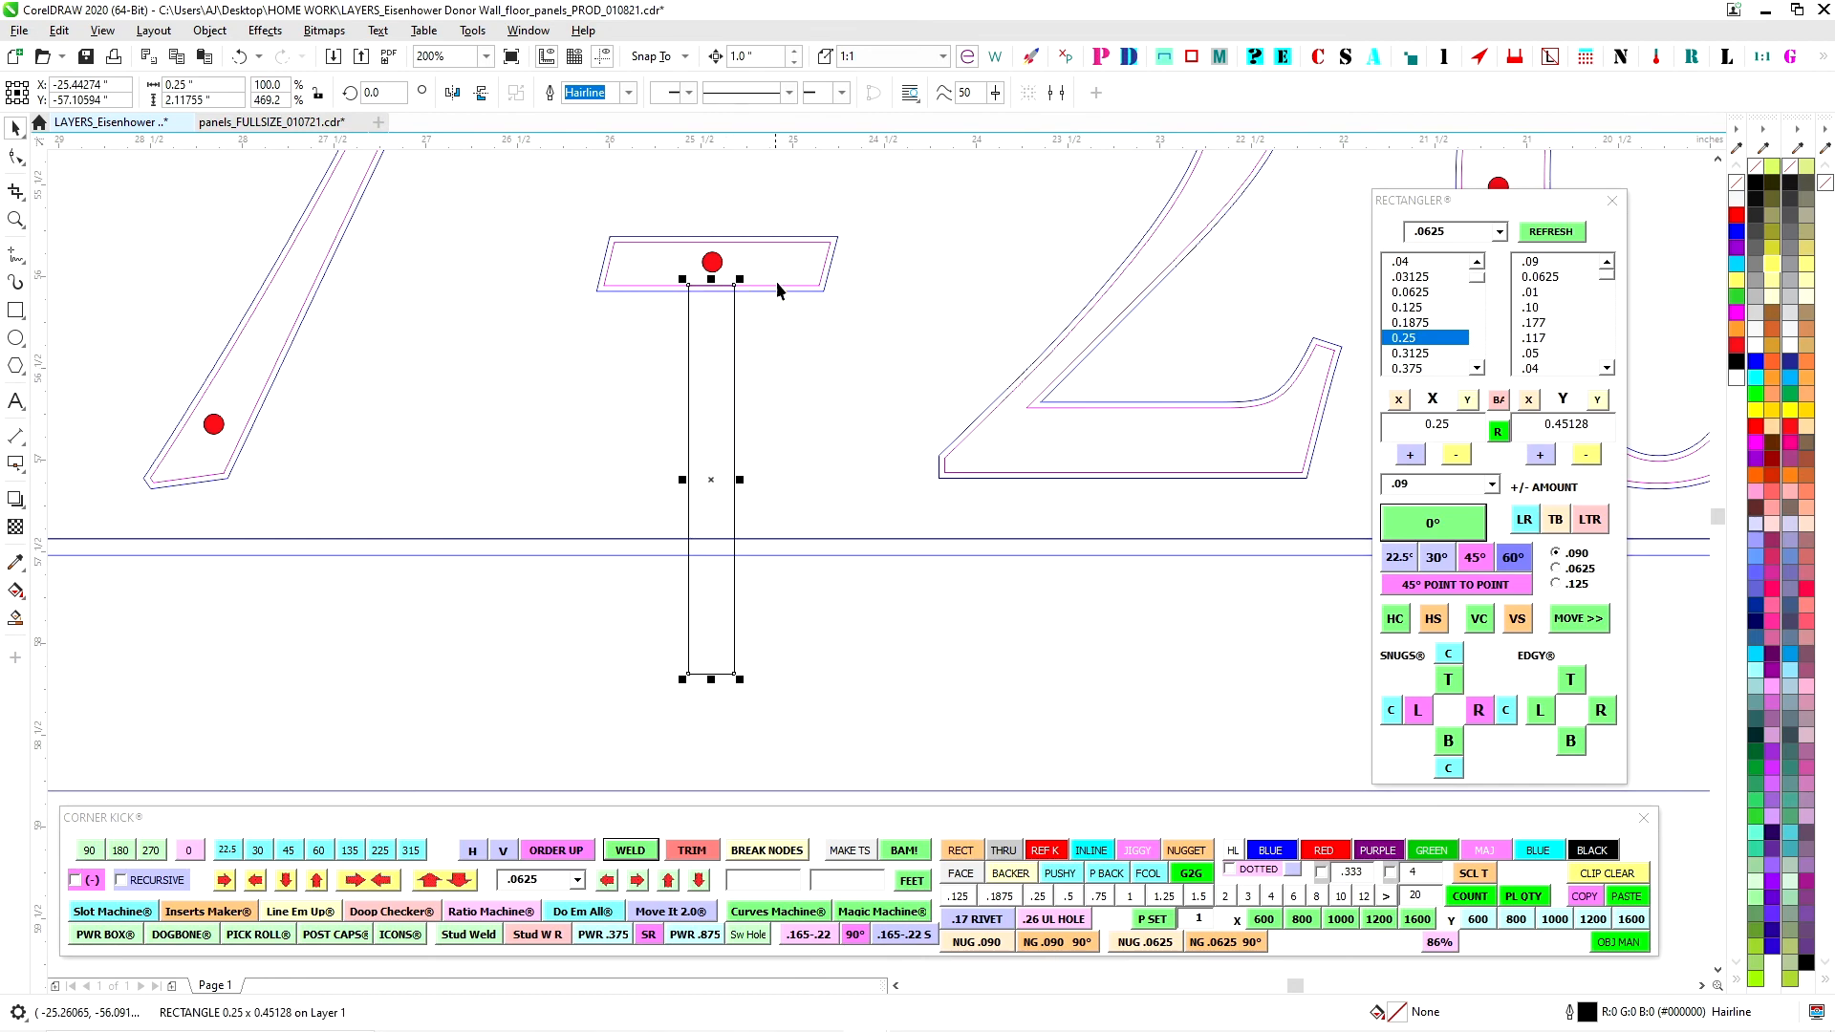
Weld the tall rectangle under the hyphen to the inline lettering as a tab.
{"action": "scroll", "coordinate": [805, 286], "scroll_direction": "up", "scroll_amount": 1}
{"action": "left_click", "coordinate": [805, 285], "text": "shift"}
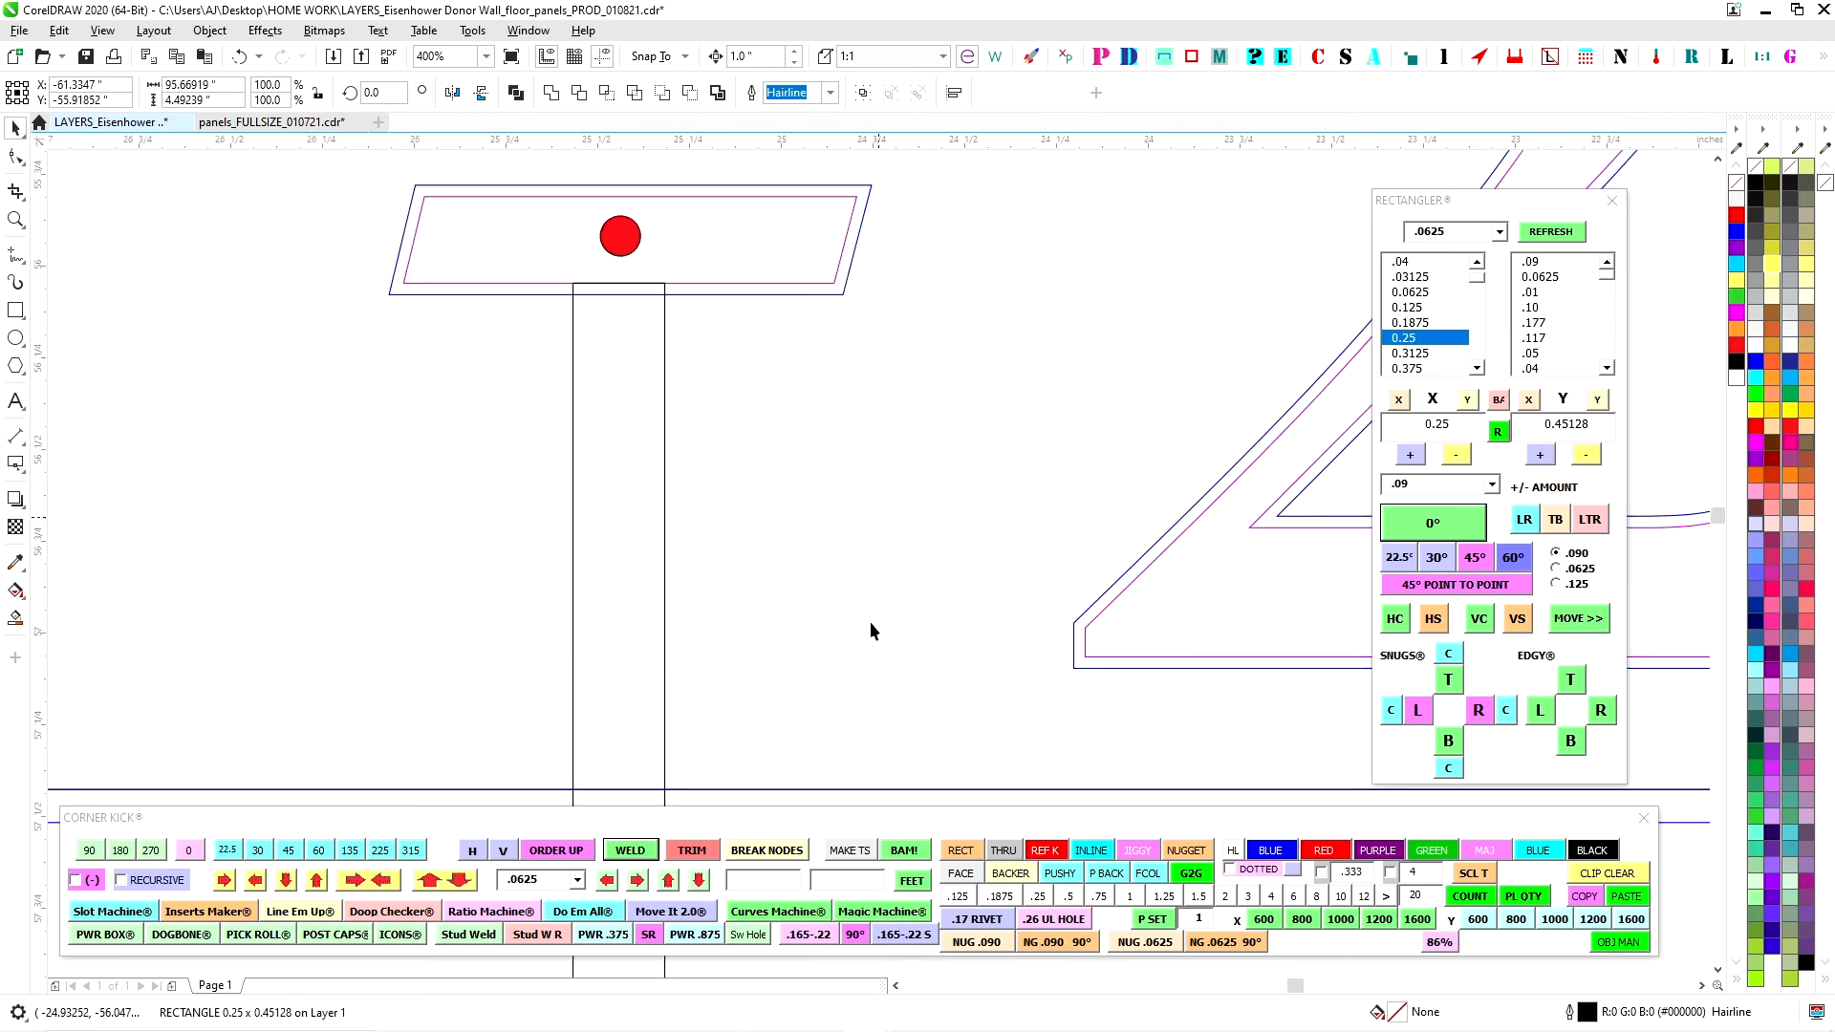
{"action": "left_click", "coordinate": [632, 850]}
{"action": "scroll", "coordinate": [663, 325], "scroll_direction": "down", "scroll_amount": 2}
{"action": "left_click", "coordinate": [788, 270]}
{"action": "scroll", "coordinate": [779, 287], "scroll_direction": "down", "scroll_amount": 3}
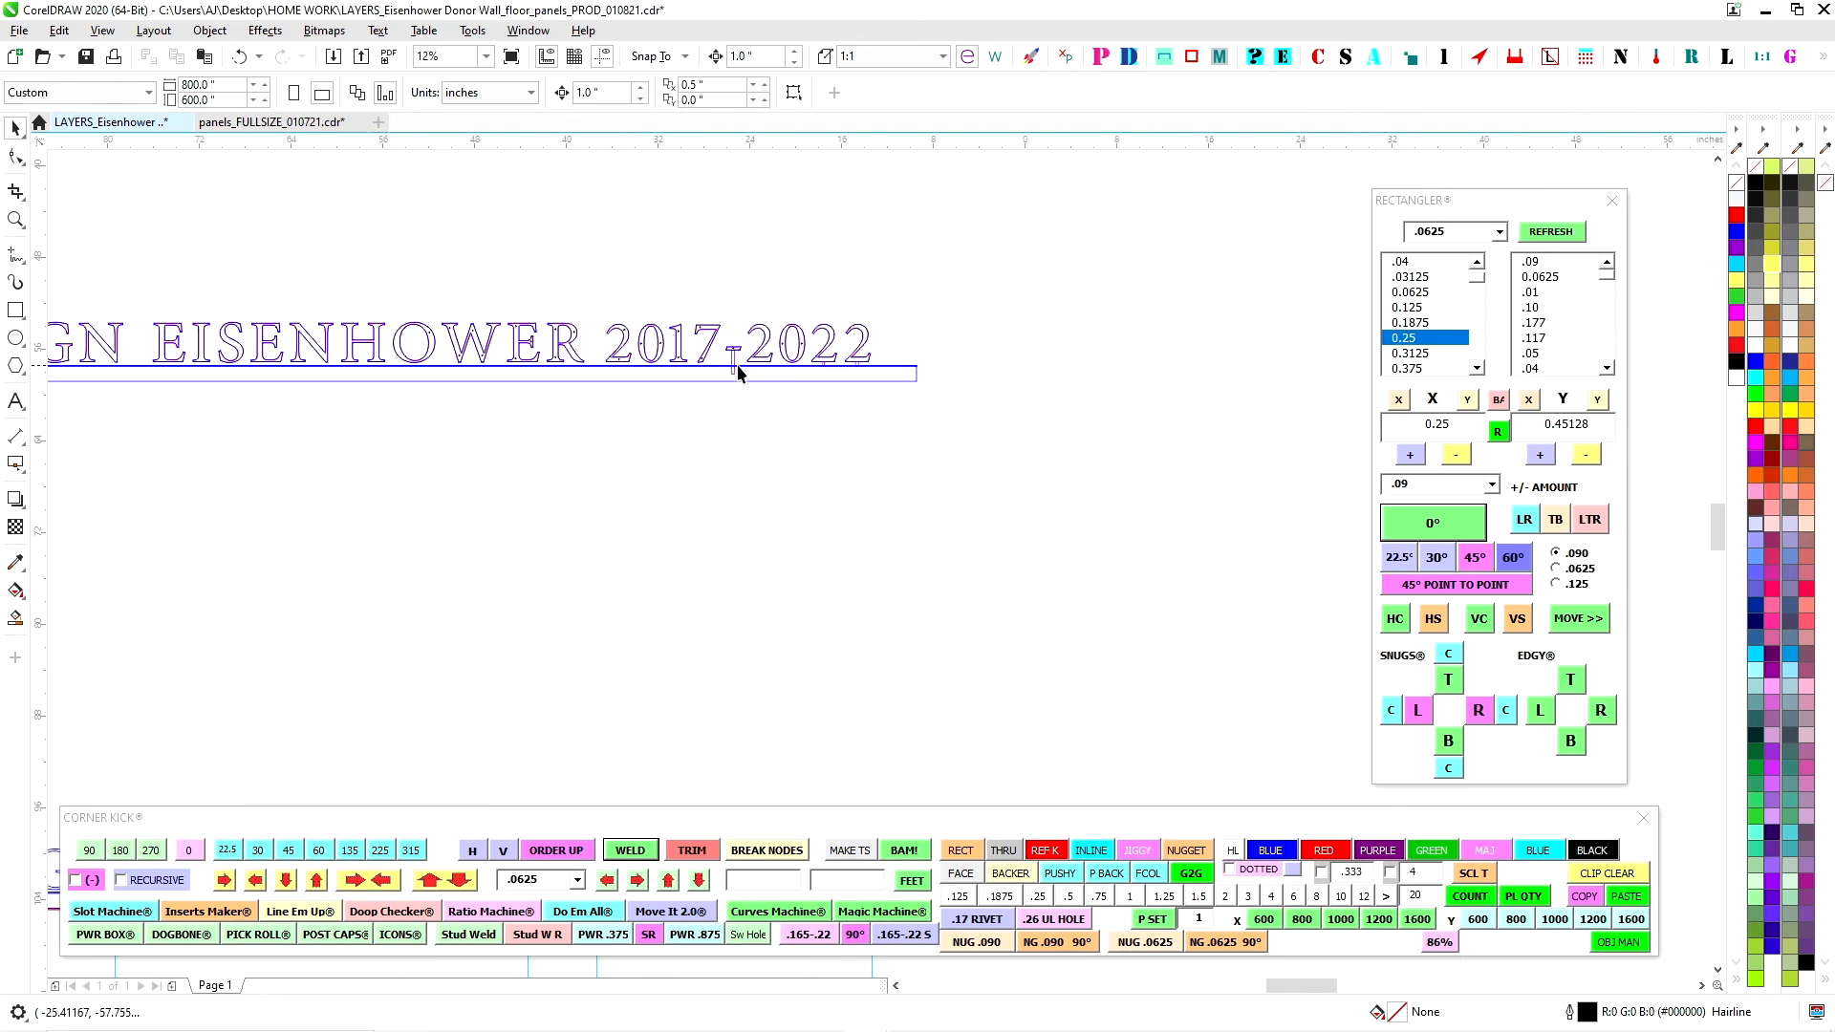
Weld the tabbed inline lettering to the header rectangle below it so they form one backing shape.
{"action": "scroll", "coordinate": [734, 368], "scroll_direction": "up", "scroll_amount": 2}
{"action": "left_click", "coordinate": [719, 398]}
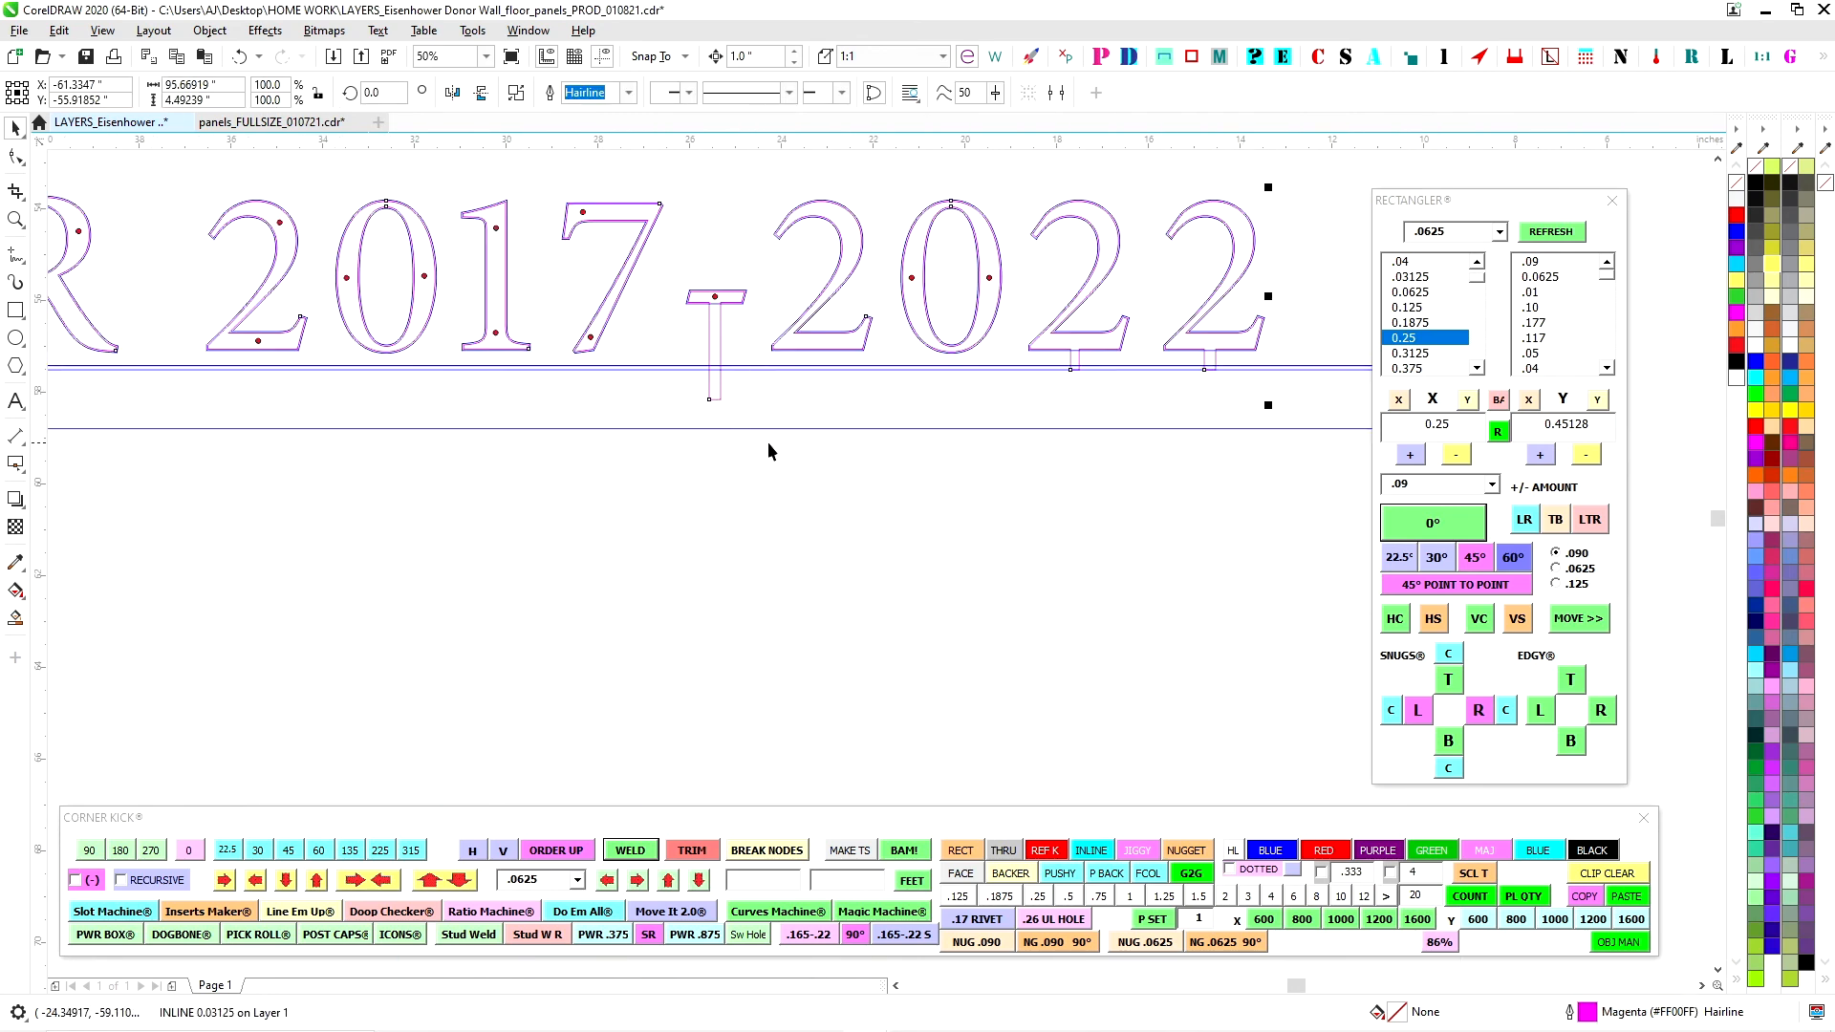
{"action": "left_click", "coordinate": [782, 429], "text": "shift"}
{"action": "left_click", "coordinate": [634, 853]}
{"action": "left_click", "coordinate": [759, 516]}
{"action": "scroll", "coordinate": [704, 318], "scroll_direction": "up", "scroll_amount": 2}
{"action": "scroll", "coordinate": [711, 308], "scroll_direction": "down", "scroll_amount": 2}
Create a 0.25 x 0.45128 inch rectangle and position it between the foot of the 7 and the header's upper edge.
{"action": "left_click_drag", "start_coordinate": [805, 390], "coordinate": [548, 461]}
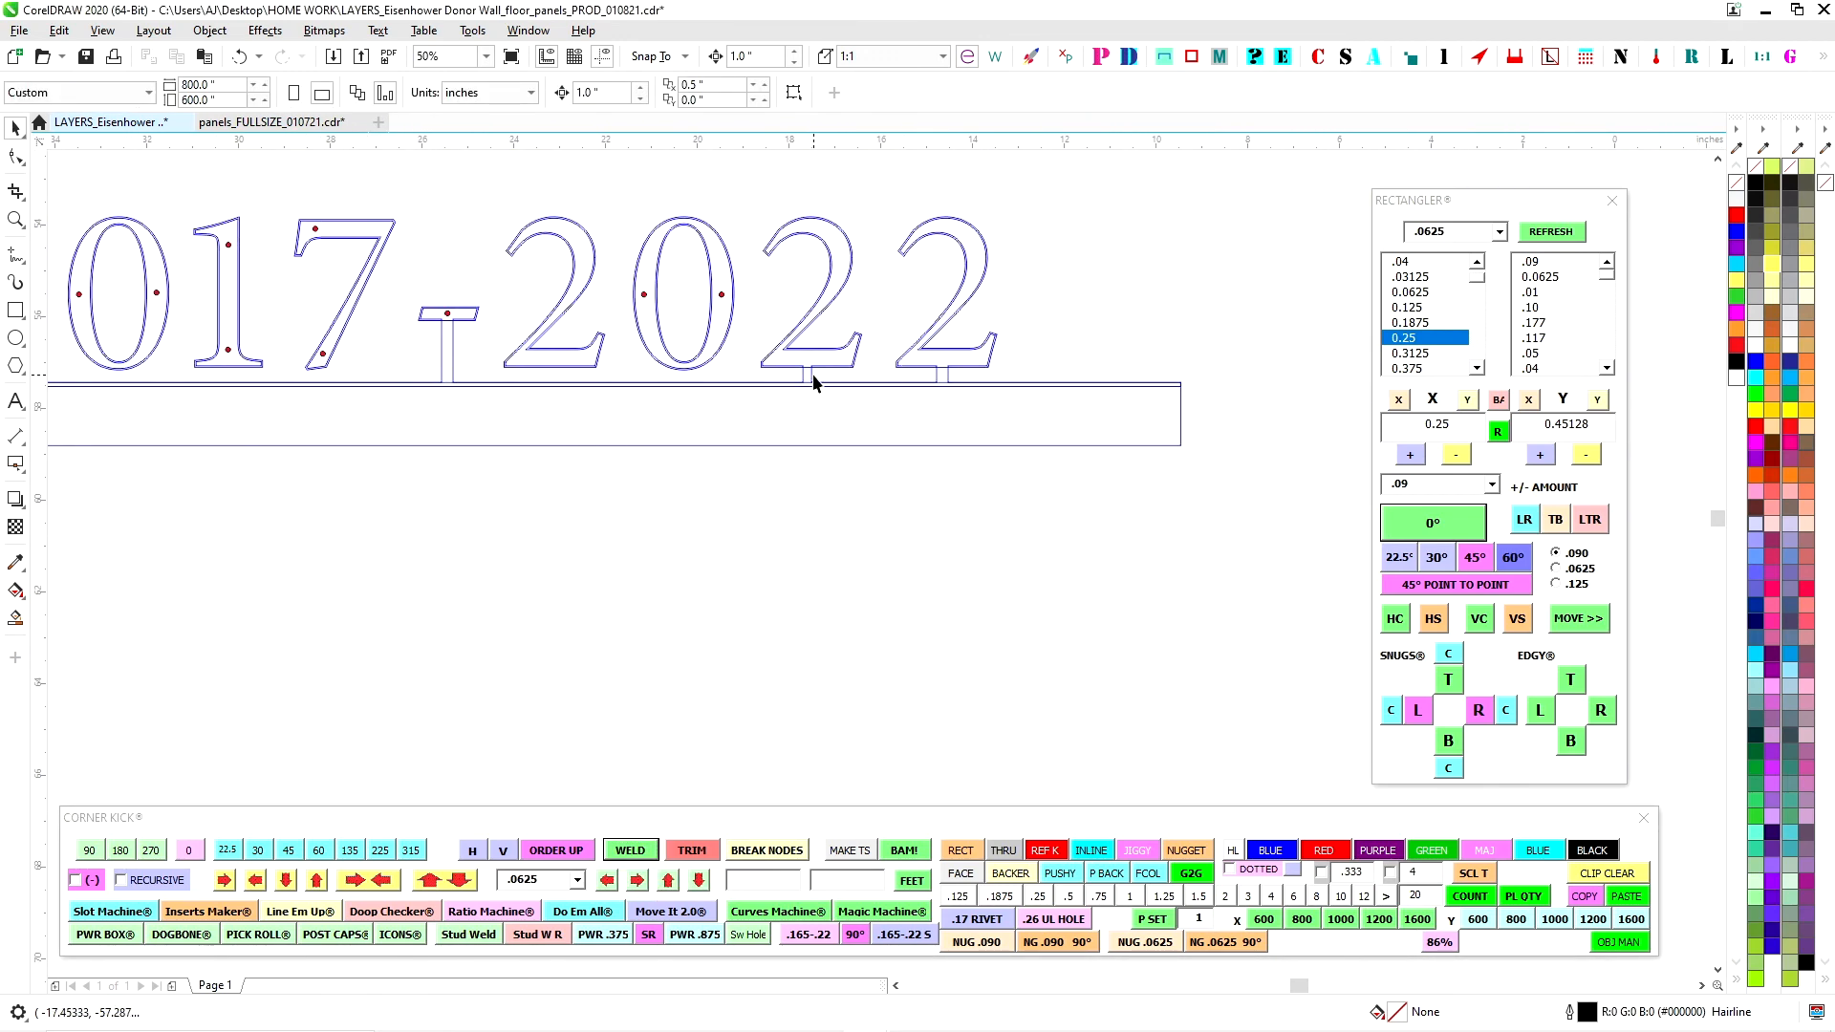
{"action": "scroll", "coordinate": [696, 379], "scroll_direction": "up", "scroll_amount": 1}
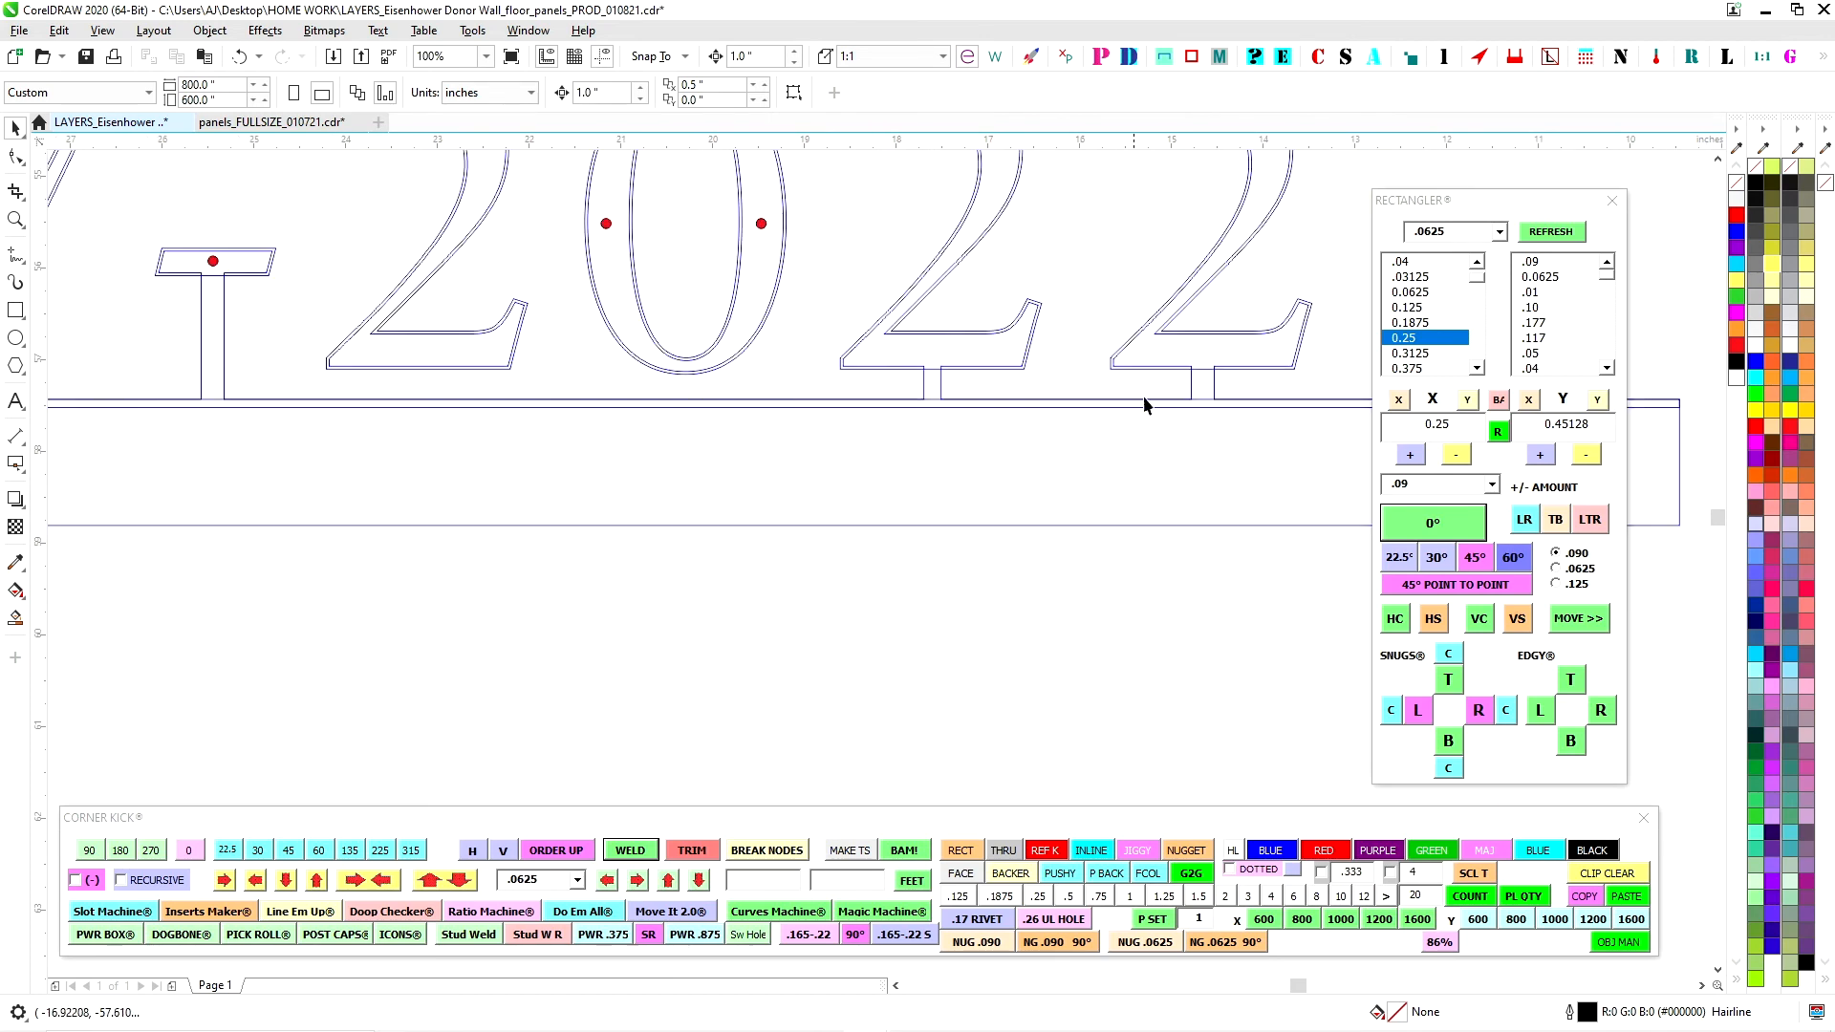
{"action": "scroll", "coordinate": [1210, 385], "scroll_direction": "down", "scroll_amount": 1}
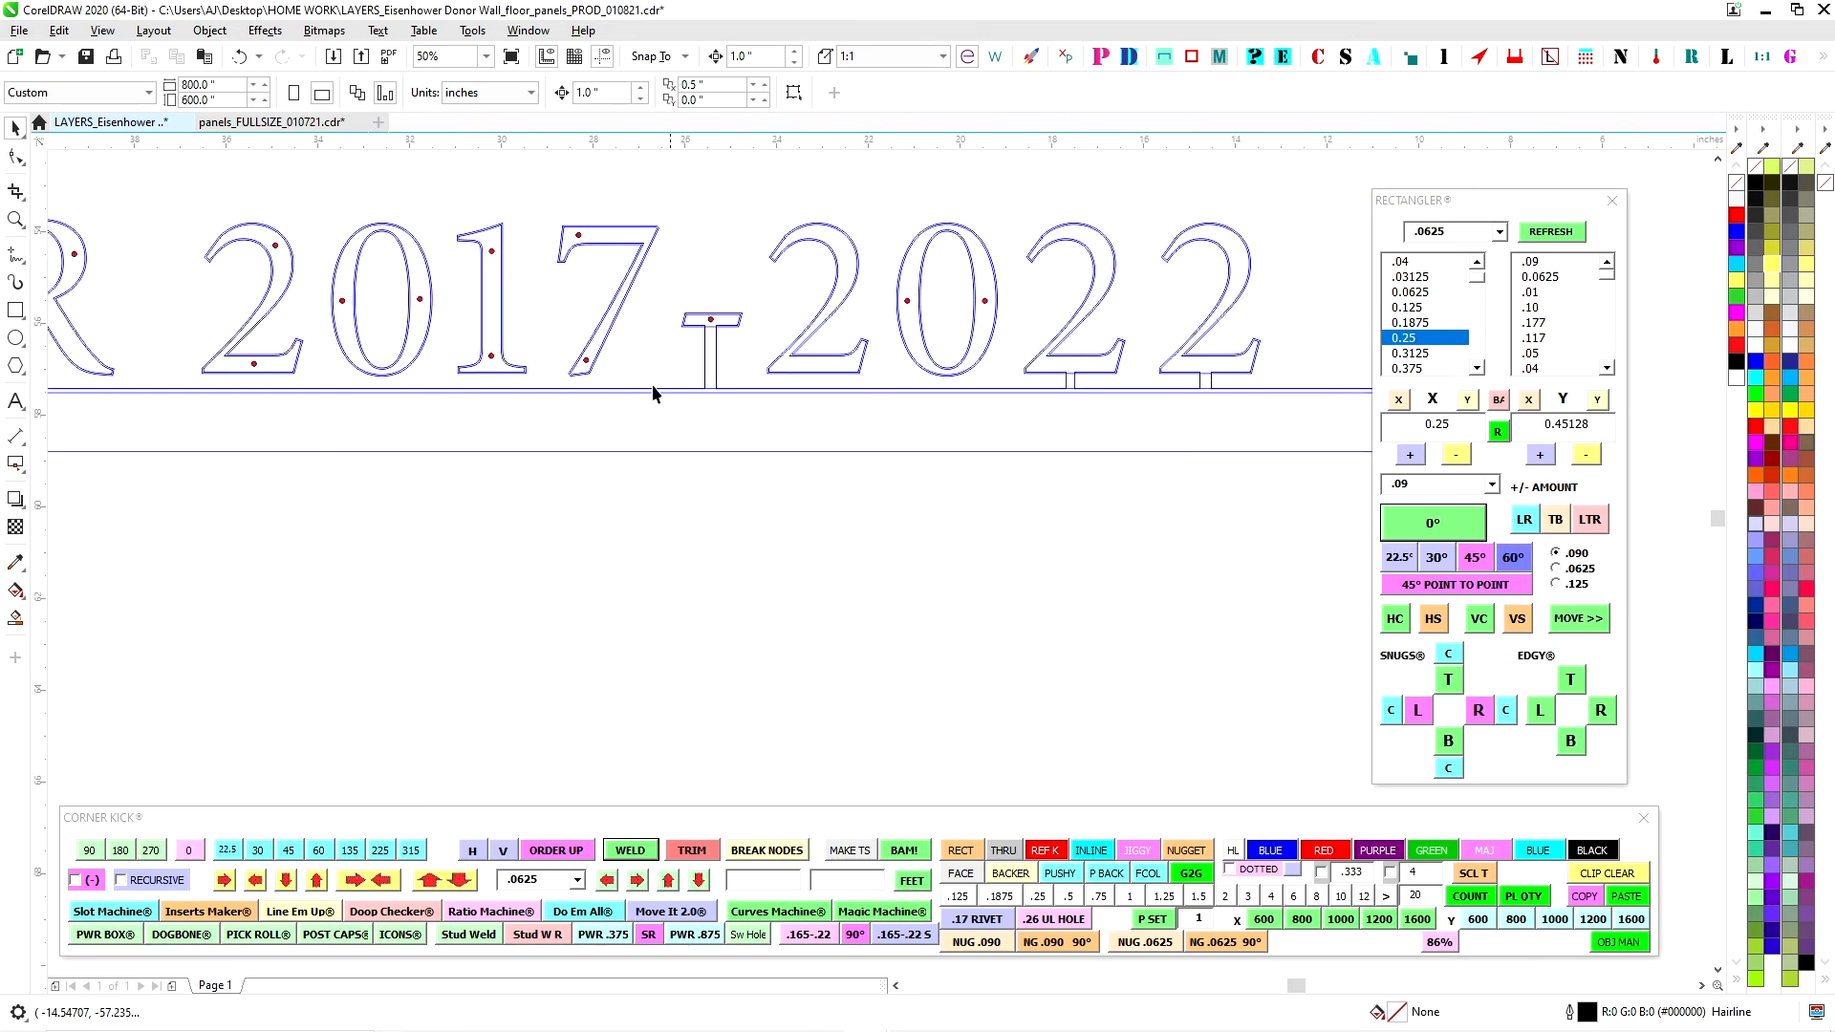
{"action": "scroll", "coordinate": [589, 388], "scroll_direction": "up", "scroll_amount": 2}
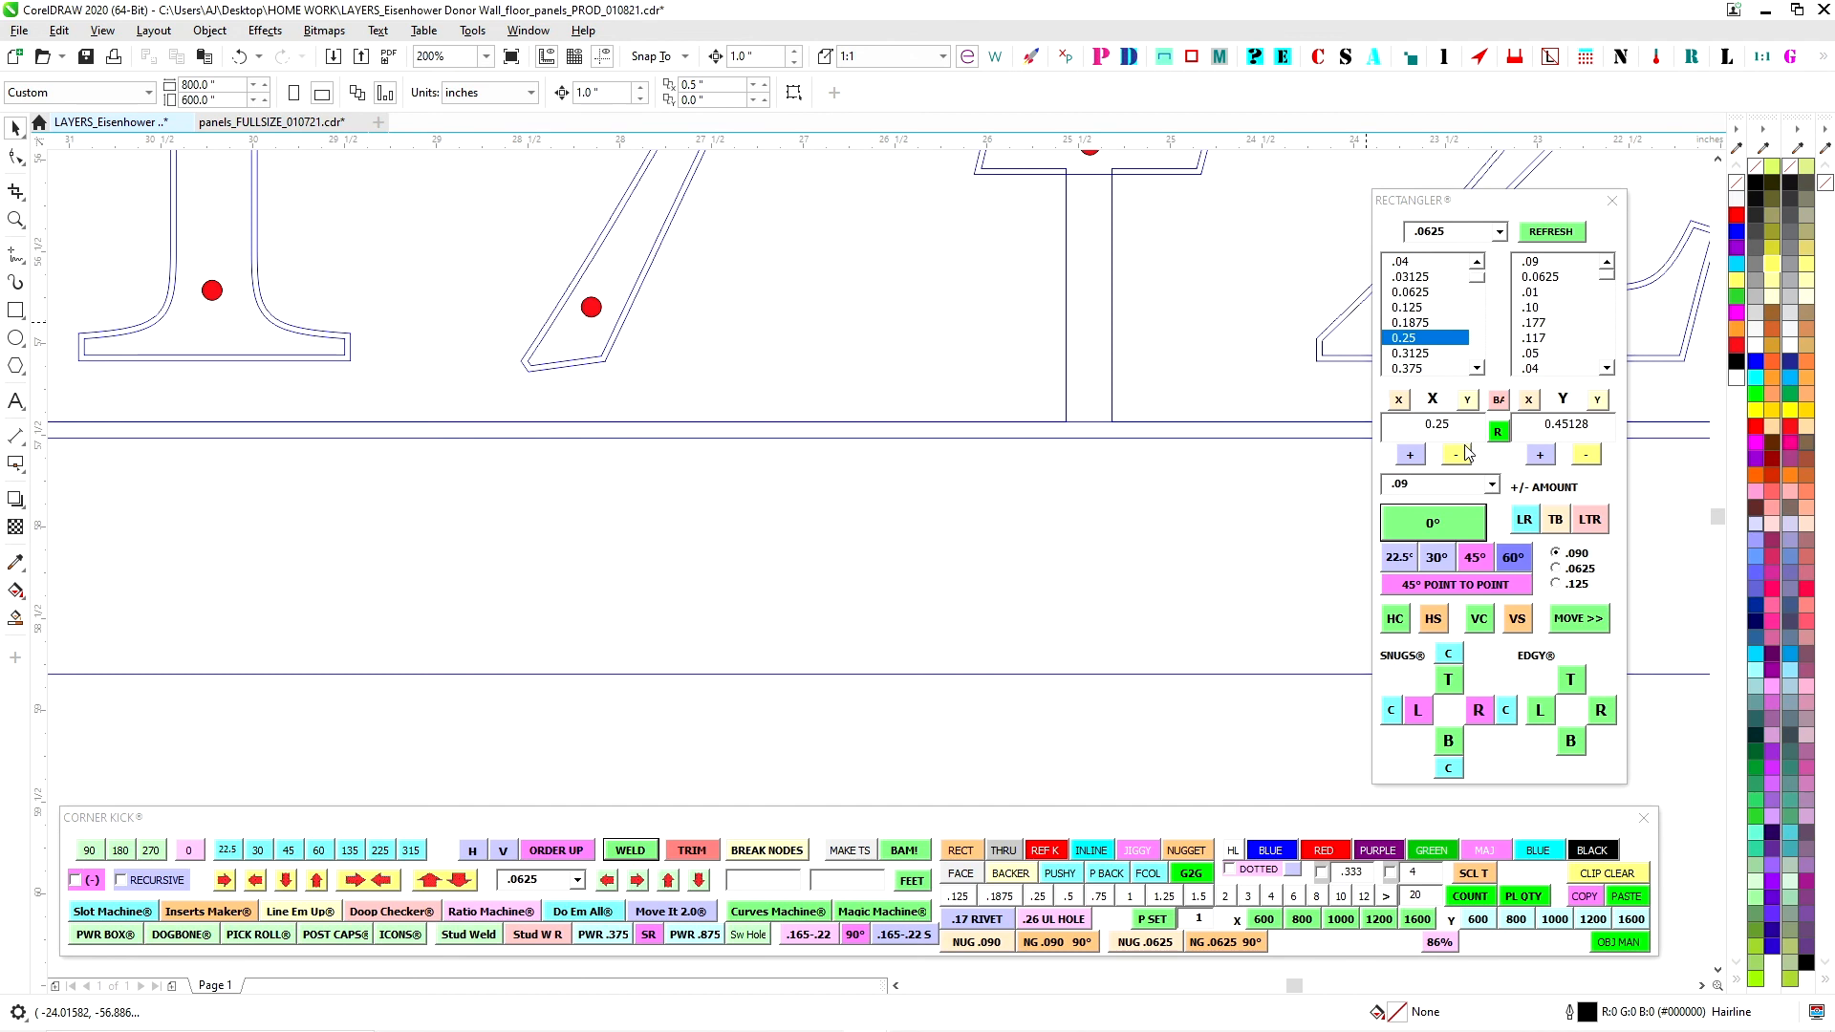
{"action": "left_click", "coordinate": [1421, 526]}
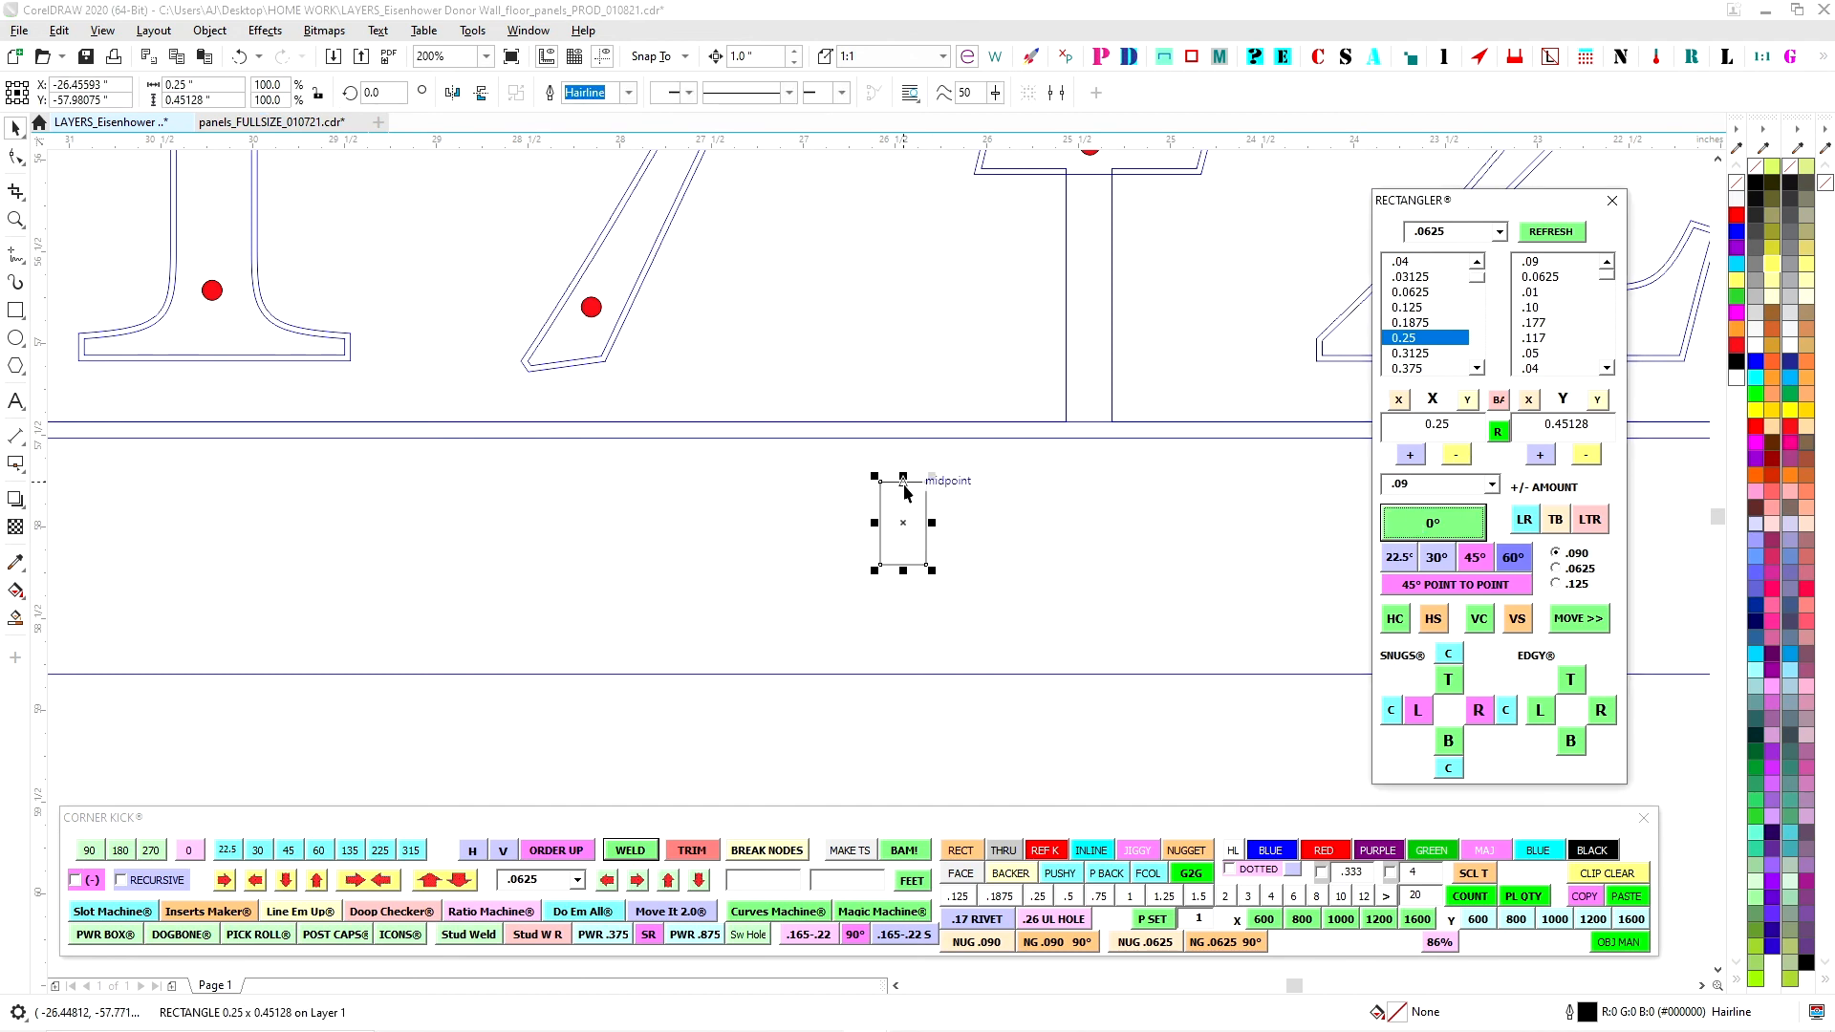
{"action": "left_click_drag", "start_coordinate": [904, 478], "coordinate": [565, 356]}
{"action": "key", "text": "ctrl+Up"}
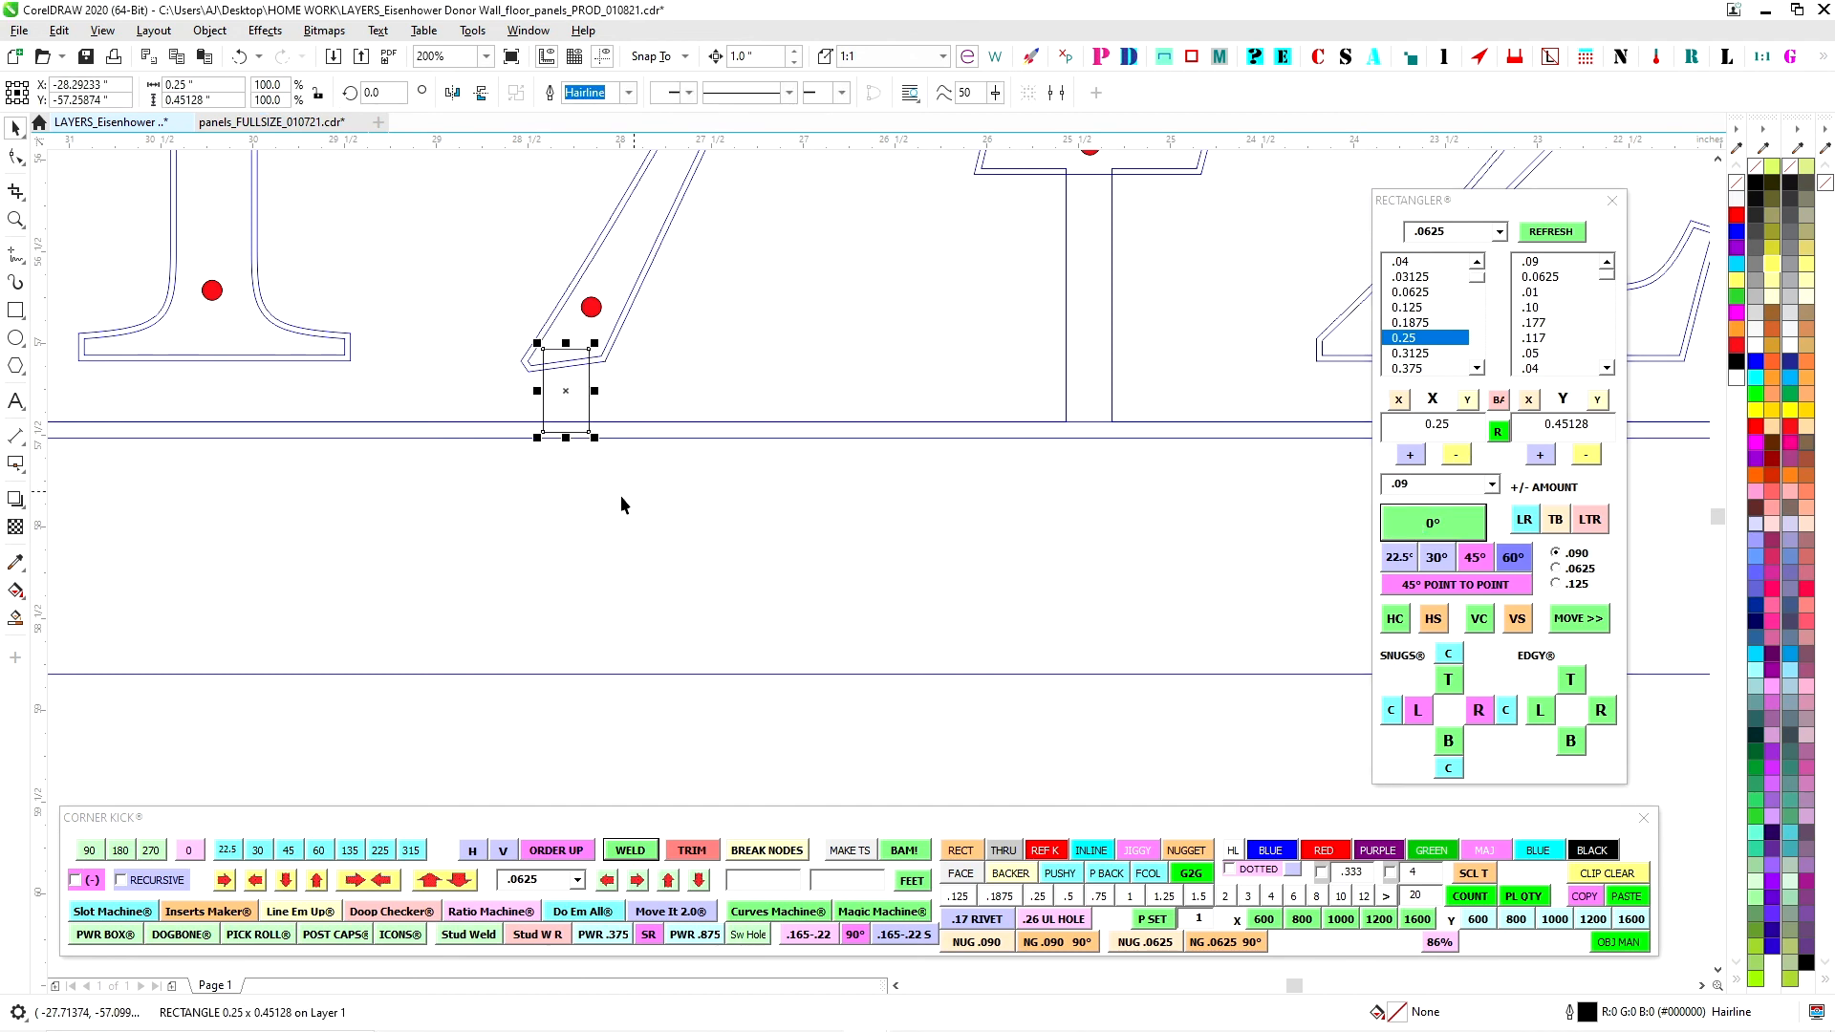
Weld the rectangle at the foot of the 7 to the backing shape as a tab.
{"action": "left_click", "coordinate": [628, 302], "text": "shift"}
{"action": "left_click", "coordinate": [616, 850]}
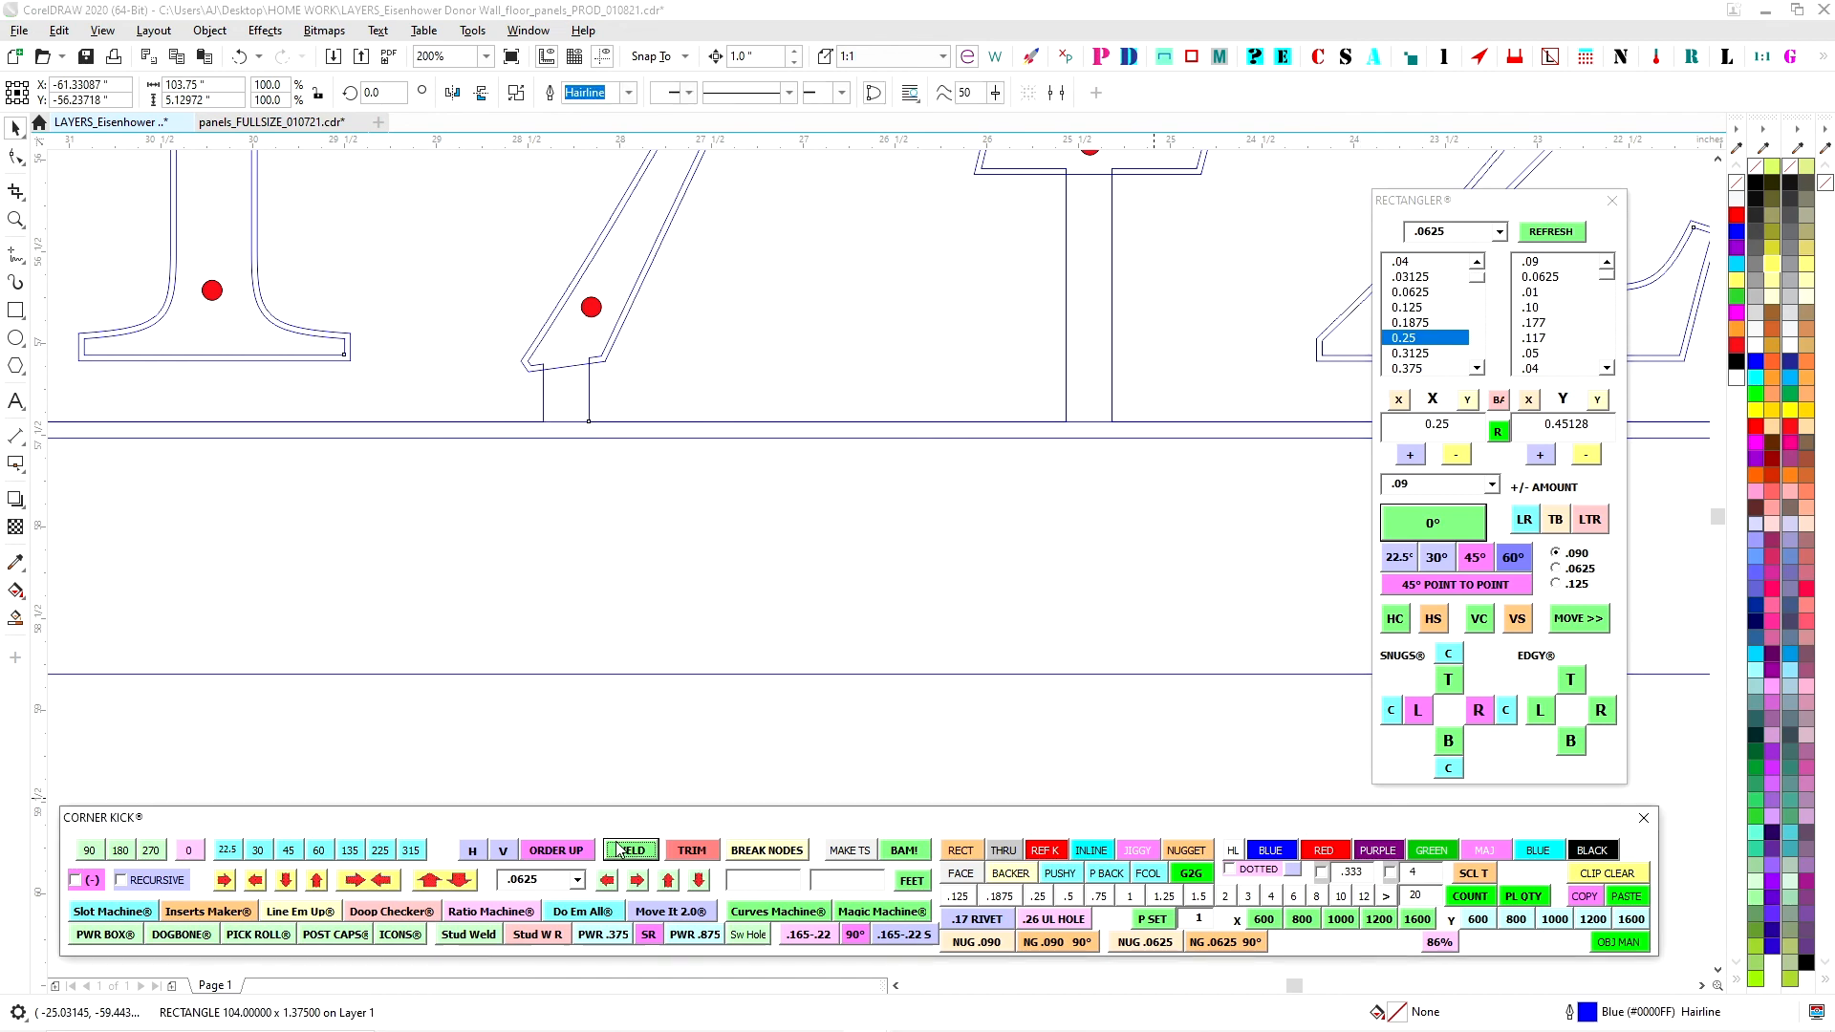
{"action": "scroll", "coordinate": [720, 526], "scroll_direction": "down", "scroll_amount": 2}
{"action": "scroll", "coordinate": [708, 337], "scroll_direction": "down", "scroll_amount": 1}
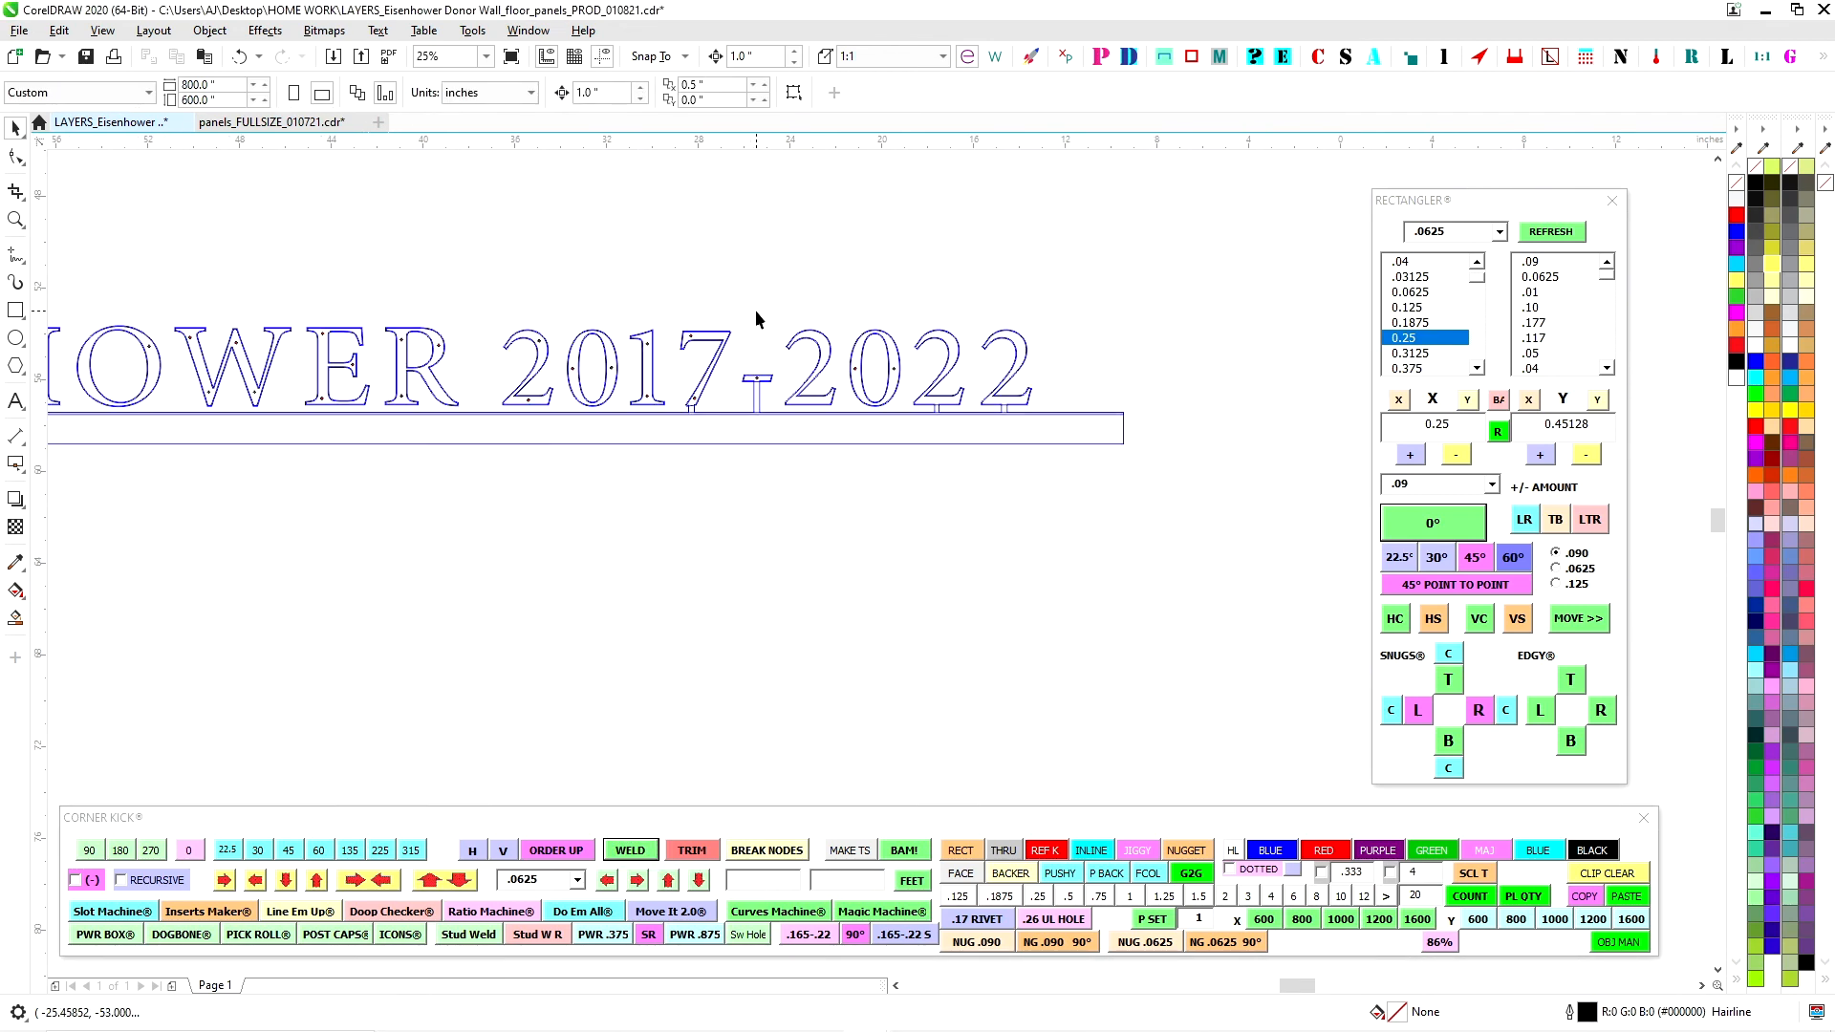
Examine the tabs joining 2017-2022 to the header and the stud position at the foot of the 7.
{"action": "left_click_drag", "start_coordinate": [762, 309], "coordinate": [451, 341]}
{"action": "scroll", "coordinate": [498, 394], "scroll_direction": "down", "scroll_amount": 1}
{"action": "left_click_drag", "start_coordinate": [924, 442], "coordinate": [1140, 391]}
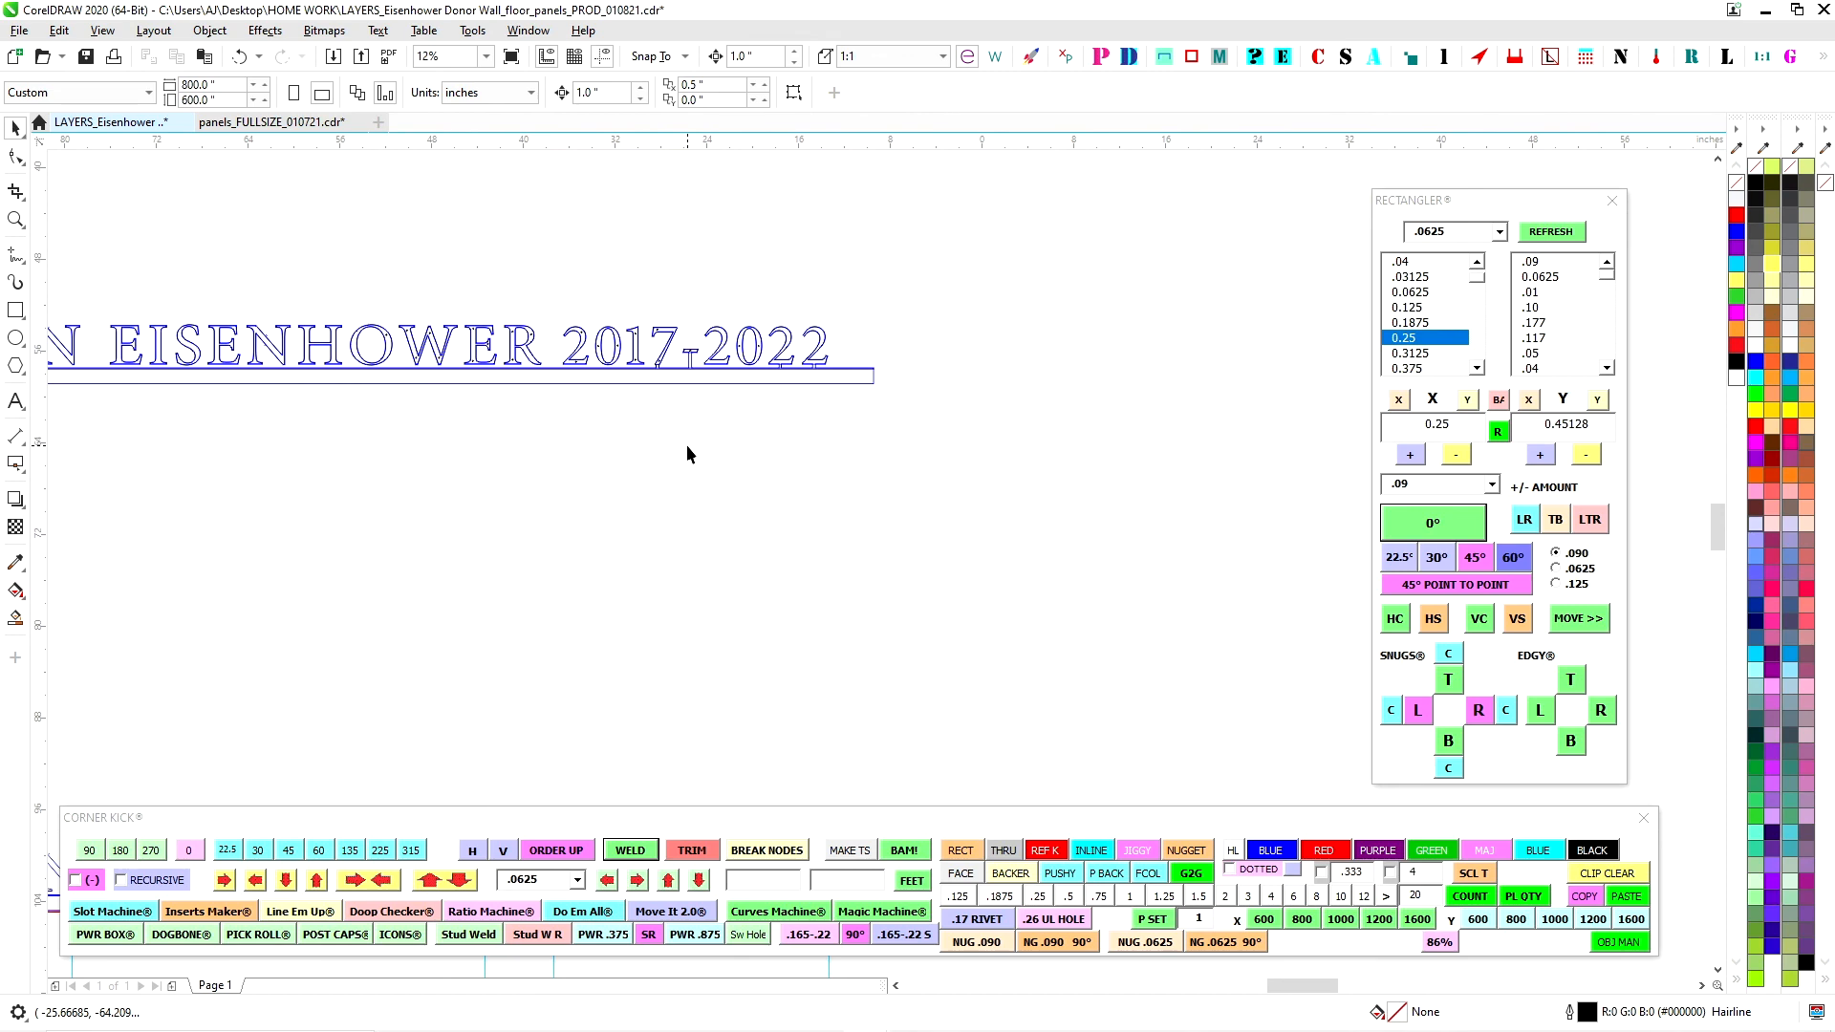
{"action": "scroll", "coordinate": [686, 444], "scroll_direction": "up", "scroll_amount": 4}
{"action": "left_click", "coordinate": [742, 551]}
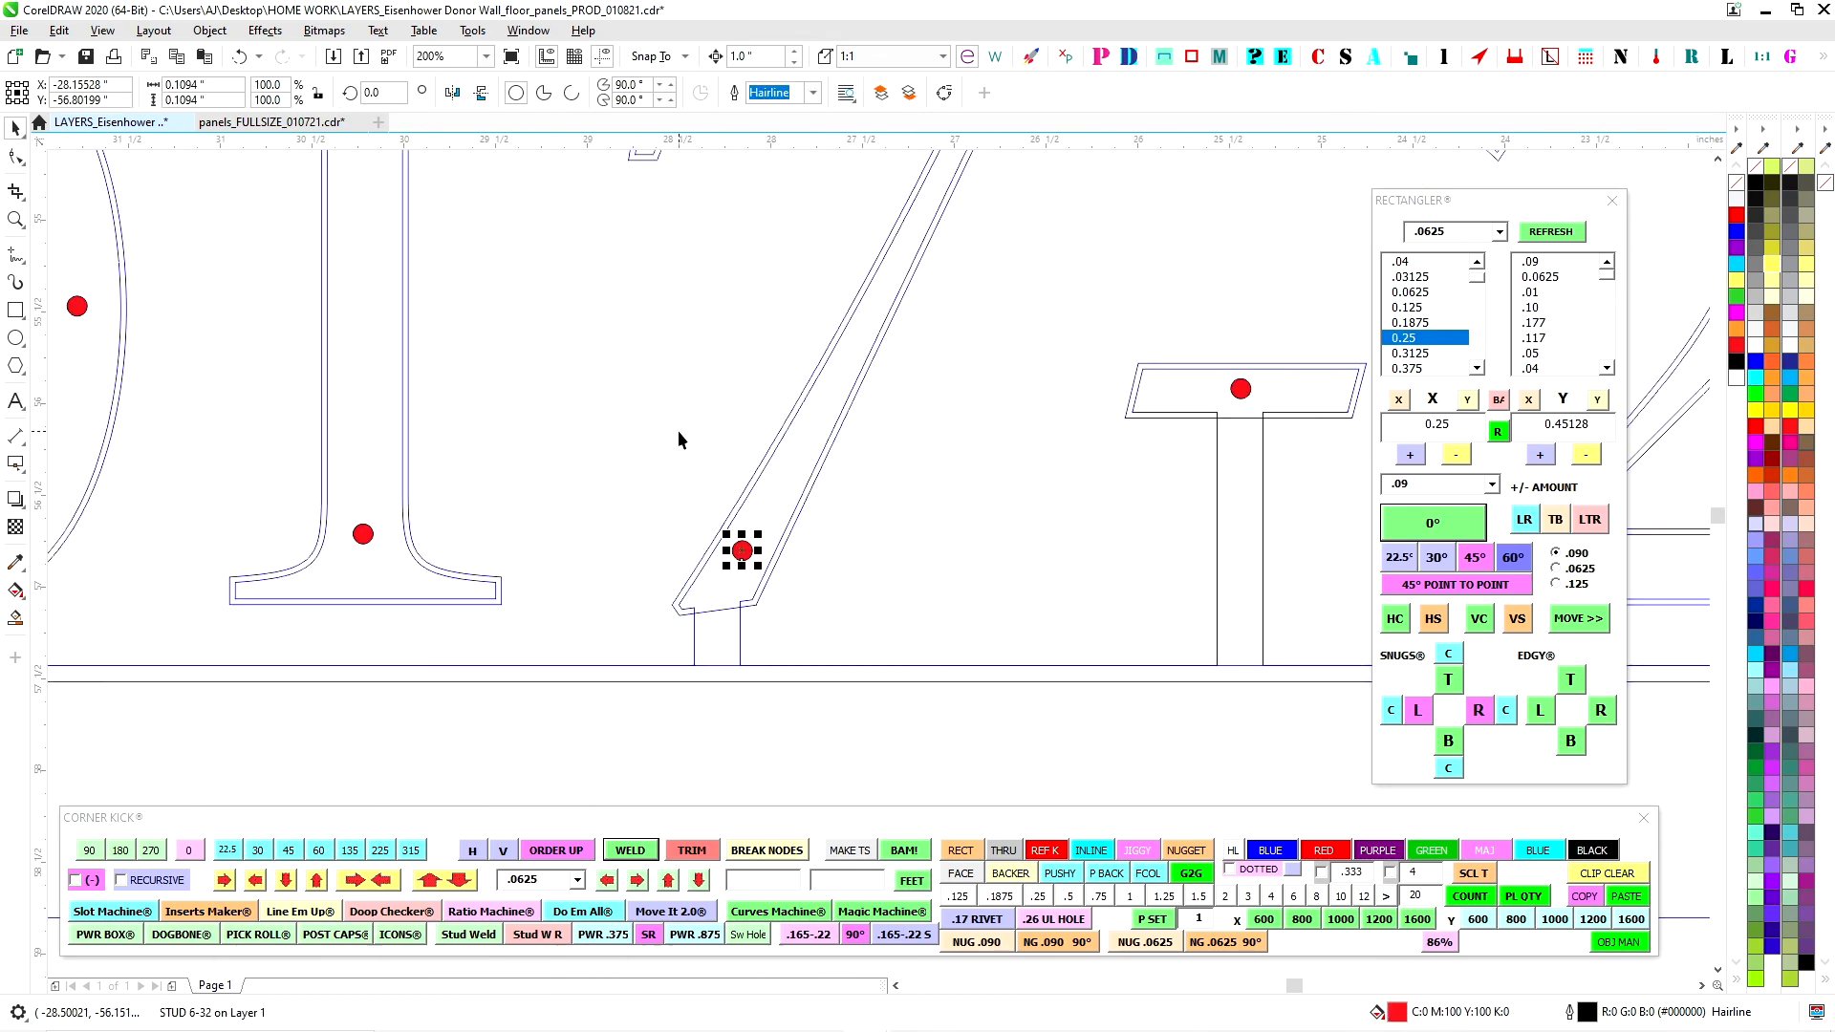
{"action": "scroll", "coordinate": [679, 432], "scroll_direction": "down", "scroll_amount": 2}
{"action": "left_click_drag", "start_coordinate": [863, 397], "coordinate": [581, 433]}
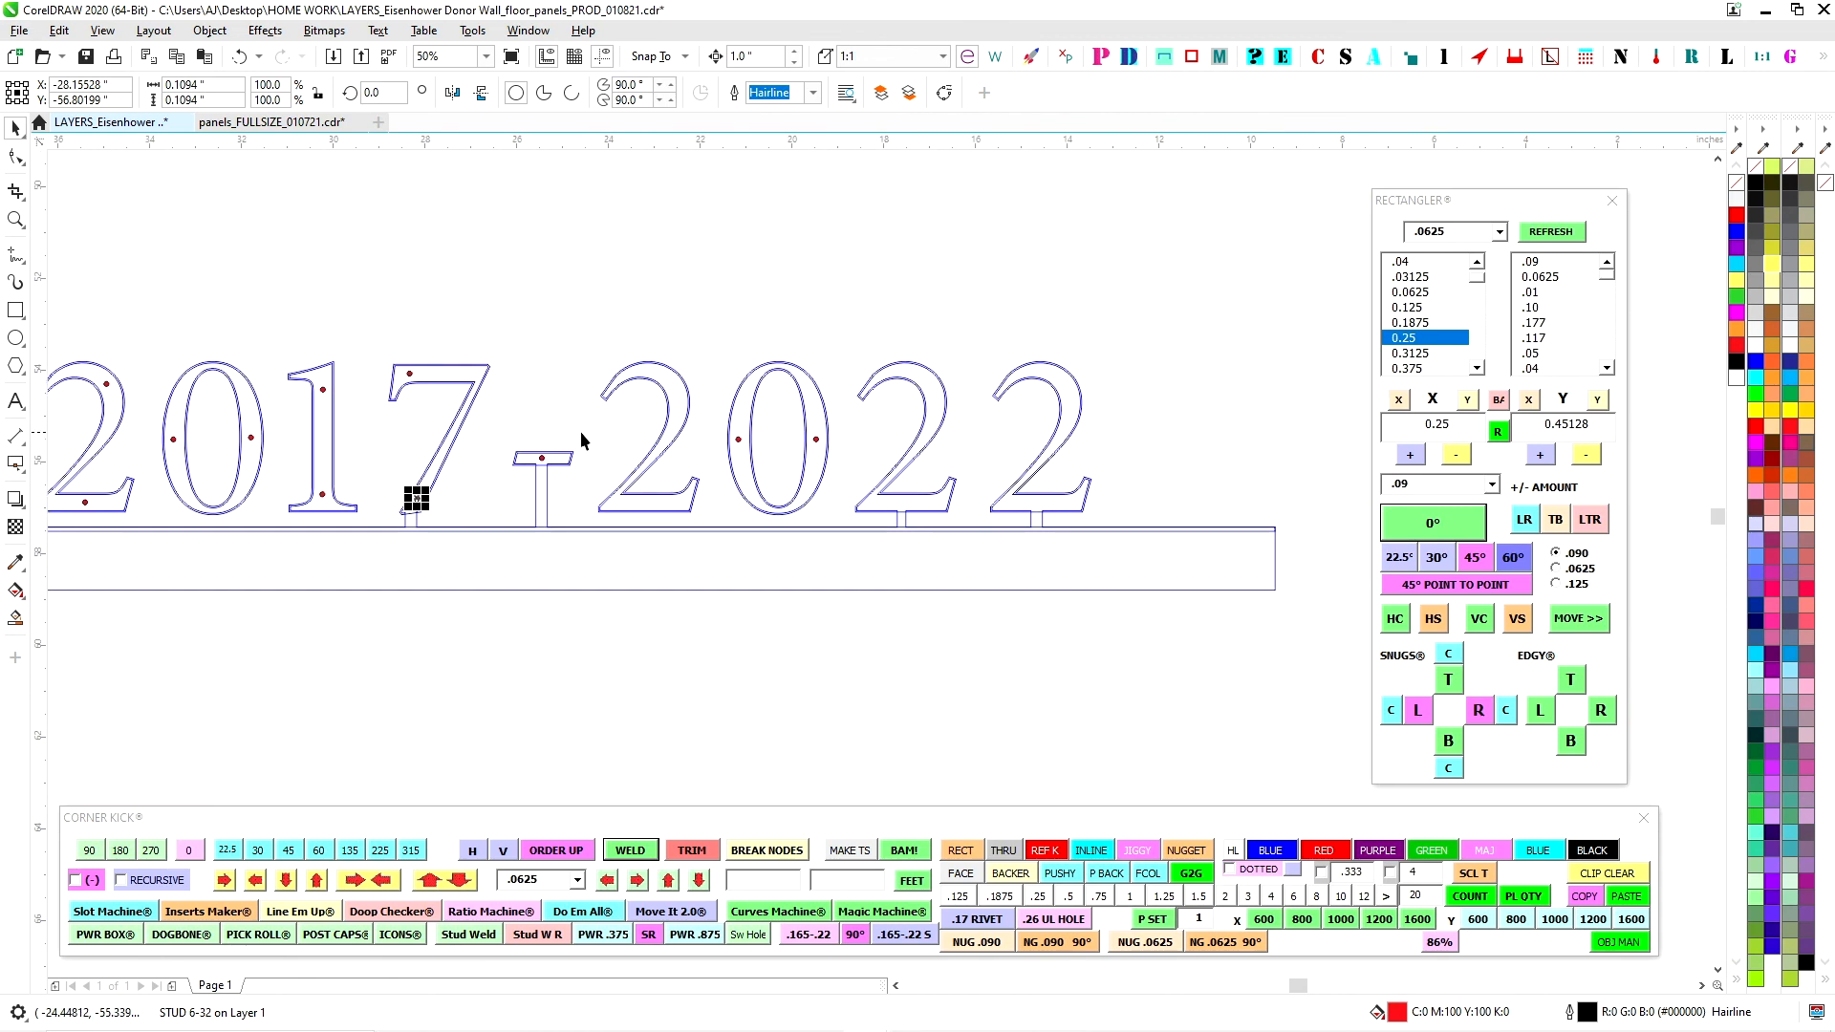
{"action": "scroll", "coordinate": [748, 452], "scroll_direction": "up", "scroll_amount": 1}
{"action": "scroll", "coordinate": [761, 374], "scroll_direction": "down", "scroll_amount": 2}
Examine in the side section how the studded letter and its backing meet the header's top corner.
{"action": "left_click_drag", "start_coordinate": [771, 521], "coordinate": [805, 320]}
{"action": "scroll", "coordinate": [794, 299], "scroll_direction": "down", "scroll_amount": 1}
{"action": "left_click_drag", "start_coordinate": [1032, 584], "coordinate": [426, 447]}
{"action": "scroll", "coordinate": [874, 433], "scroll_direction": "down", "scroll_amount": 2}
{"action": "scroll", "coordinate": [998, 473], "scroll_direction": "up", "scroll_amount": 3}
{"action": "scroll", "coordinate": [1087, 585], "scroll_direction": "up", "scroll_amount": 2}
{"action": "left_click", "coordinate": [1073, 459]}
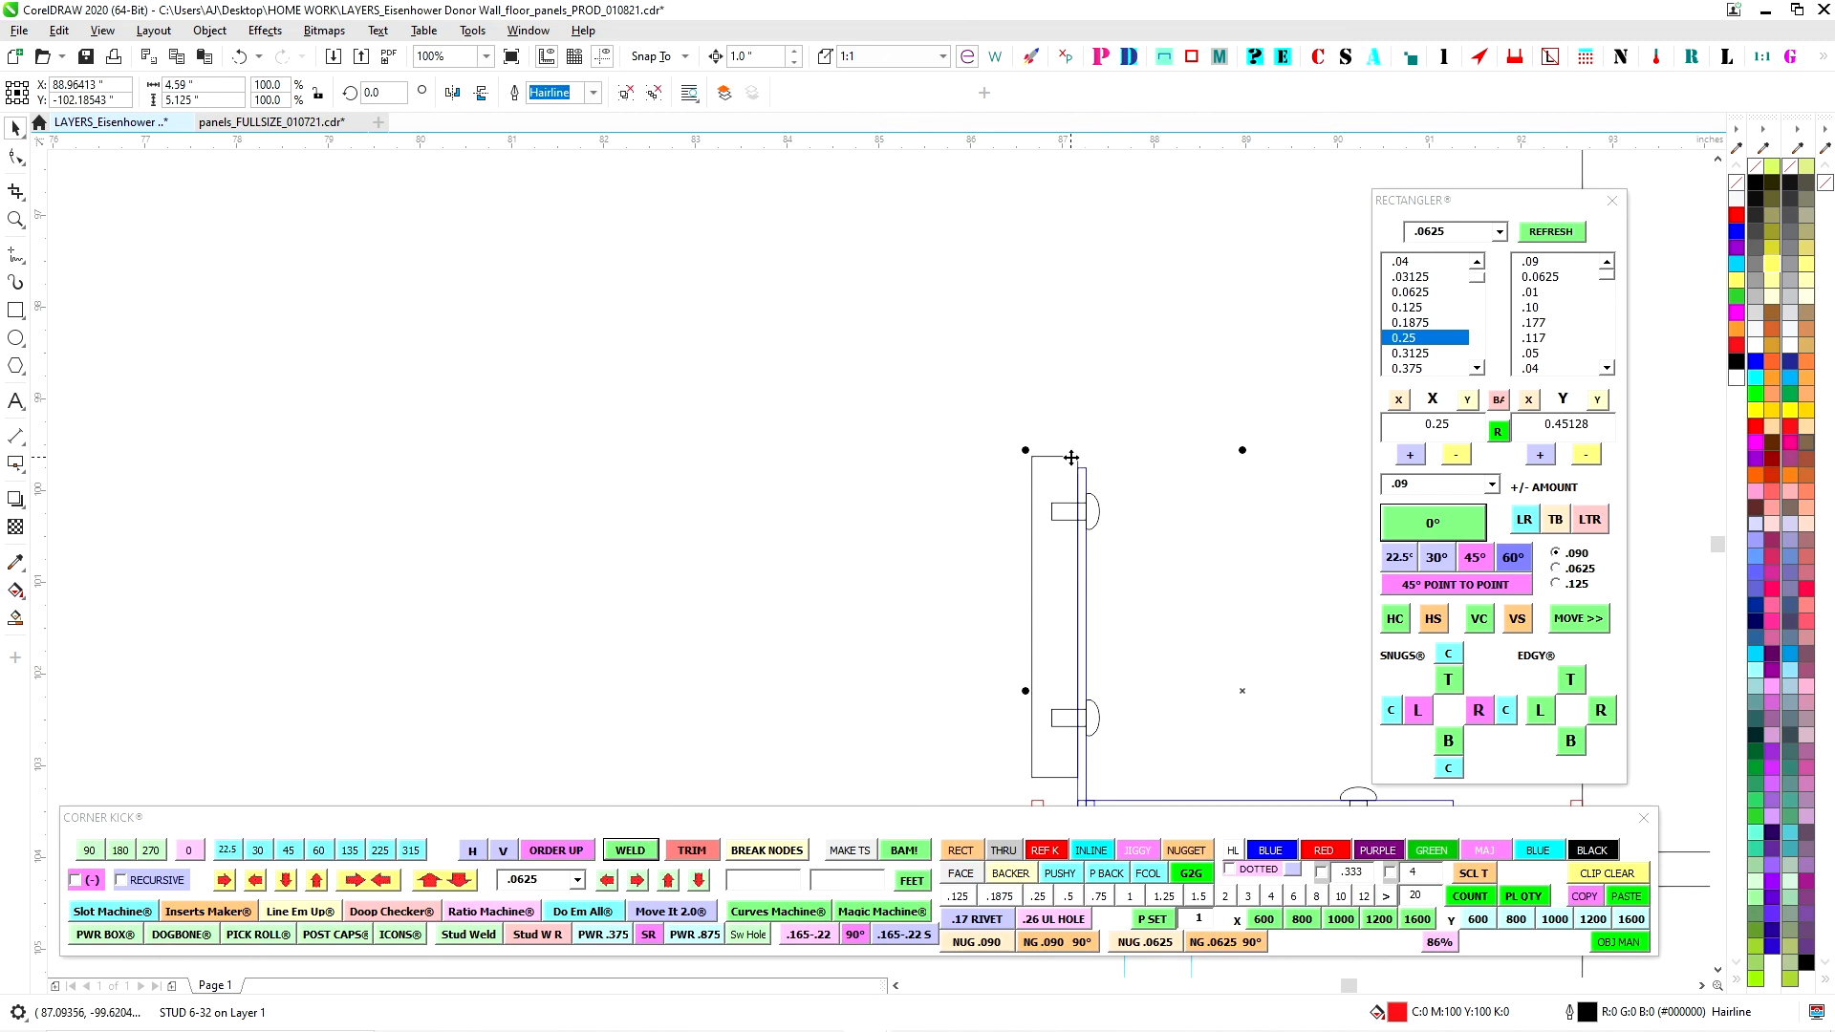
{"action": "left_click", "coordinate": [1042, 337]}
{"action": "scroll", "coordinate": [885, 483], "scroll_direction": "down", "scroll_amount": 2}
{"action": "left_click_drag", "start_coordinate": [885, 473], "coordinate": [991, 491]}
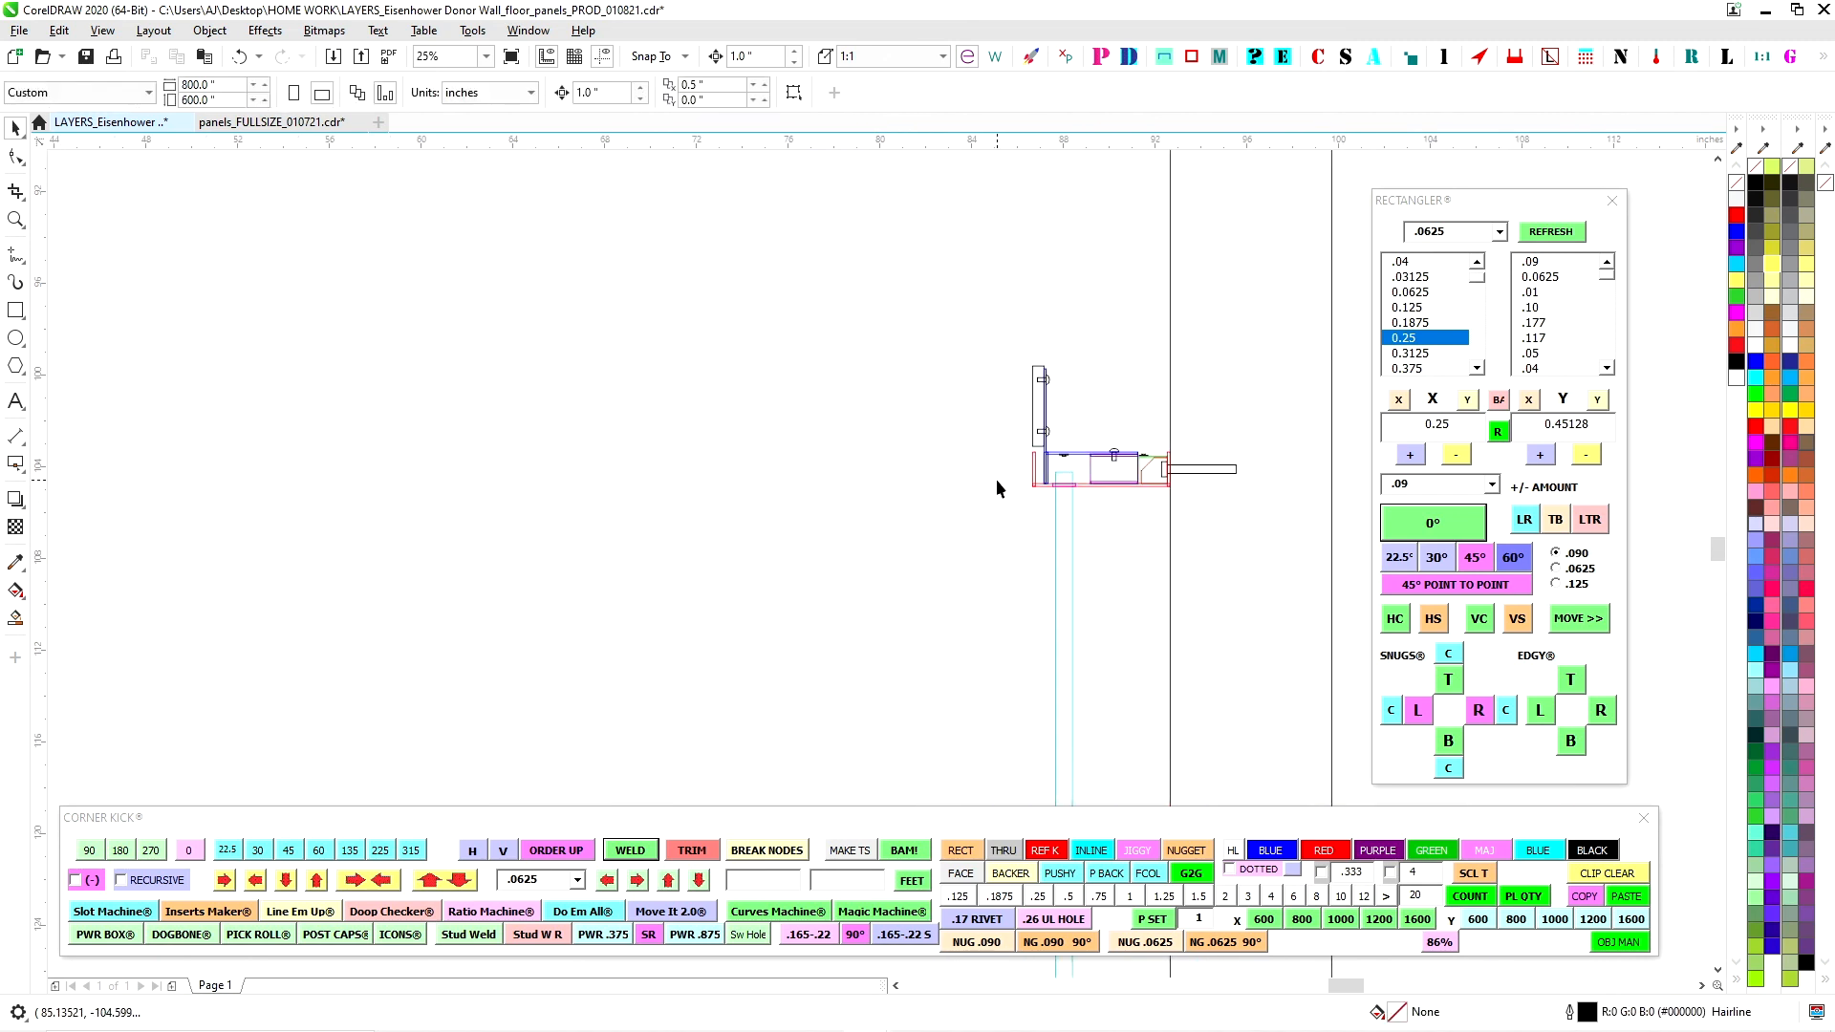
{"action": "scroll", "coordinate": [996, 479], "scroll_direction": "up", "scroll_amount": 1}
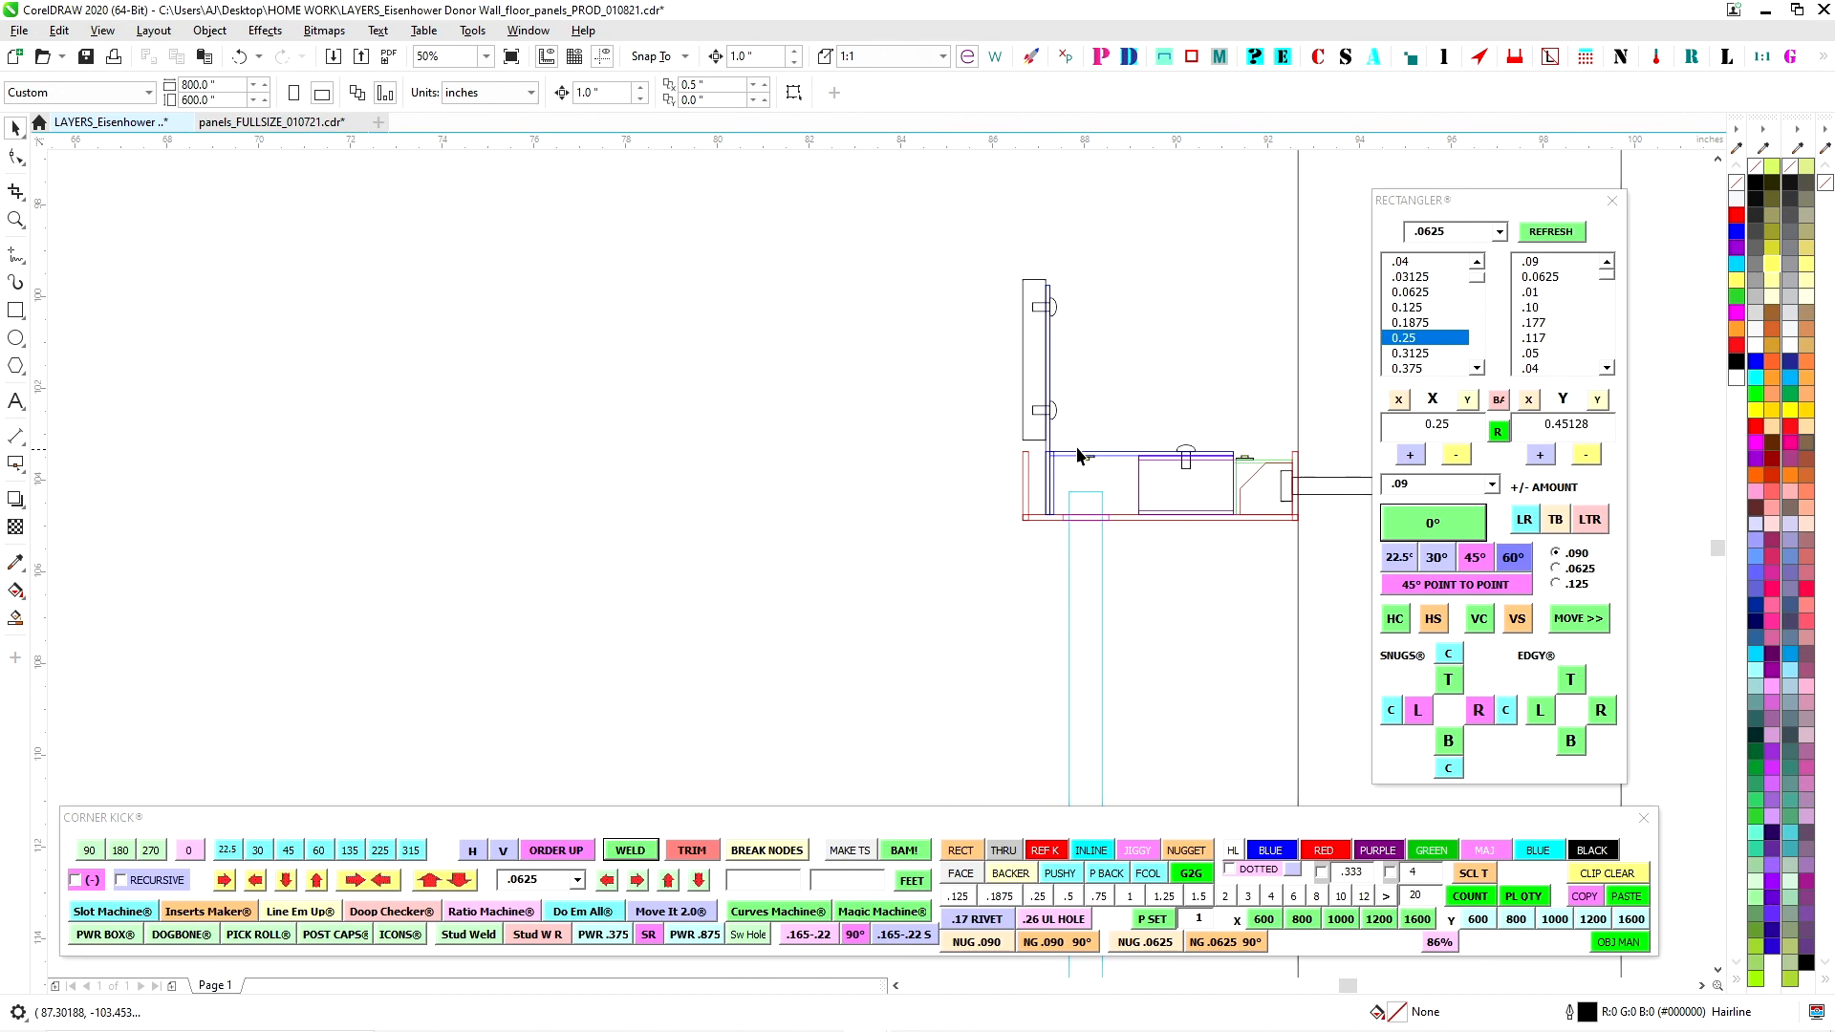
{"action": "scroll", "coordinate": [1107, 447], "scroll_direction": "up", "scroll_amount": 1}
{"action": "scroll", "coordinate": [1061, 487], "scroll_direction": "up", "scroll_amount": 2}
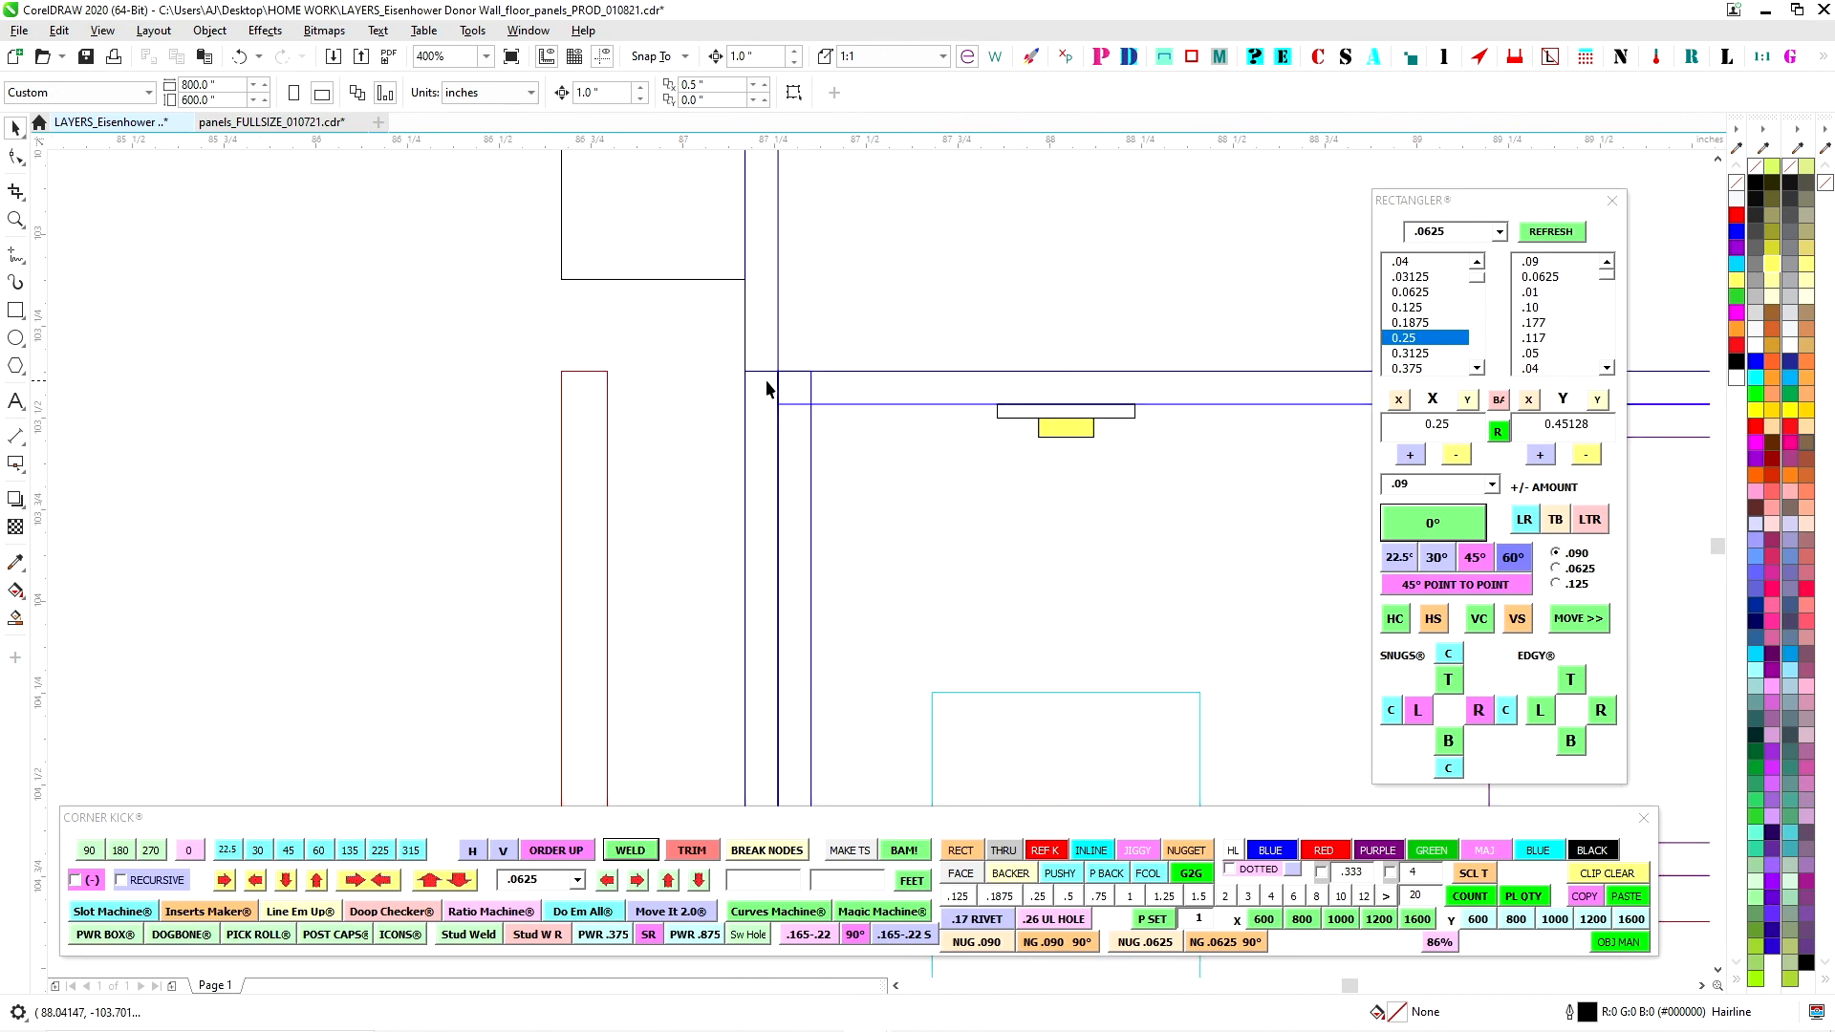
Compare both front-view headers with the side elevation of the whole donor wall.
{"action": "scroll", "coordinate": [767, 387], "scroll_direction": "down", "scroll_amount": 4}
{"action": "left_click_drag", "start_coordinate": [910, 533], "coordinate": [1137, 402]}
{"action": "scroll", "coordinate": [1088, 432], "scroll_direction": "down", "scroll_amount": 2}
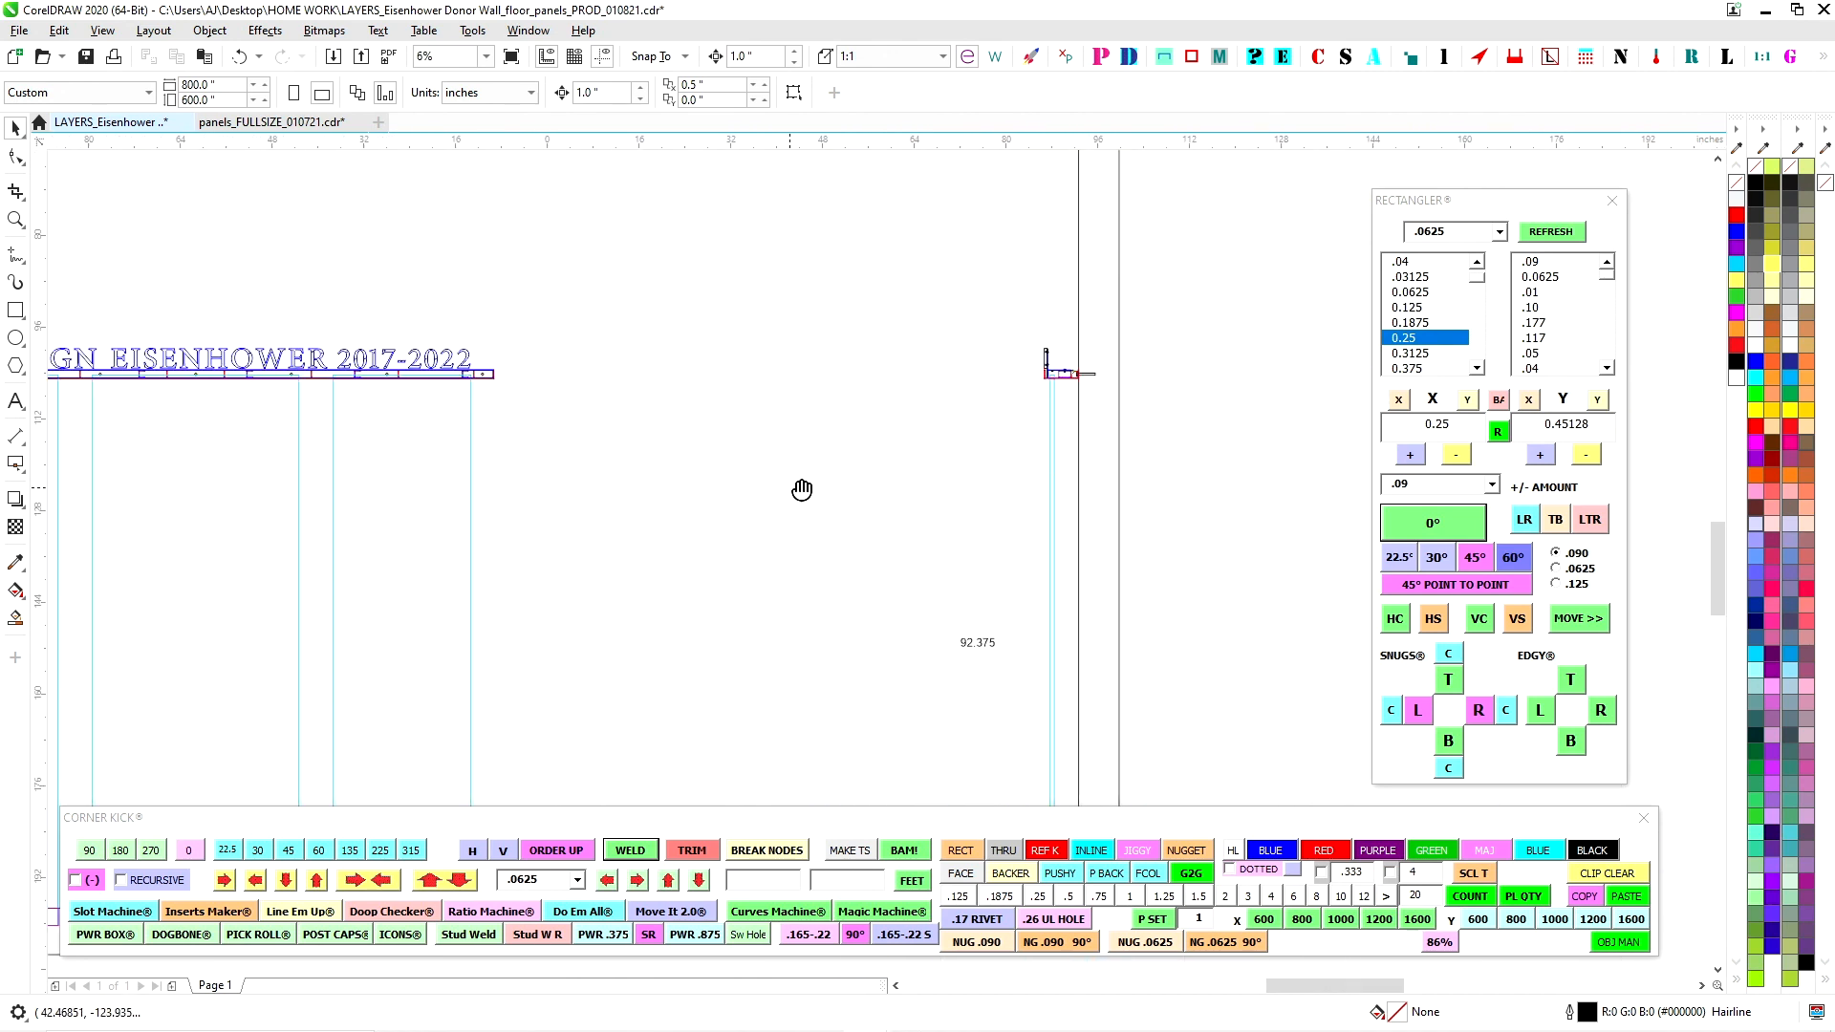
{"action": "left_click_drag", "start_coordinate": [789, 485], "coordinate": [1052, 390]}
{"action": "scroll", "coordinate": [680, 299], "scroll_direction": "down", "scroll_amount": 1}
{"action": "left_click_drag", "start_coordinate": [770, 330], "coordinate": [969, 312]}
{"action": "scroll", "coordinate": [851, 490], "scroll_direction": "up", "scroll_amount": 1}
{"action": "scroll", "coordinate": [983, 495], "scroll_direction": "down", "scroll_amount": 2}
{"action": "scroll", "coordinate": [896, 348], "scroll_direction": "up", "scroll_amount": 1}
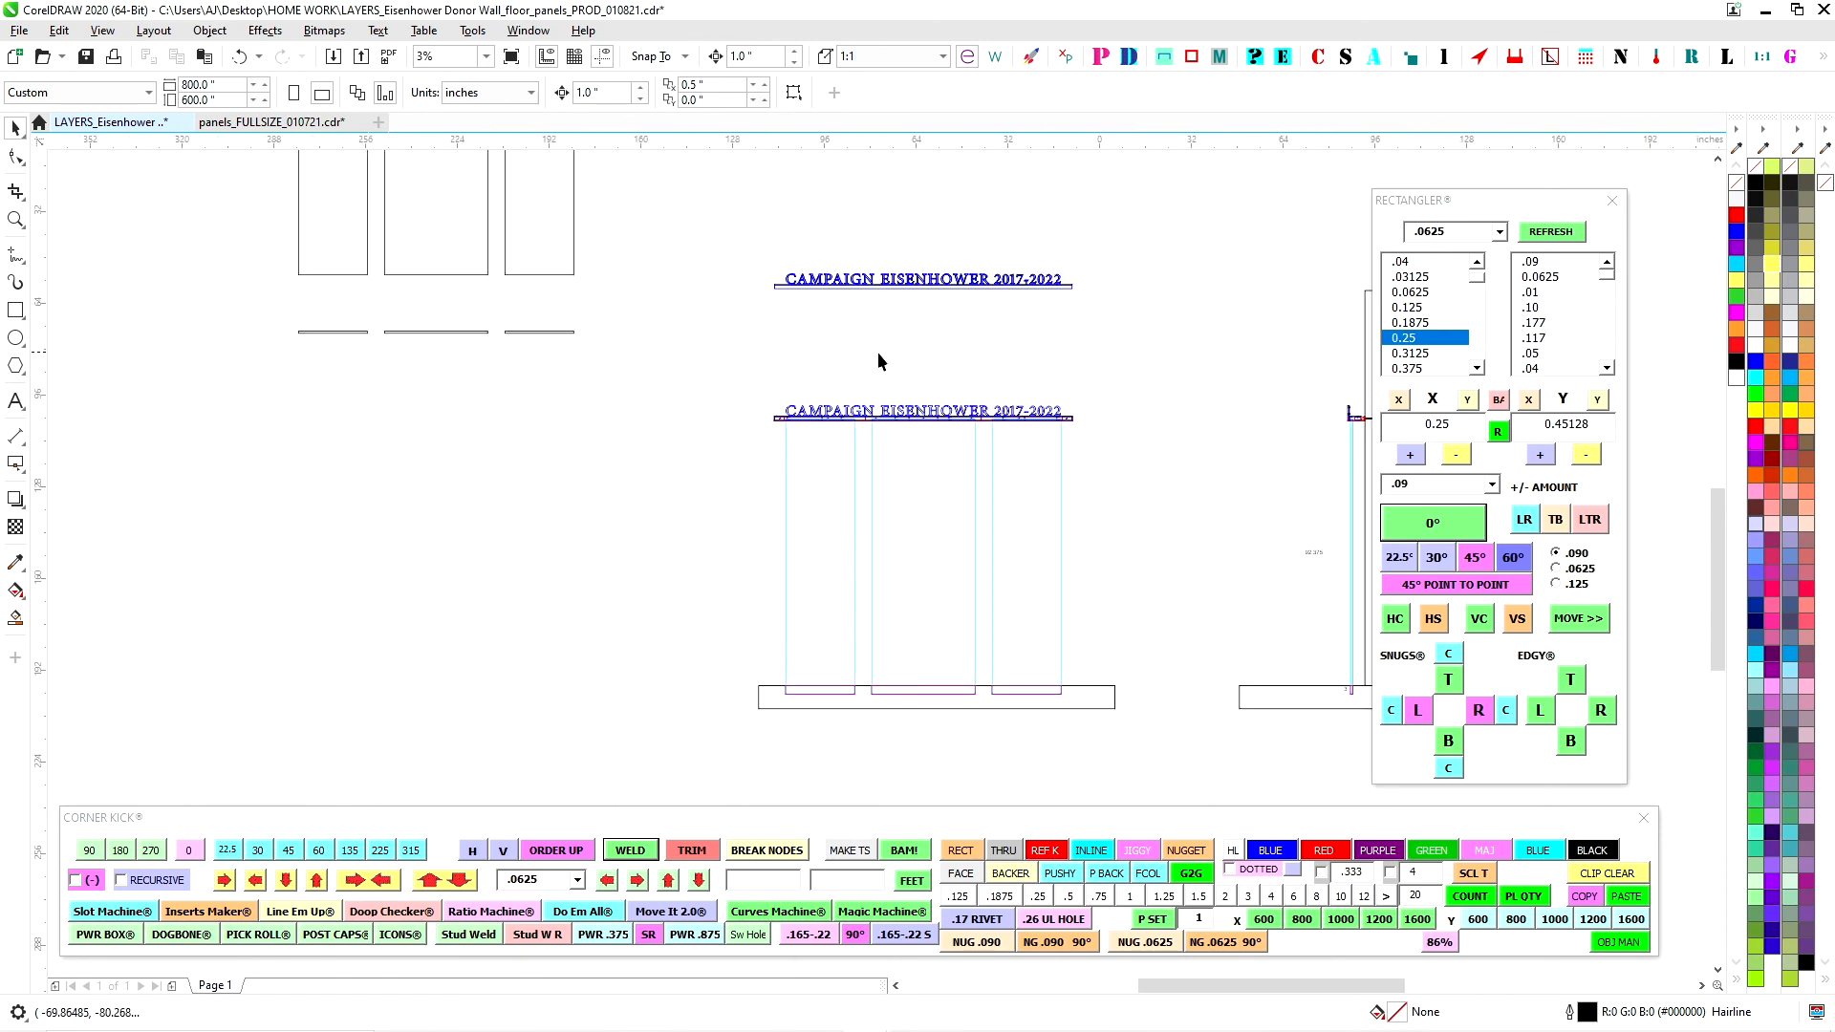
{"action": "left_click_drag", "start_coordinate": [927, 362], "coordinate": [594, 418]}
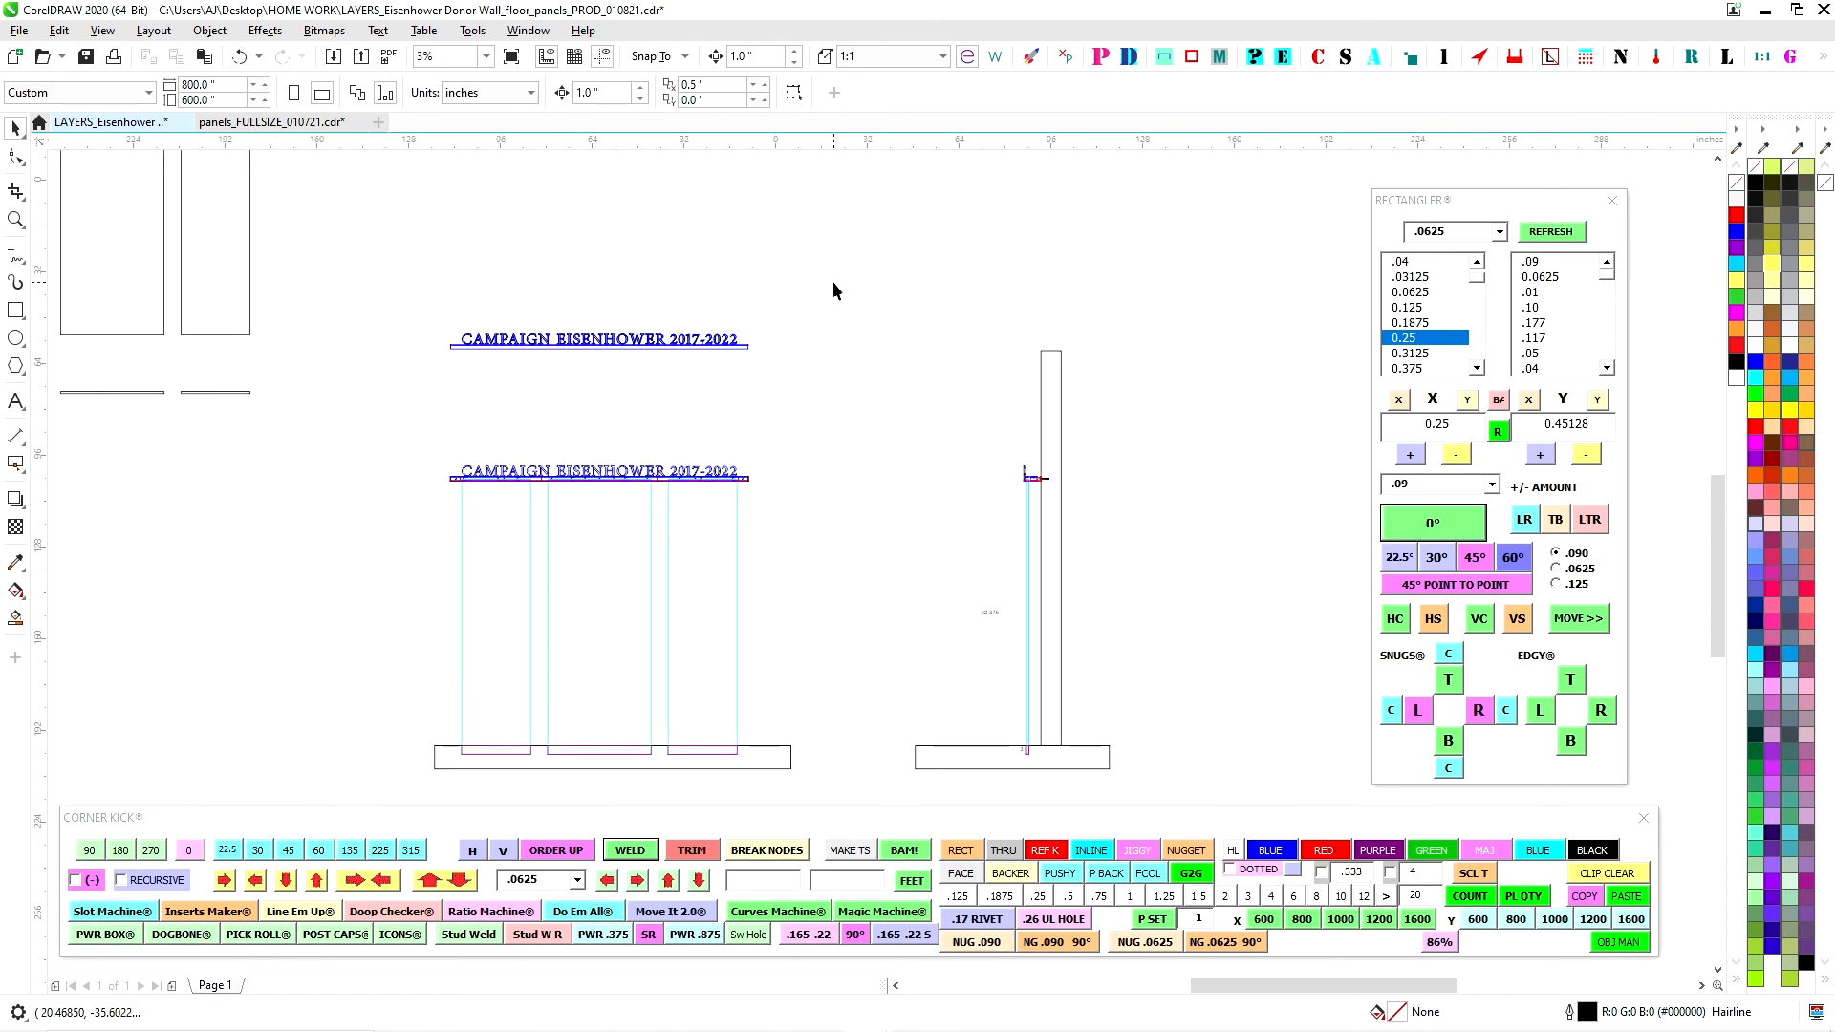